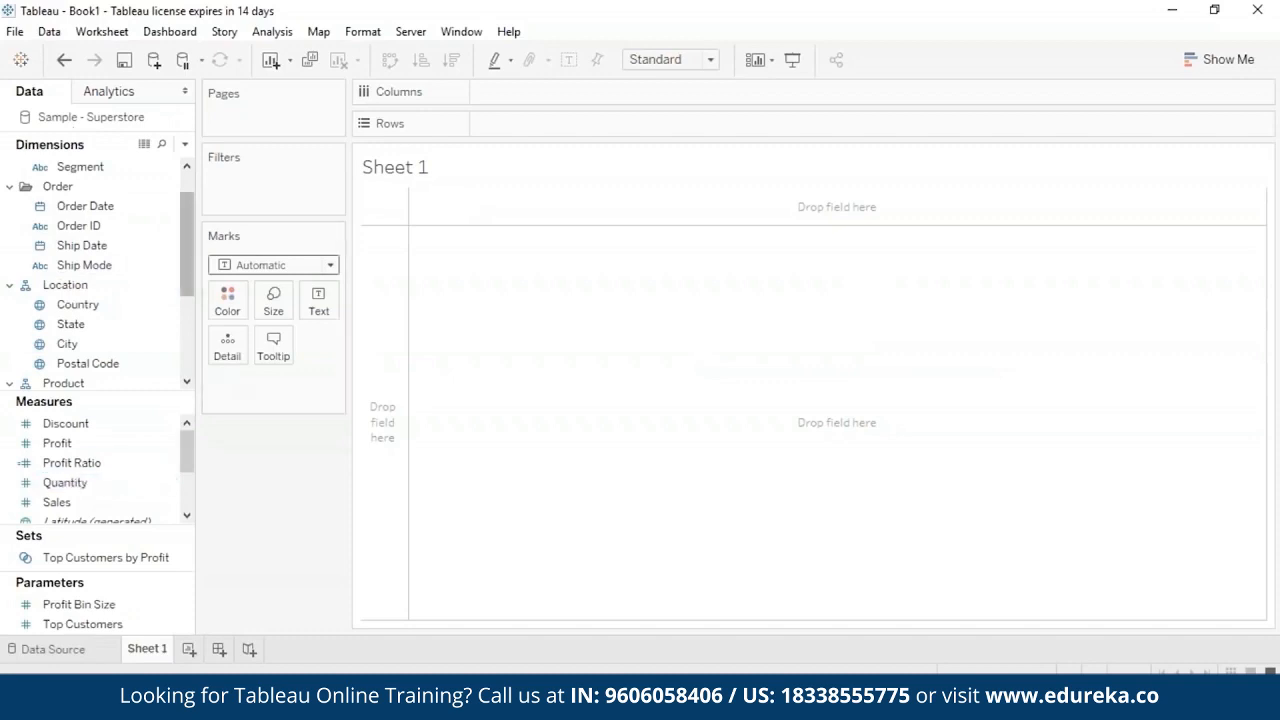
- Start a new calculated field and name it Absolute
{"action": "mouse_move", "coordinate": [188, 201]}
{"action": "left_mouse_down"}
{"action": "mouse_move", "coordinate": [188, 220]}
{"action": "mouse_move", "coordinate": [190, 183]}
{"action": "left_mouse_up"}
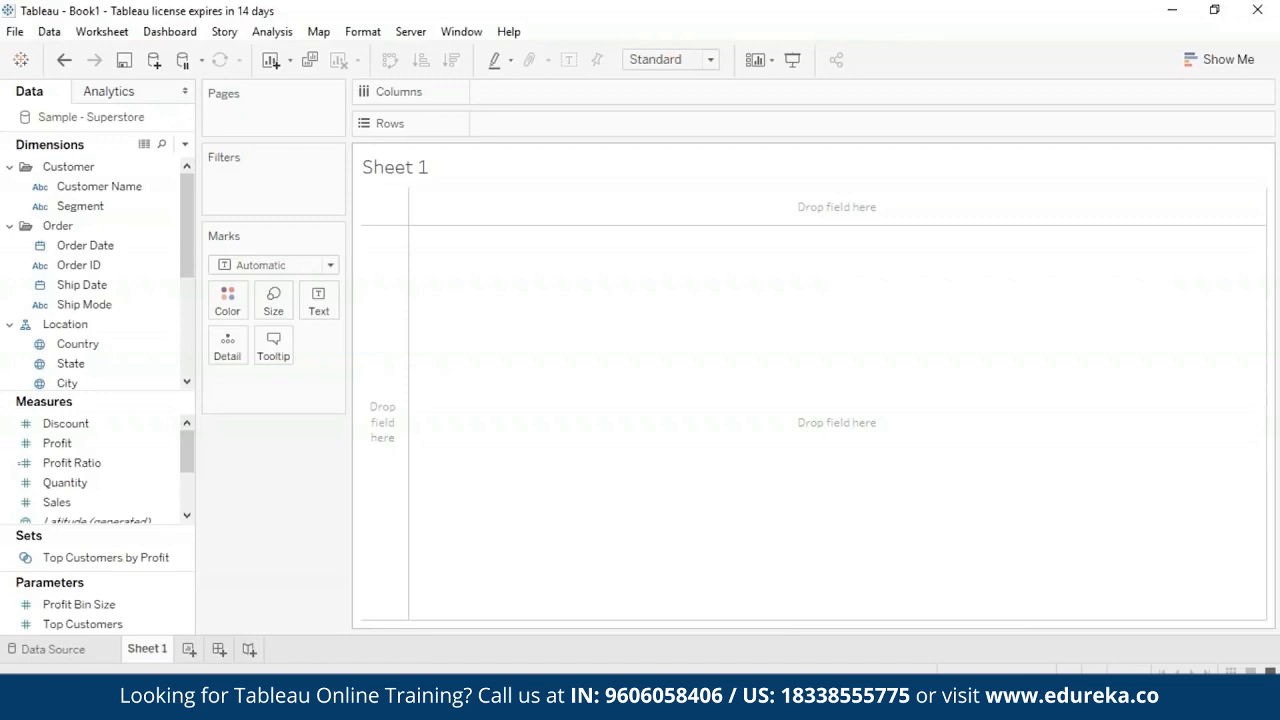
{"action": "left_click", "coordinate": [273, 32]}
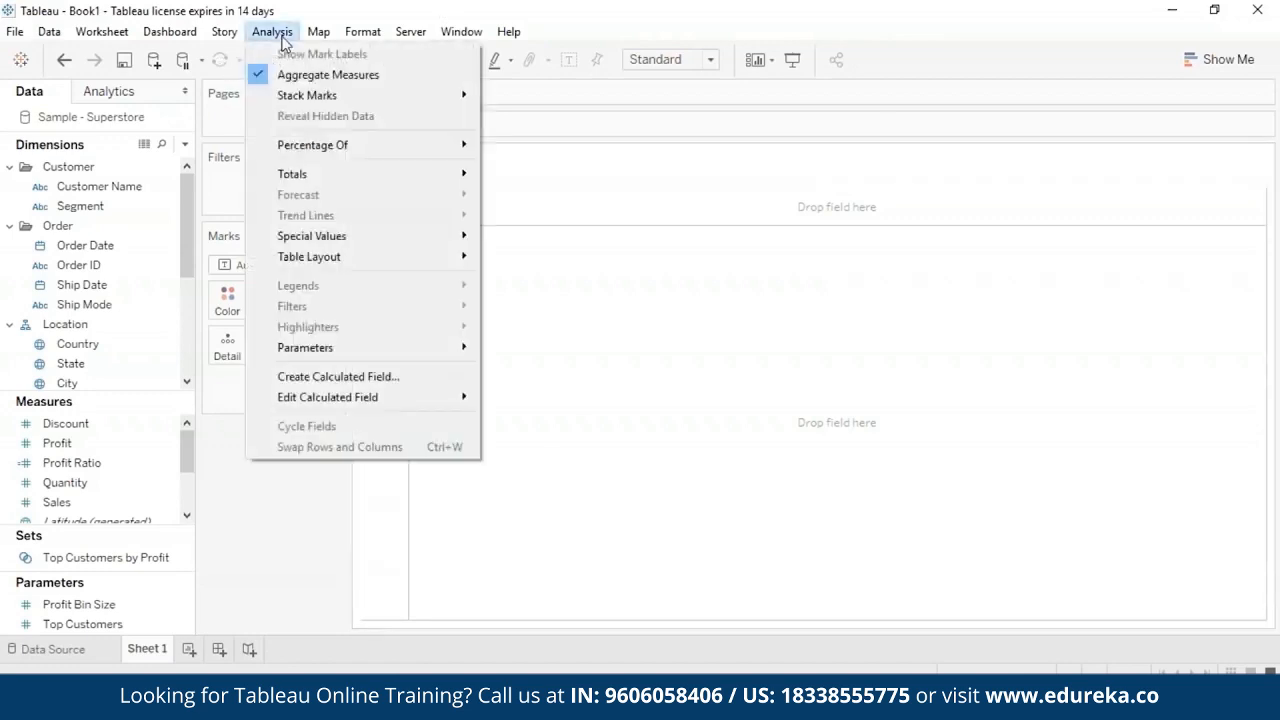
{"action": "left_click", "coordinate": [336, 386]}
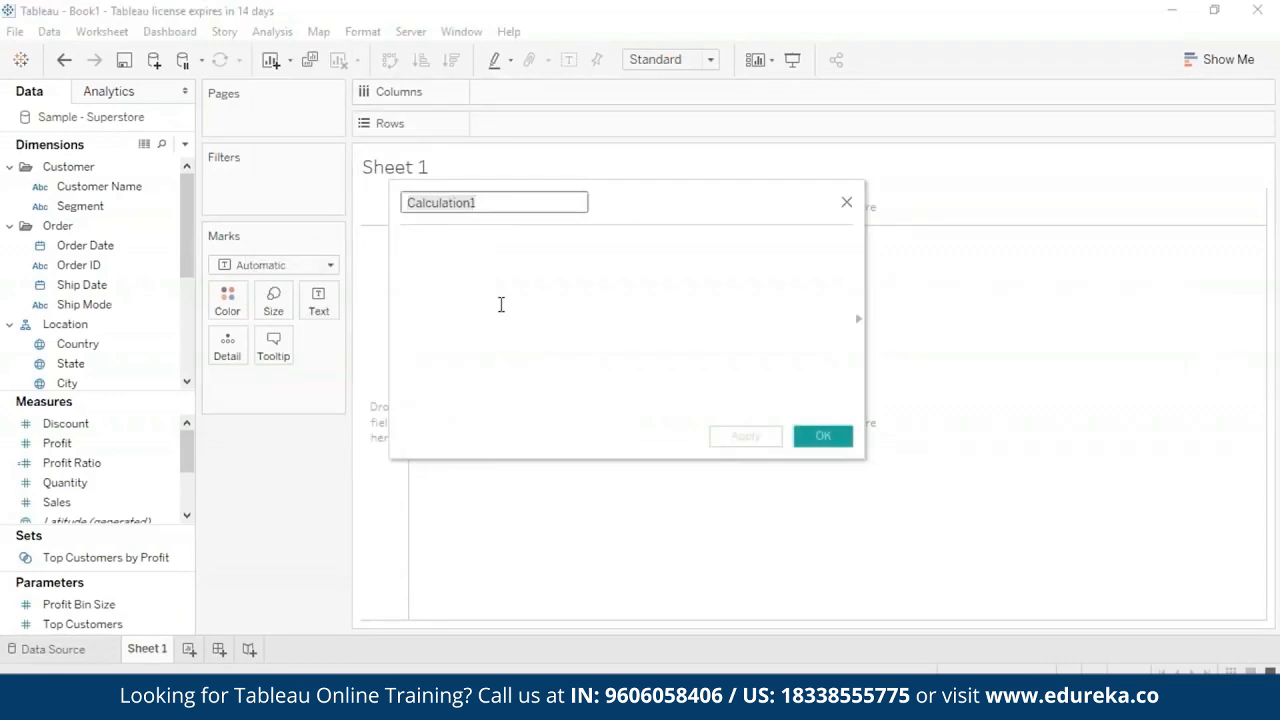
{"action": "key", "text": "BackSpace"}
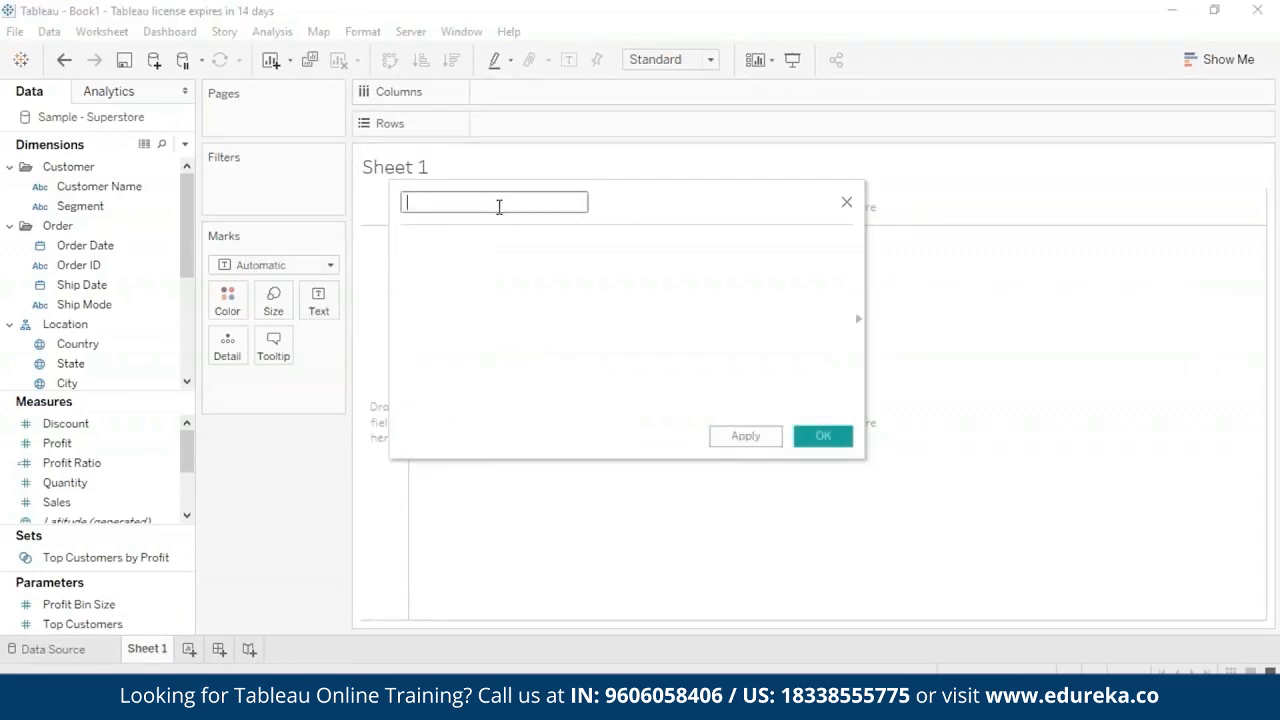
{"action": "type", "text": "Absolute"}
- Enter the formula ABS(-5) for the Absolute field and save the calculation
{"action": "left_click", "coordinate": [491, 242]}
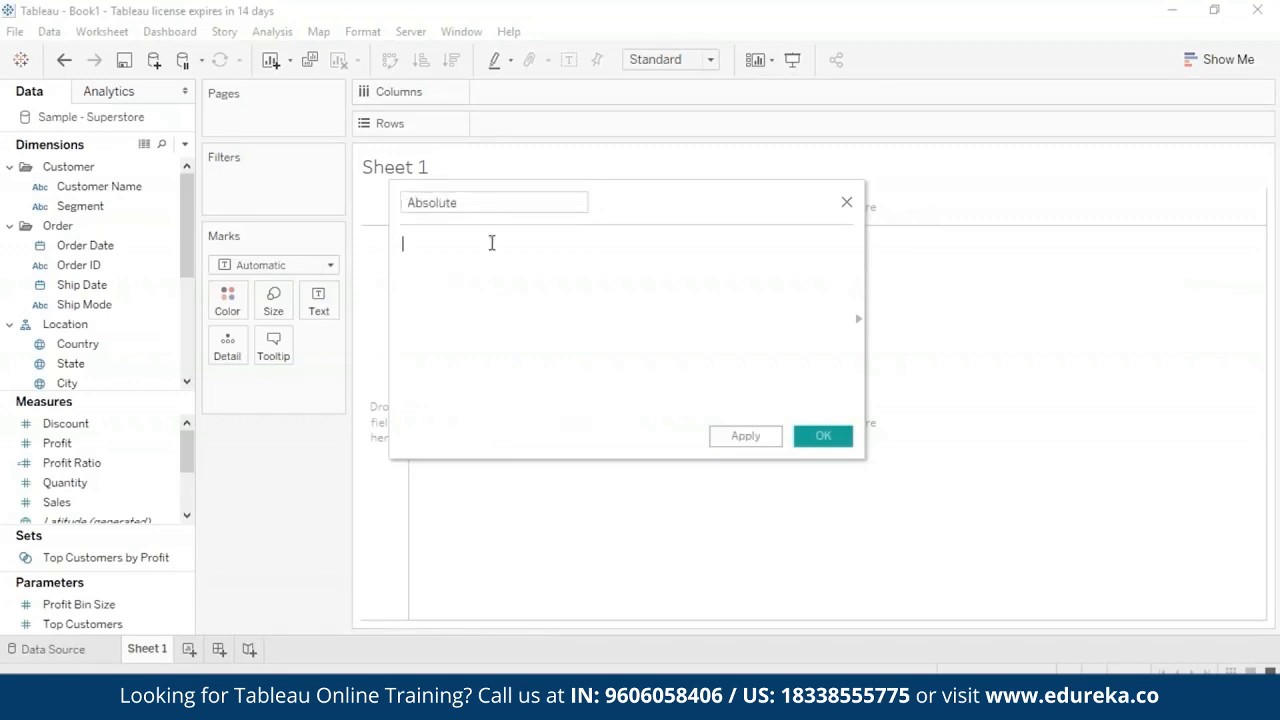
{"action": "type", "text": "A"}
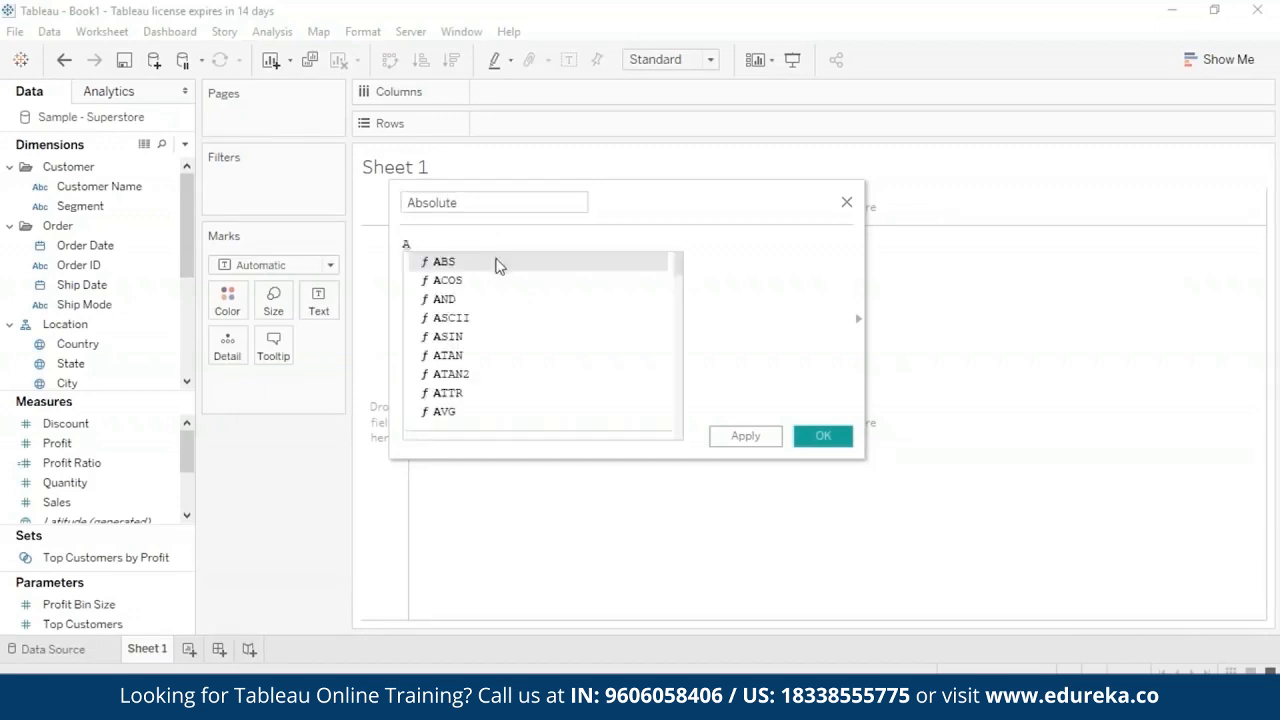
{"action": "double_click", "coordinate": [495, 264]}
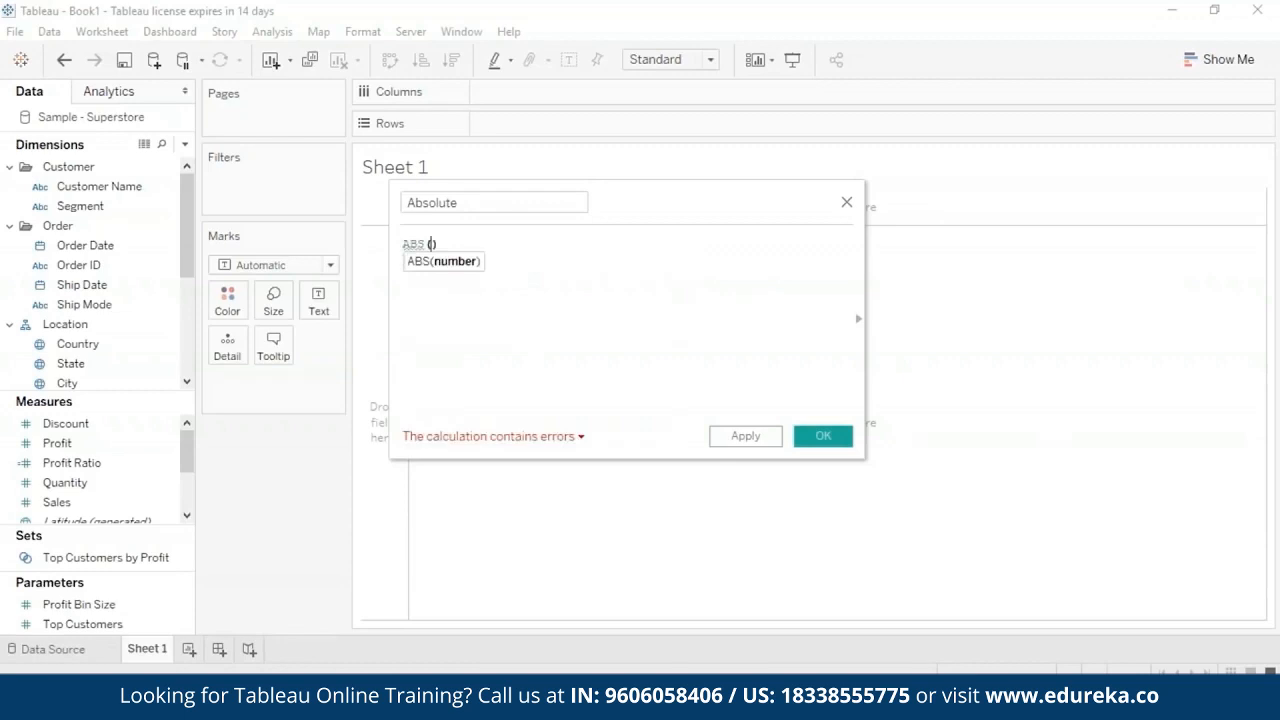
{"action": "type", "text": "-5"}
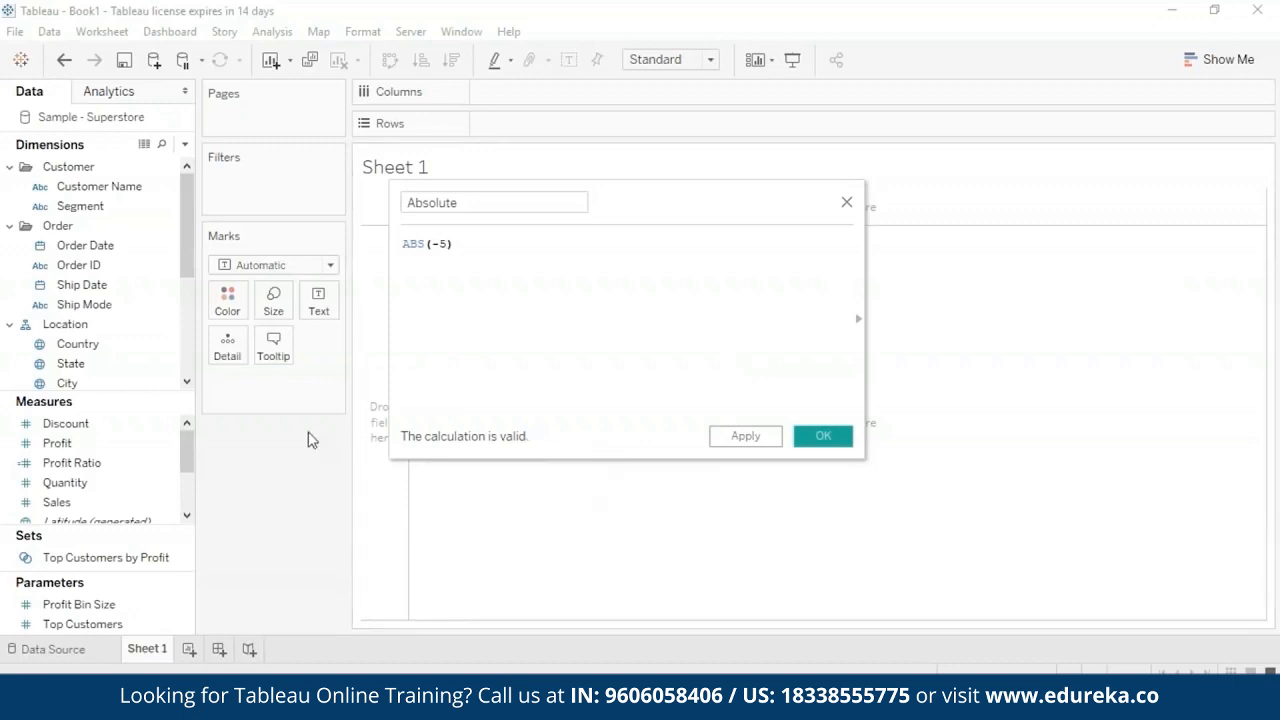
{"action": "left_click", "coordinate": [770, 437]}
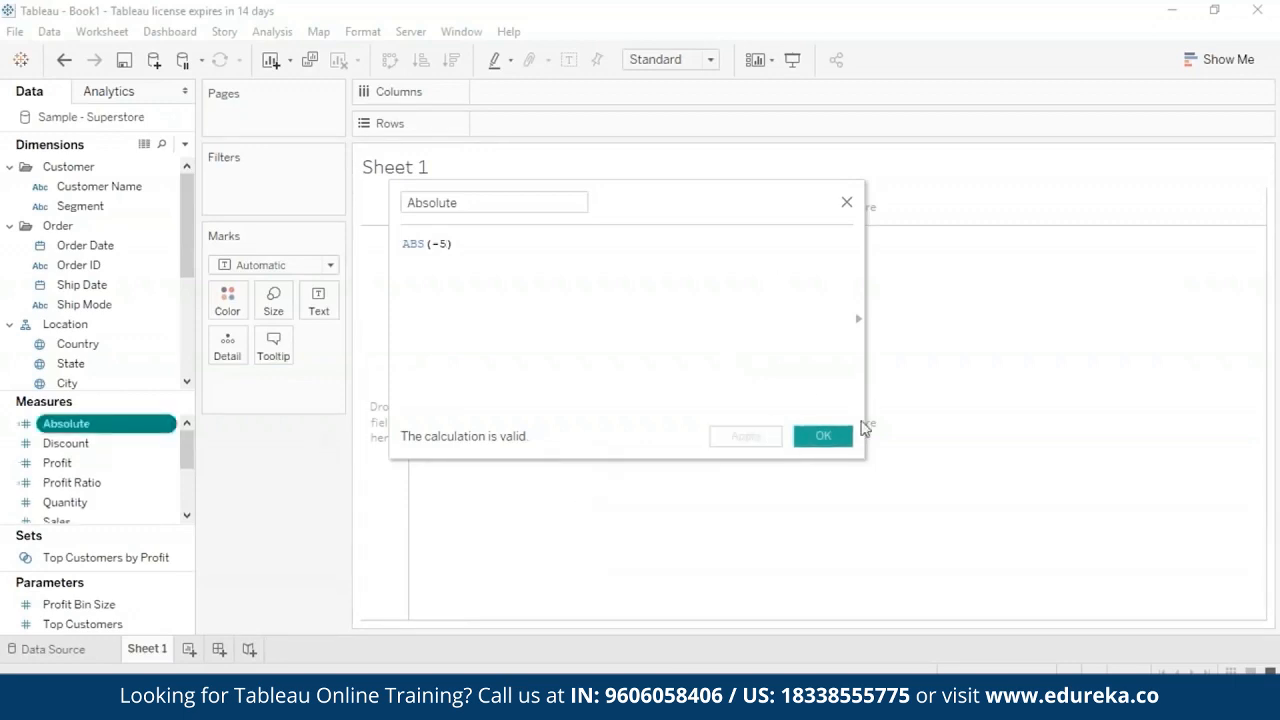
{"action": "left_click", "coordinate": [826, 440]}
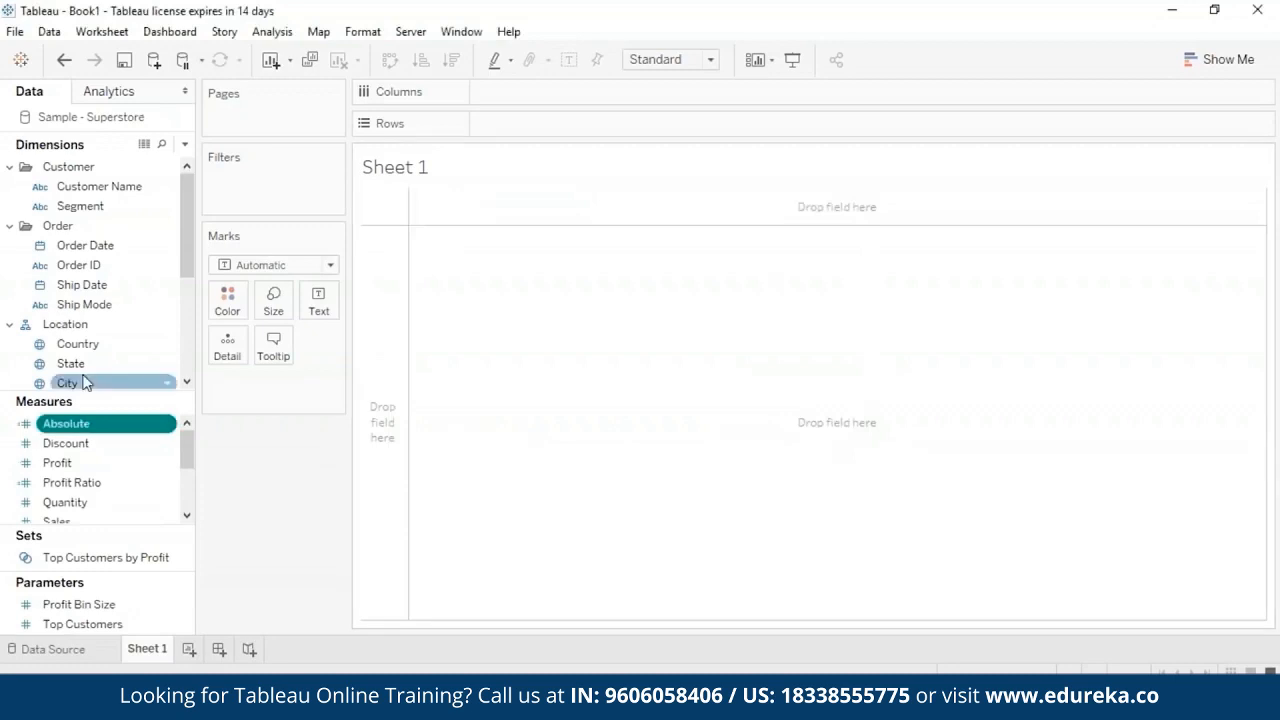
- Place the Absolute measure in the view as text and aggregate it as an attribute instead of a sum
{"action": "left_click_drag", "start_coordinate": [114, 426], "coordinate": [874, 349]}
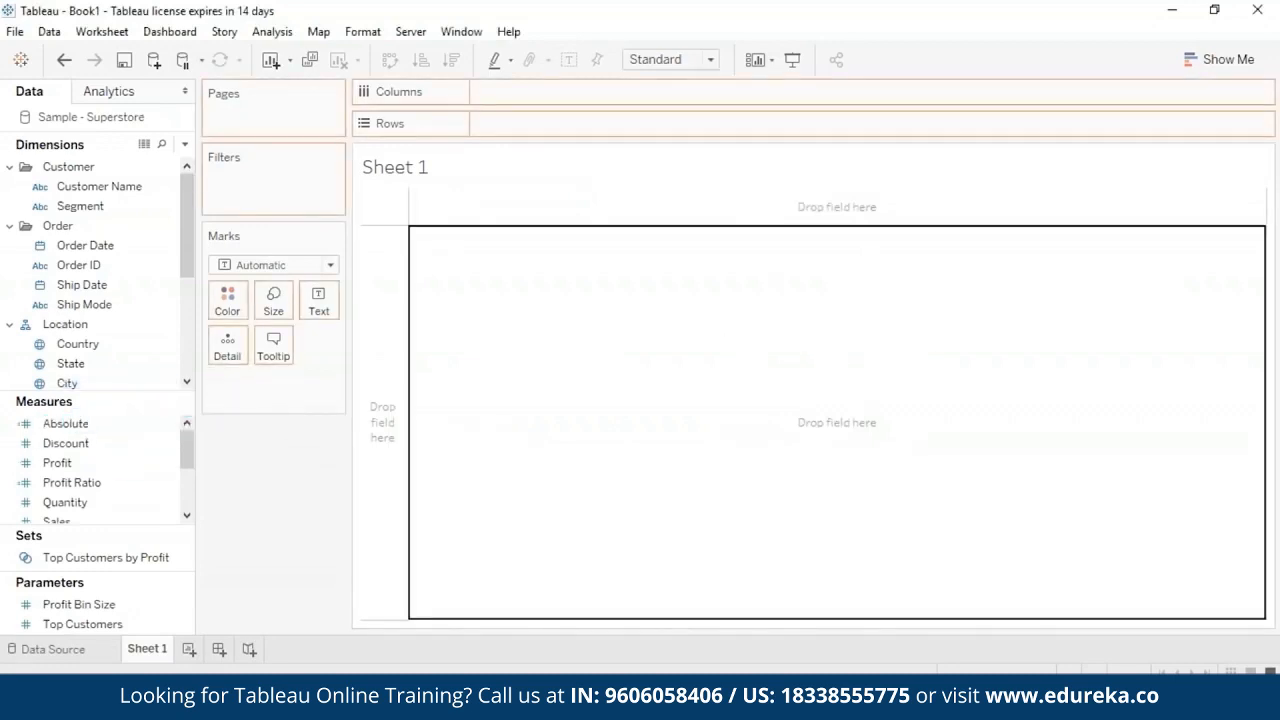
{"action": "left_click", "coordinate": [319, 382]}
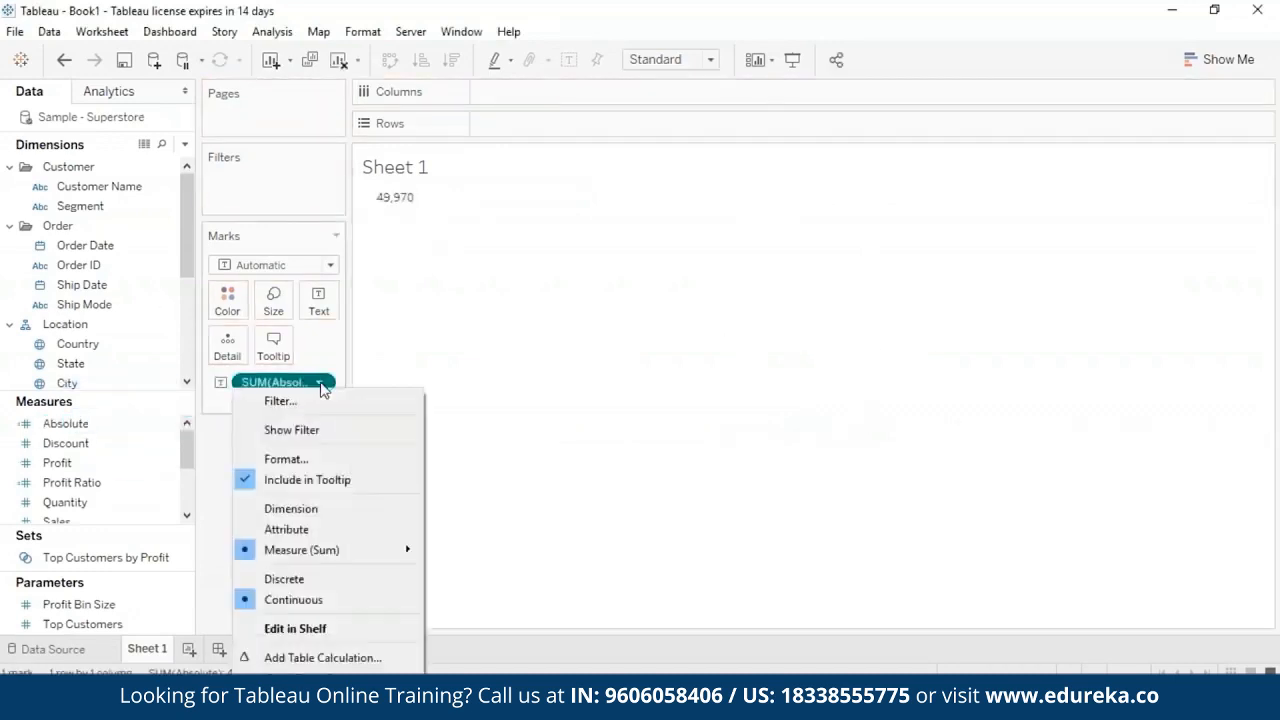
{"action": "left_click", "coordinate": [333, 531]}
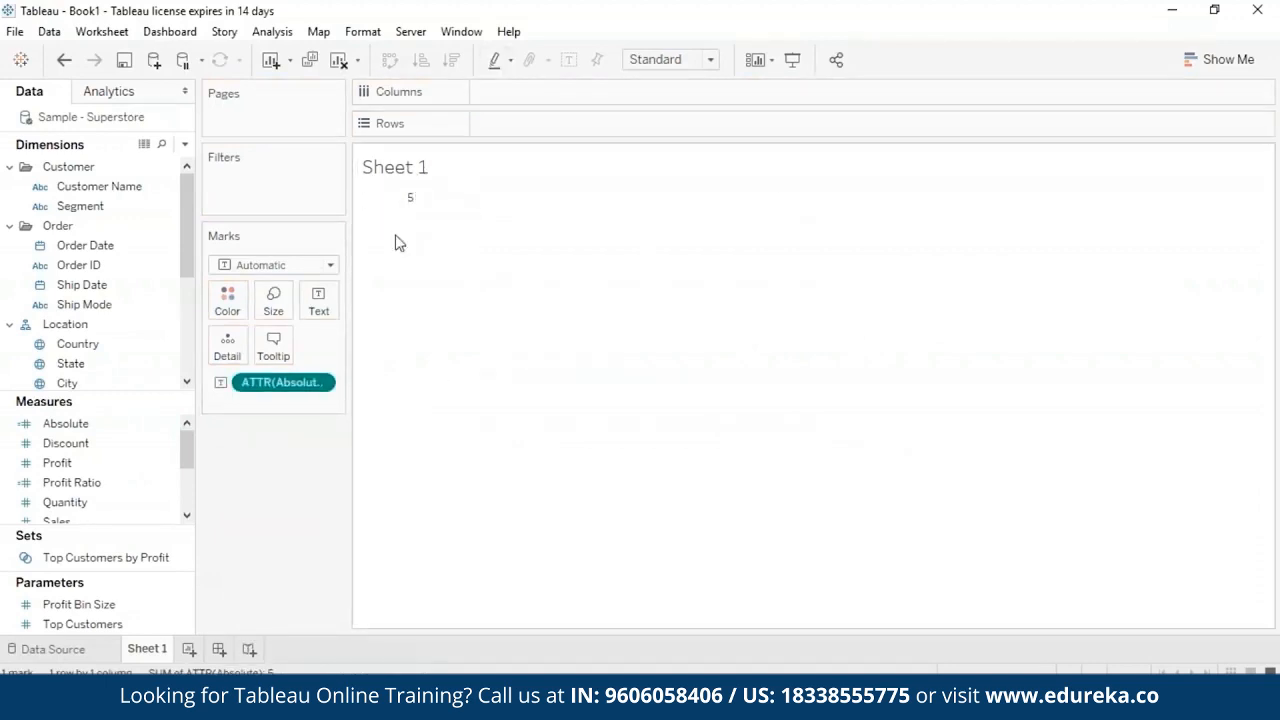
{"action": "mouse_move", "coordinate": [403, 208]}
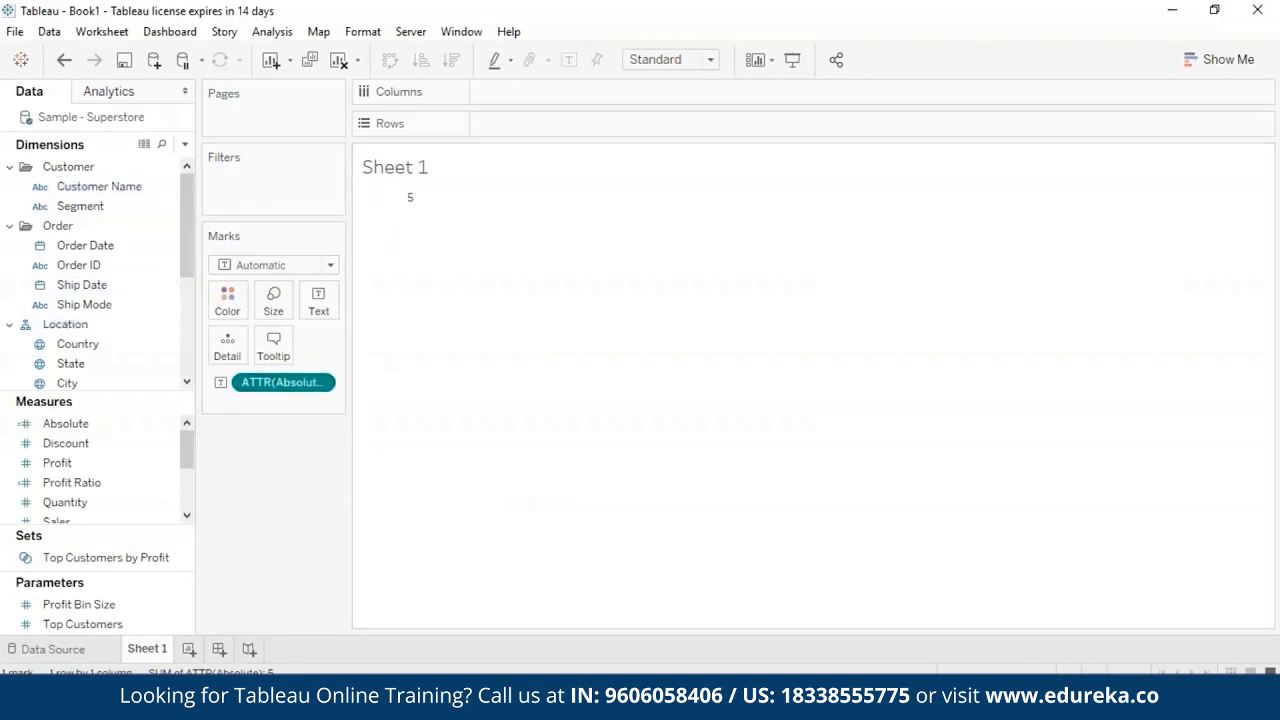
- Remove the Absolute measure from the marks so the sheet is empty
{"action": "left_click_drag", "start_coordinate": [184, 253], "coordinate": [186, 356]}
{"action": "left_click_drag", "start_coordinate": [187, 446], "coordinate": [189, 471]}
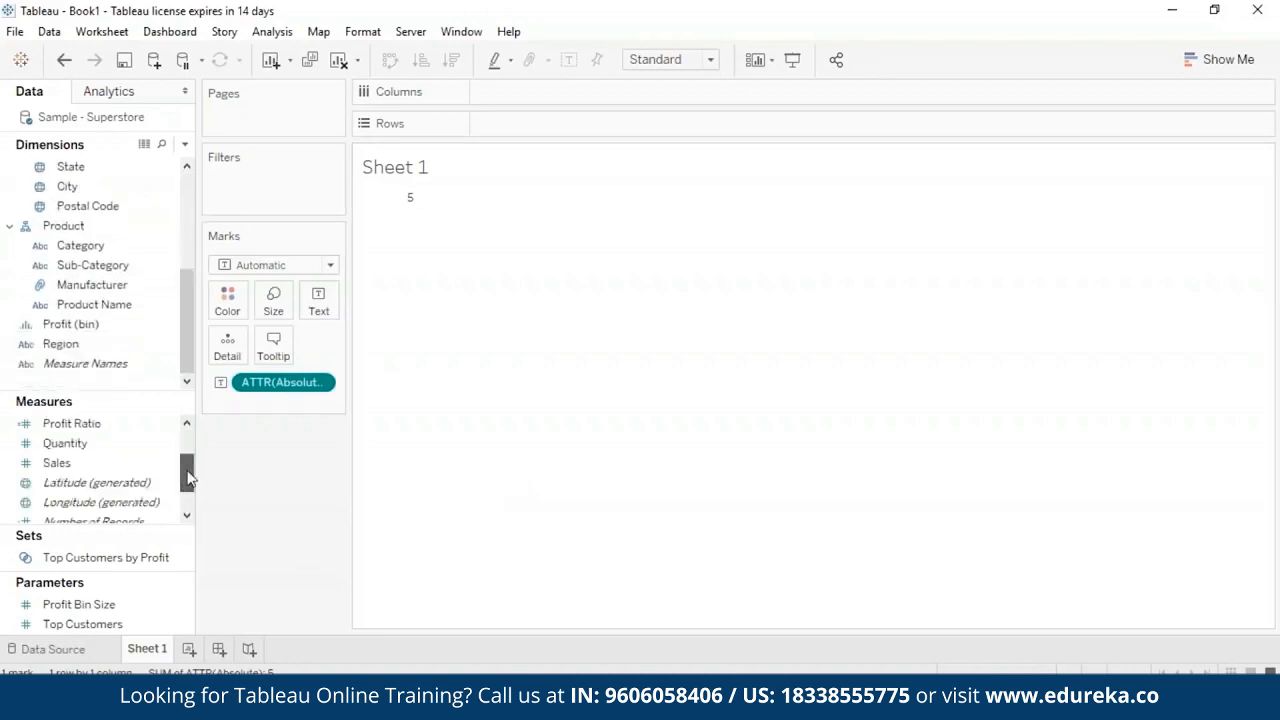
{"action": "left_click", "coordinate": [60, 463]}
{"action": "left_click_drag", "start_coordinate": [188, 487], "coordinate": [184, 444]}
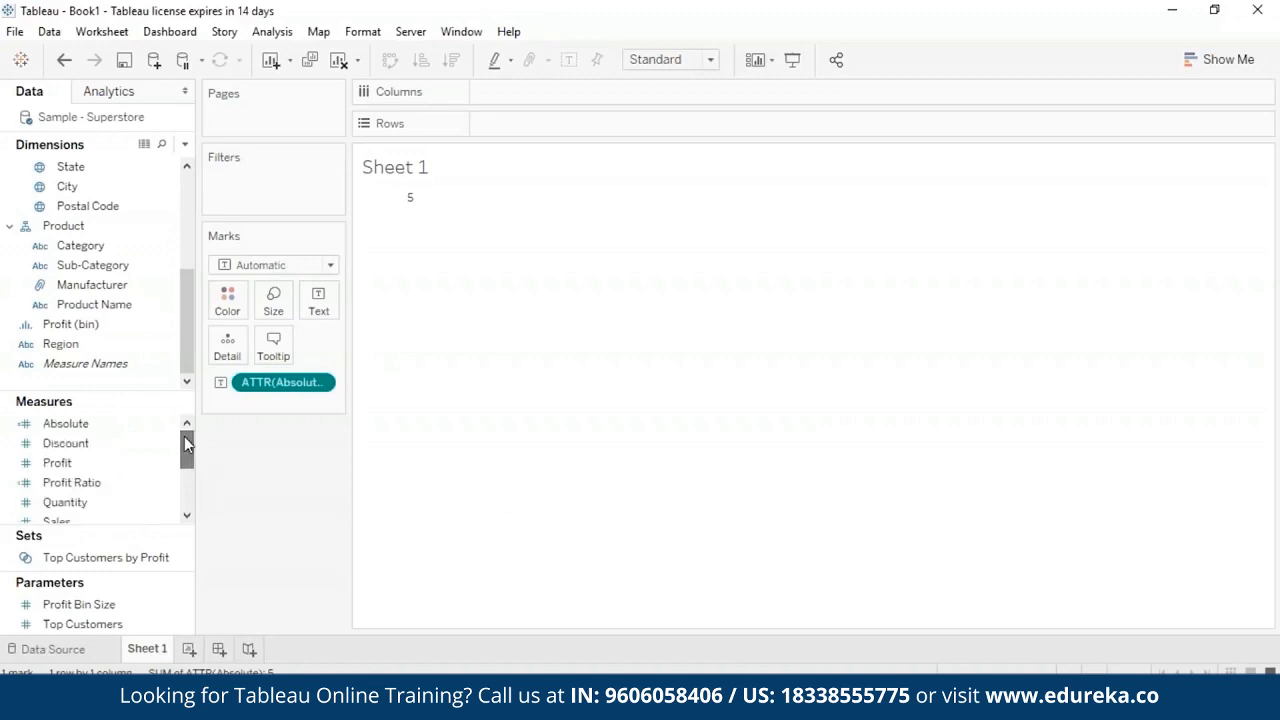
{"action": "left_click", "coordinate": [320, 383]}
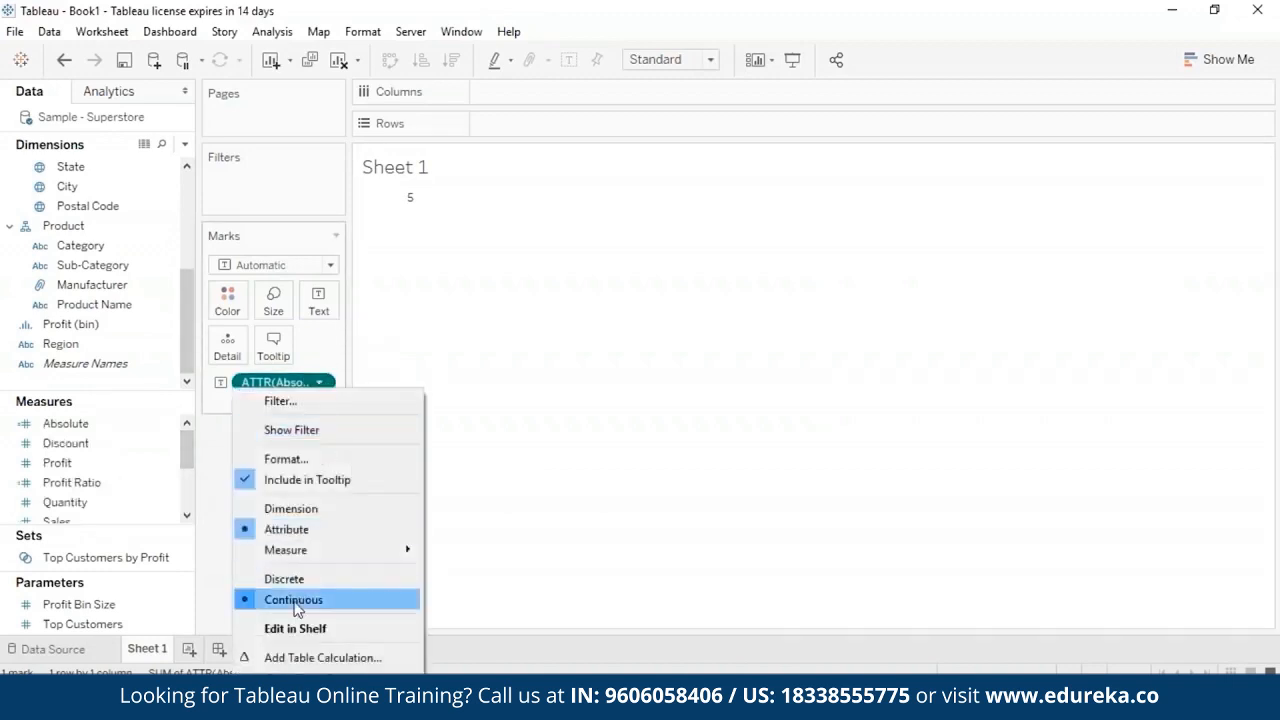
{"action": "left_click", "coordinate": [288, 707]}
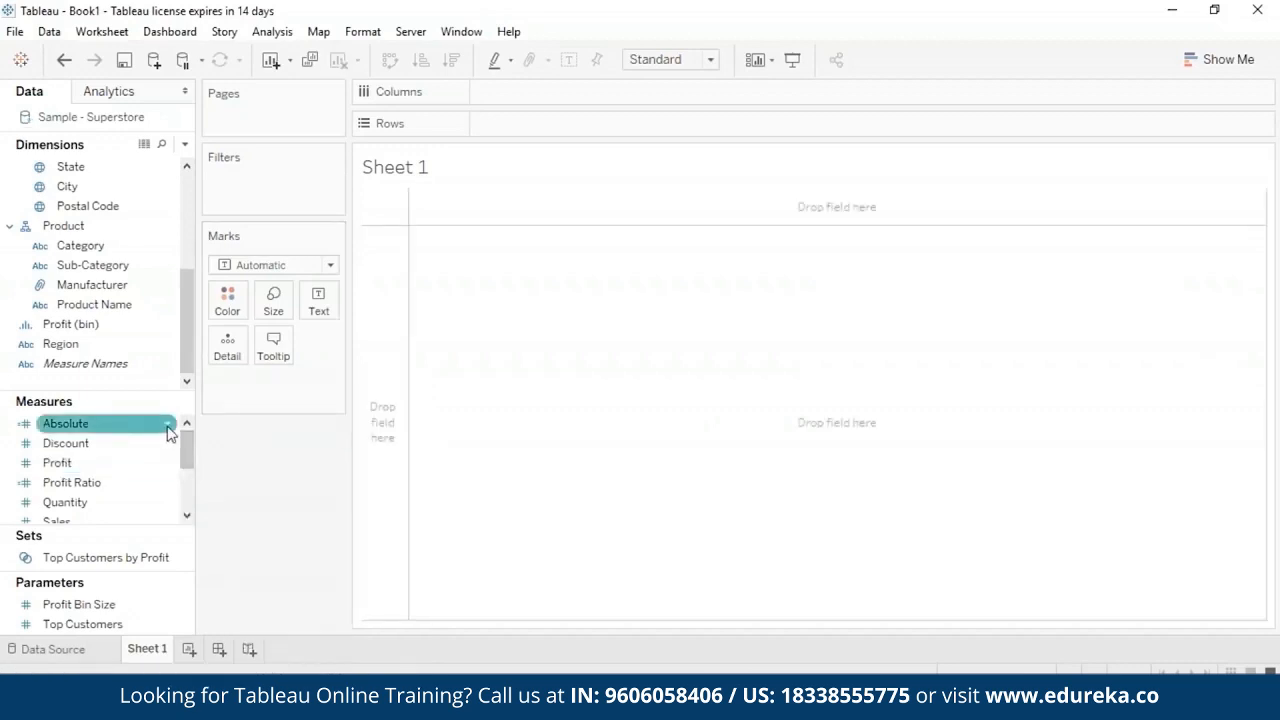
- Change the Absolute field's formula to ABS([Sales]) and save the calculation
{"action": "left_click", "coordinate": [169, 426]}
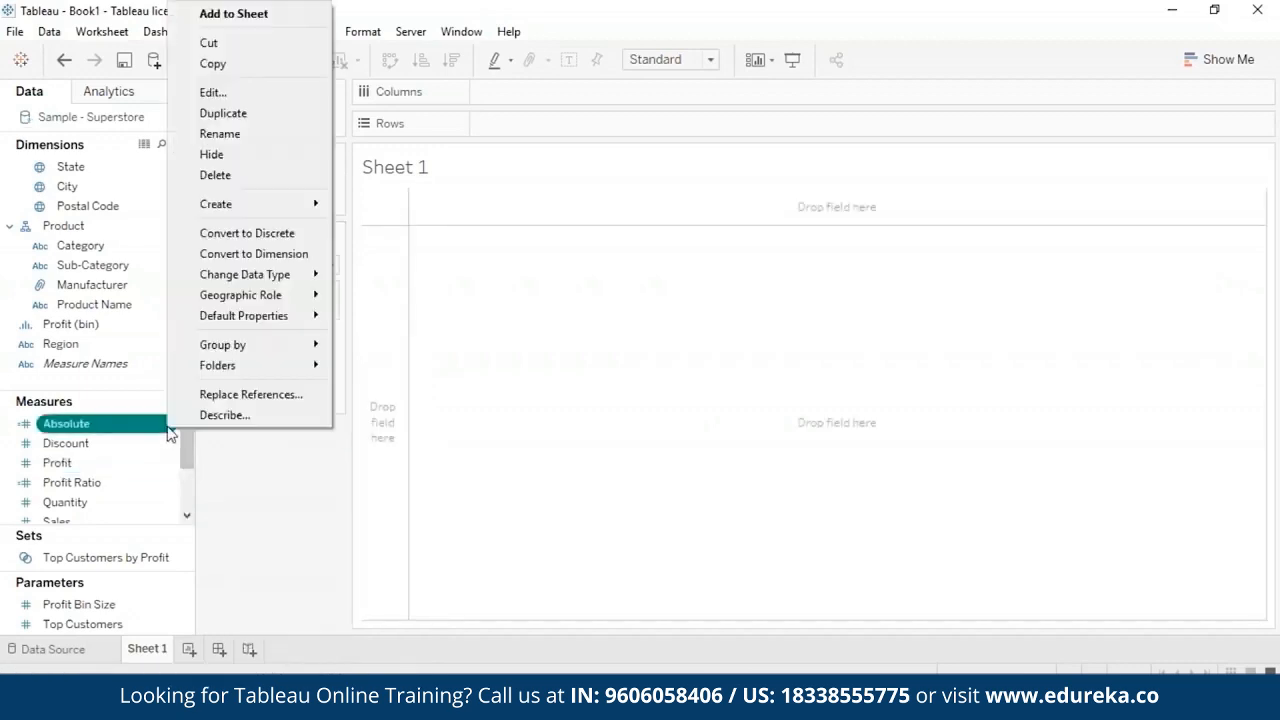
{"action": "left_click", "coordinate": [254, 93]}
{"action": "key", "text": "Left"}
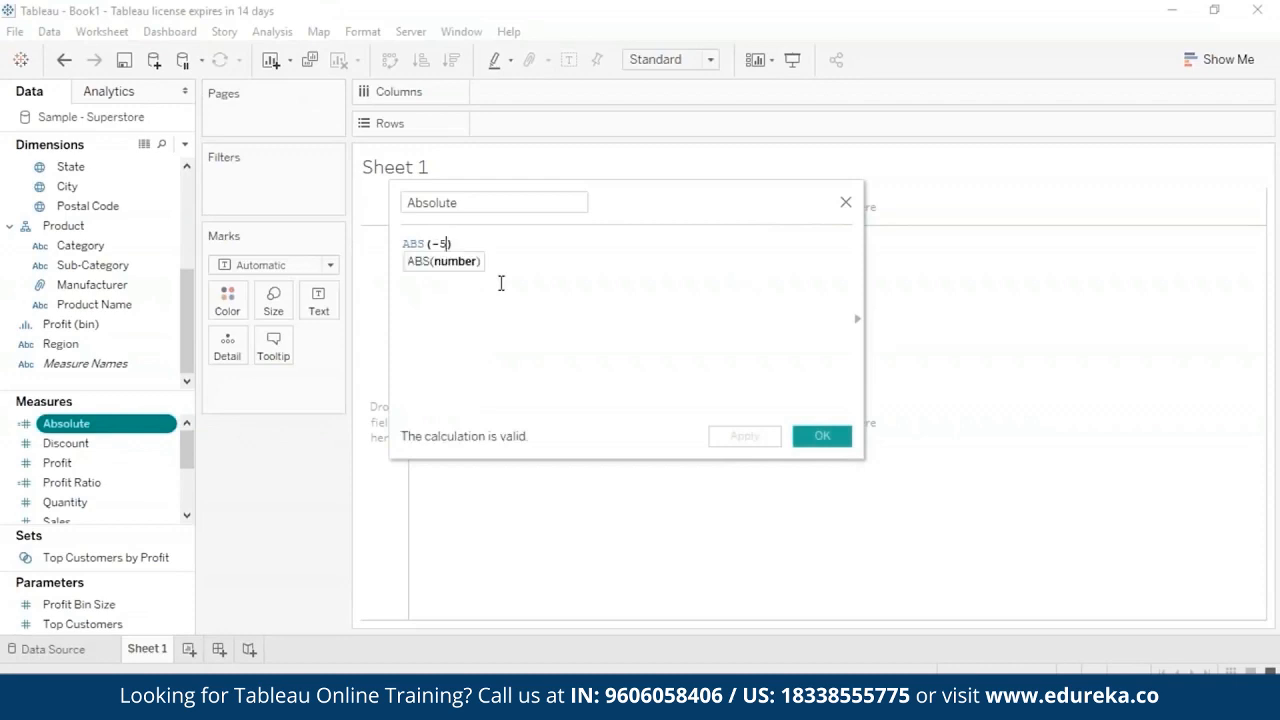
{"action": "key", "text": "BackSpace"}
{"action": "key", "text": "BackSpace"}
{"action": "type", "text": "Sa"}
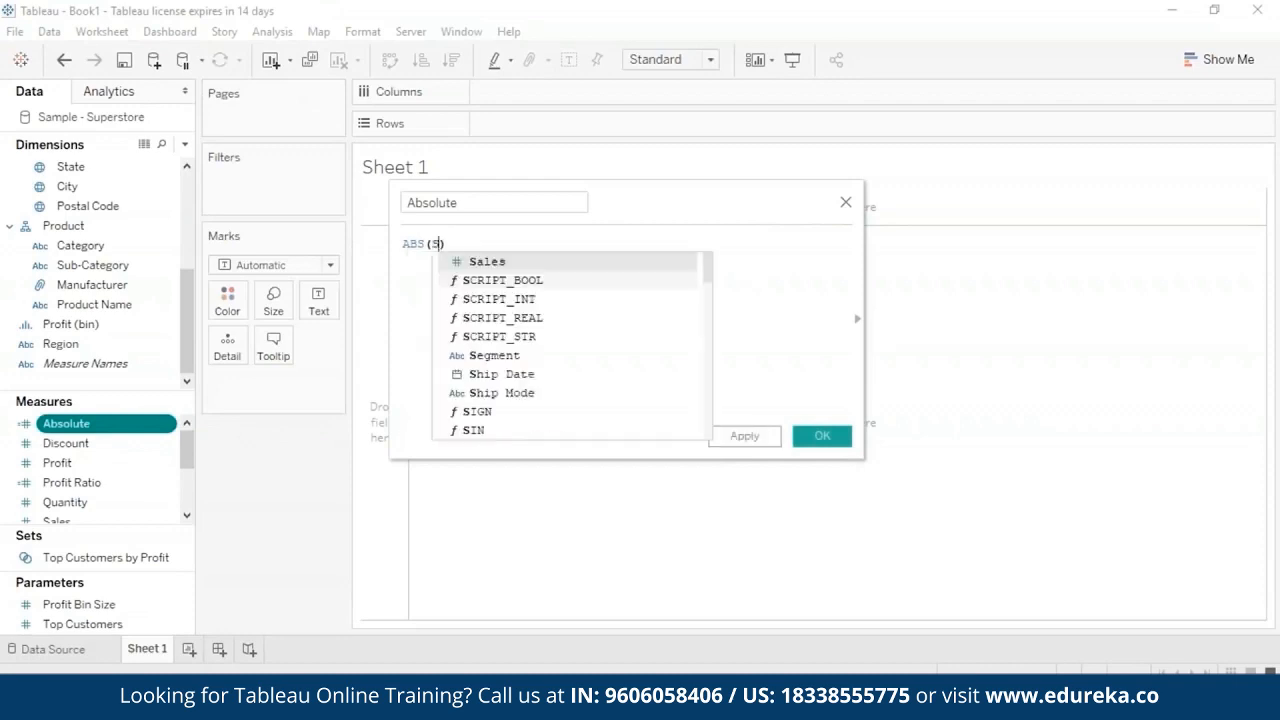
{"action": "left_click", "coordinate": [496, 274]}
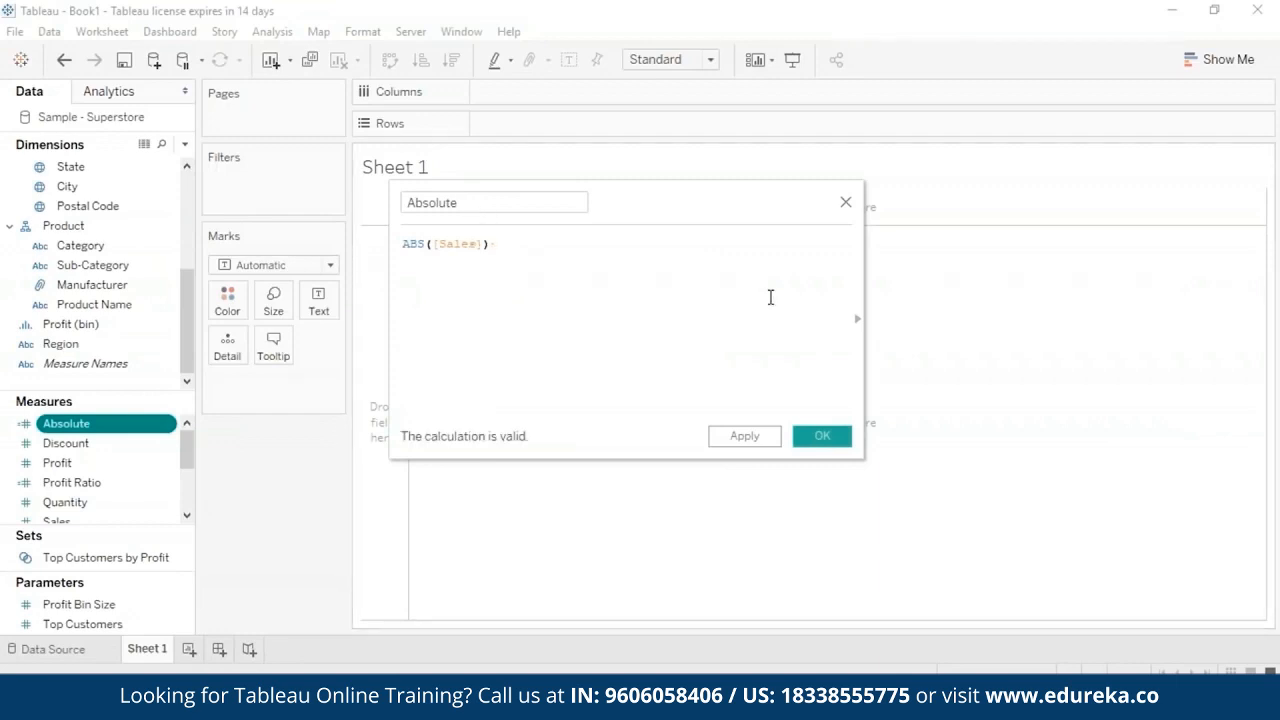
{"action": "left_click", "coordinate": [822, 436]}
- Show the Absolute measure as text and break it down by State in the rows
{"action": "left_click_drag", "start_coordinate": [62, 423], "coordinate": [264, 386]}
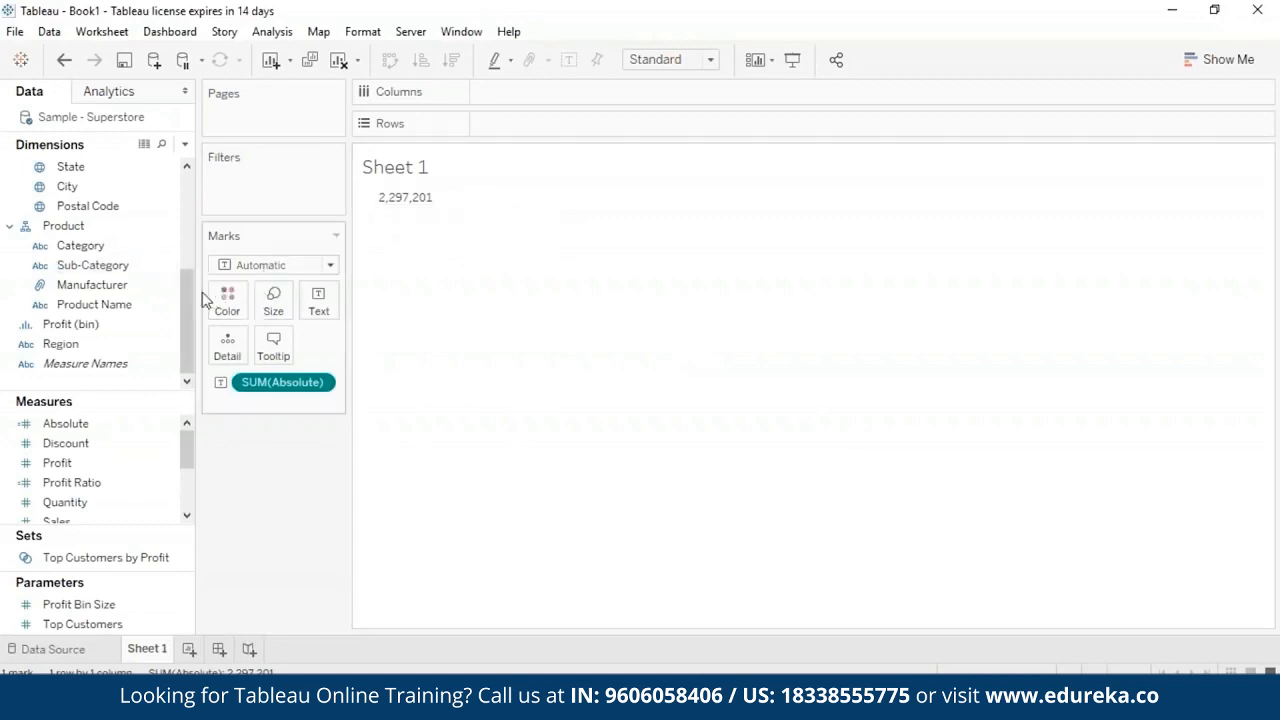
{"action": "left_click_drag", "start_coordinate": [191, 305], "coordinate": [186, 245]}
{"action": "left_click", "coordinate": [98, 247]}
{"action": "left_click_drag", "start_coordinate": [87, 248], "coordinate": [520, 122]}
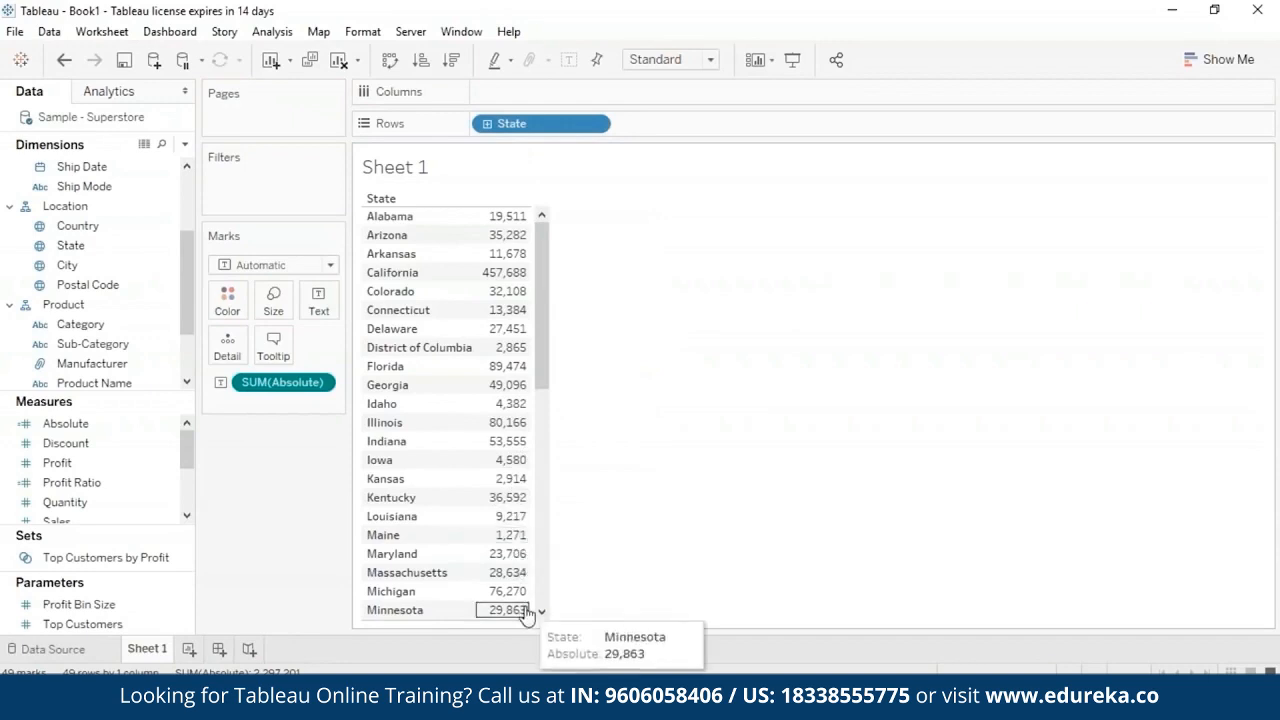
- Turn the State table into a filled map coloured by Absolute
{"action": "left_click", "coordinate": [1208, 64]}
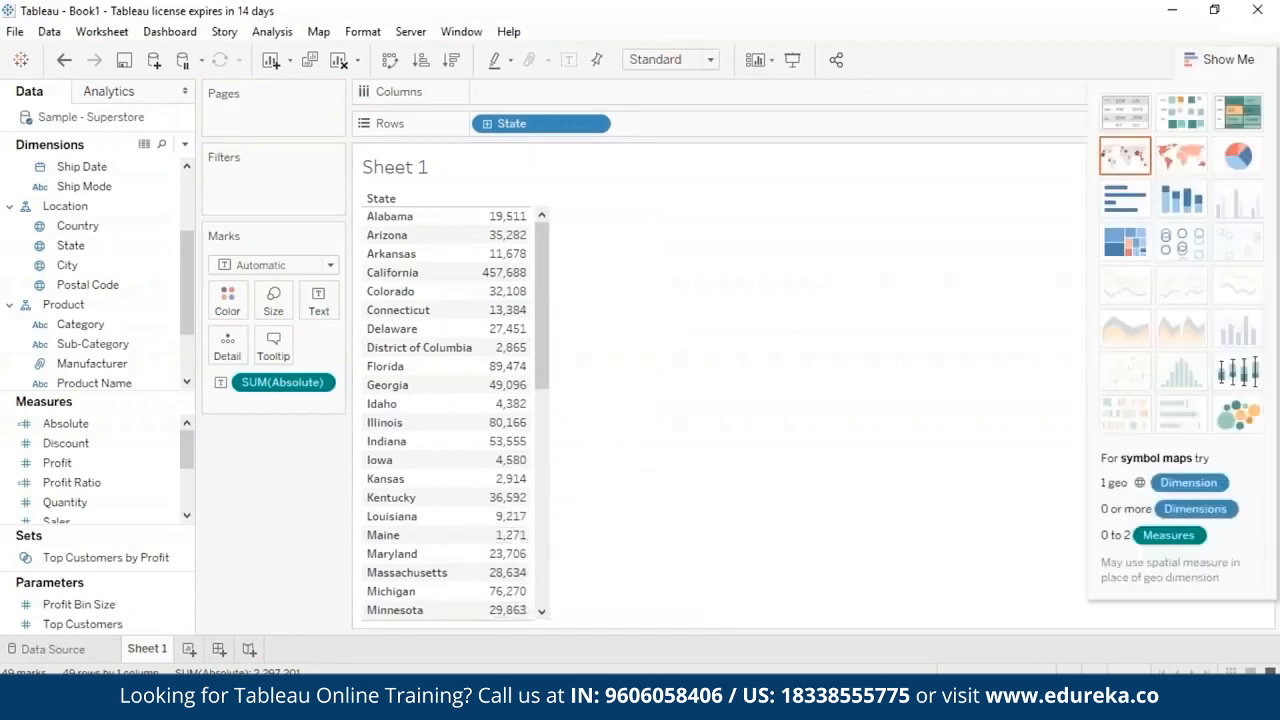
{"action": "left_click", "coordinate": [1190, 163]}
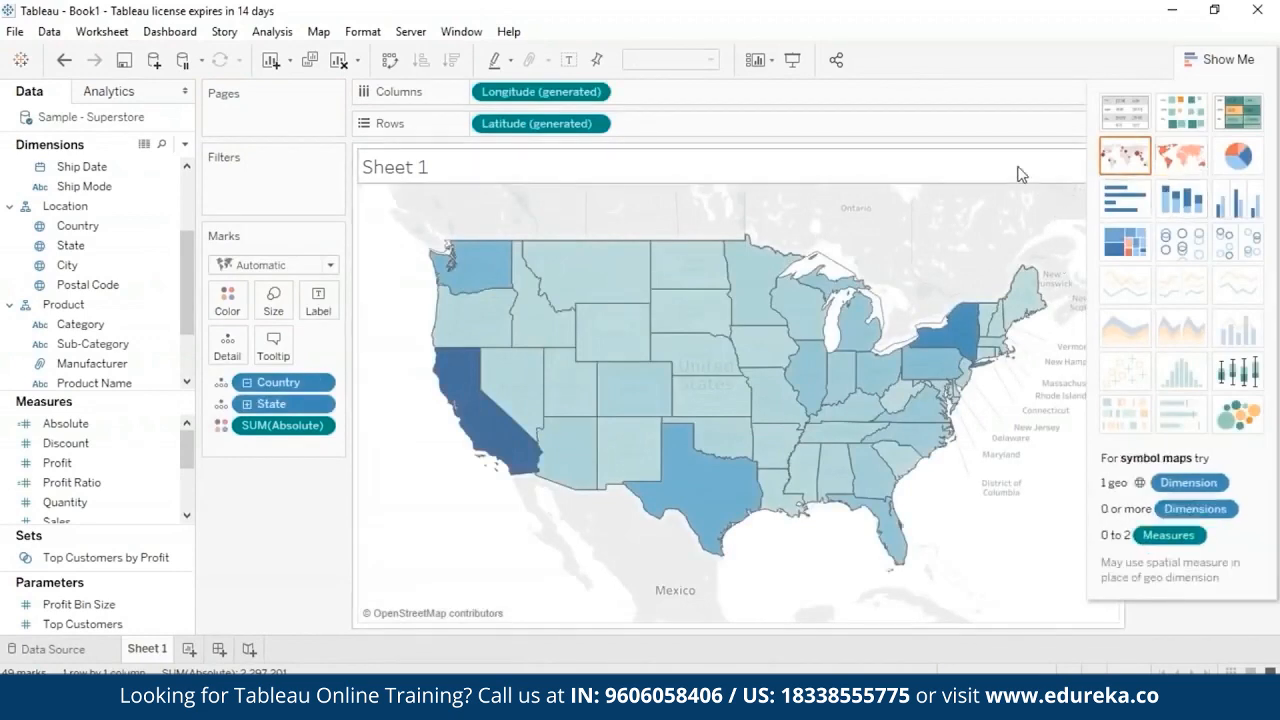
- Examine the Absolute values of individual states on the map and close the chart type suggestions
{"action": "mouse_move", "coordinate": [751, 295]}
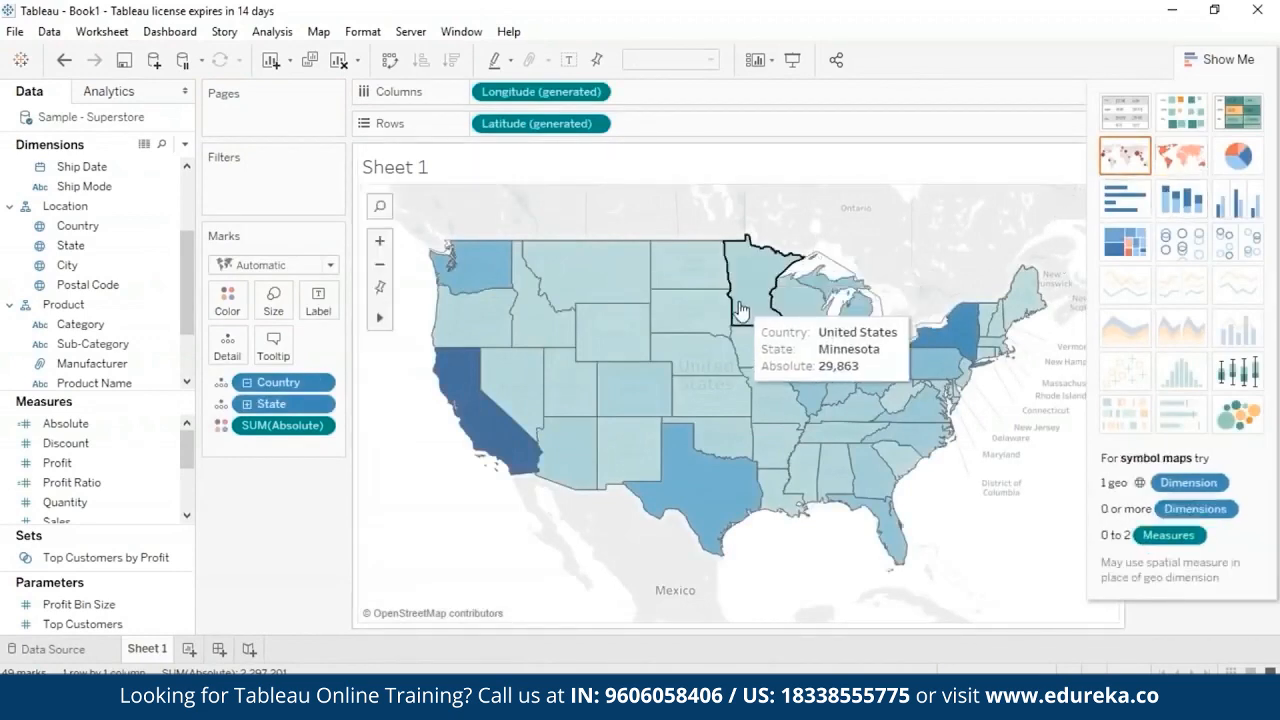
{"action": "mouse_move", "coordinate": [685, 263]}
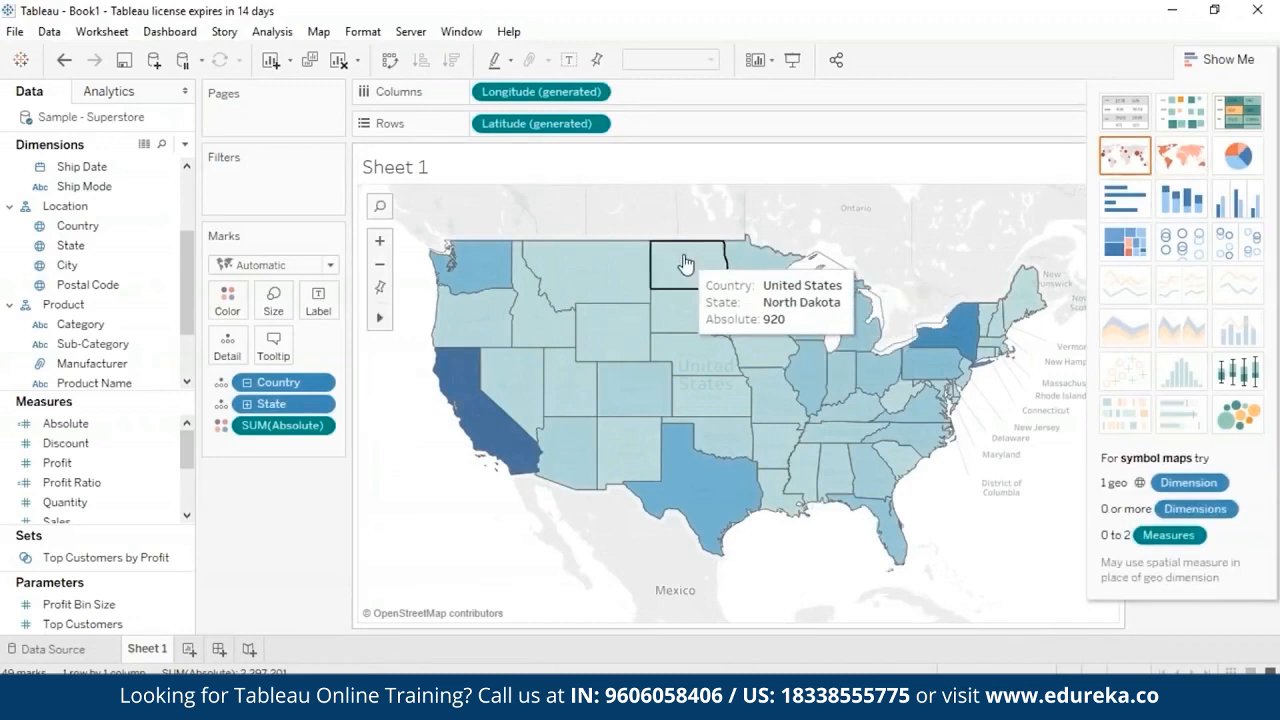
{"action": "mouse_move", "coordinate": [588, 335]}
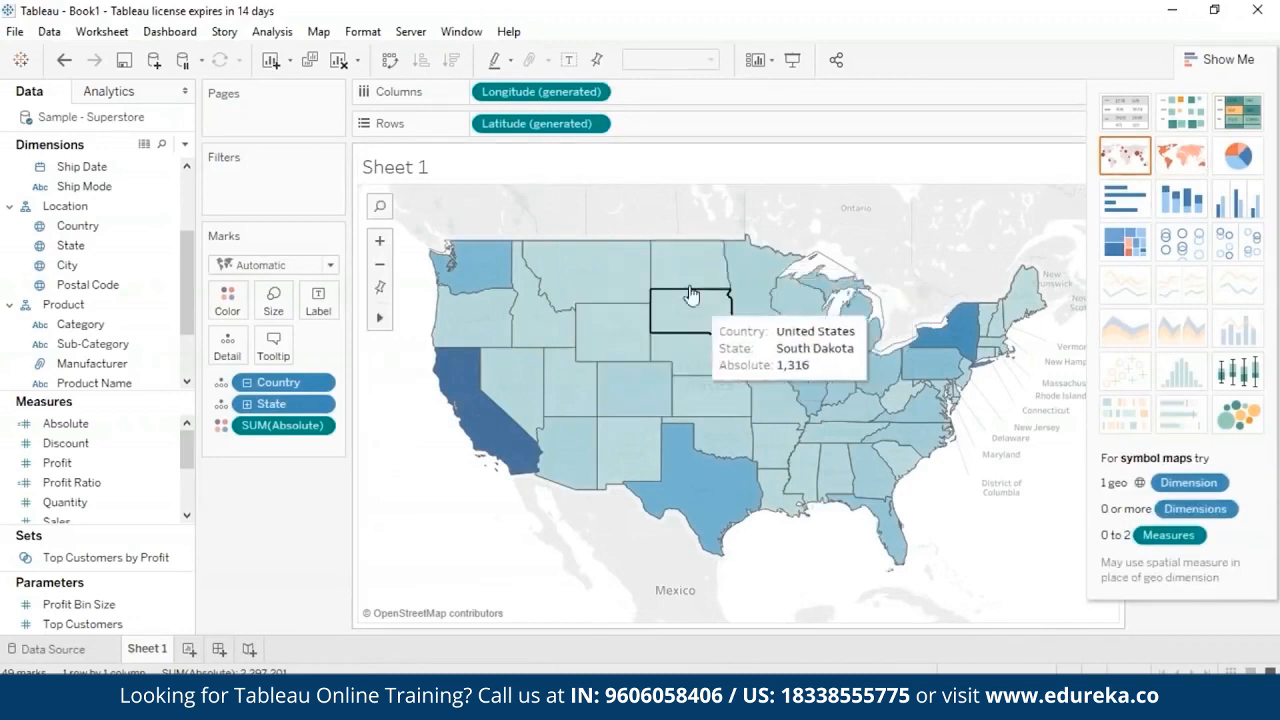
{"action": "mouse_move", "coordinate": [604, 273]}
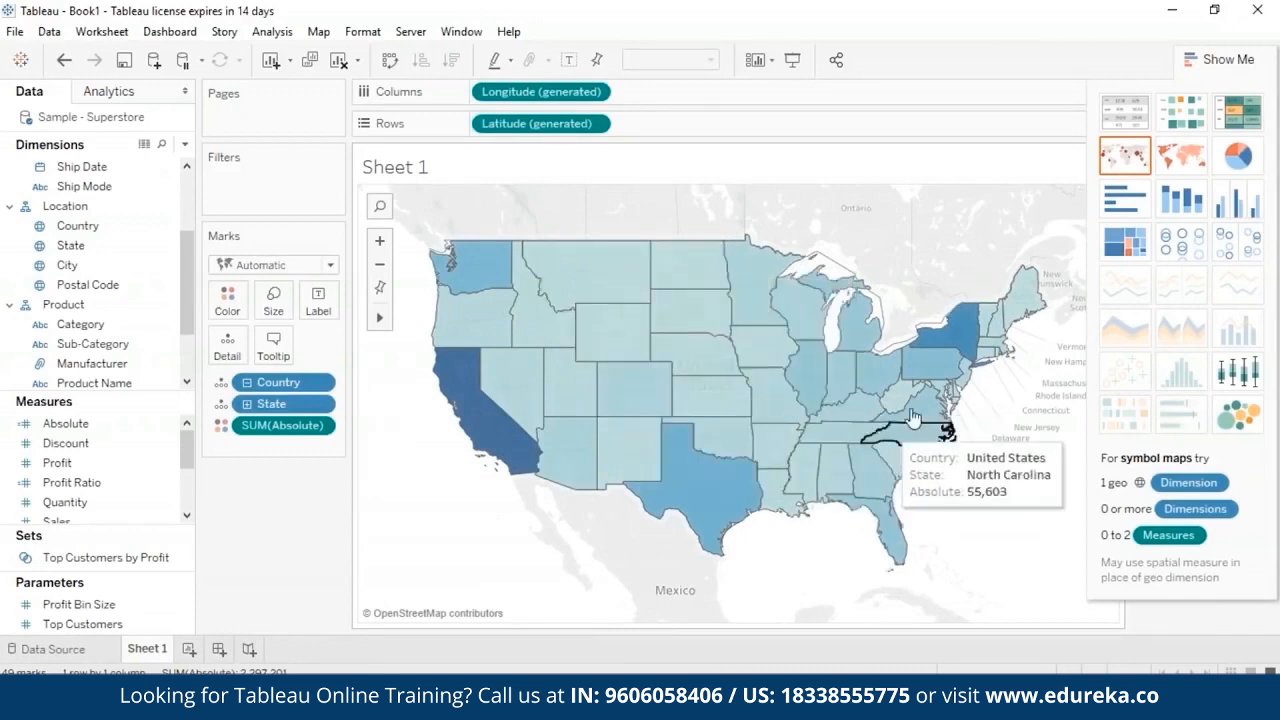
{"action": "mouse_move", "coordinate": [899, 370]}
{"action": "mouse_move", "coordinate": [590, 375]}
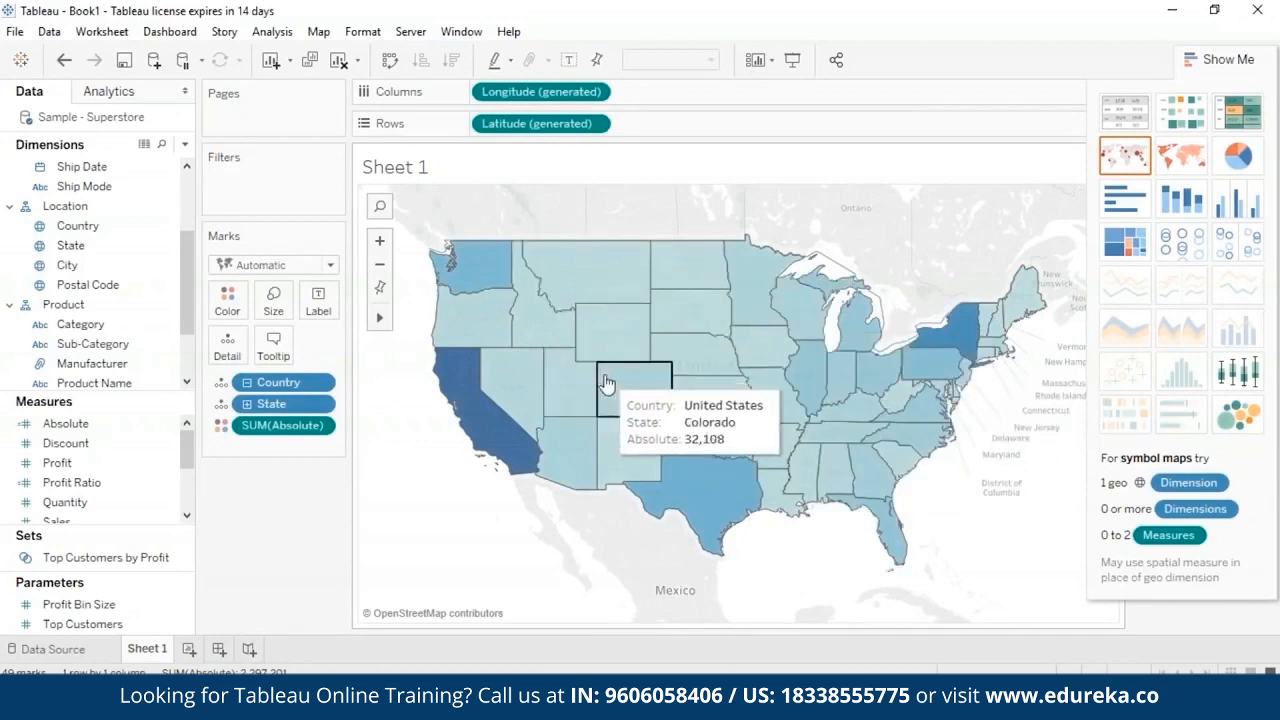
{"action": "left_click", "coordinate": [1219, 60]}
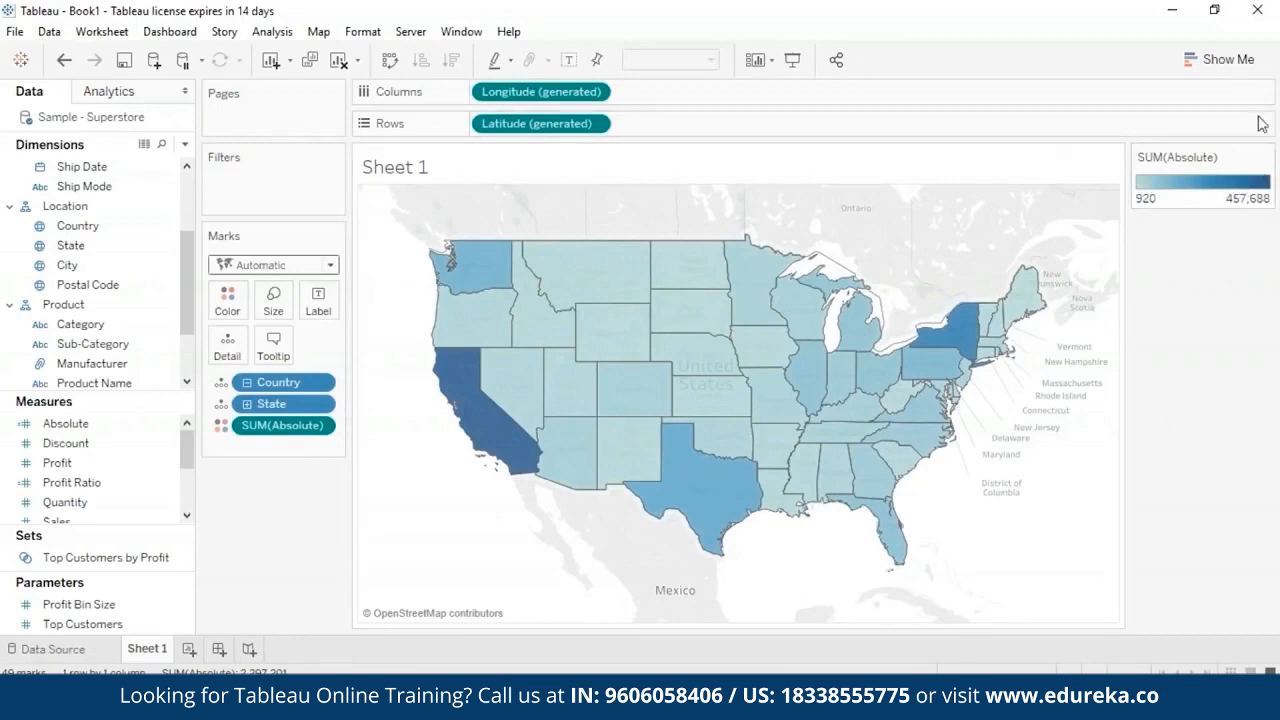
{"action": "mouse_move", "coordinate": [490, 446]}
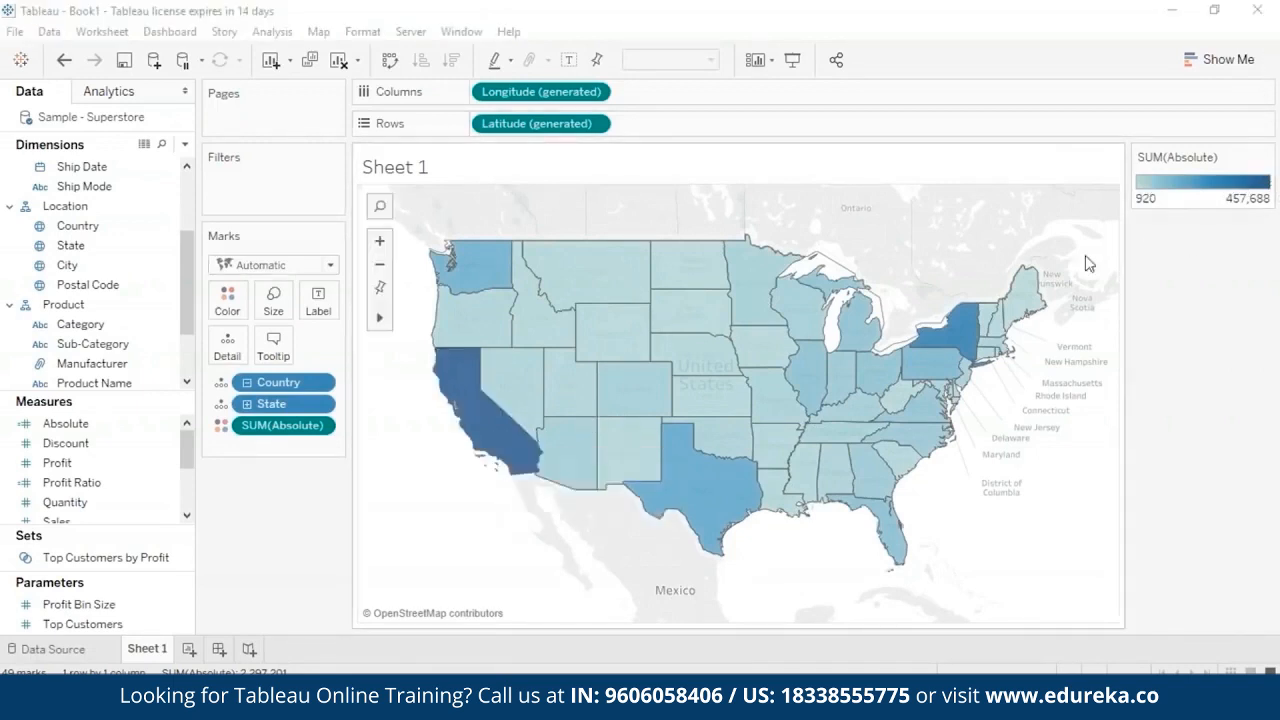
{"action": "mouse_move", "coordinate": [963, 322]}
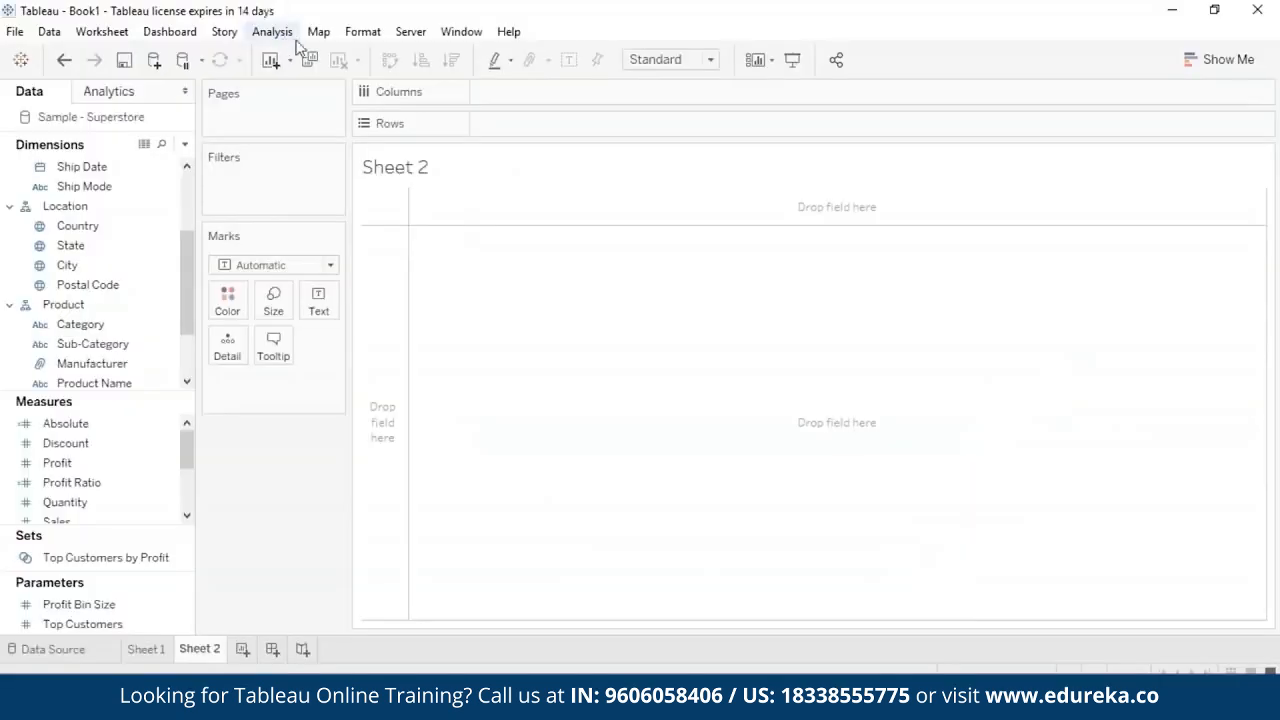
- Create a calculated field named arc cos with the formula ACOS(-1) and save it
{"action": "left_click", "coordinate": [276, 34]}
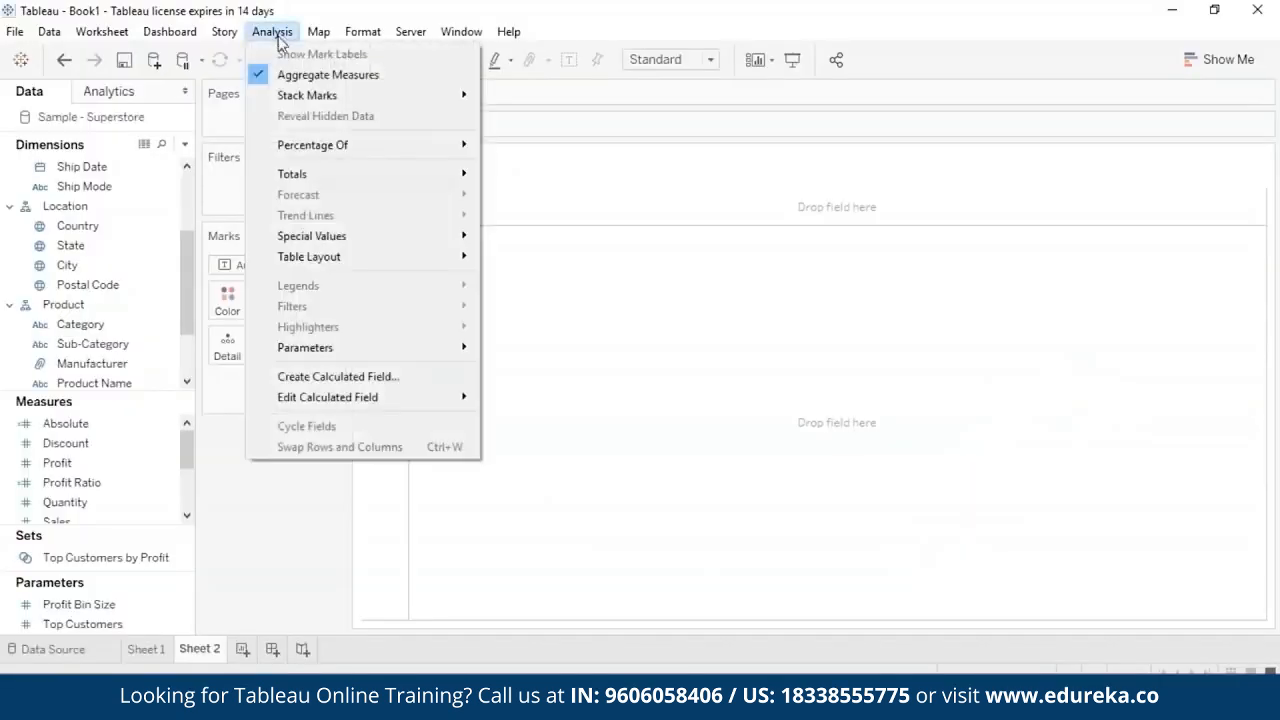
{"action": "left_click", "coordinate": [302, 377]}
{"action": "key", "text": "BackSpace"}
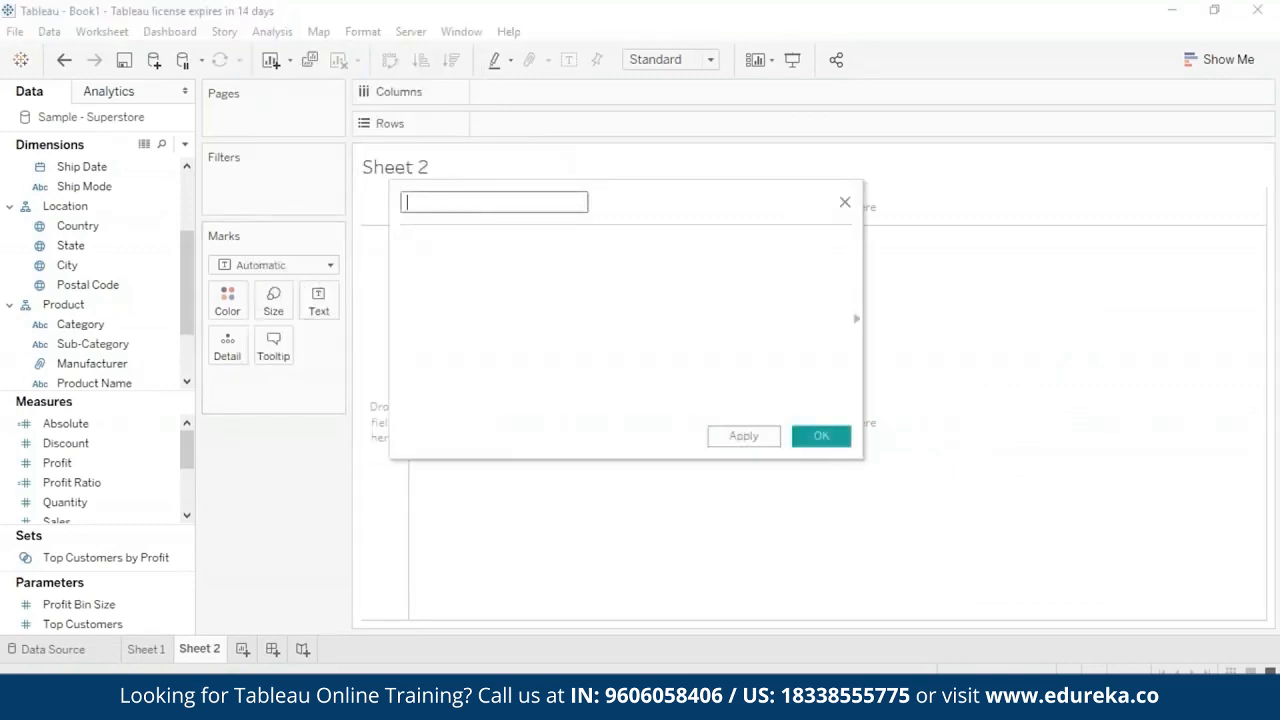
{"action": "type", "text": "arc cos"}
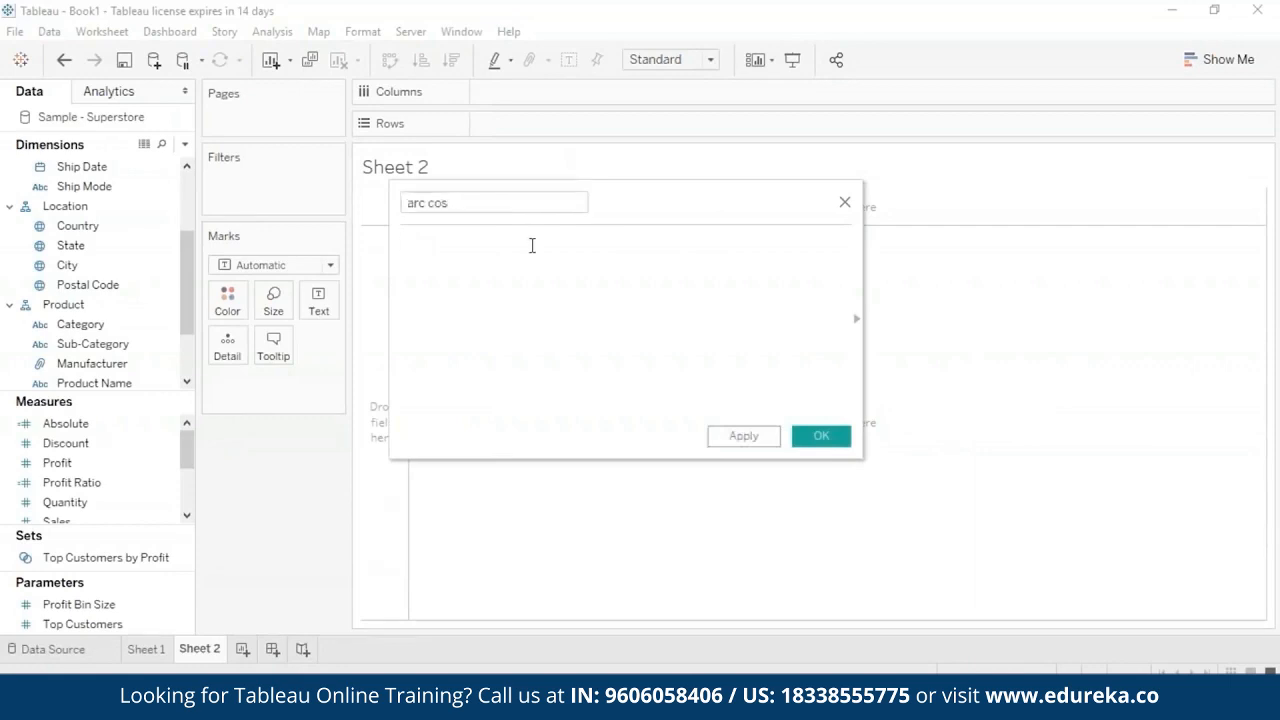
{"action": "left_click", "coordinate": [532, 246]}
{"action": "type", "text": "ac"}
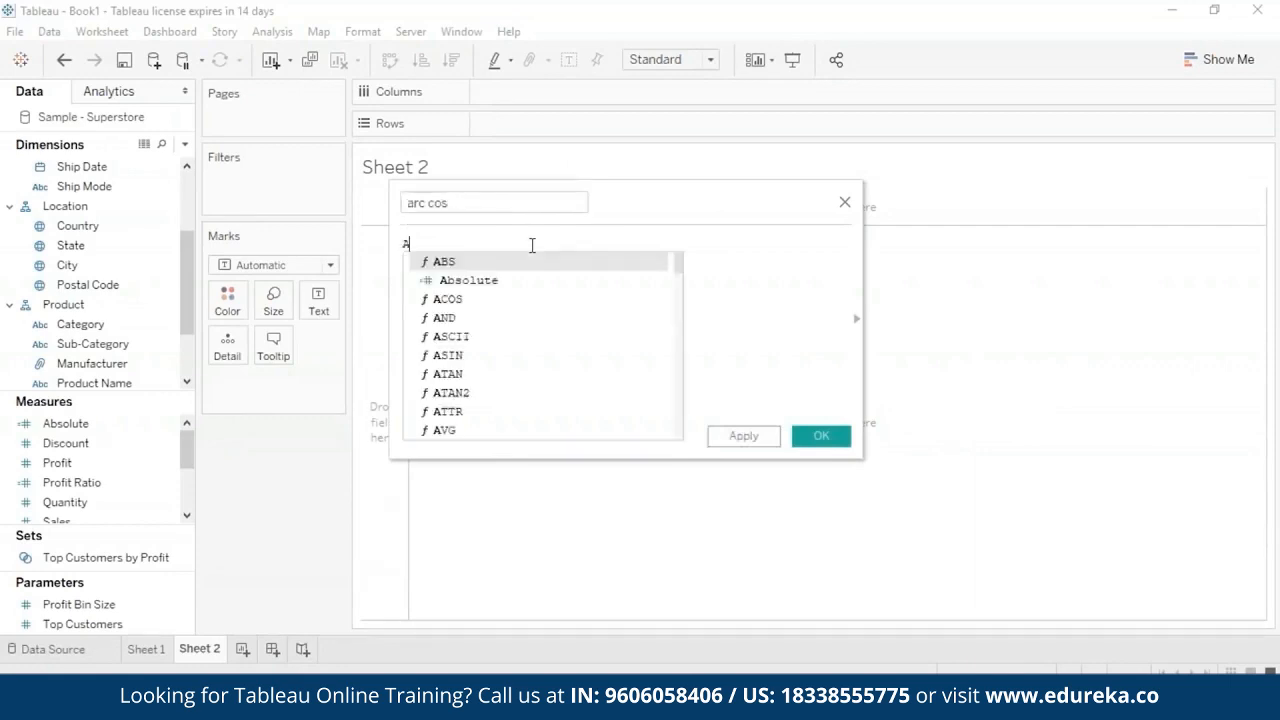
{"action": "double_click", "coordinate": [530, 264]}
{"action": "type", "text": "-1"}
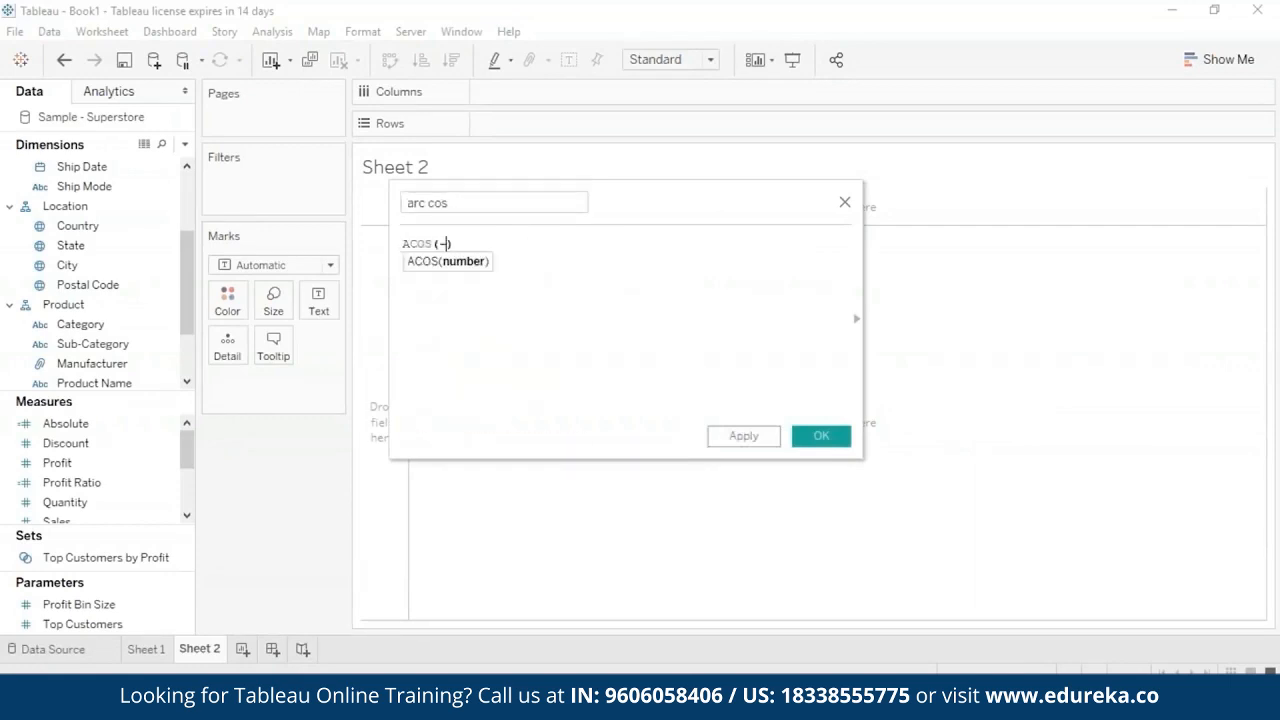
{"action": "left_click", "coordinate": [761, 444]}
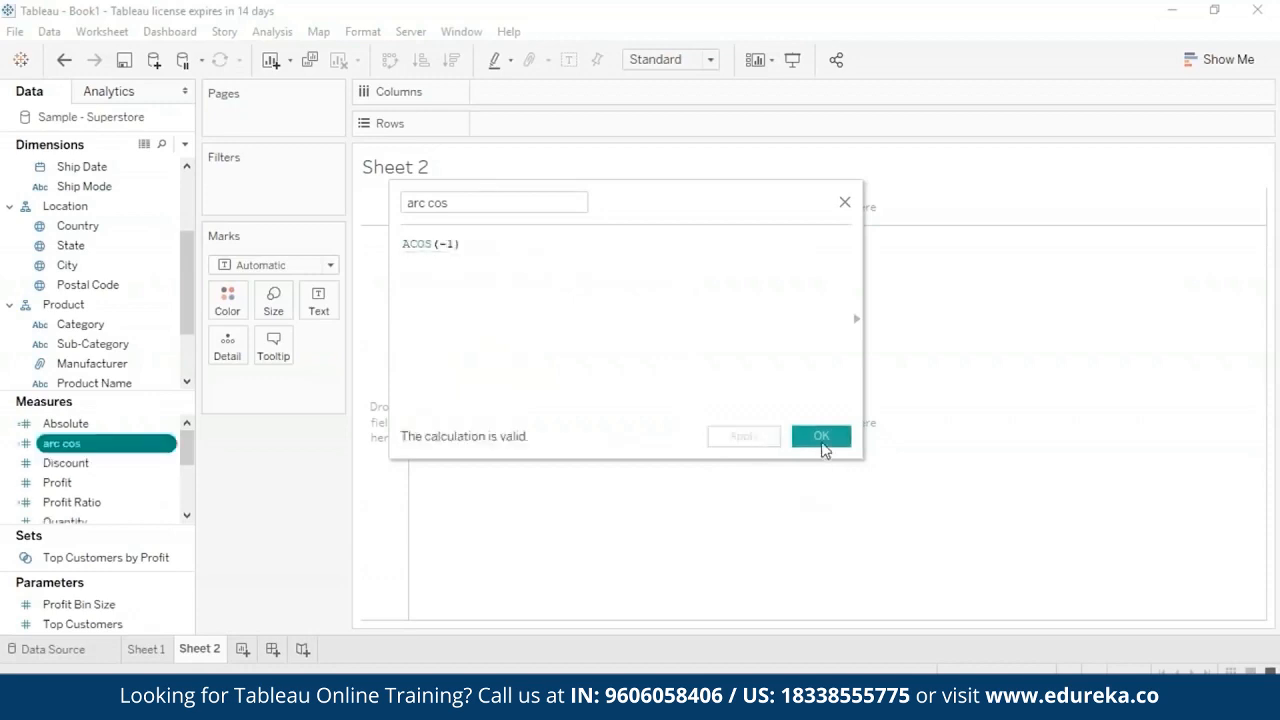
{"action": "left_click", "coordinate": [821, 440]}
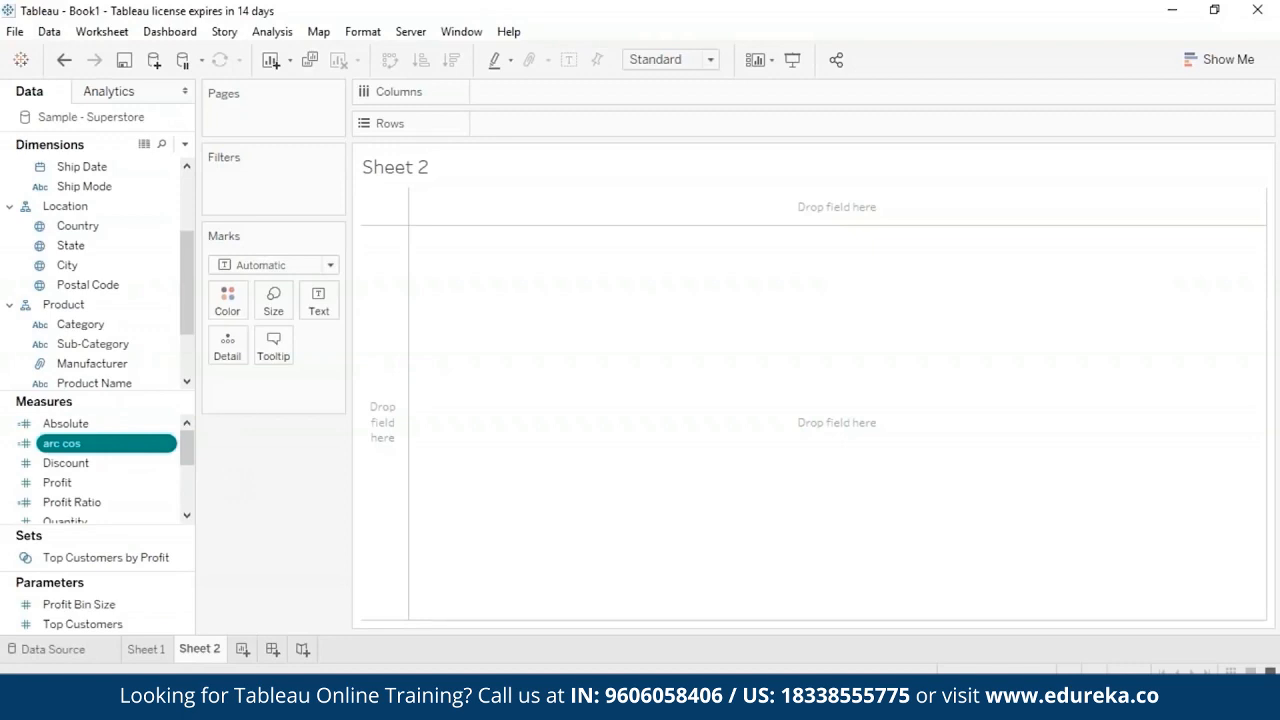
- Show the arc cos measure as text on Sheet 2, aggregated as an attribute
{"action": "left_click_drag", "start_coordinate": [165, 443], "coordinate": [755, 275]}
{"action": "left_click", "coordinate": [325, 382]}
{"action": "left_click", "coordinate": [292, 528]}
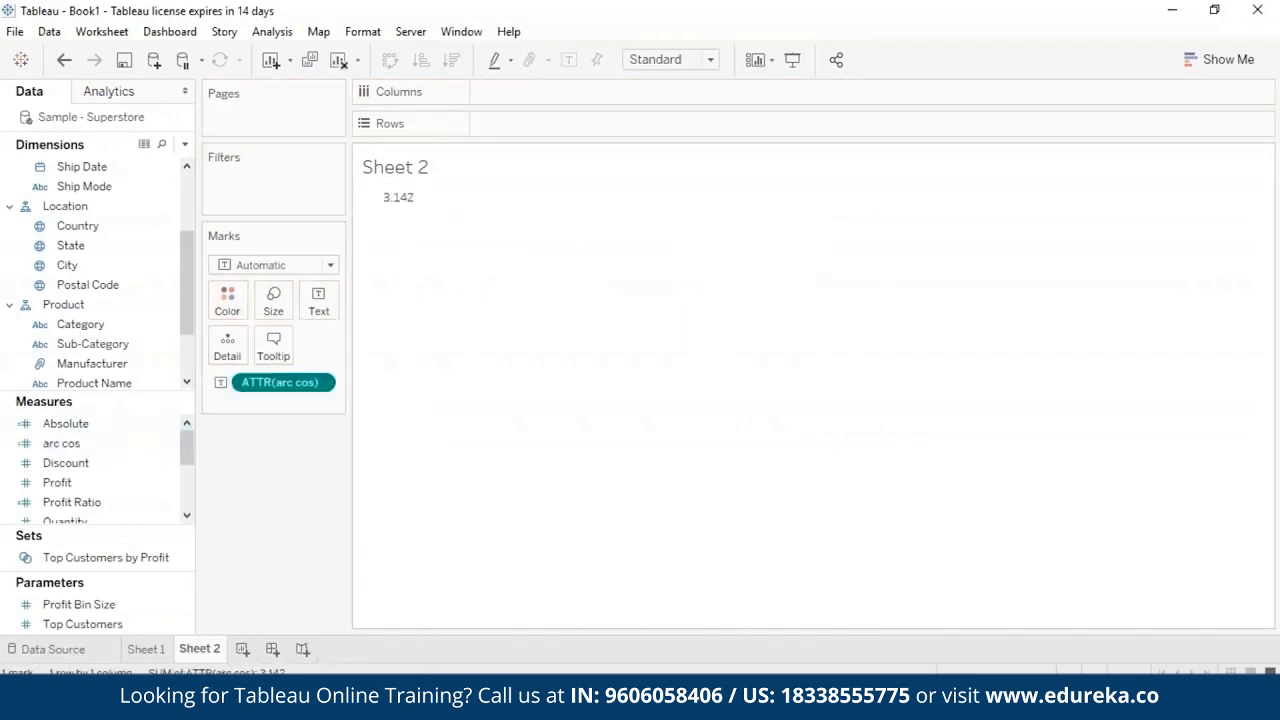
{"action": "mouse_move", "coordinate": [415, 203]}
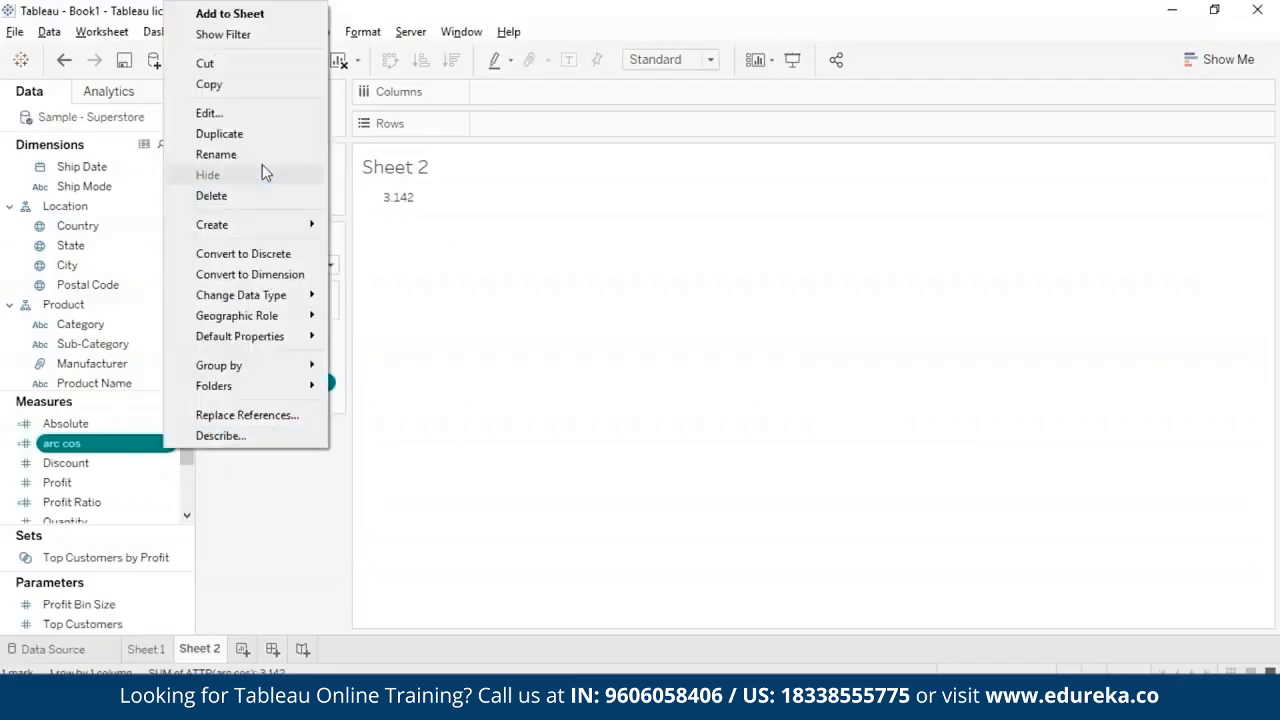
- Open the arc cos calculated field for editing and rename it arc sin
{"action": "left_click", "coordinate": [251, 117]}
{"action": "left_click_drag", "start_coordinate": [450, 202], "coordinate": [434, 202]}
{"action": "key", "text": "BackSpace"}
- Replace the arc sin field's formula with ASIN(1) and save the calculation
{"action": "key", "text": "BackSpace"}
{"action": "type", "text": "sin"}
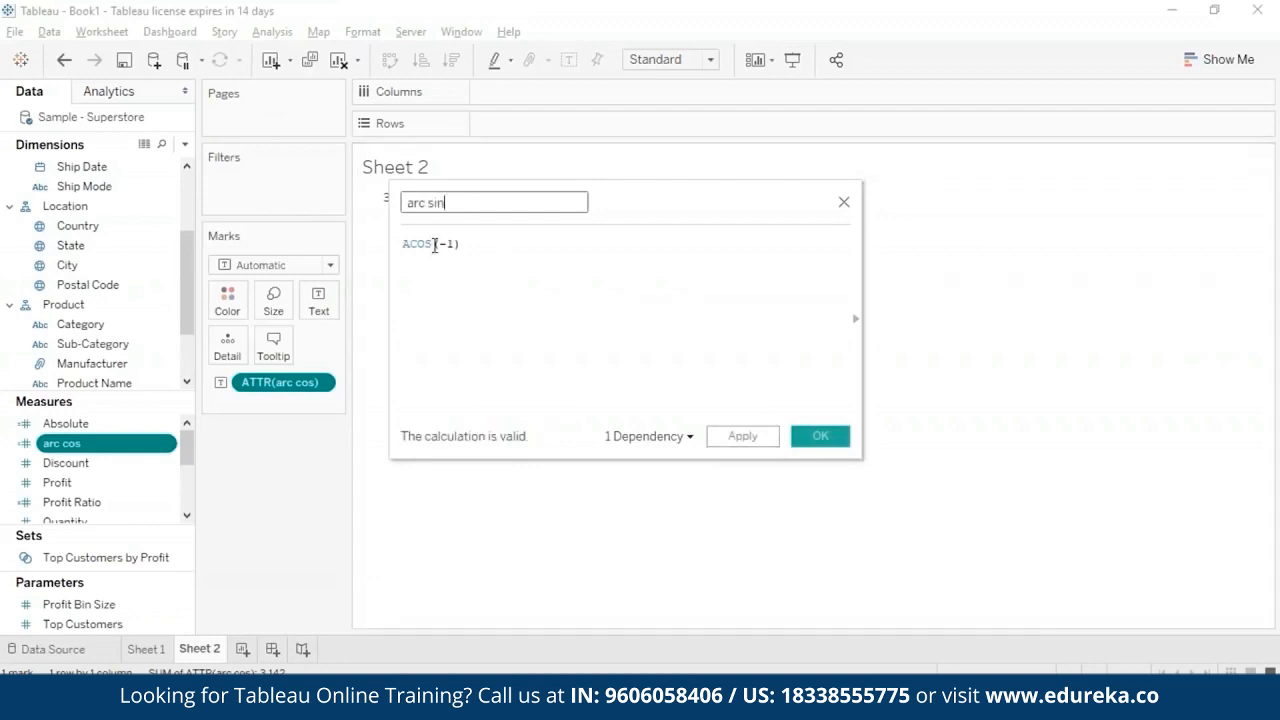
{"action": "left_click", "coordinate": [506, 248]}
{"action": "key", "text": "ctrl+a"}
{"action": "key", "text": "BackSpace"}
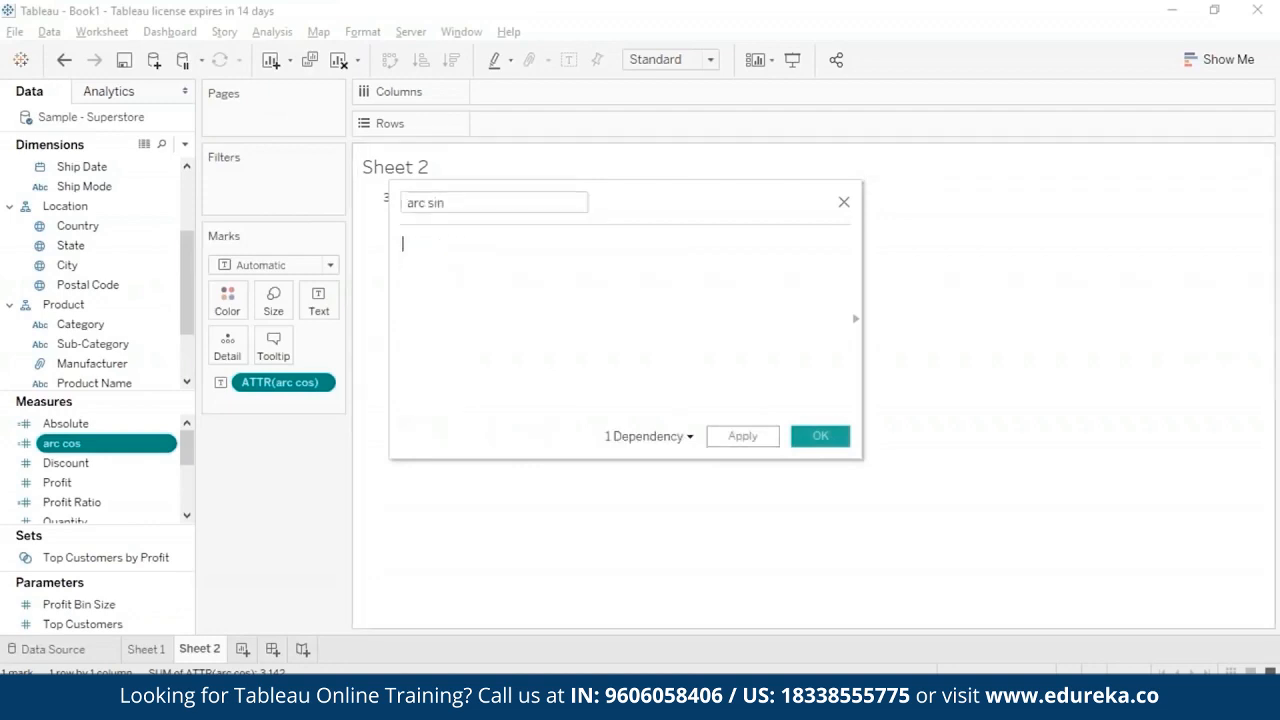
{"action": "type", "text": "as"}
{"action": "key", "text": "Return"}
{"action": "type", "text": "1"}
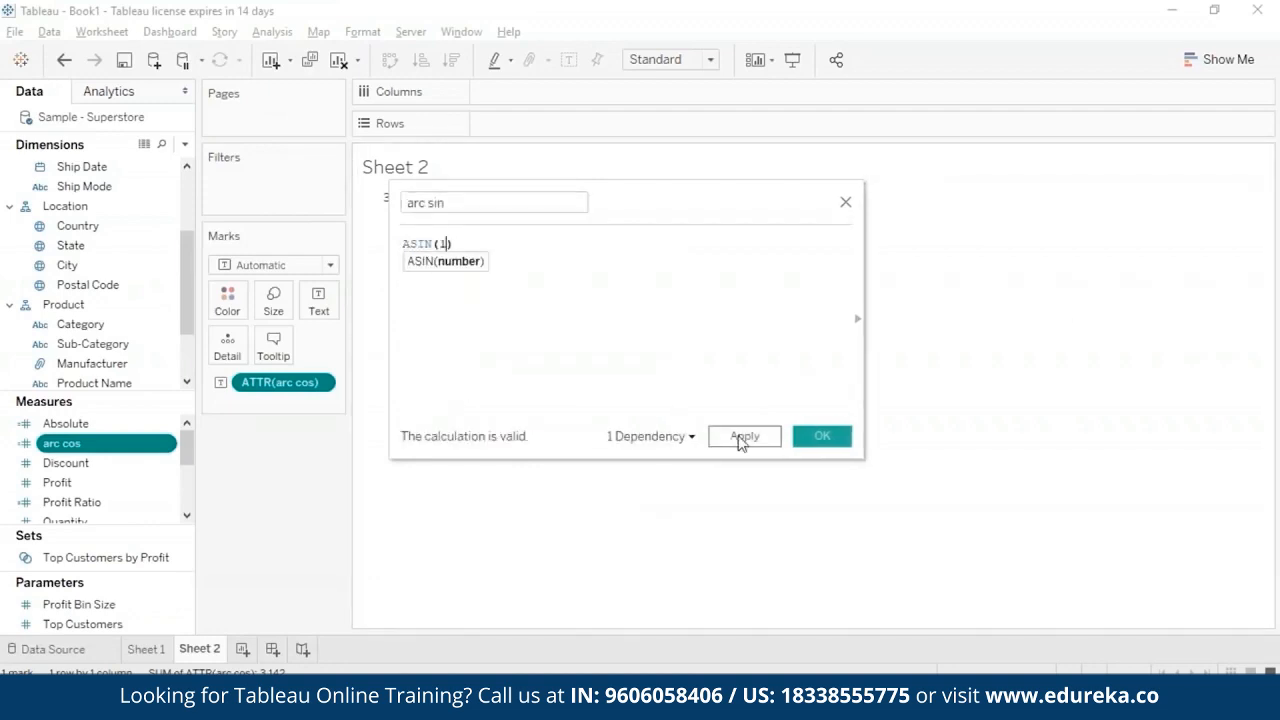
{"action": "left_click", "coordinate": [743, 437]}
{"action": "left_click", "coordinate": [829, 437]}
- Show the arc sin measure as text on the sheet, aggregated as an attribute
{"action": "left_click", "coordinate": [322, 388]}
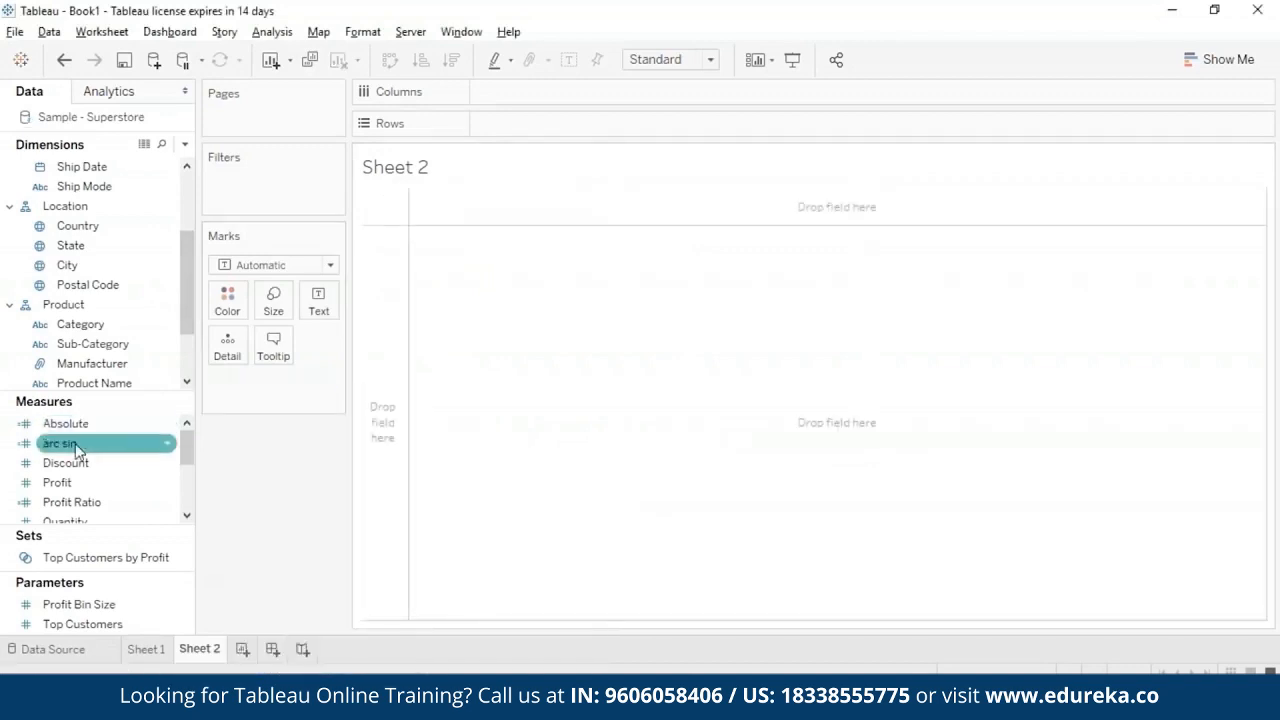
{"action": "left_click_drag", "start_coordinate": [60, 443], "coordinate": [318, 300]}
{"action": "left_click", "coordinate": [322, 388]}
{"action": "left_click", "coordinate": [300, 530]}
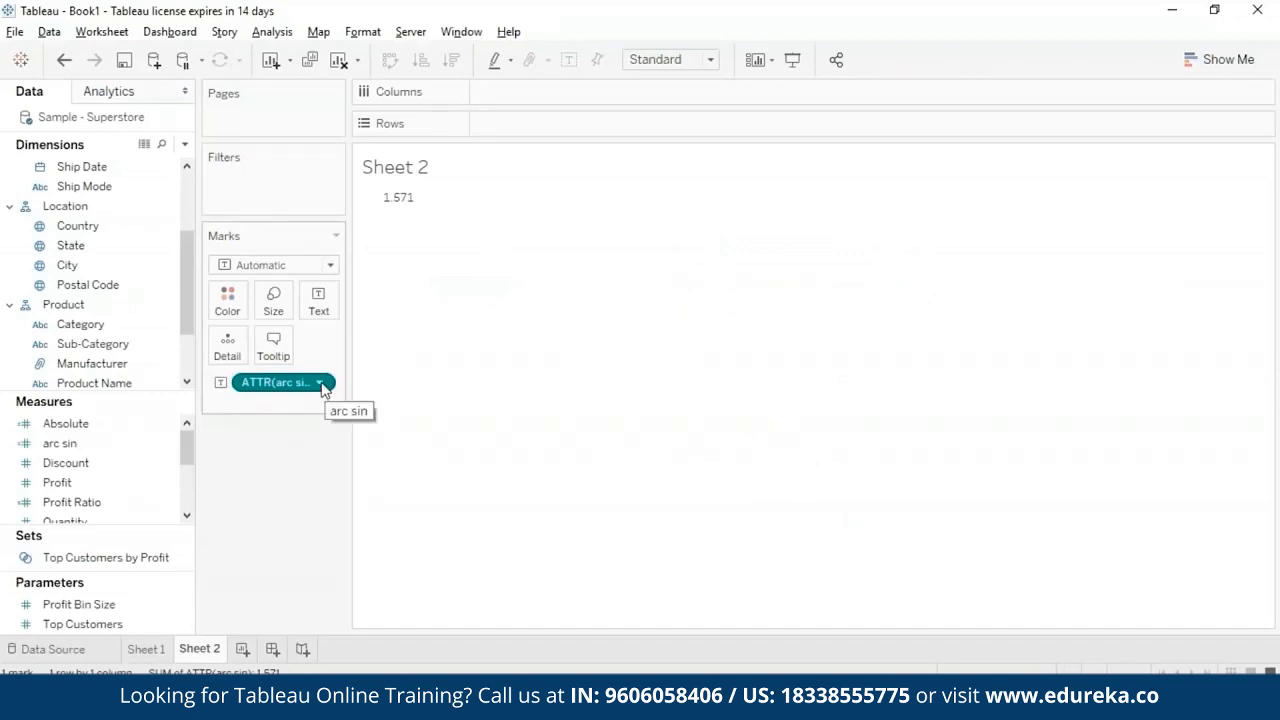
- Remove arc sin from the sheet and rename the calculated field arc tan
{"action": "left_click", "coordinate": [320, 384]}
{"action": "left_click", "coordinate": [268, 704]}
{"action": "left_click", "coordinate": [169, 443]}
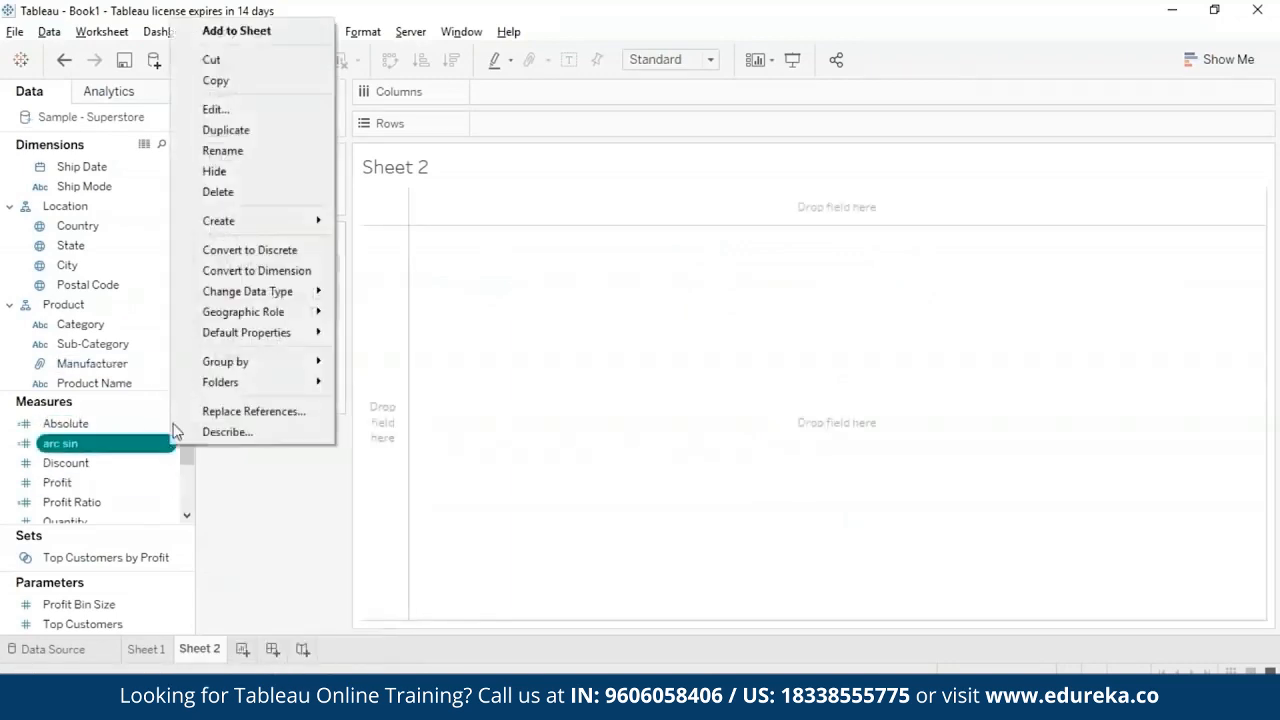
{"action": "left_click", "coordinate": [217, 112]}
{"action": "left_click", "coordinate": [460, 206]}
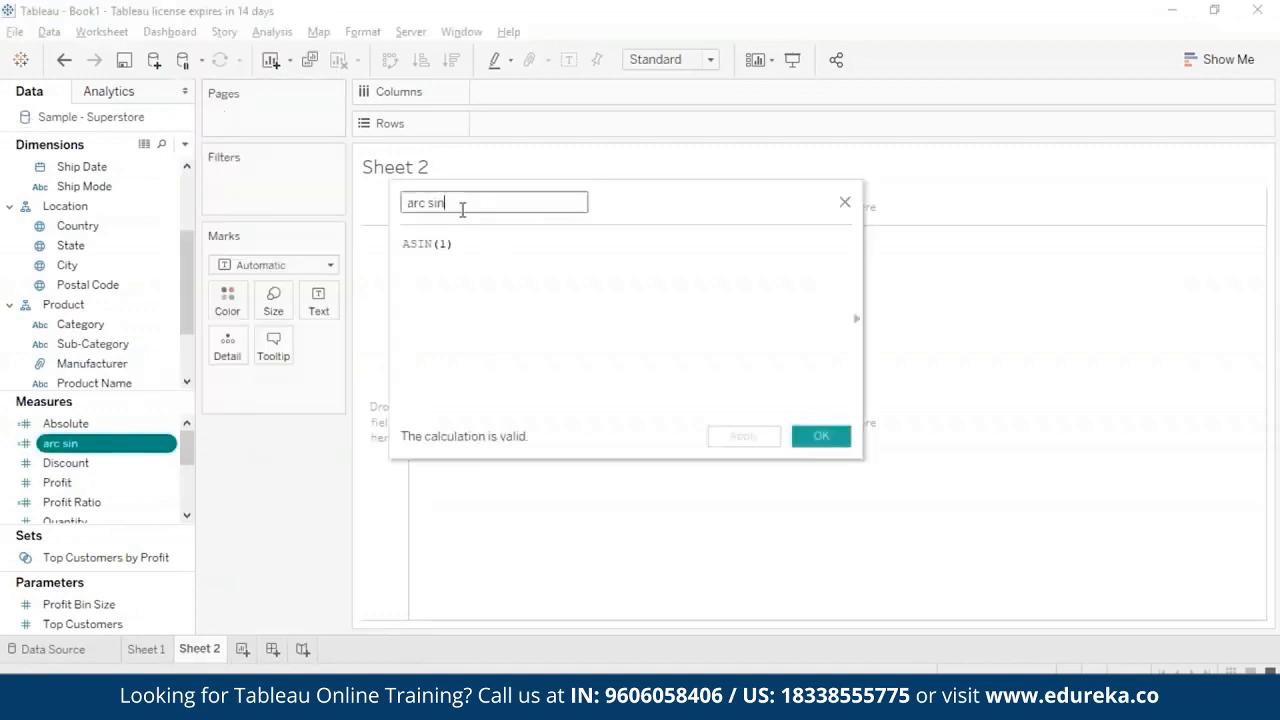
{"action": "key", "text": "BackSpace"}
{"action": "key", "text": "BackSpace"}
{"action": "key", "text": "BackSpace"}
{"action": "type", "text": "t"}
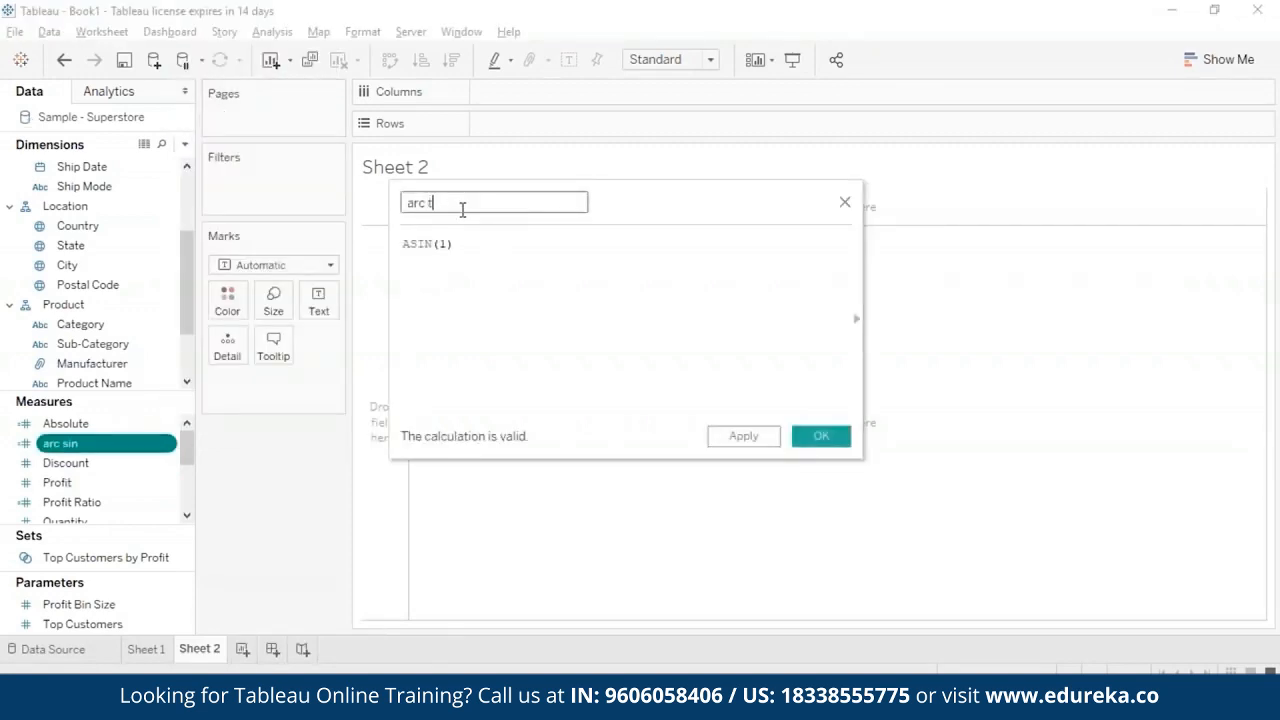
{"action": "type", "text": "an"}
- Replace the arc tan field's formula with ATAN(180) and save the calculation
{"action": "left_click", "coordinate": [465, 243]}
{"action": "key", "text": "ctrl+a"}
{"action": "type", "text": "a"}
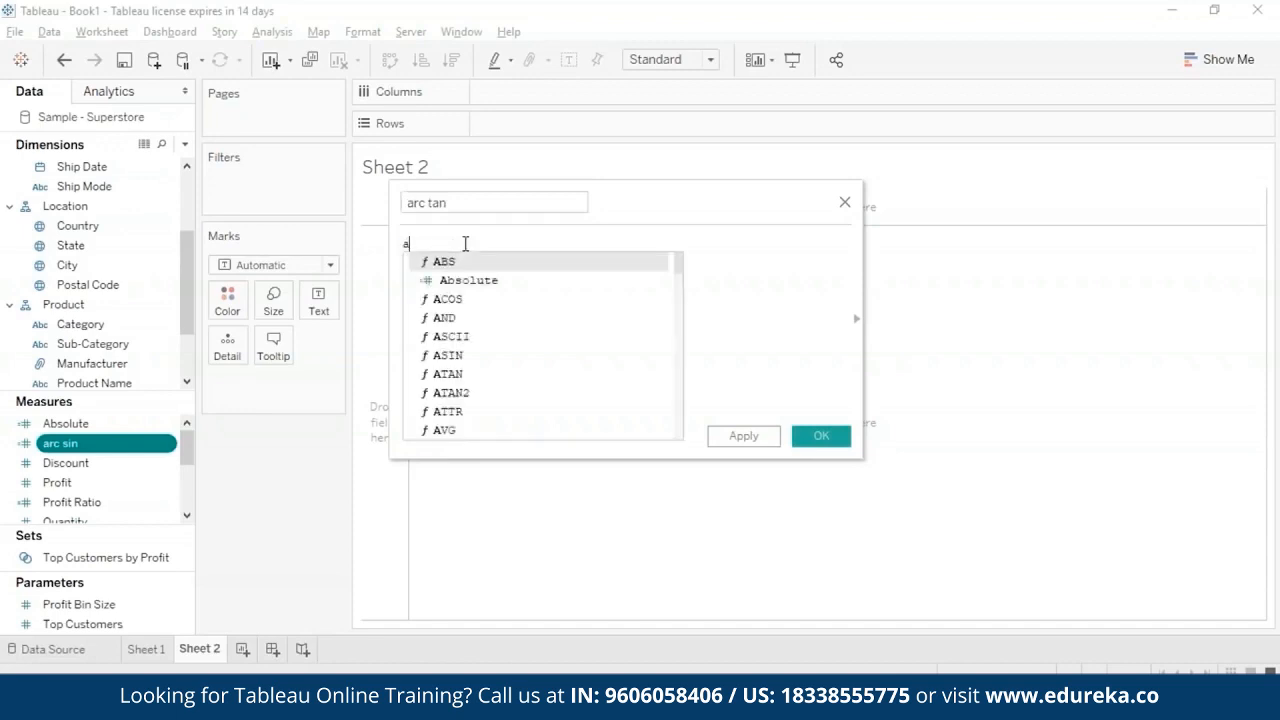
{"action": "type", "text": "ta"}
{"action": "left_click", "coordinate": [474, 260]}
{"action": "type", "text": "180"}
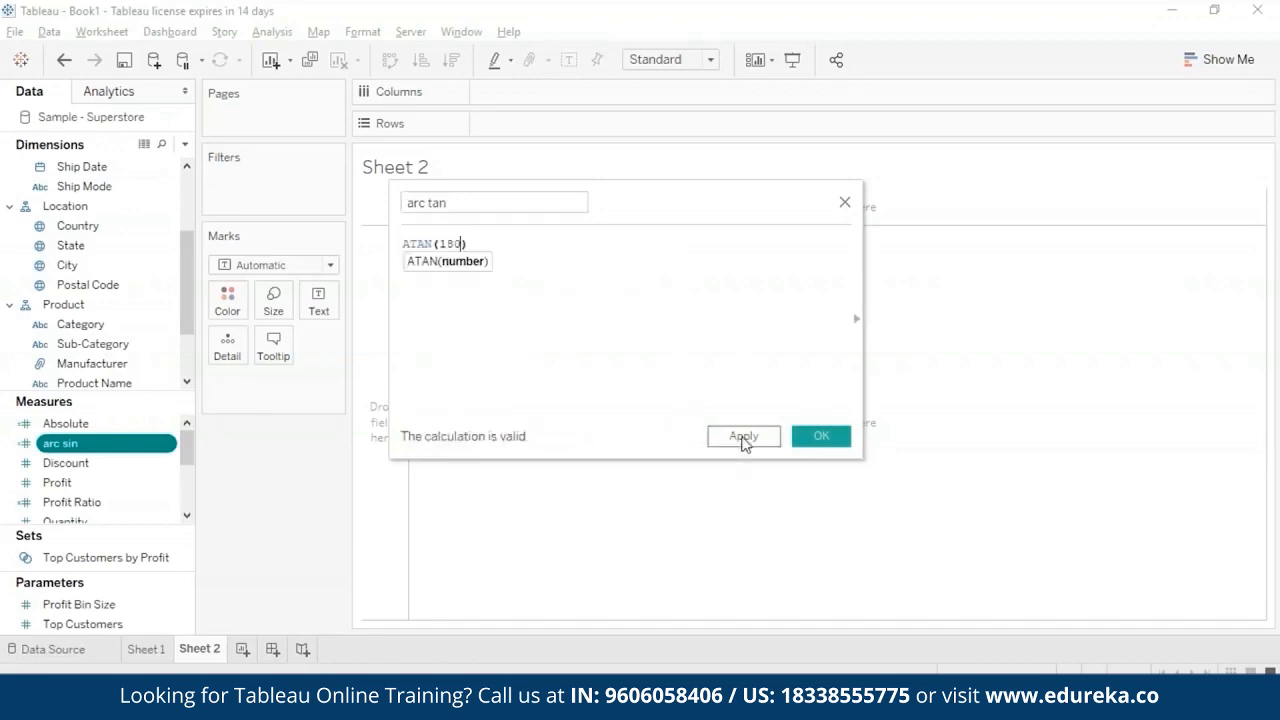
{"action": "left_click", "coordinate": [821, 438]}
- Plot the arc tan measure as a bar in the rows of Sheet 2, aggregated as an attribute
{"action": "double_click", "coordinate": [61, 444]}
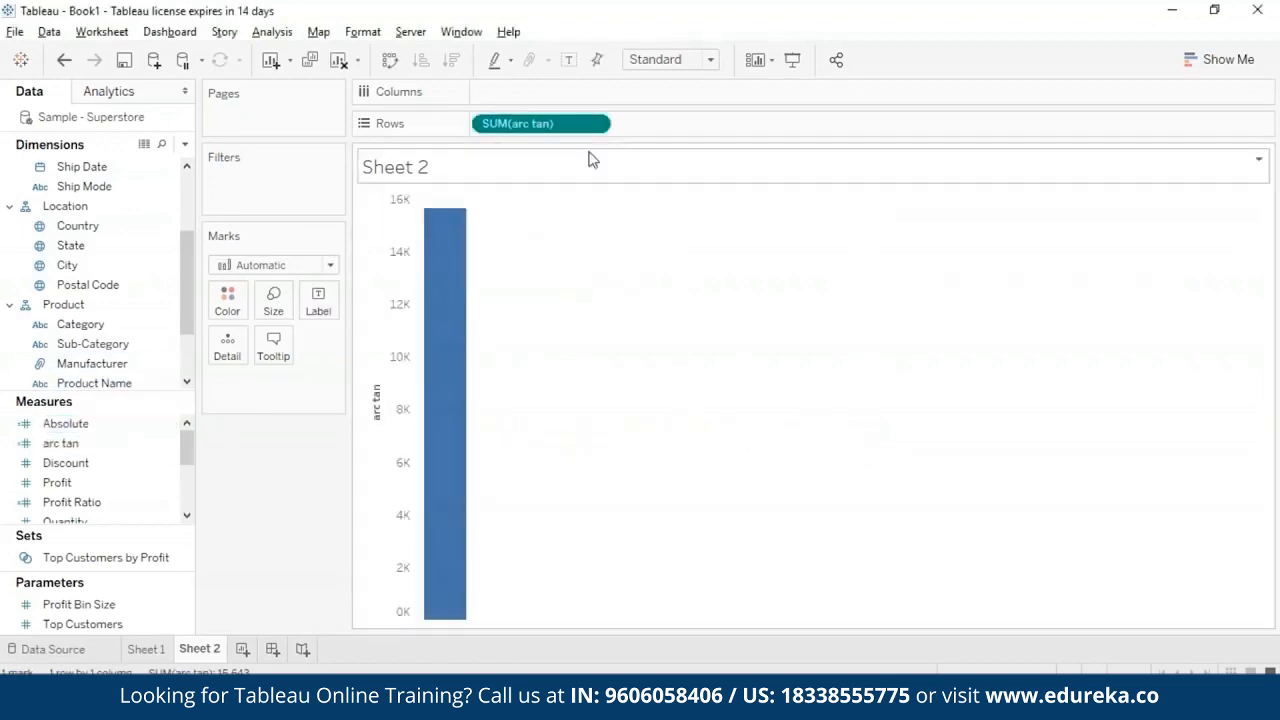
{"action": "right_click", "coordinate": [530, 123]}
{"action": "left_click", "coordinate": [560, 294]}
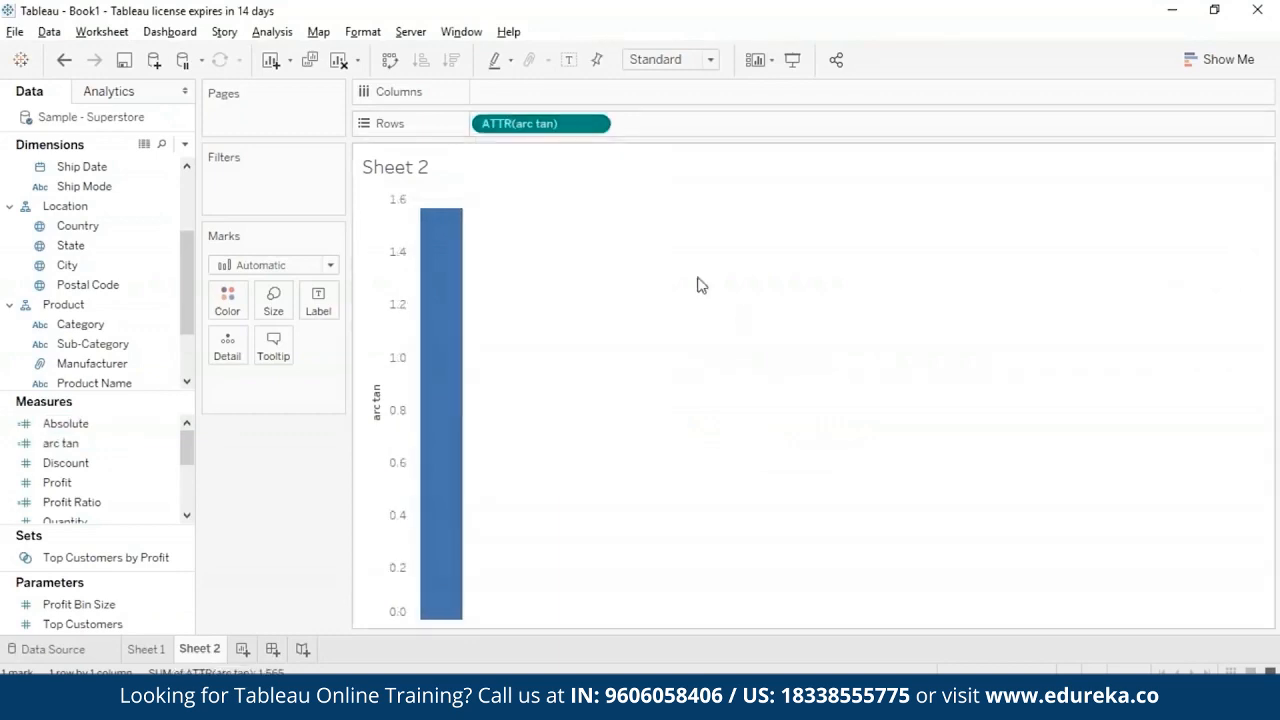
{"action": "mouse_move", "coordinate": [455, 217]}
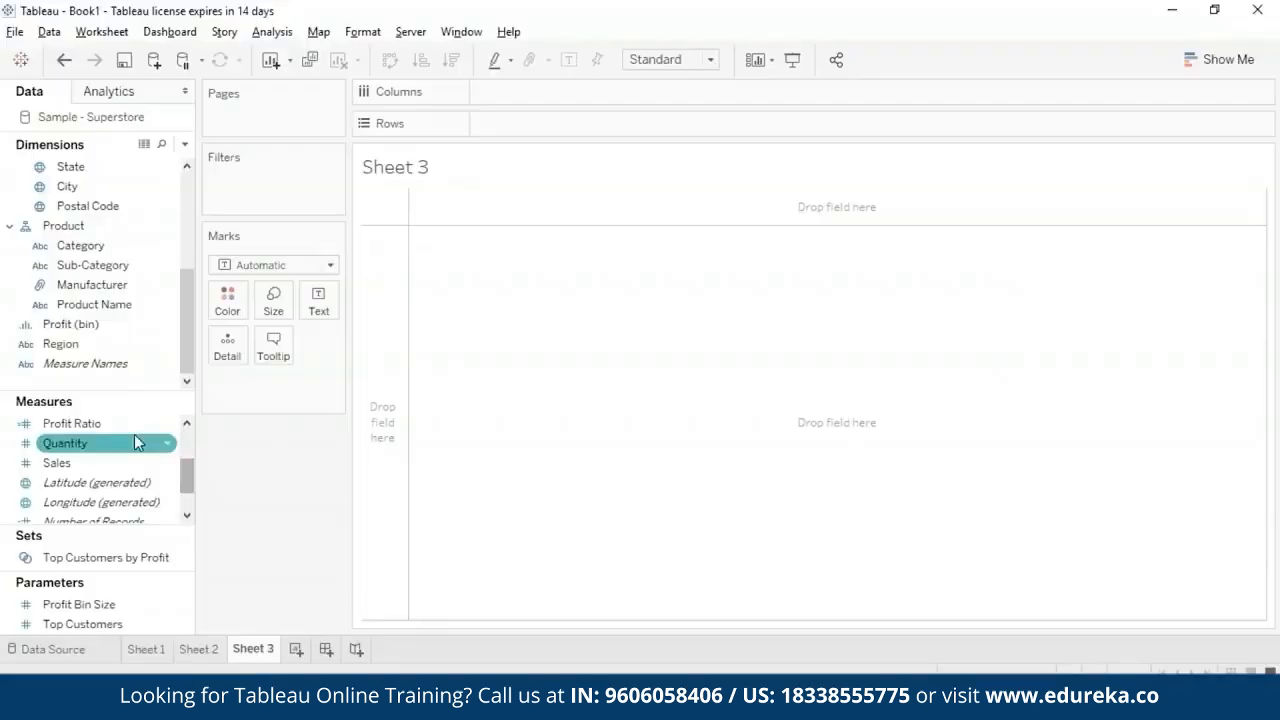
{"action": "left_click_drag", "start_coordinate": [143, 464], "coordinate": [520, 380]}
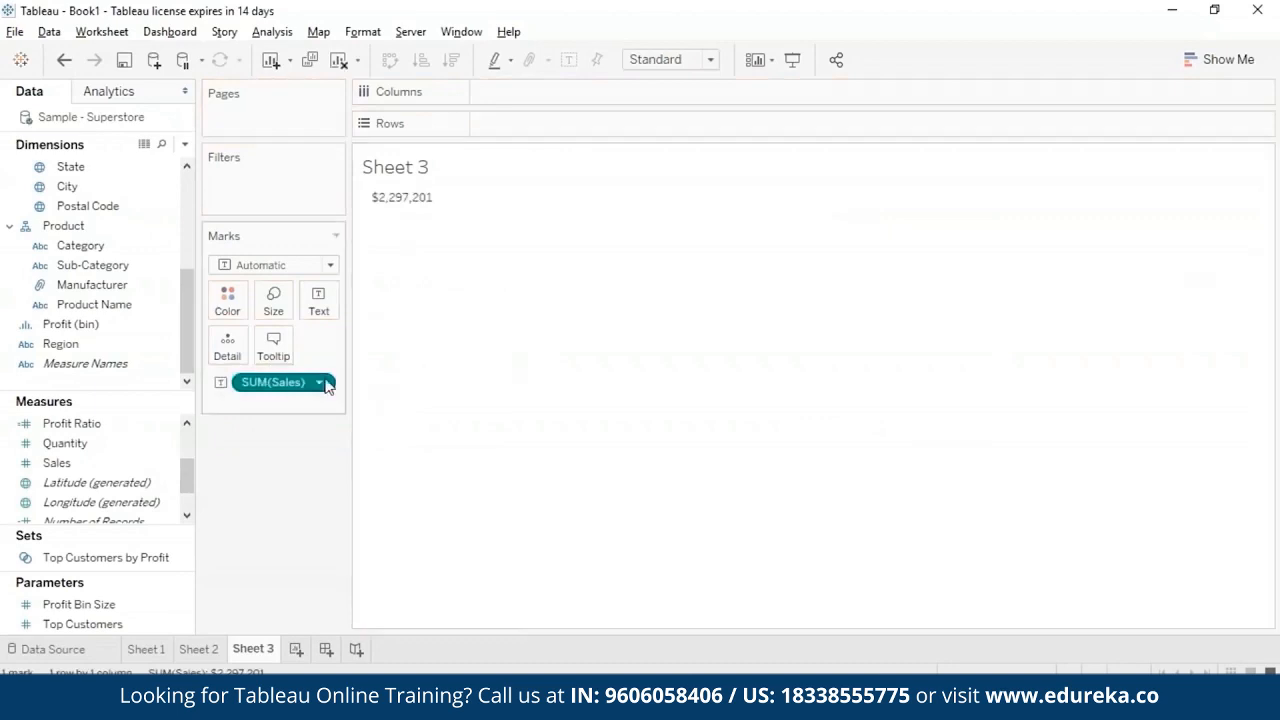
{"action": "right_click", "coordinate": [322, 382]}
{"action": "left_click", "coordinate": [270, 665]}
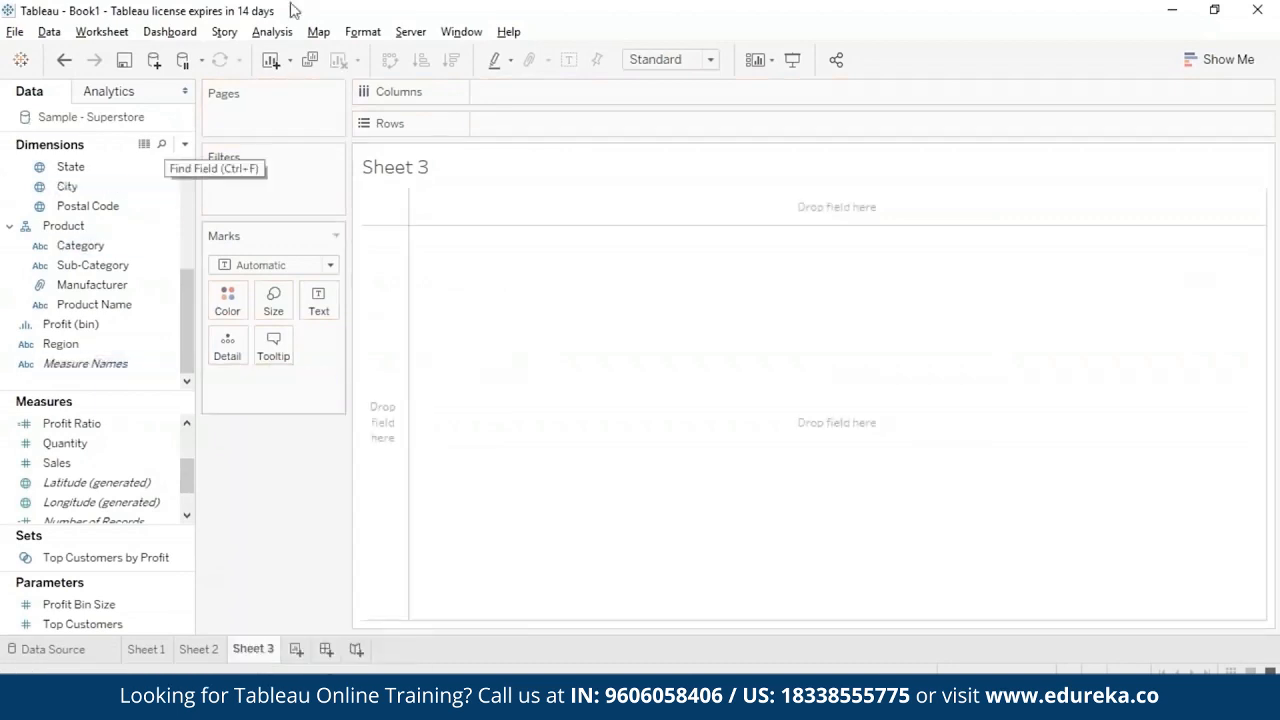
- Create a calculated field named ceiling with the formula CEILING(9.1265) and save it
{"action": "left_click", "coordinate": [272, 31]}
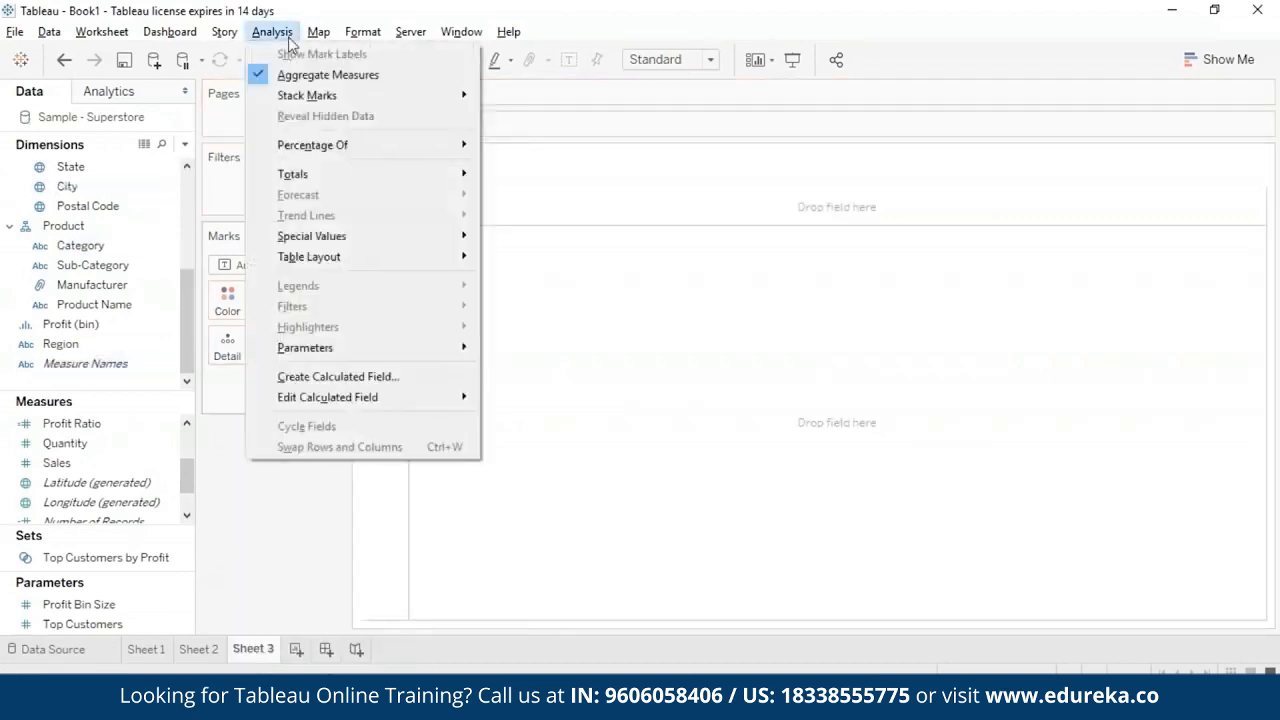
{"action": "left_click", "coordinate": [355, 376]}
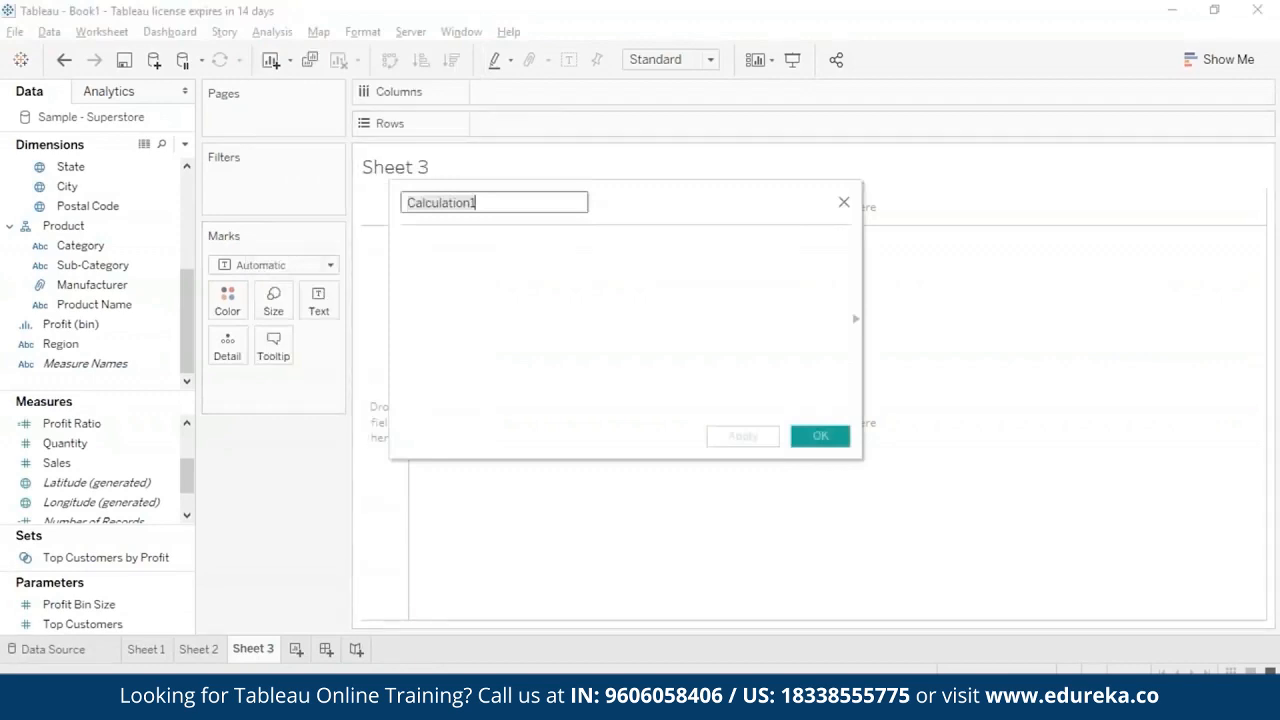
{"action": "key", "text": "BackSpace"}
{"action": "type", "text": "ceiling"}
{"action": "left_click", "coordinate": [527, 263]}
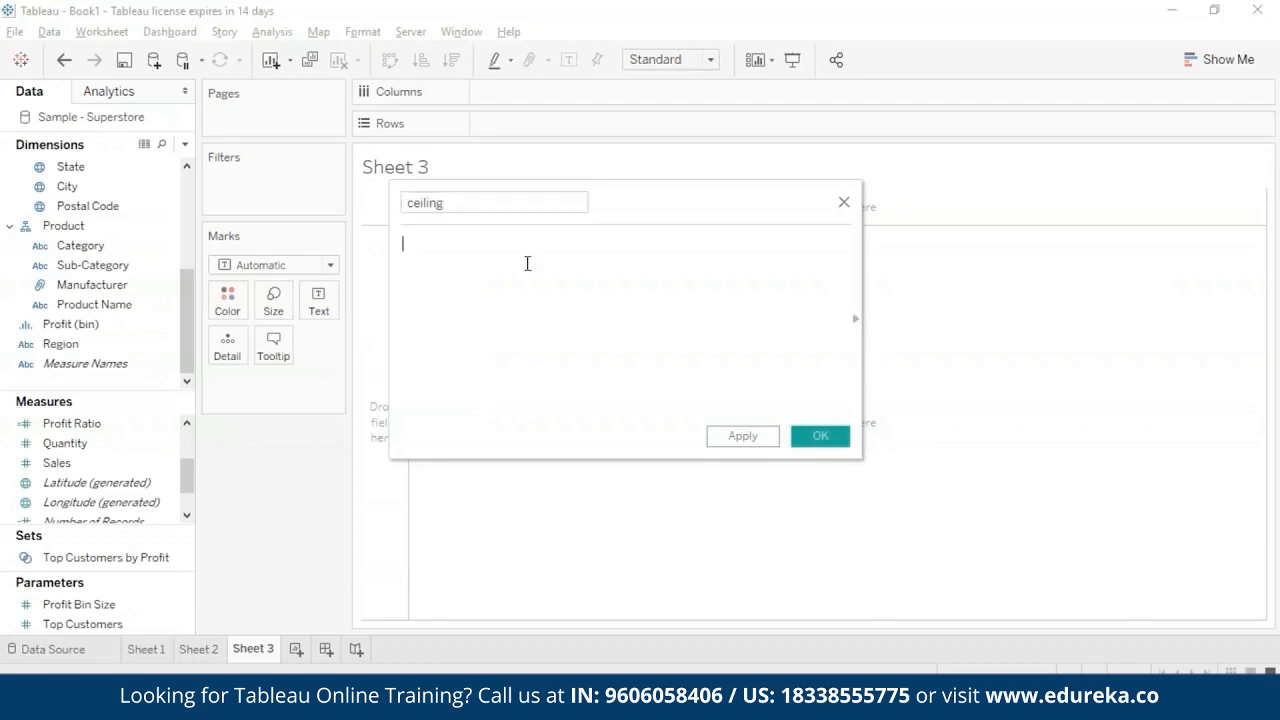
{"action": "type", "text": "ceil"}
{"action": "key", "text": "Return"}
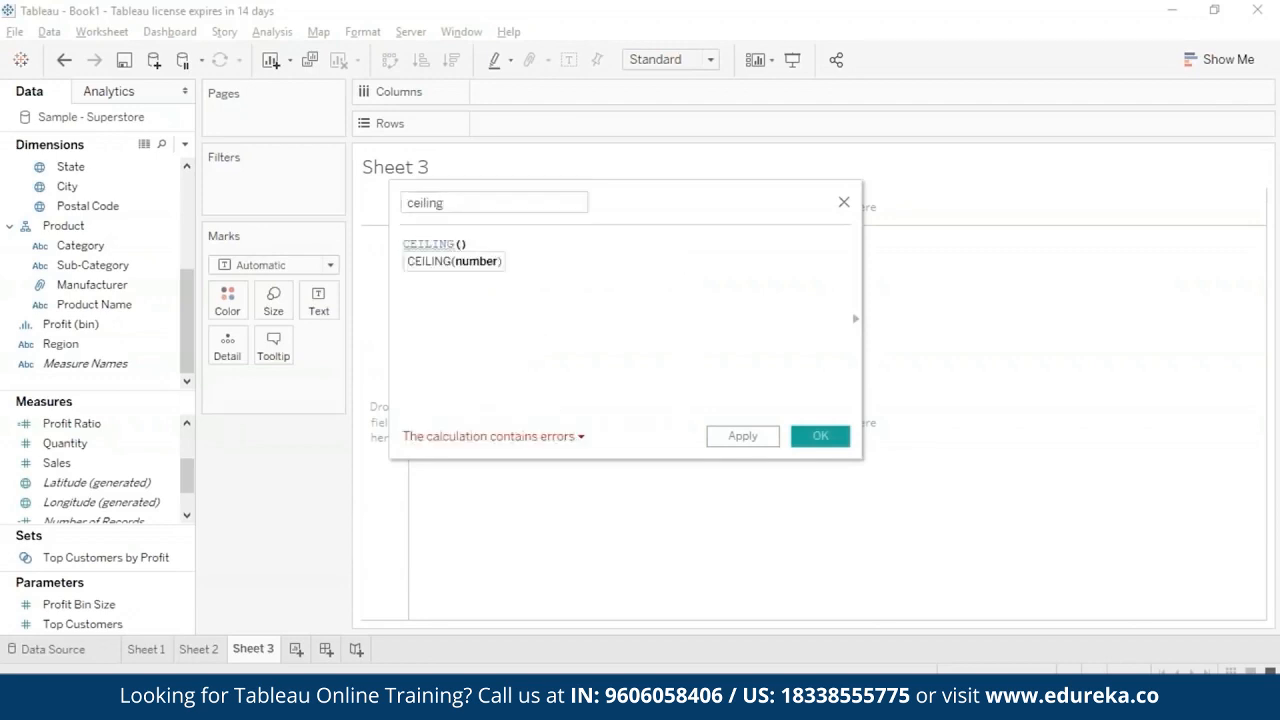
{"action": "type", "text": "9.12"}
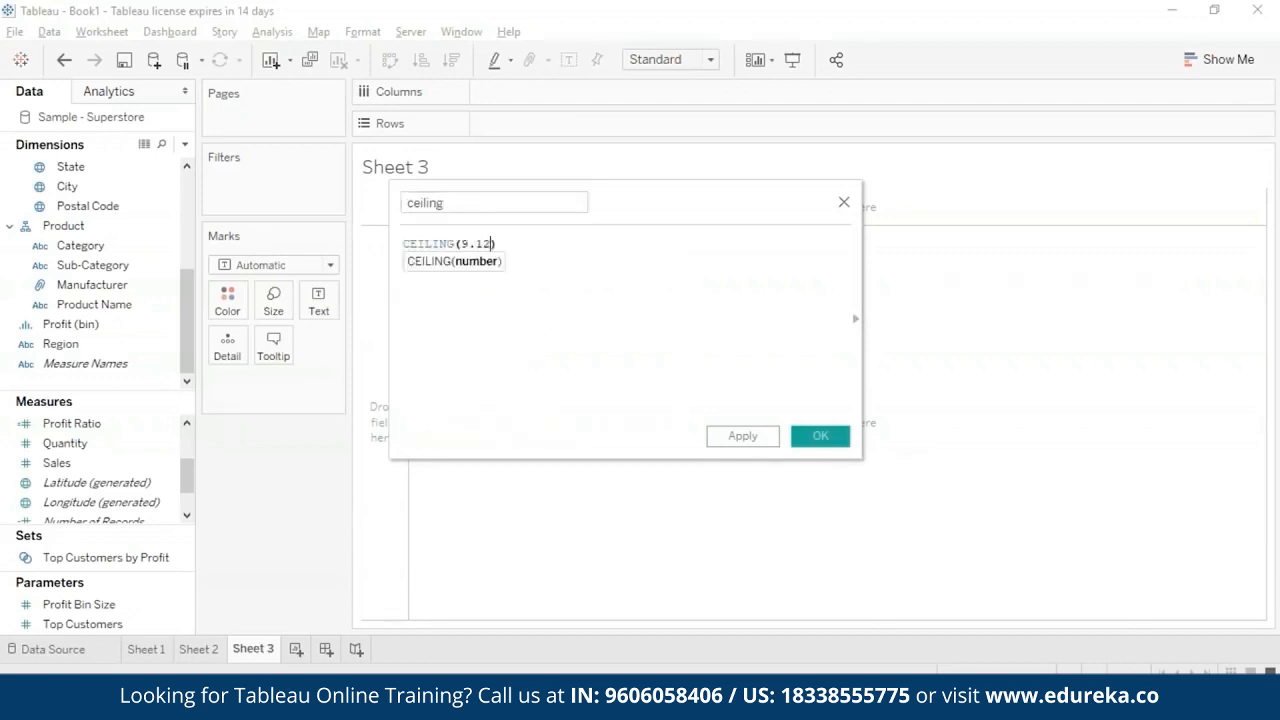
{"action": "type", "text": "65"}
{"action": "left_click", "coordinate": [743, 437]}
{"action": "left_click", "coordinate": [820, 436]}
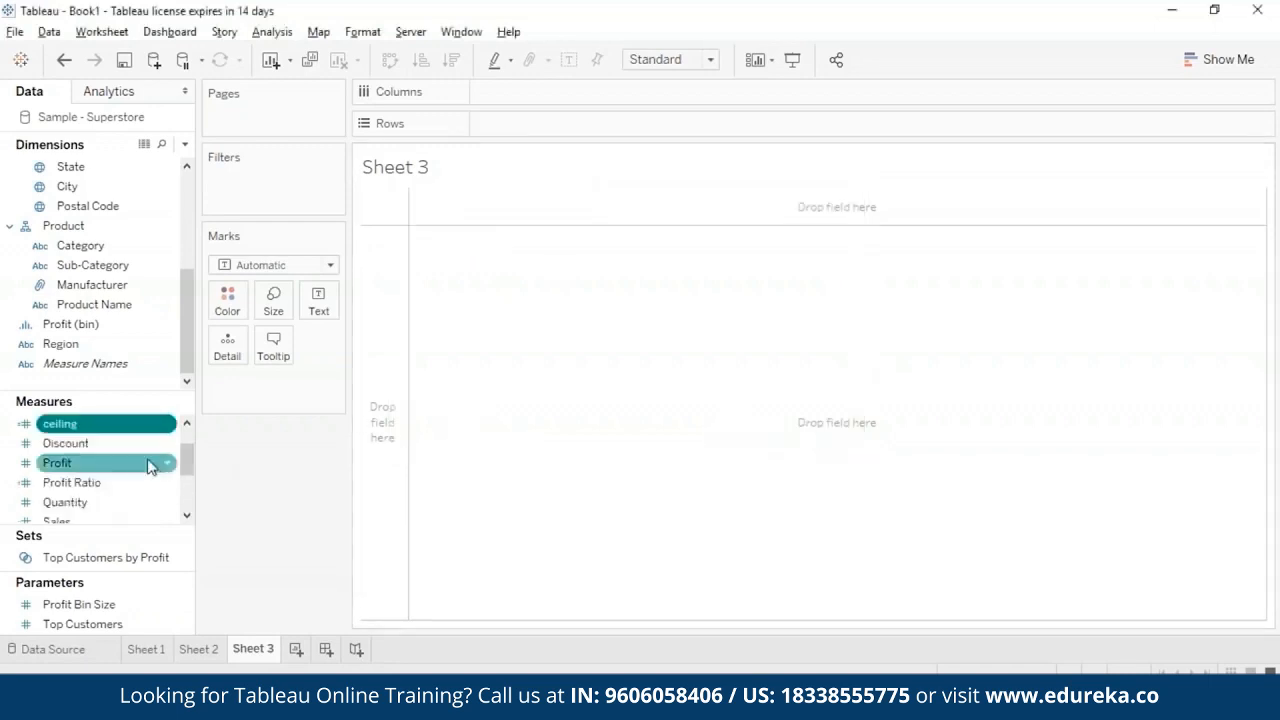
- Plot the ceiling measure in the rows of Sheet 3, aggregated as an attribute
{"action": "left_click_drag", "start_coordinate": [60, 423], "coordinate": [586, 126]}
{"action": "right_click", "coordinate": [308, 398]}
{"action": "left_click", "coordinate": [290, 529]}
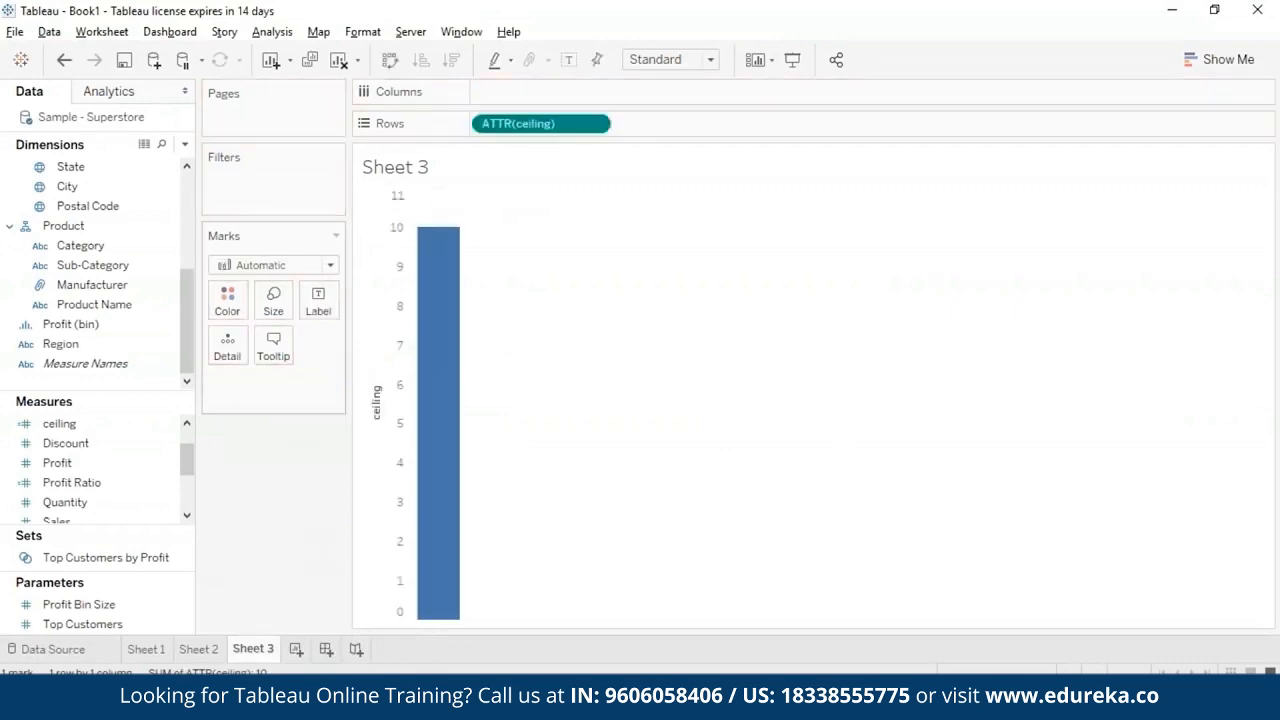
{"action": "mouse_move", "coordinate": [434, 277]}
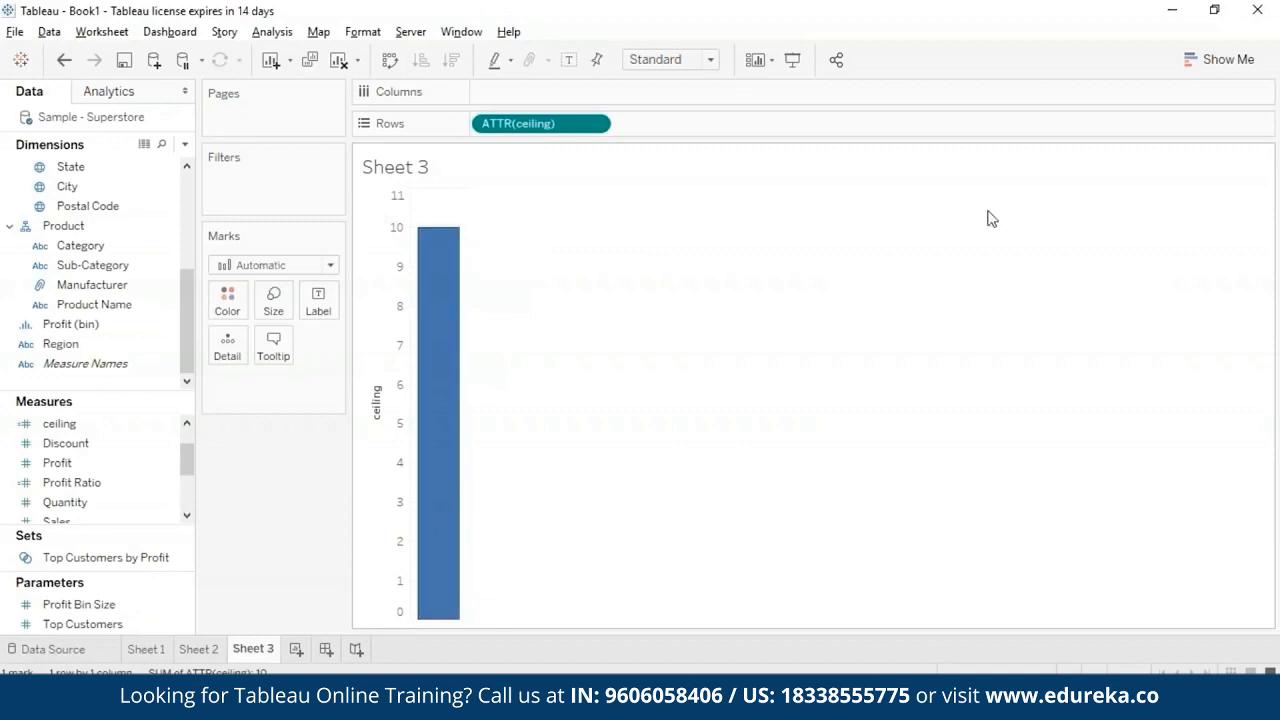
- Try the Text and Bar mark types on the ceiling chart in Sheet 3 and restore the Automatic type
{"action": "left_click", "coordinate": [1212, 59]}
{"action": "left_click", "coordinate": [1208, 61]}
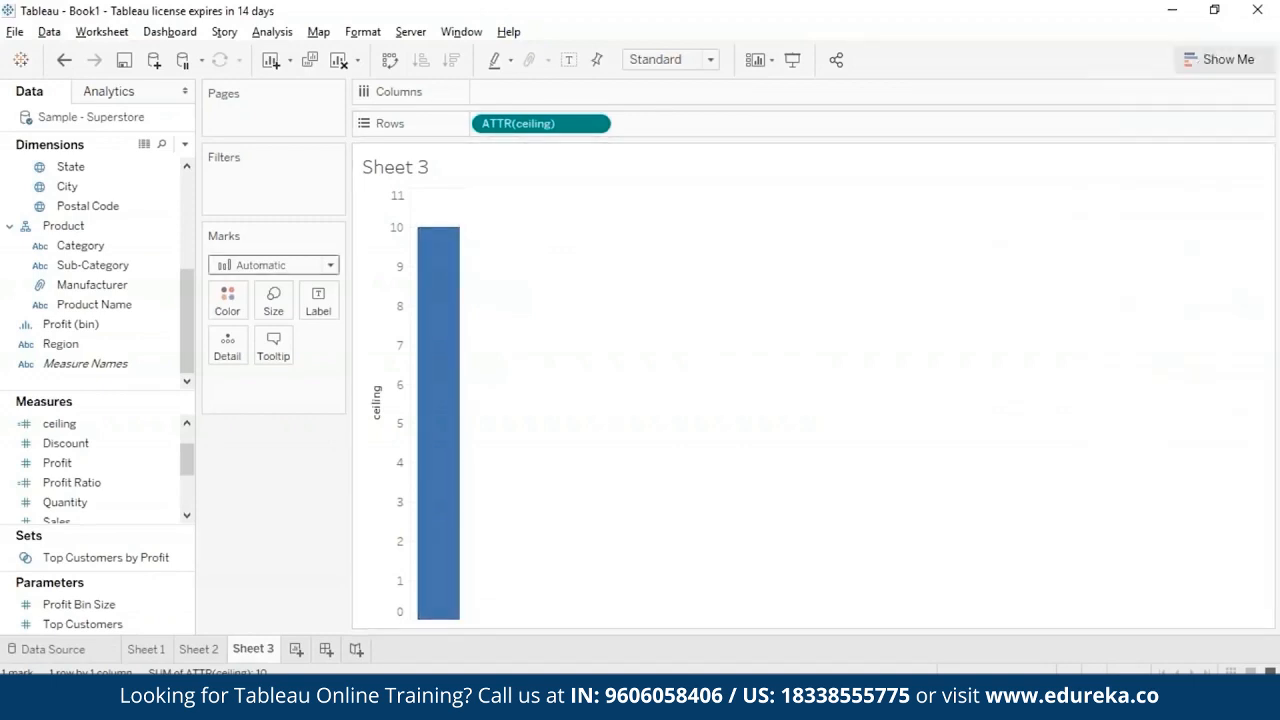
{"action": "left_click", "coordinate": [330, 265]}
{"action": "left_click", "coordinate": [264, 438]}
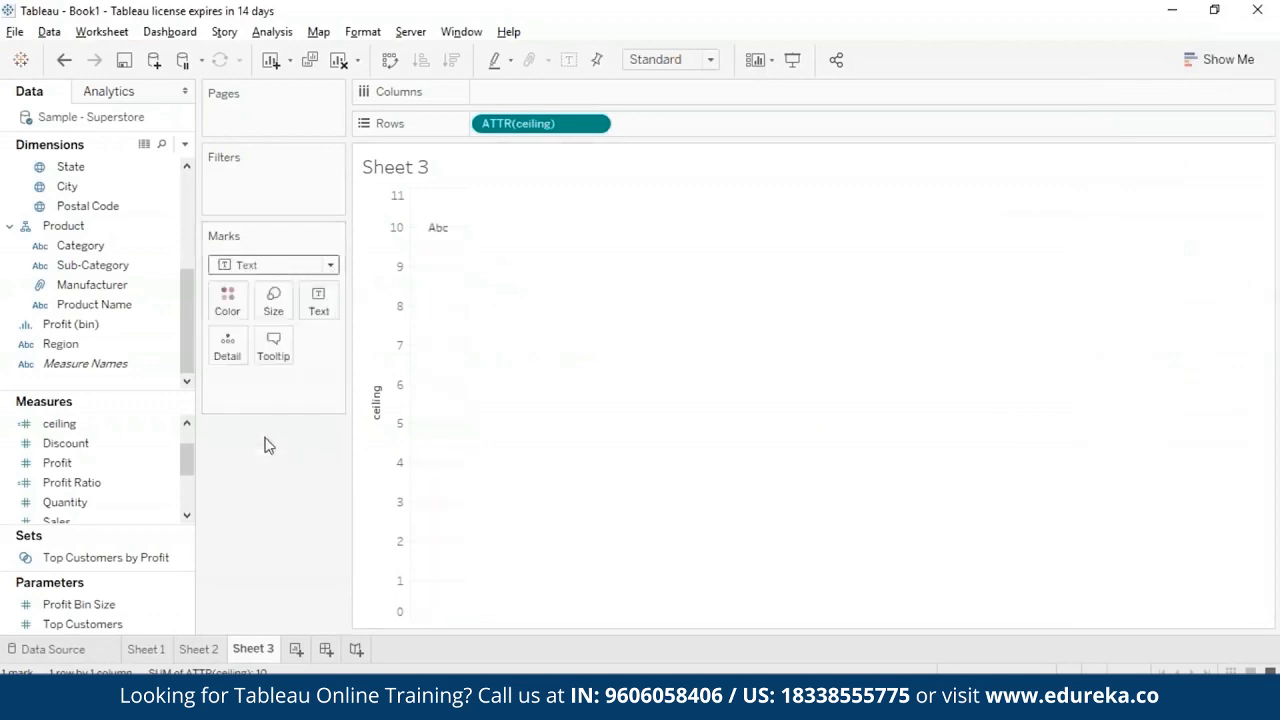
{"action": "left_click", "coordinate": [330, 265]}
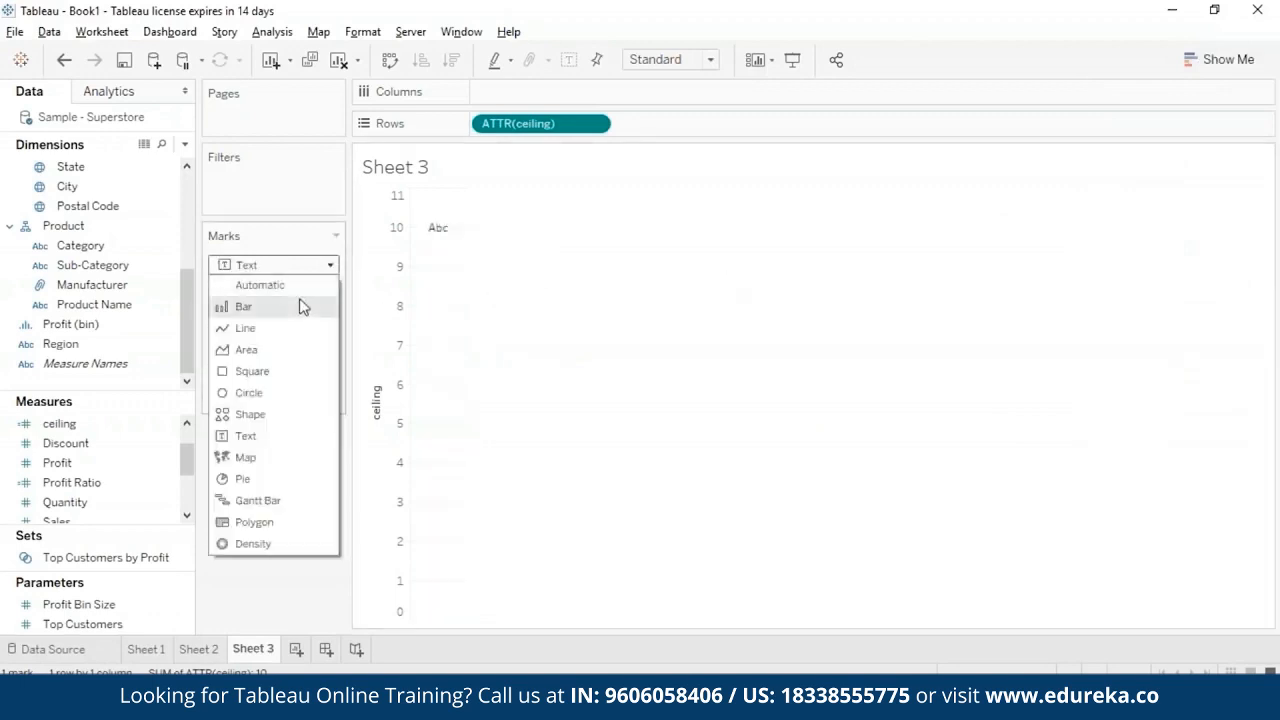
{"action": "left_click", "coordinate": [300, 303]}
{"action": "left_click", "coordinate": [330, 263]}
{"action": "left_click", "coordinate": [300, 281]}
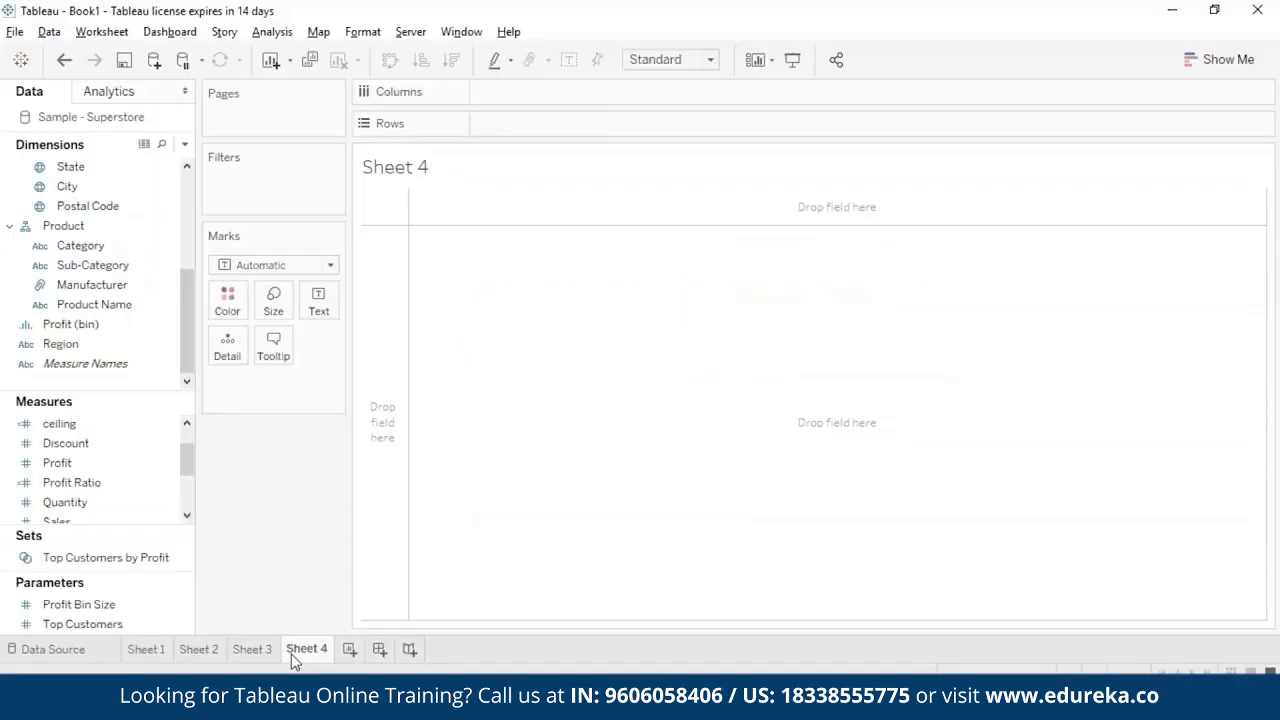
- Create a calculated field named Cos with the formula COS(PI()/4) and save it
{"action": "left_click", "coordinate": [275, 31]}
{"action": "left_click", "coordinate": [338, 376]}
{"action": "key", "text": "BackSpace"}
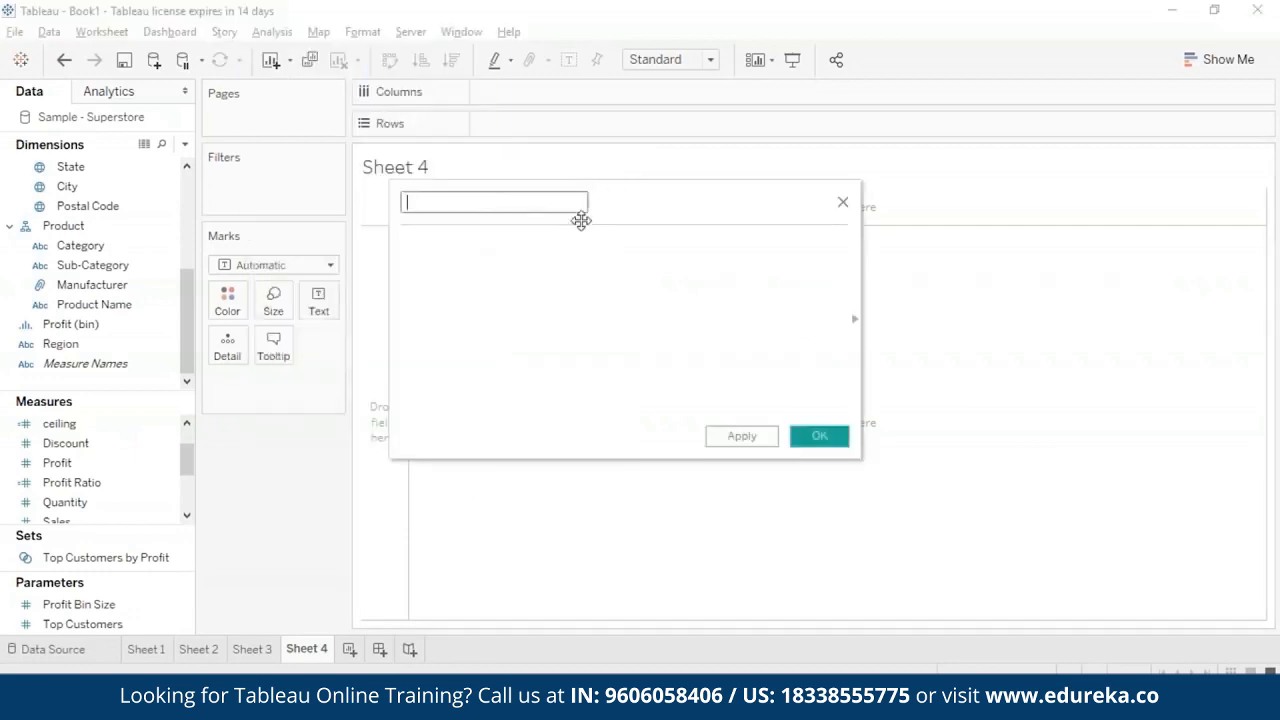
{"action": "type", "text": "Cos"}
{"action": "left_click", "coordinate": [583, 241]}
{"action": "type", "text": "cos"}
{"action": "left_click", "coordinate": [585, 263]}
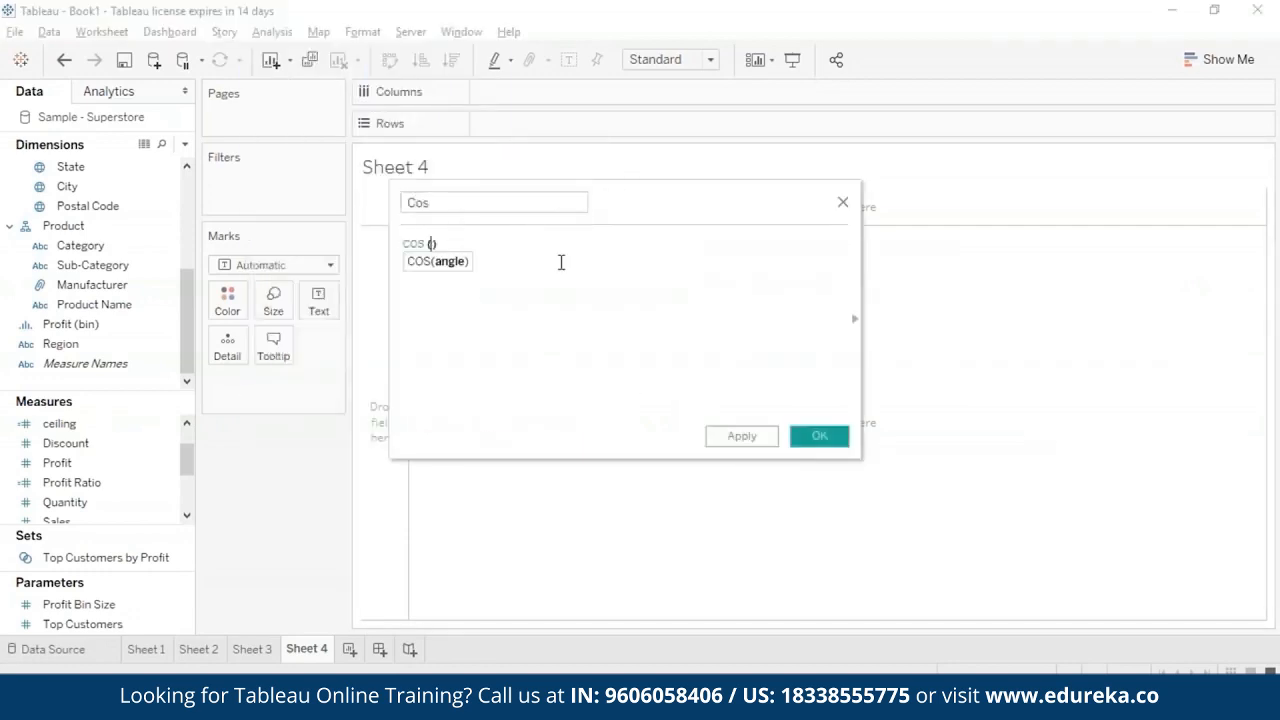
{"action": "type", "text": "p"}
{"action": "left_click", "coordinate": [558, 279]}
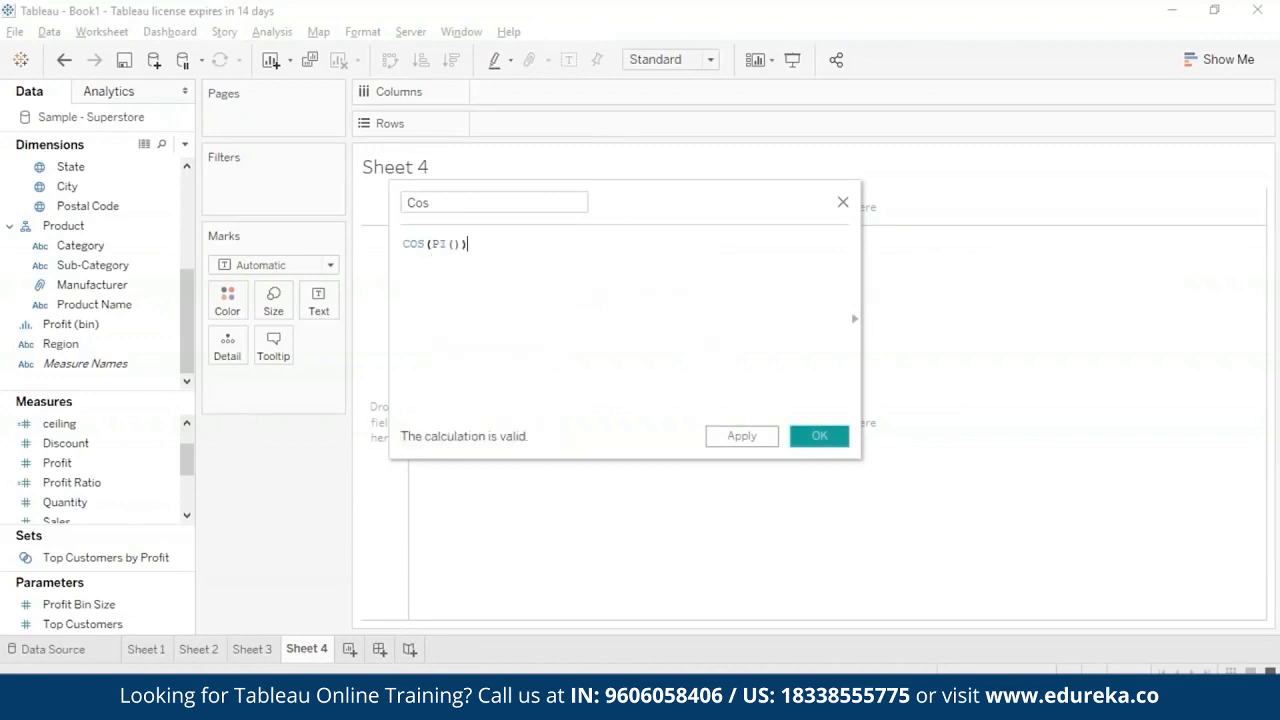
{"action": "type", "text": "/4"}
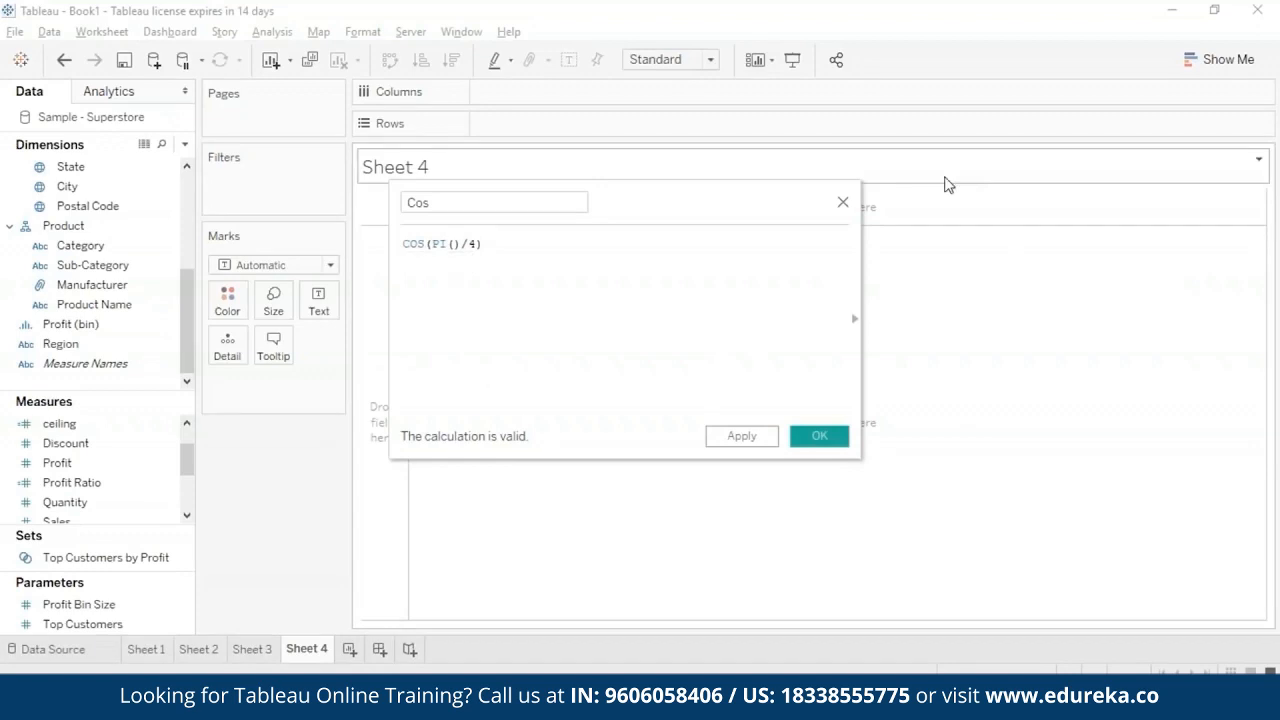
{"action": "left_click", "coordinate": [766, 446]}
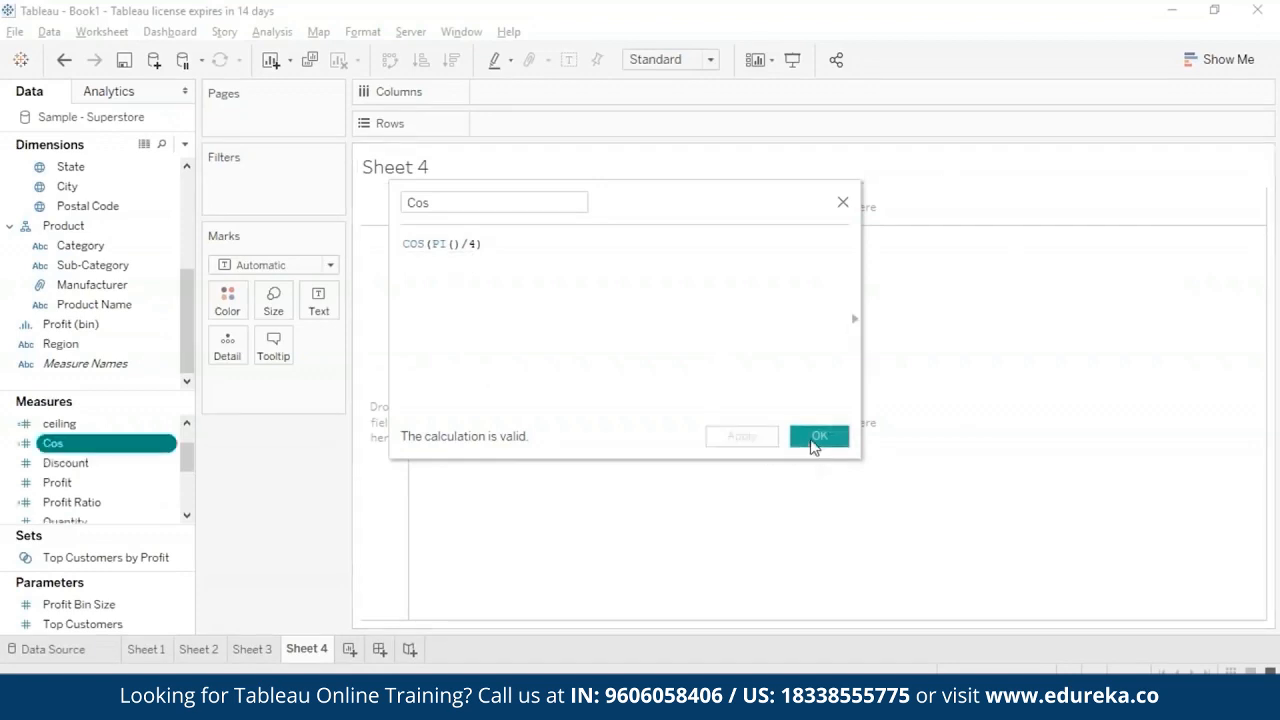
{"action": "left_click", "coordinate": [814, 446]}
- Plot the Cos measure in the rows of Sheet 4, aggregated as an attribute
{"action": "left_click_drag", "start_coordinate": [55, 443], "coordinate": [600, 124]}
{"action": "left_click", "coordinate": [320, 385]}
{"action": "left_click", "coordinate": [298, 524]}
{"action": "mouse_move", "coordinate": [441, 221]}
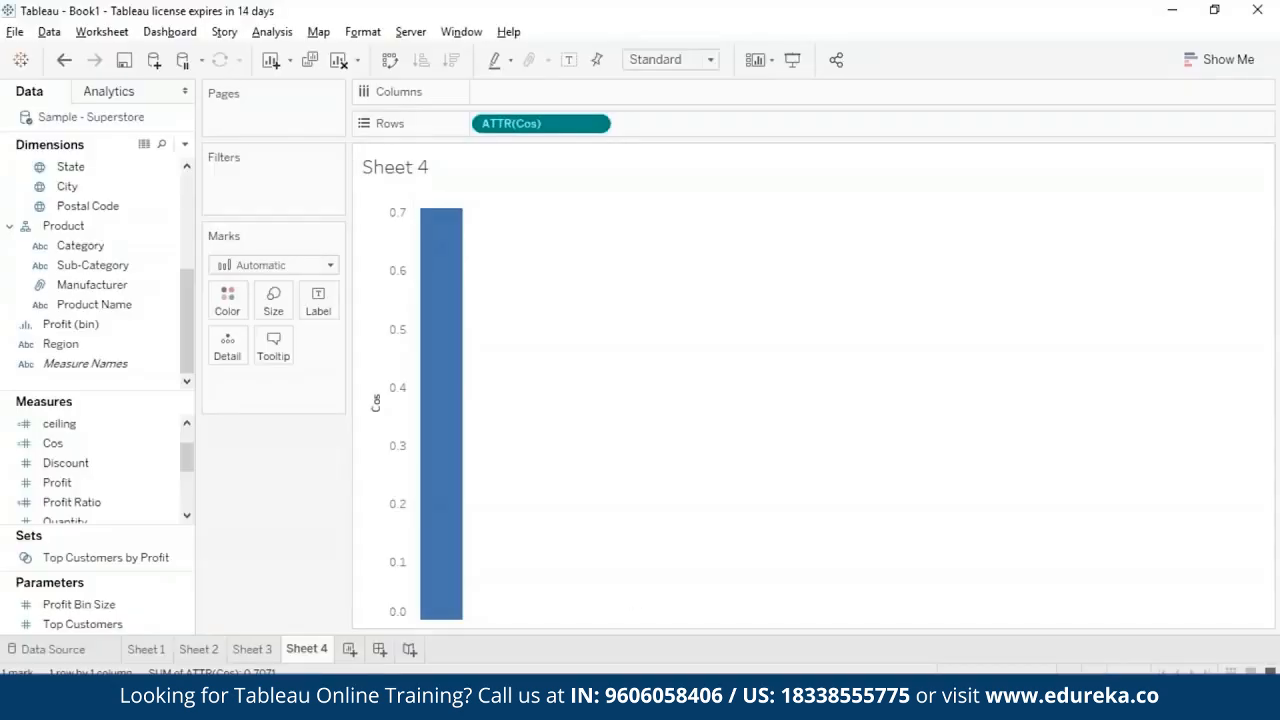
- Open the Cos calculated field for editing and rename it Cot
{"action": "left_click", "coordinate": [150, 443]}
{"action": "right_click", "coordinate": [168, 449]}
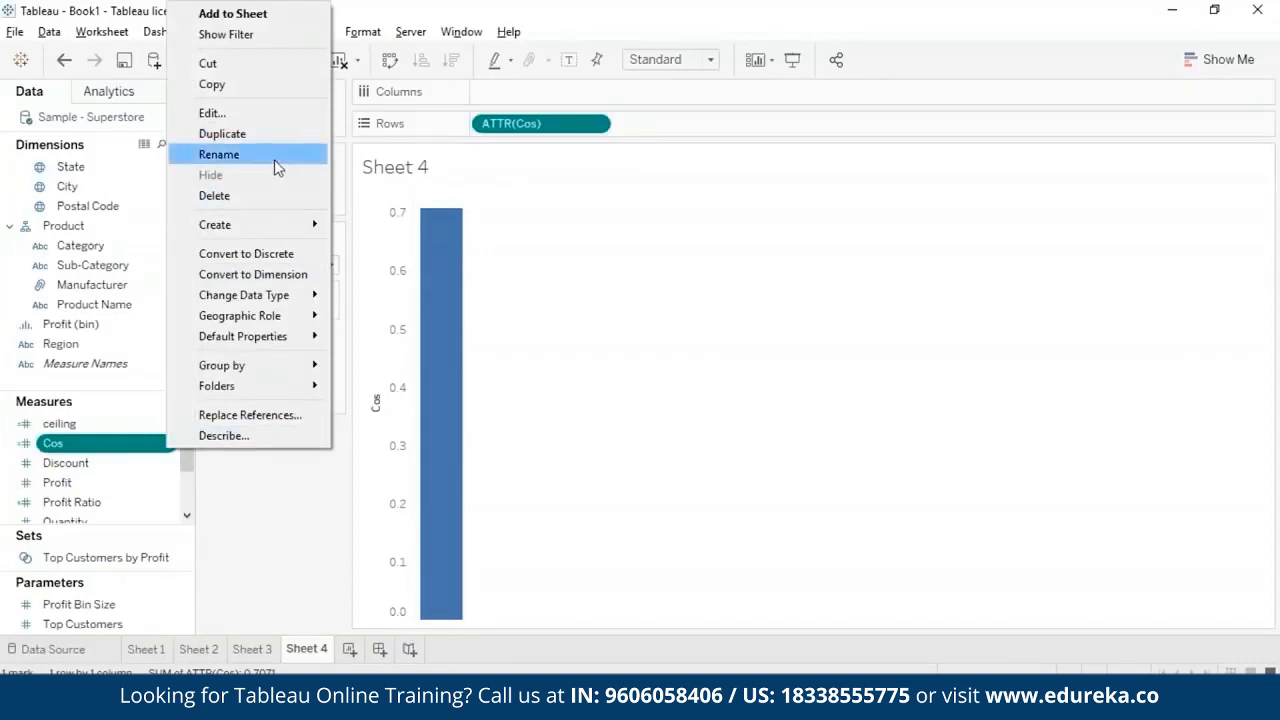
{"action": "left_click", "coordinate": [264, 121]}
{"action": "left_click", "coordinate": [431, 203]}
{"action": "key", "text": "BackSpace"}
{"action": "type", "text": "t"}
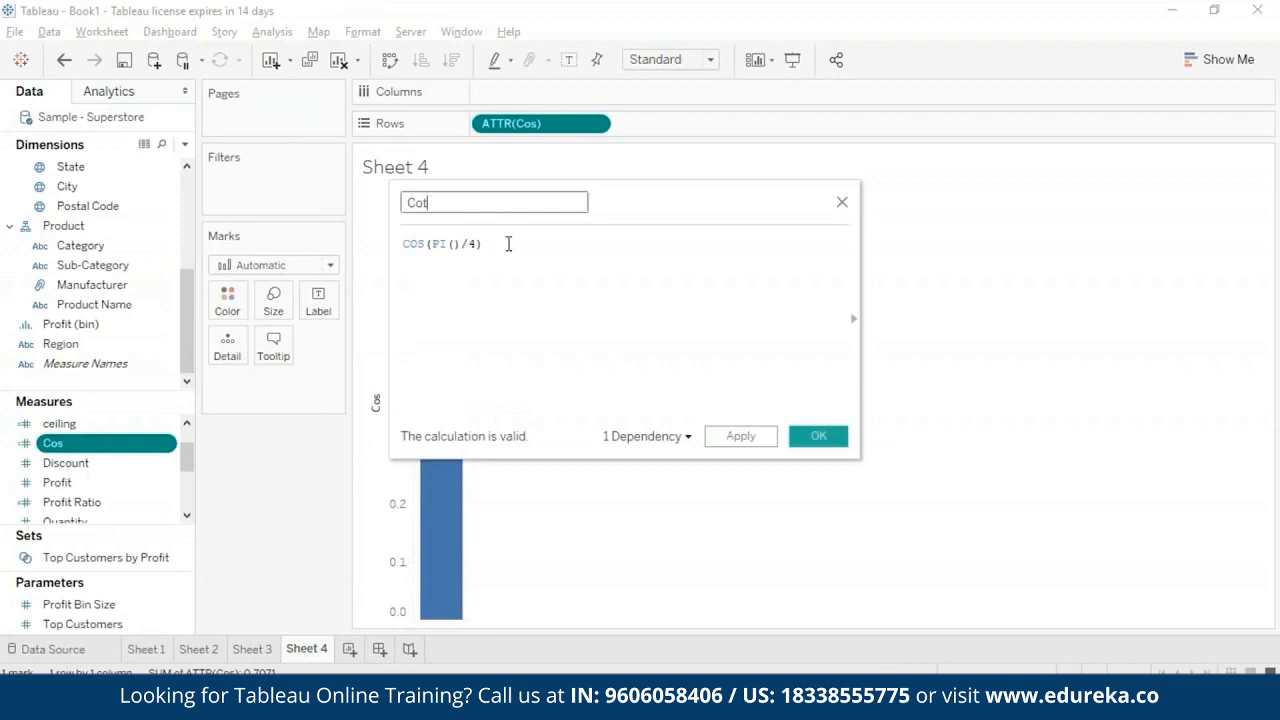
- Replace the Cot field's formula with COT(PI()/4) and save the calculation
{"action": "left_click_drag", "start_coordinate": [509, 243], "coordinate": [403, 243]}
{"action": "key", "text": "BackSpace"}
{"action": "type", "text": "cot"}
{"action": "double_click", "coordinate": [440, 262]}
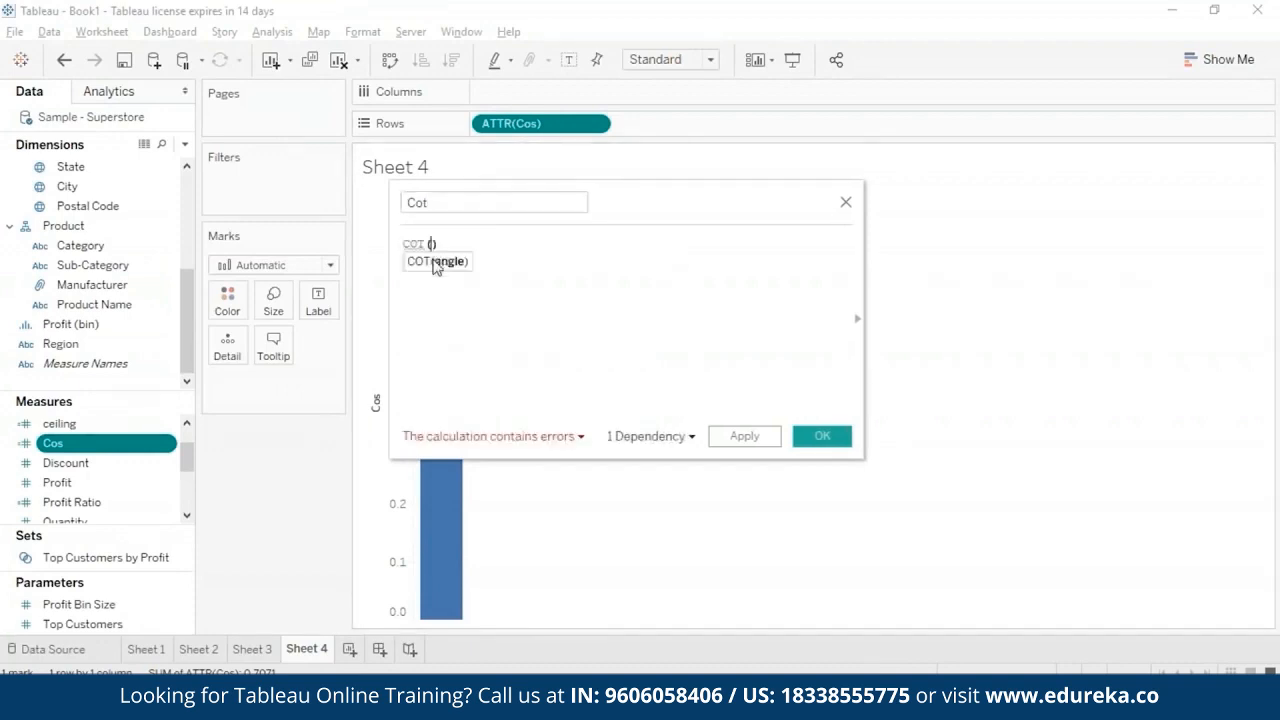
{"action": "type", "text": "P"}
{"action": "double_click", "coordinate": [464, 281]}
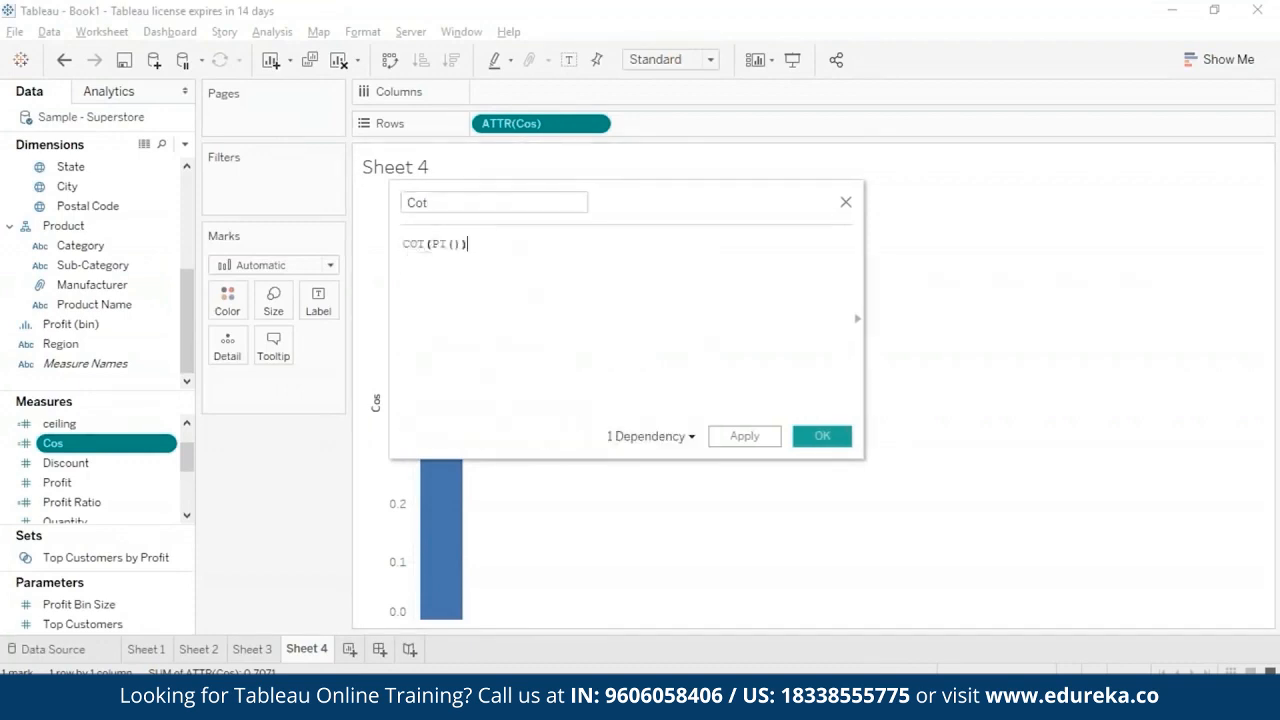
{"action": "type", "text": "/4"}
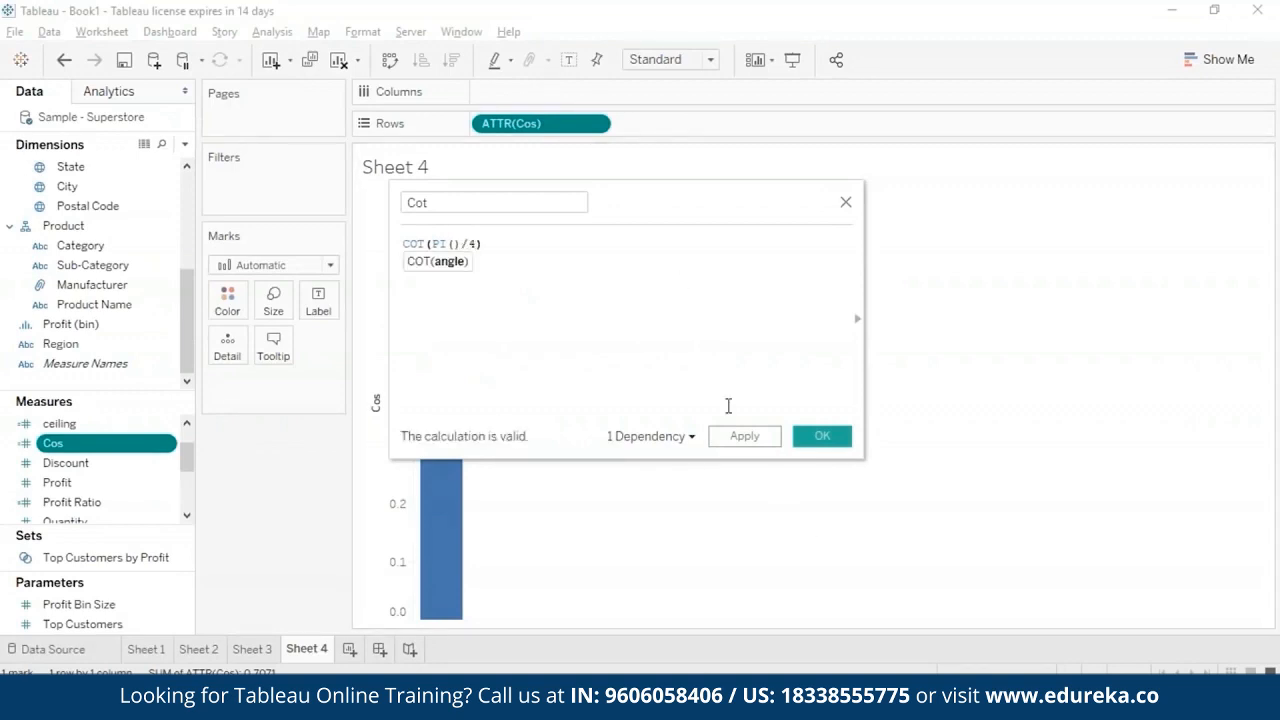
{"action": "left_click", "coordinate": [744, 436]}
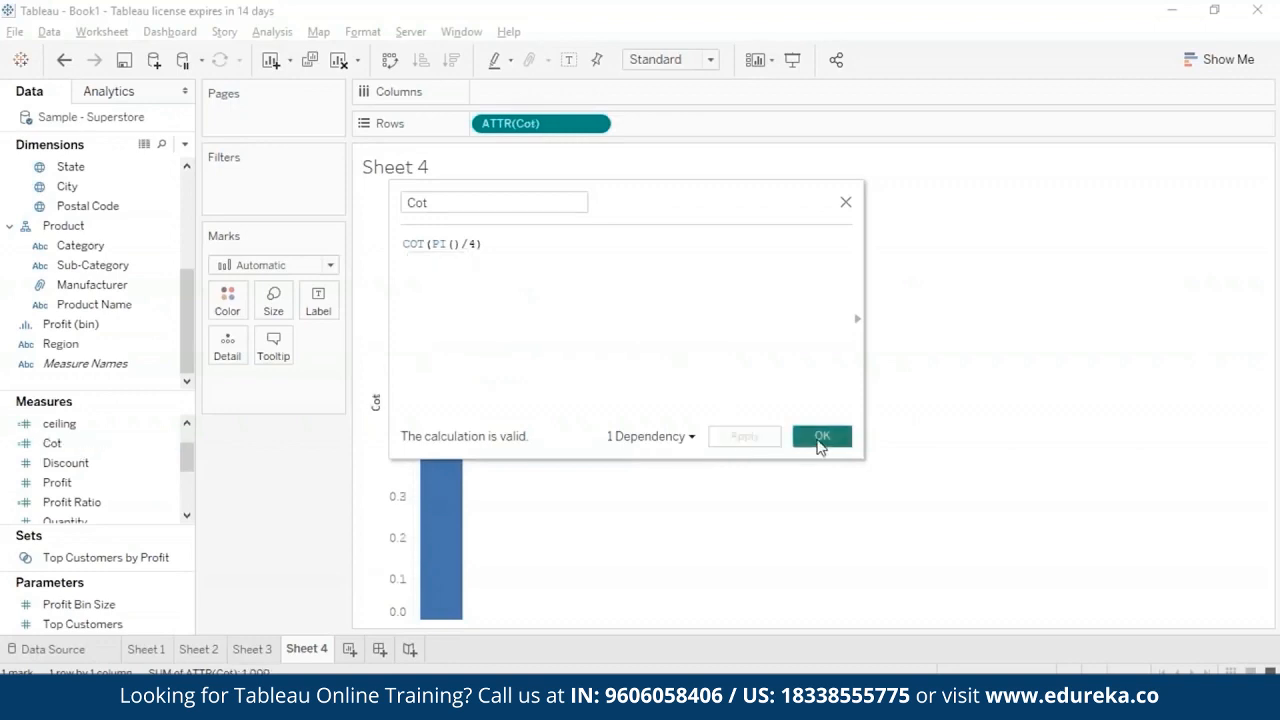
{"action": "left_click", "coordinate": [818, 442]}
- View the Cot bar's value and remove the Cot measure from the rows of Sheet 4
{"action": "mouse_move", "coordinate": [430, 210]}
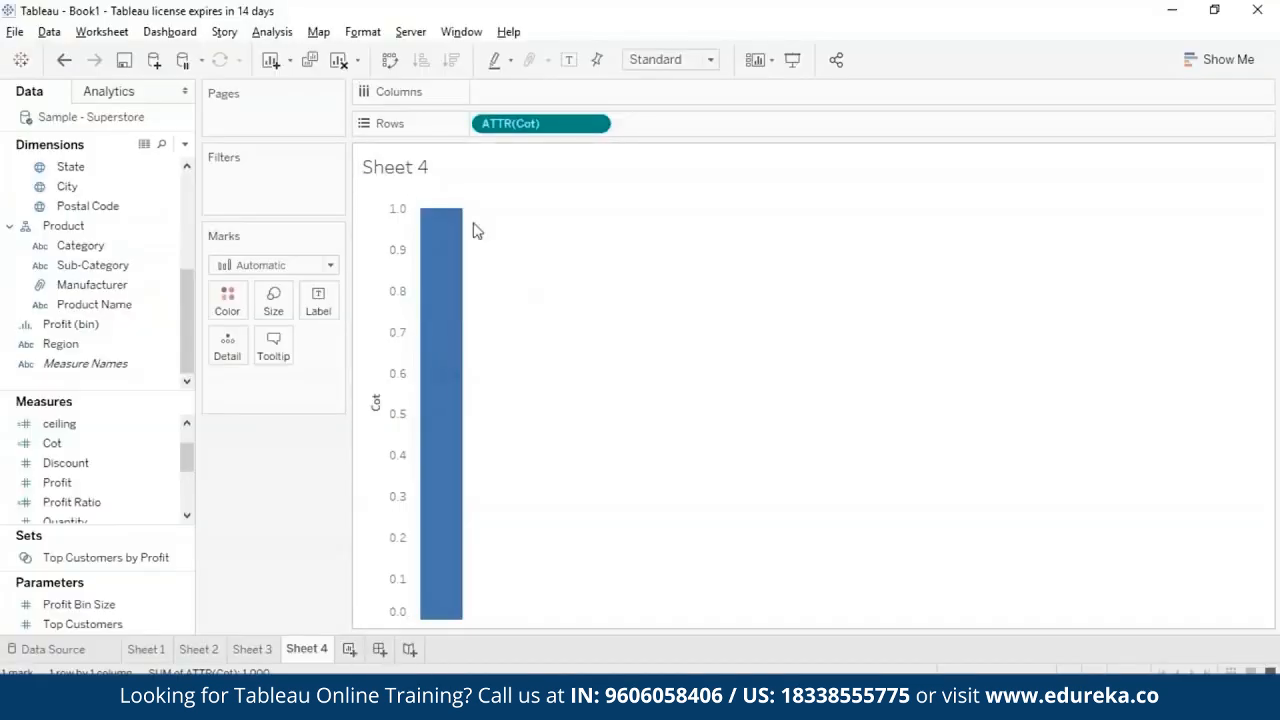
{"action": "left_click", "coordinate": [592, 121]}
{"action": "left_click", "coordinate": [553, 477]}
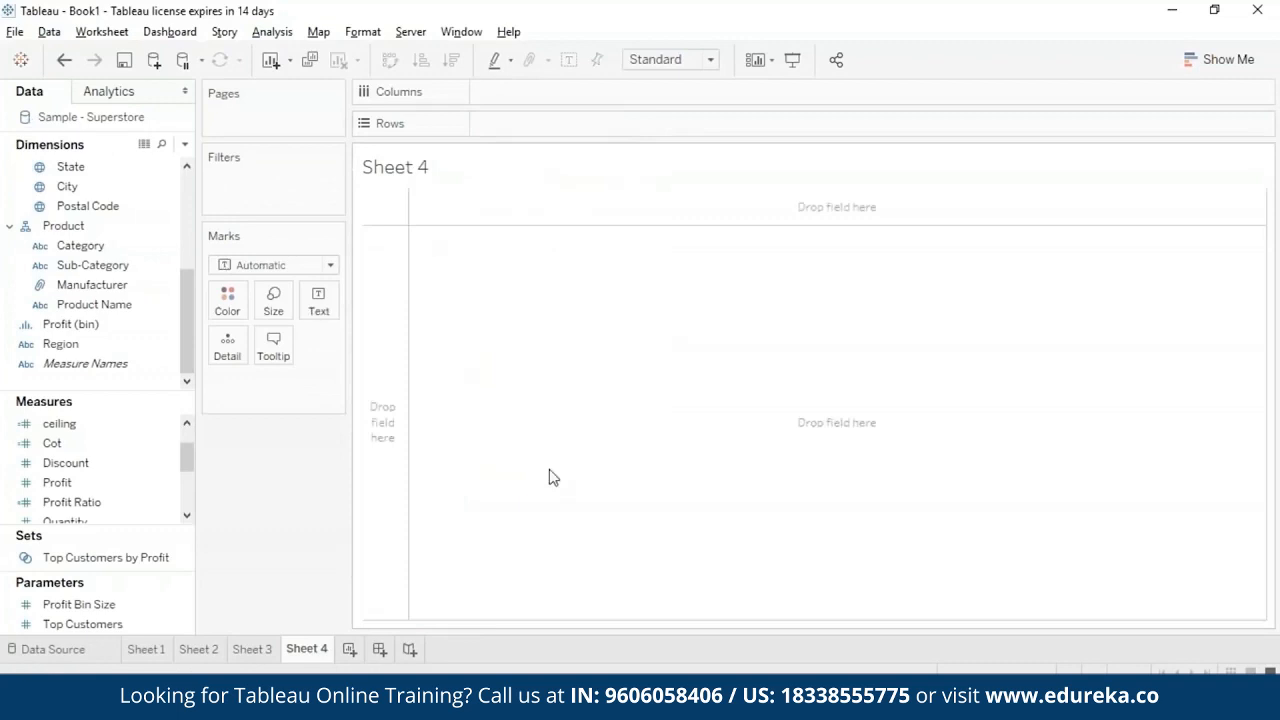
- Create a calculated field named degrees with the formula DEGREES(PI()/4) and add the measure to Sheet 4
{"action": "left_click", "coordinate": [272, 31]}
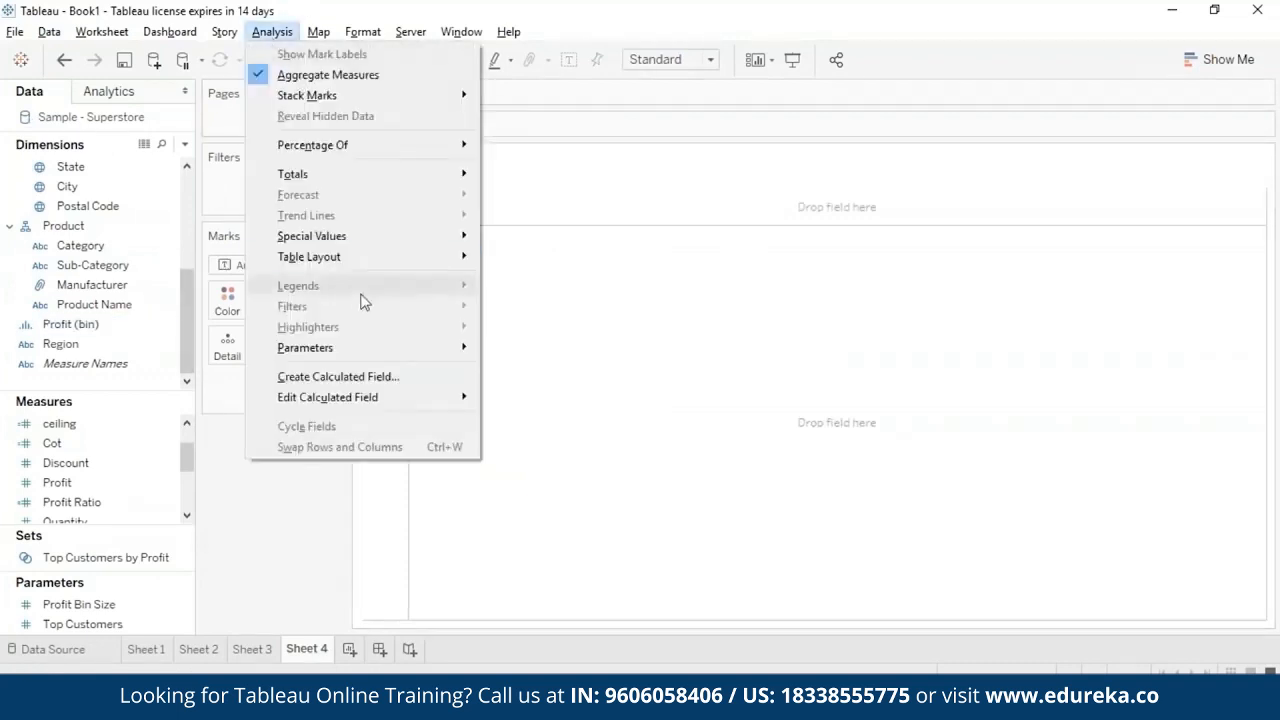
{"action": "left_click", "coordinate": [338, 376]}
{"action": "type", "text": "degrees"}
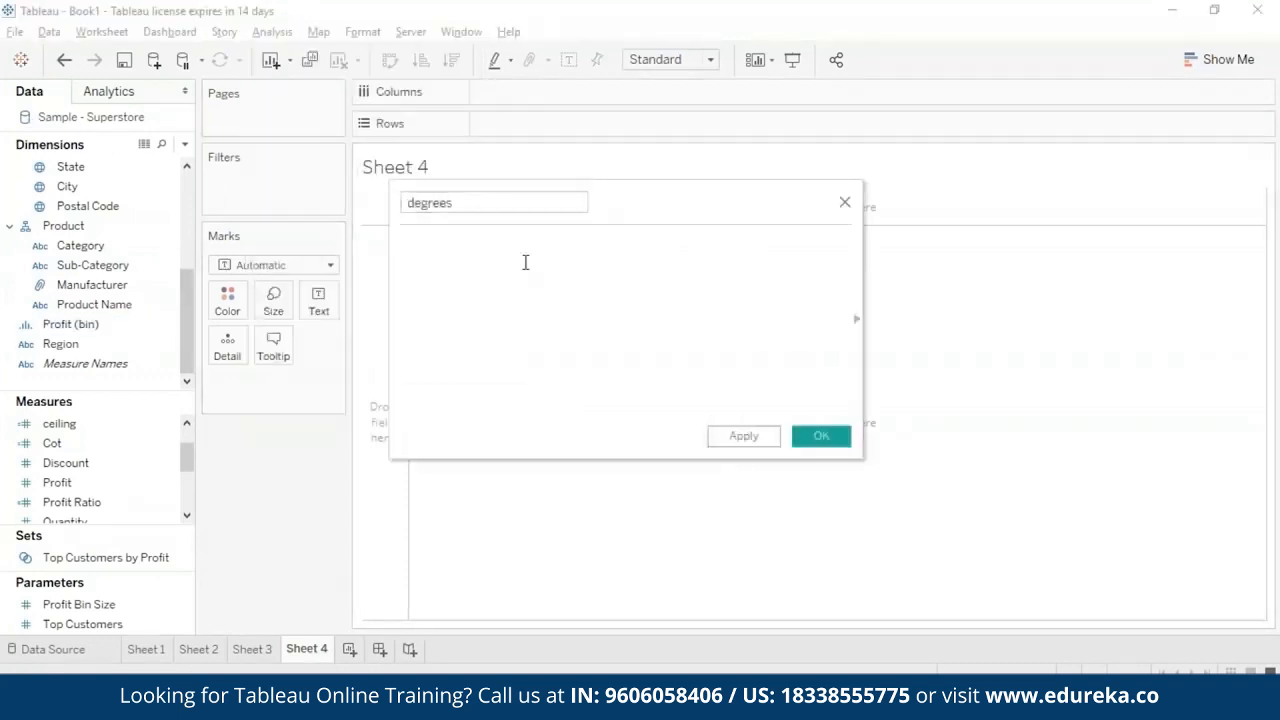
{"action": "type", "text": "degre"}
{"action": "key", "text": "Return"}
{"action": "type", "text": "pi"}
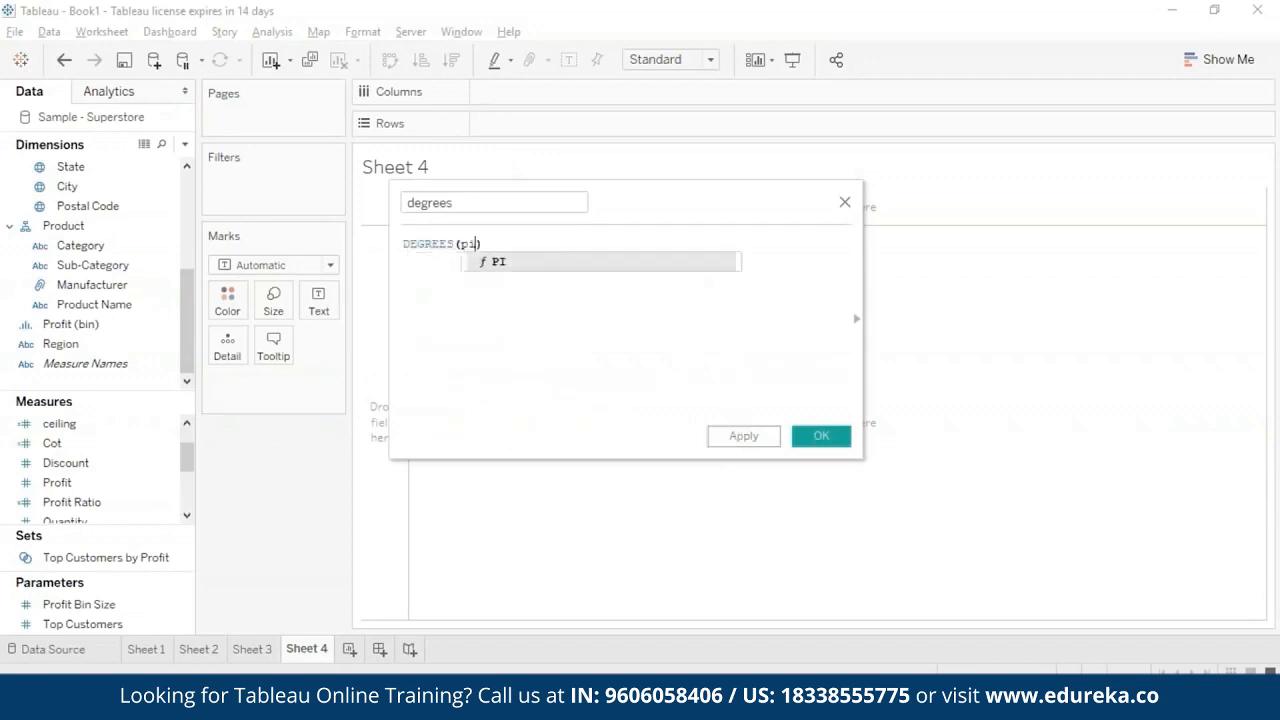
{"action": "key", "text": "Return"}
{"action": "type", "text": ")"}
{"action": "left_click", "coordinate": [821, 436]}
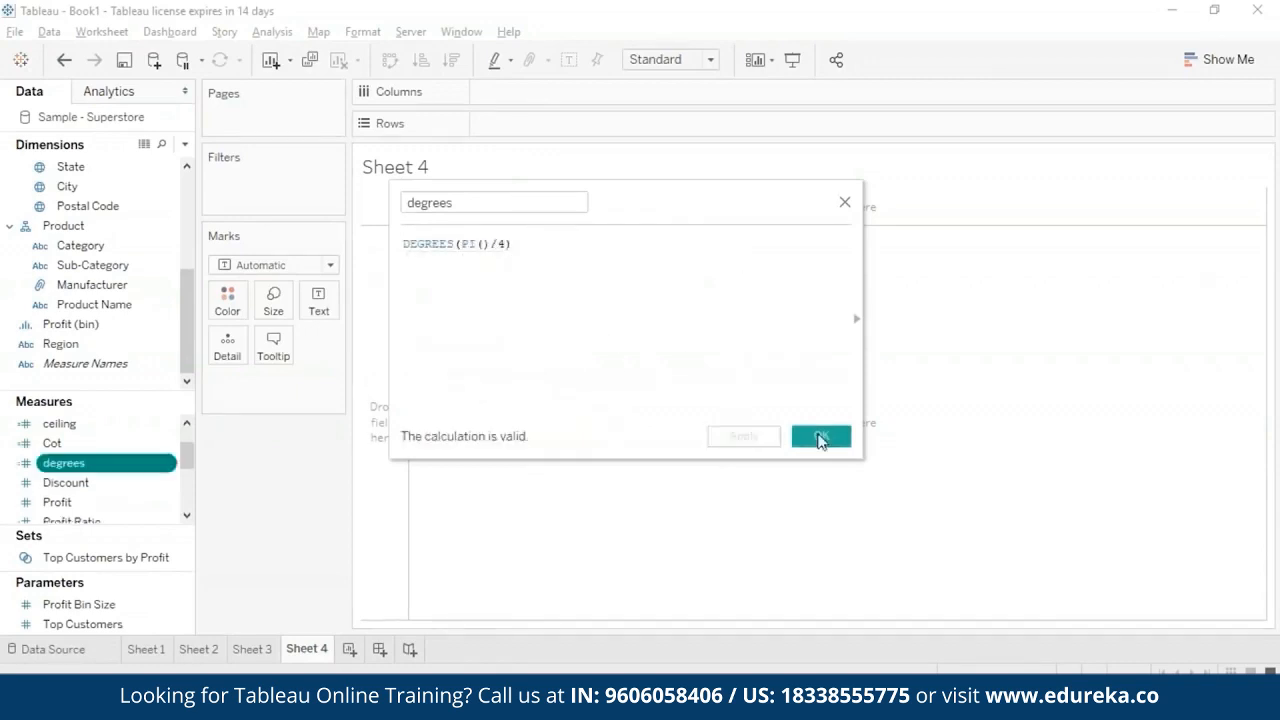
{"action": "double_click", "coordinate": [125, 465]}
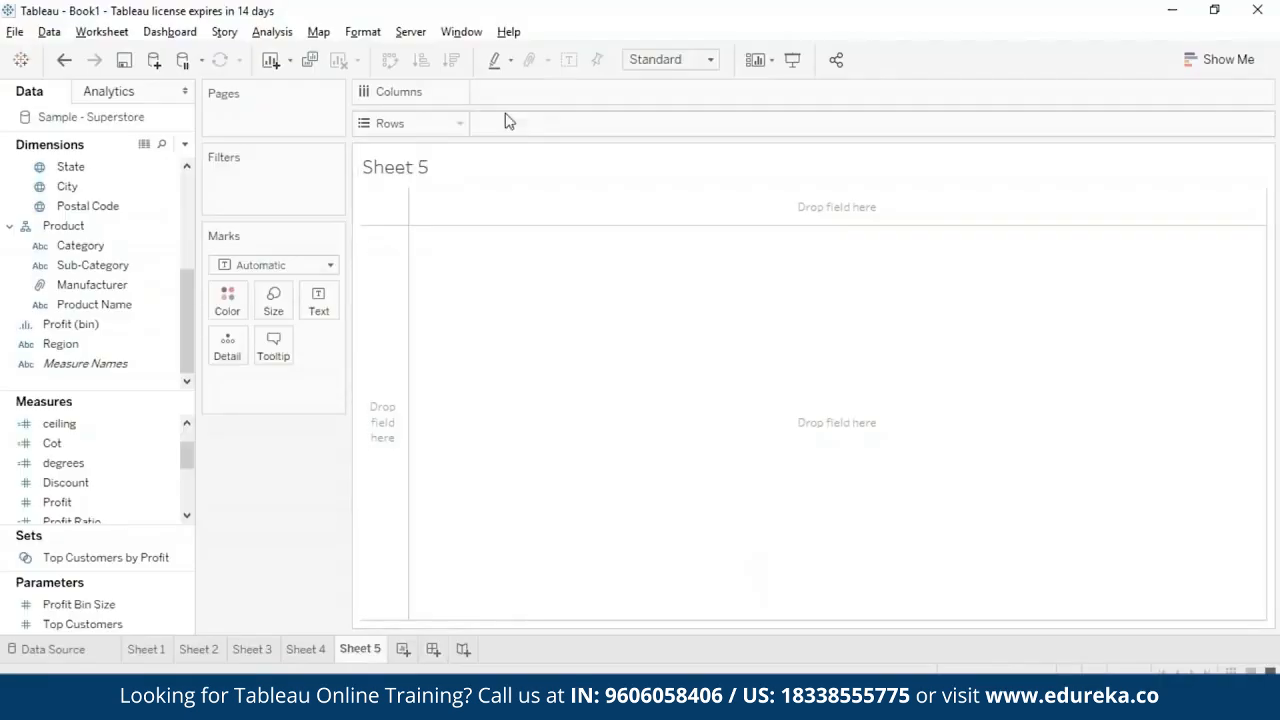
- Create a calculated field named division with the formula DIV(11, 2) and plot it in the rows of Sheet 5
{"action": "left_click", "coordinate": [272, 31]}
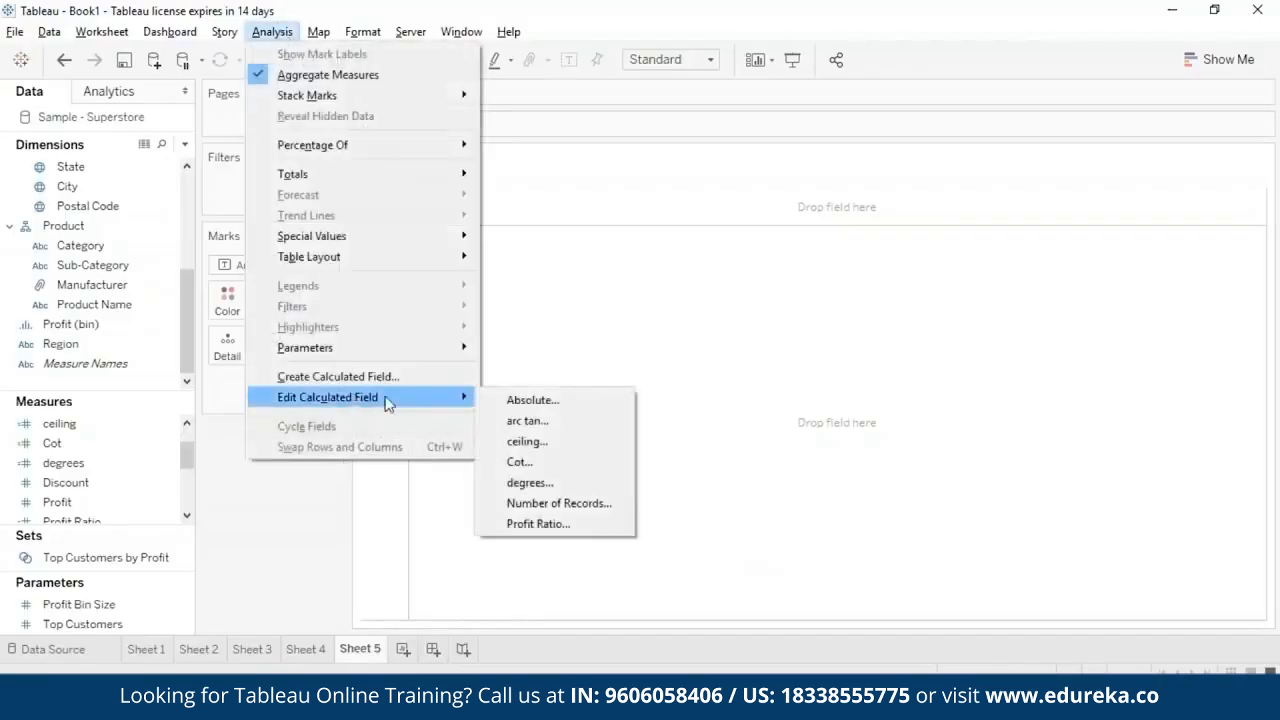
{"action": "left_click", "coordinate": [337, 374]}
{"action": "type", "text": "division"}
{"action": "left_click", "coordinate": [543, 243]}
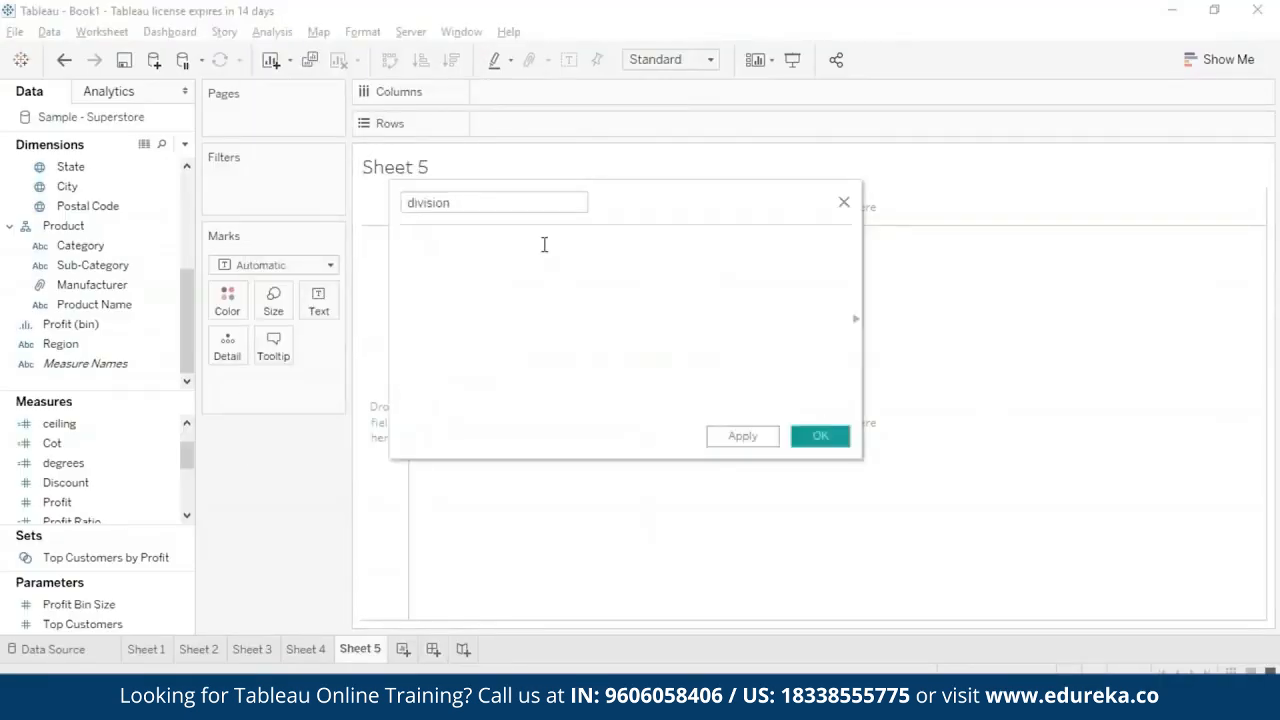
{"action": "type", "text": "div"}
{"action": "key", "text": "Return"}
{"action": "type", "text": "11, 2"}
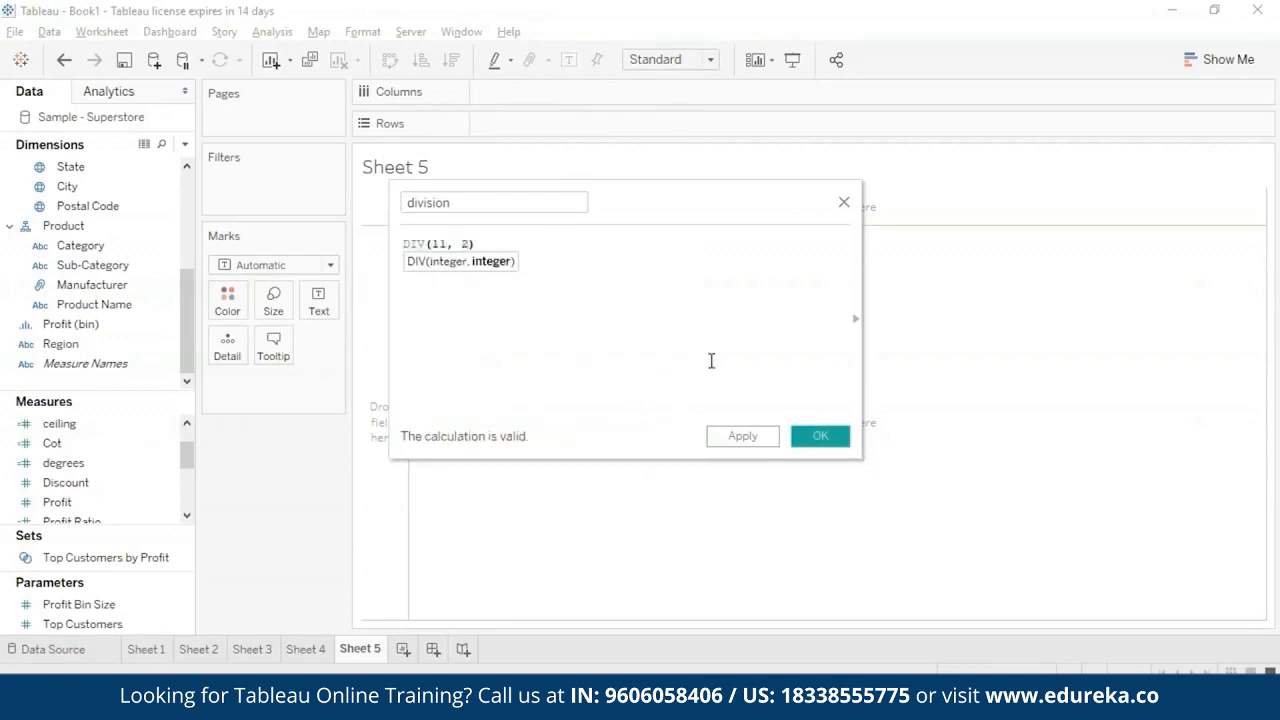
{"action": "left_click", "coordinate": [819, 436]}
{"action": "left_click_drag", "start_coordinate": [62, 502], "coordinate": [520, 123]}
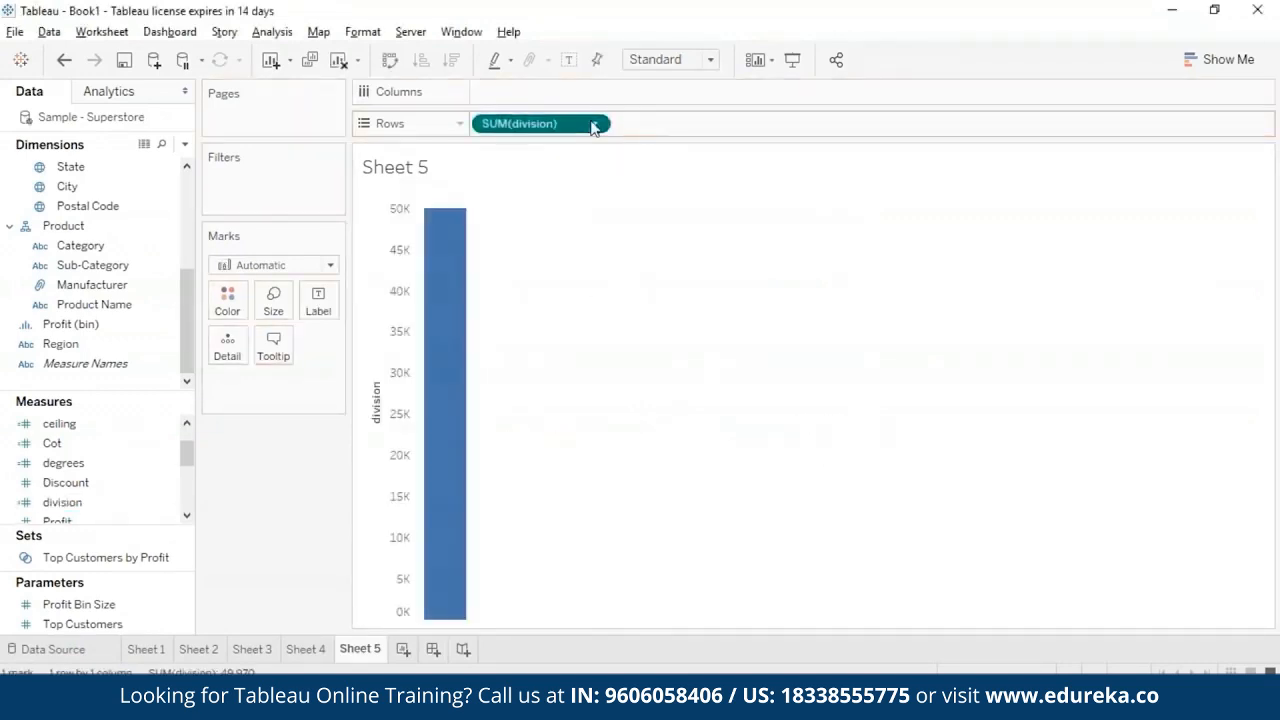
{"action": "mouse_move", "coordinate": [445, 270]}
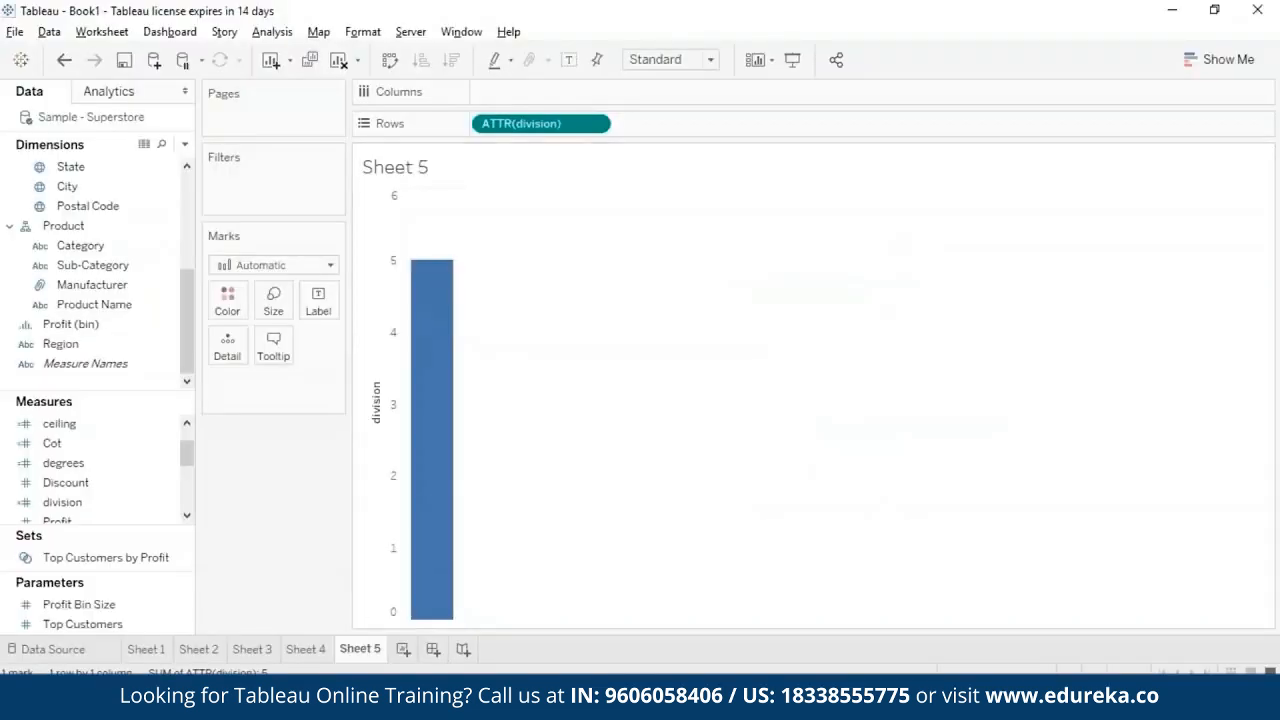
- Add Sheet 6 and create a calculated field named exponent with the formula EXP(2)
{"action": "left_click", "coordinate": [400, 649]}
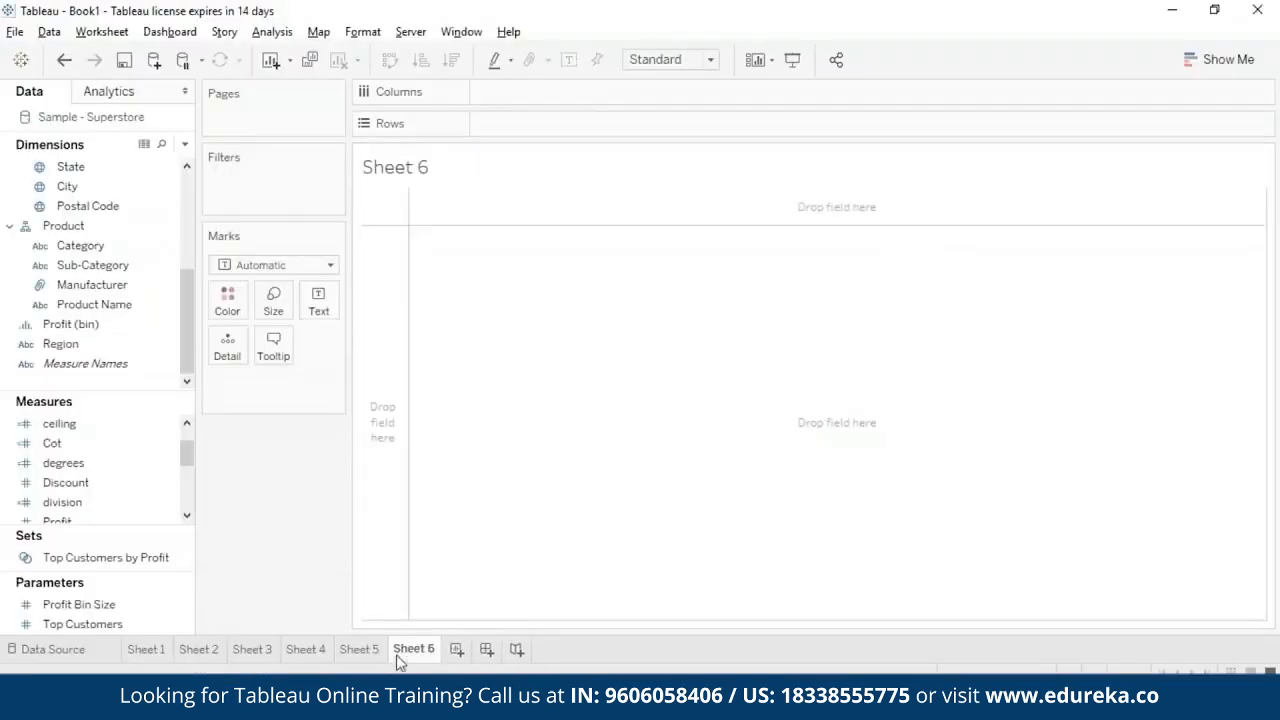
{"action": "left_click", "coordinate": [272, 31]}
{"action": "left_click", "coordinate": [340, 377]}
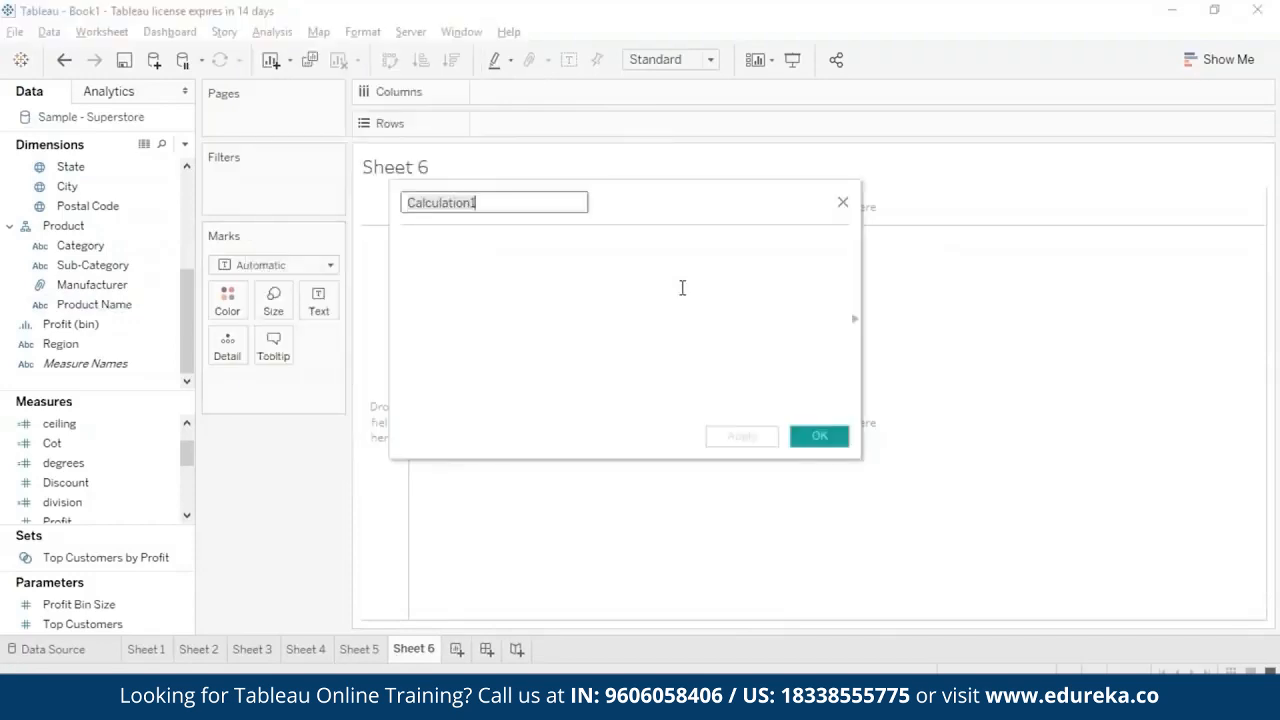
{"action": "type", "text": "exponent"}
{"action": "type", "text": "e"}
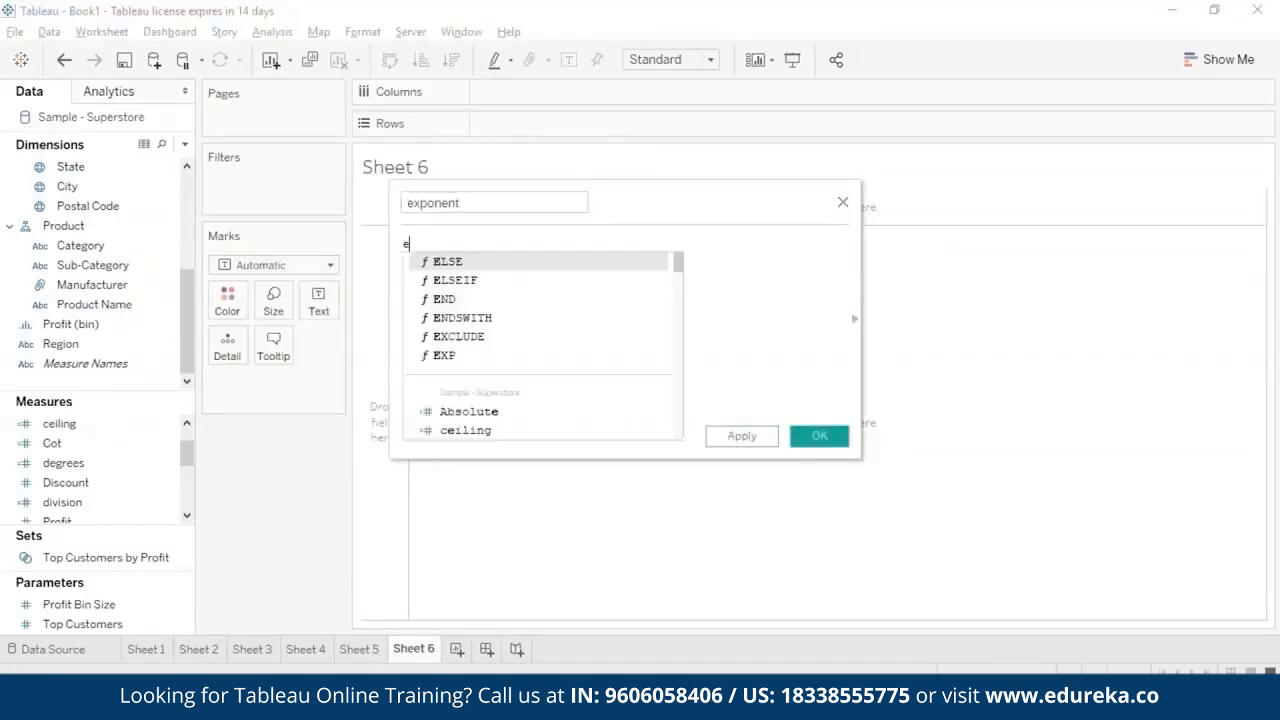
{"action": "double_click", "coordinate": [450, 356]}
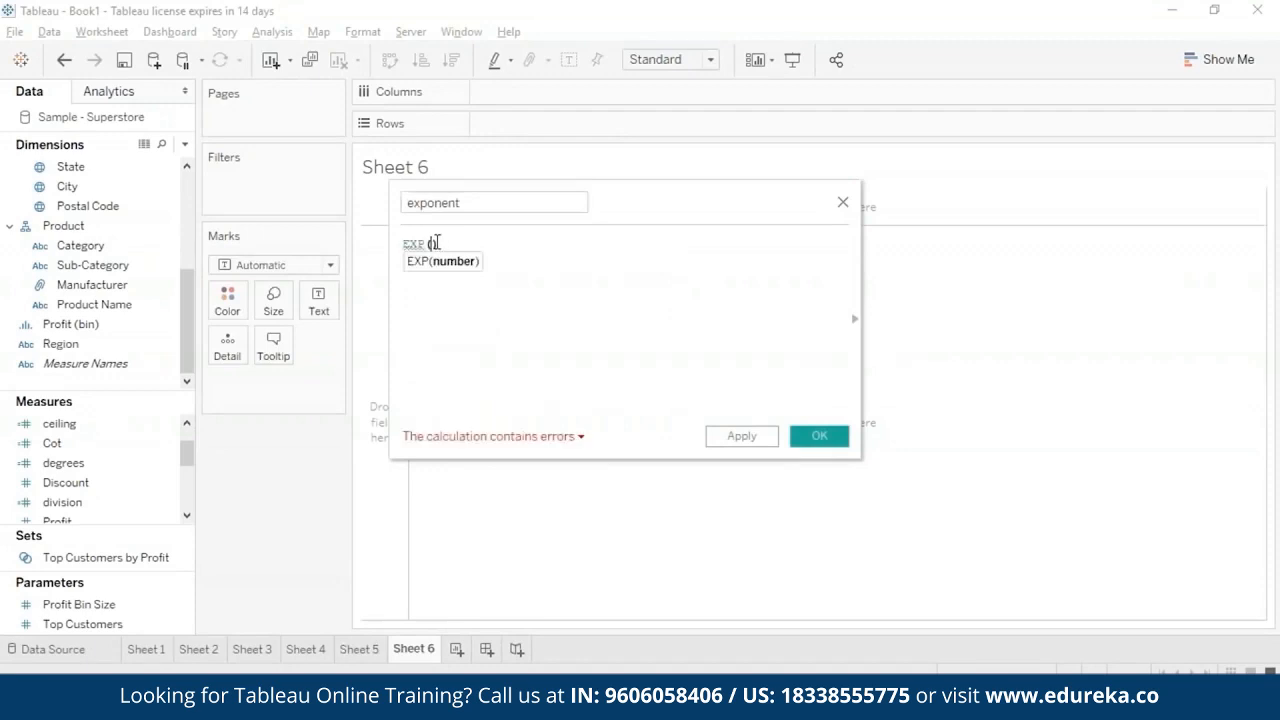
{"action": "type", "text": "2"}
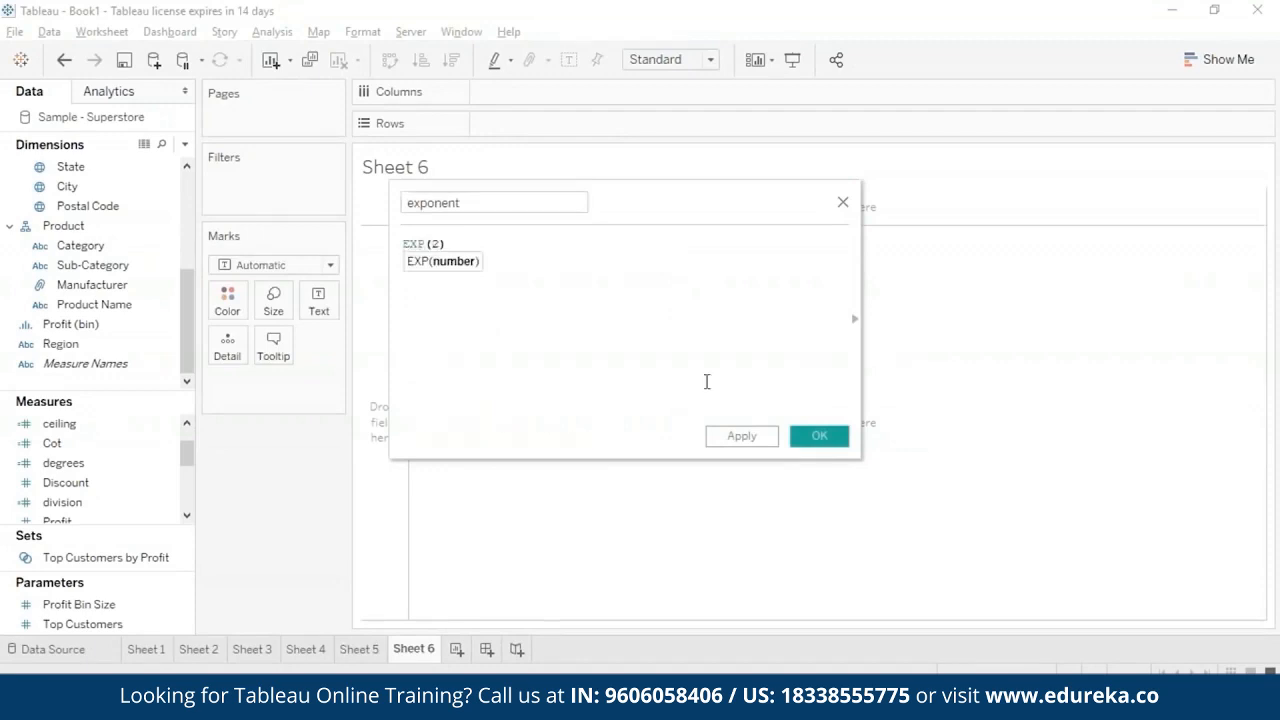
{"action": "left_click", "coordinate": [740, 436]}
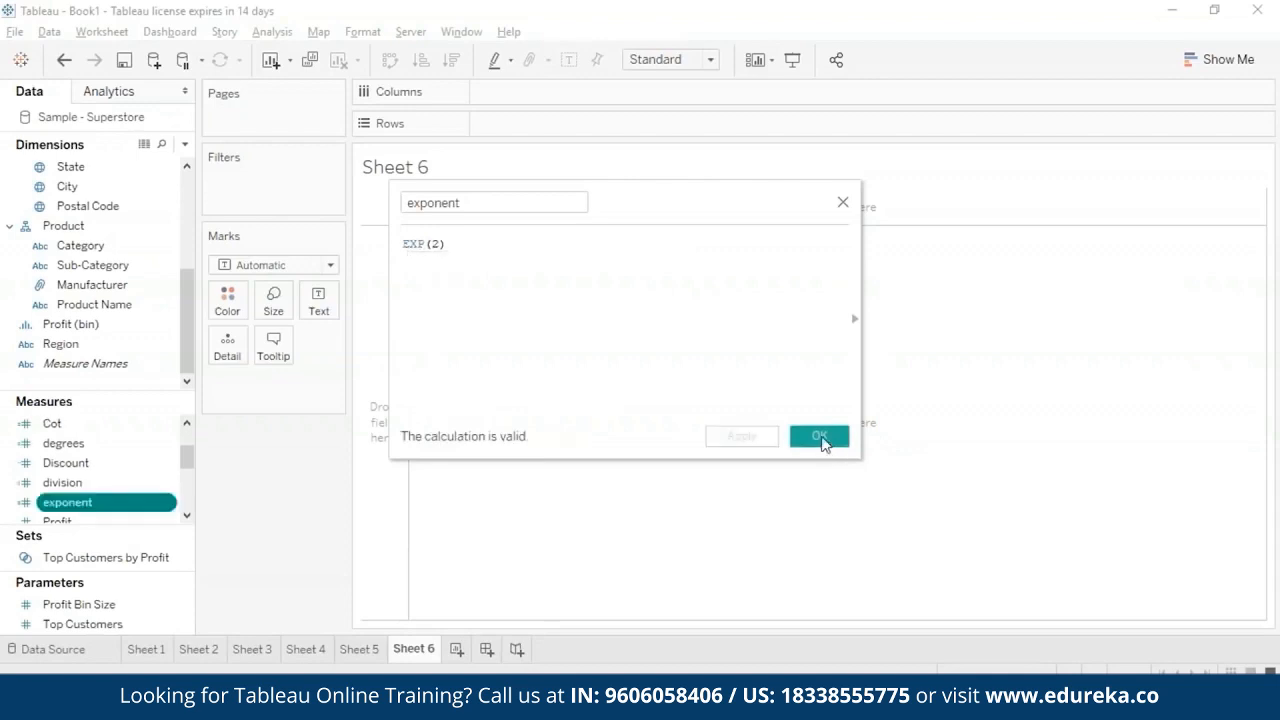
{"action": "left_click", "coordinate": [818, 436]}
- Show the exponent measure as text on Sheet 6, aggregated as an attribute
{"action": "left_click_drag", "start_coordinate": [149, 506], "coordinate": [597, 258]}
{"action": "left_click", "coordinate": [319, 382]}
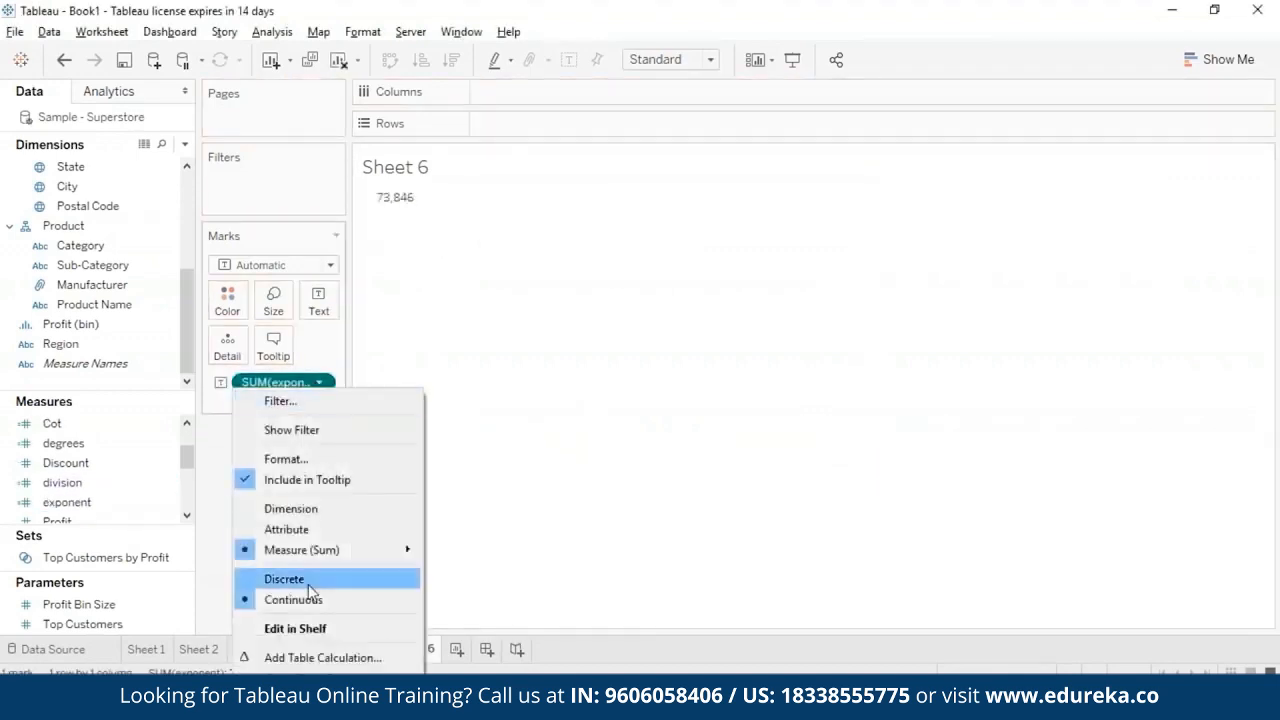
{"action": "left_click", "coordinate": [287, 529]}
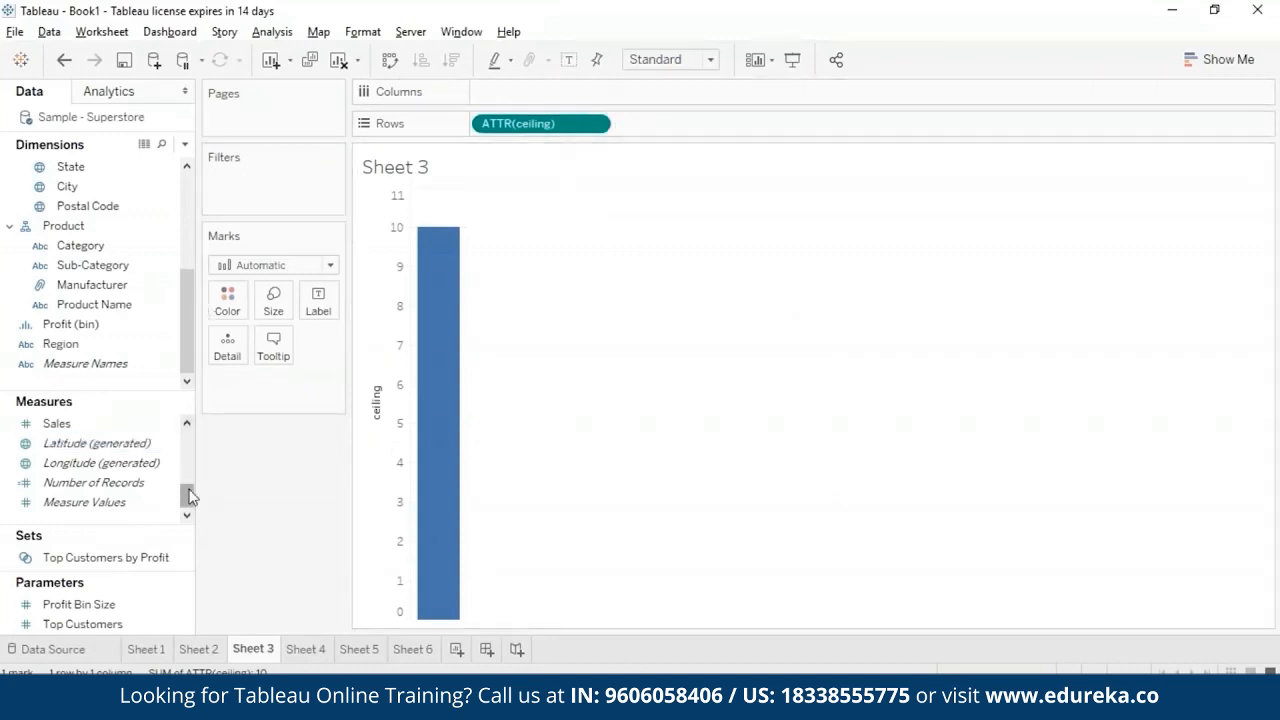
- Open the ceiling calculated field for editing and rename it floor
{"action": "left_click_drag", "start_coordinate": [187, 495], "coordinate": [189, 425]}
{"action": "left_click", "coordinate": [82, 466]}
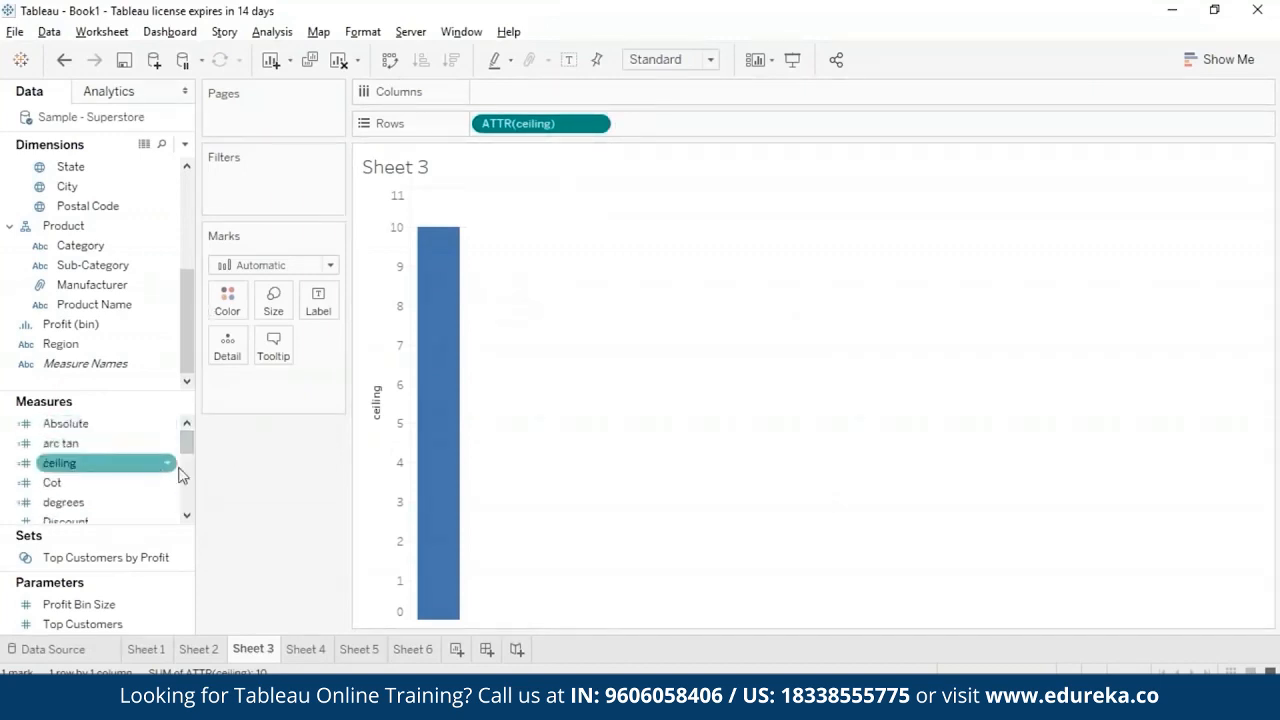
{"action": "left_click", "coordinate": [168, 465]}
{"action": "left_click", "coordinate": [278, 122]}
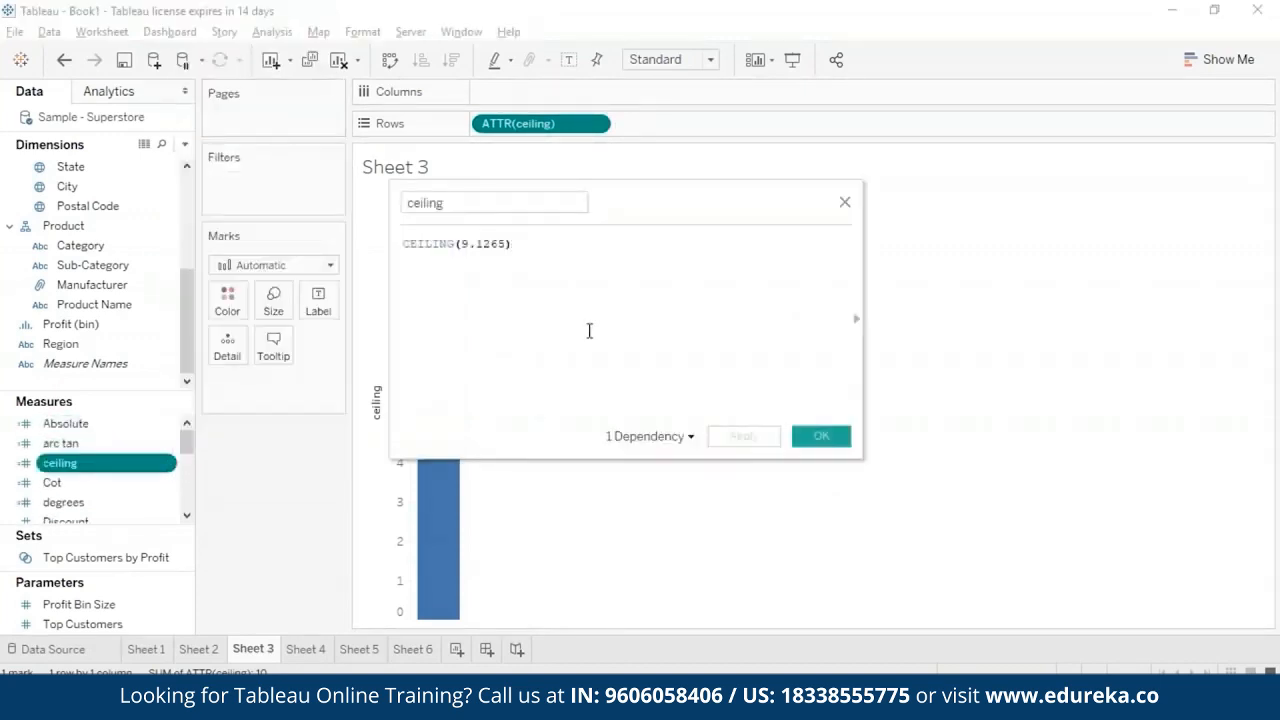
{"action": "left_click", "coordinate": [463, 244]}
{"action": "left_click_drag", "start_coordinate": [463, 244], "coordinate": [508, 244]}
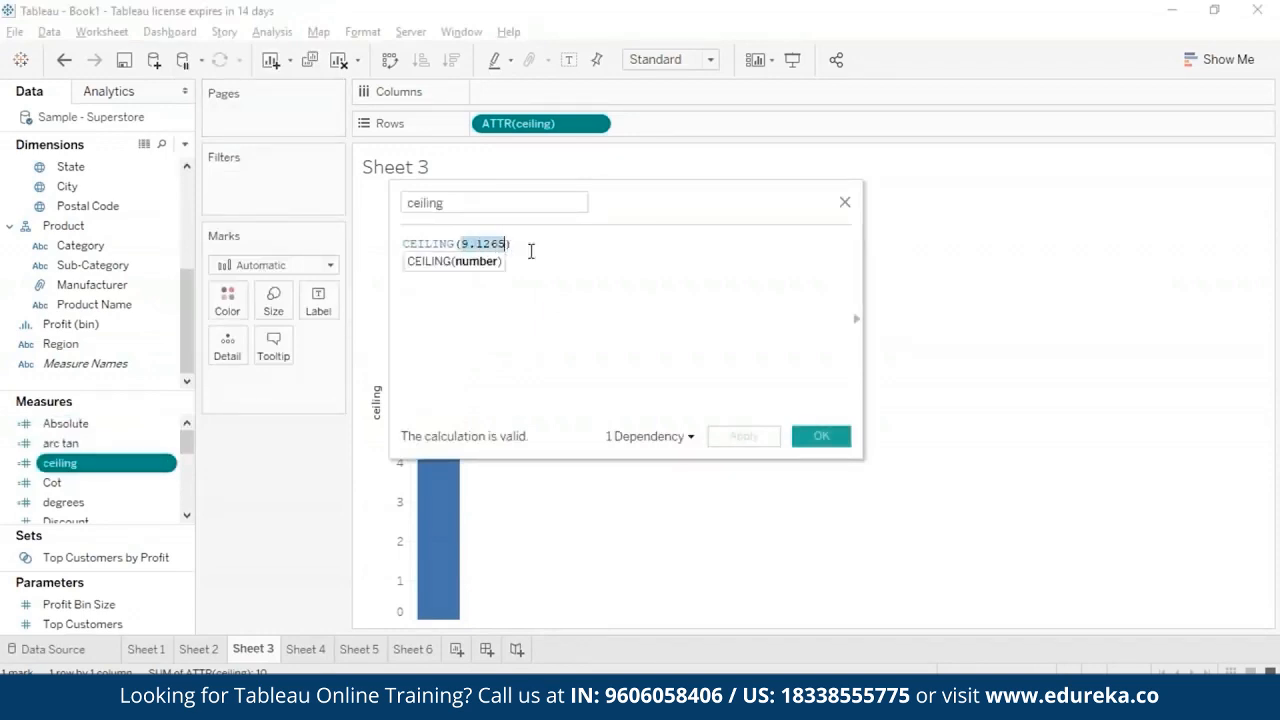
{"action": "left_click", "coordinate": [530, 248]}
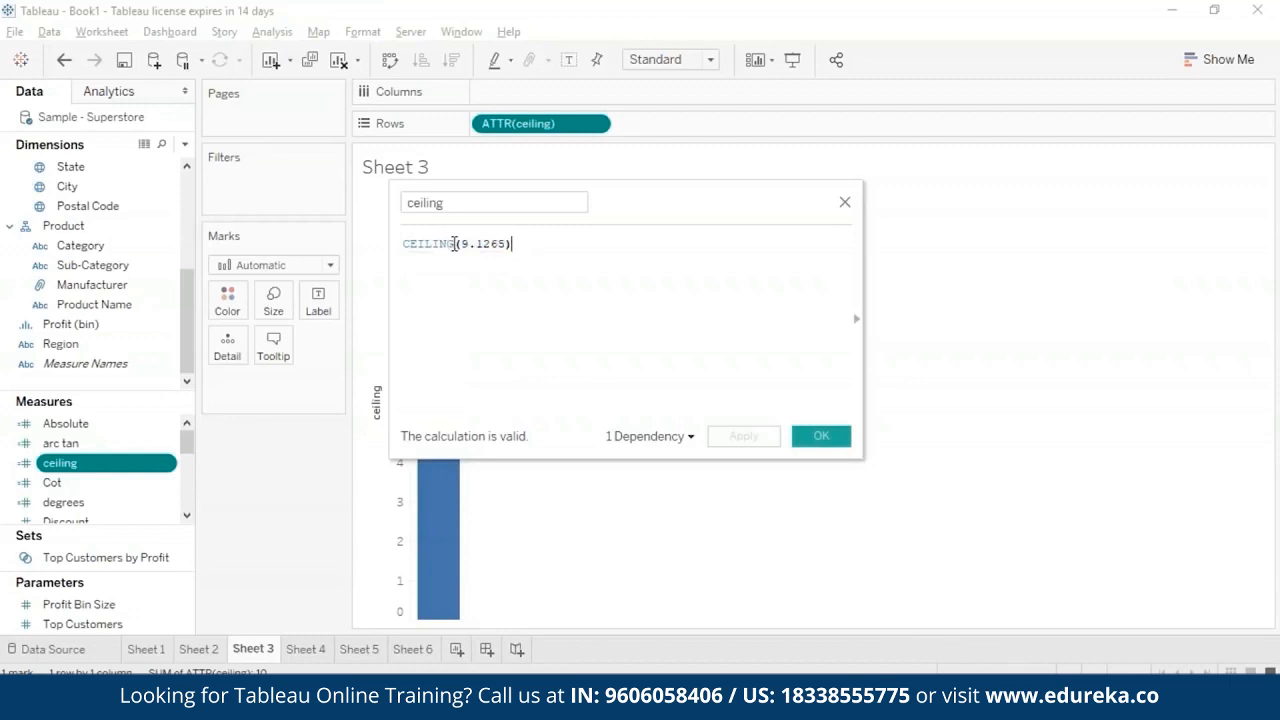
{"action": "left_click", "coordinate": [471, 206]}
{"action": "double_click", "coordinate": [407, 203]}
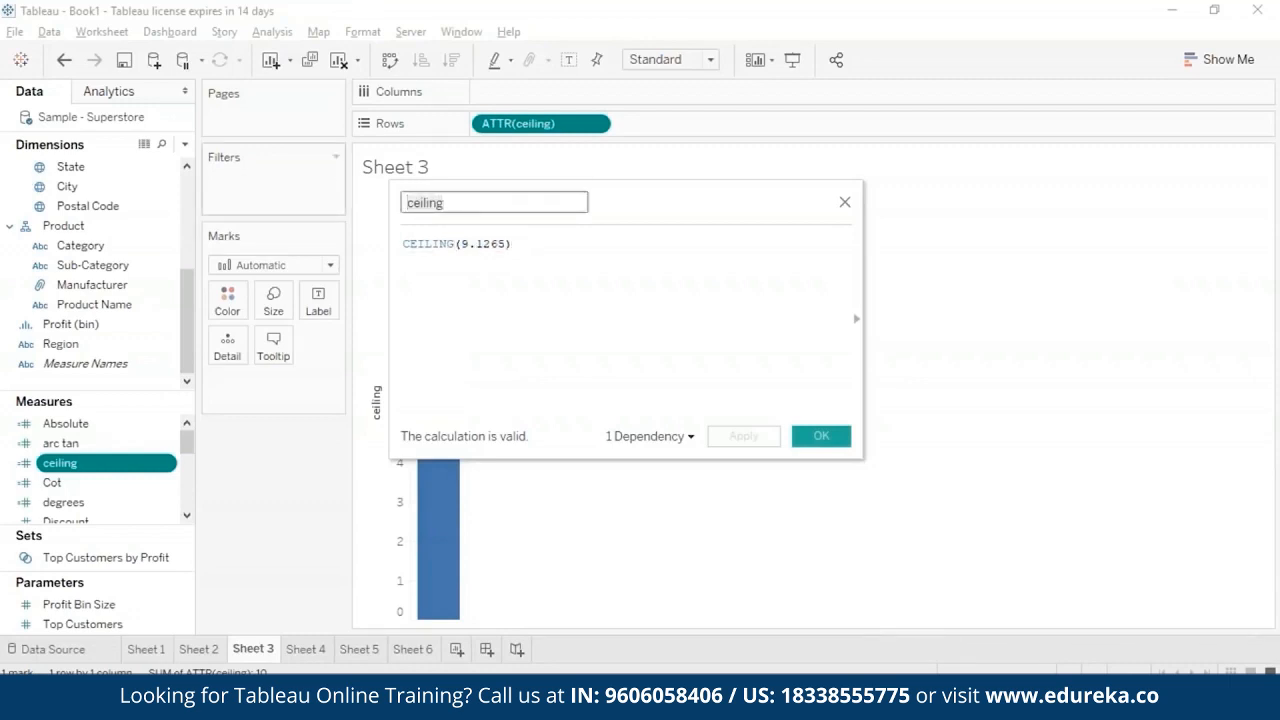
{"action": "type", "text": "floor"}
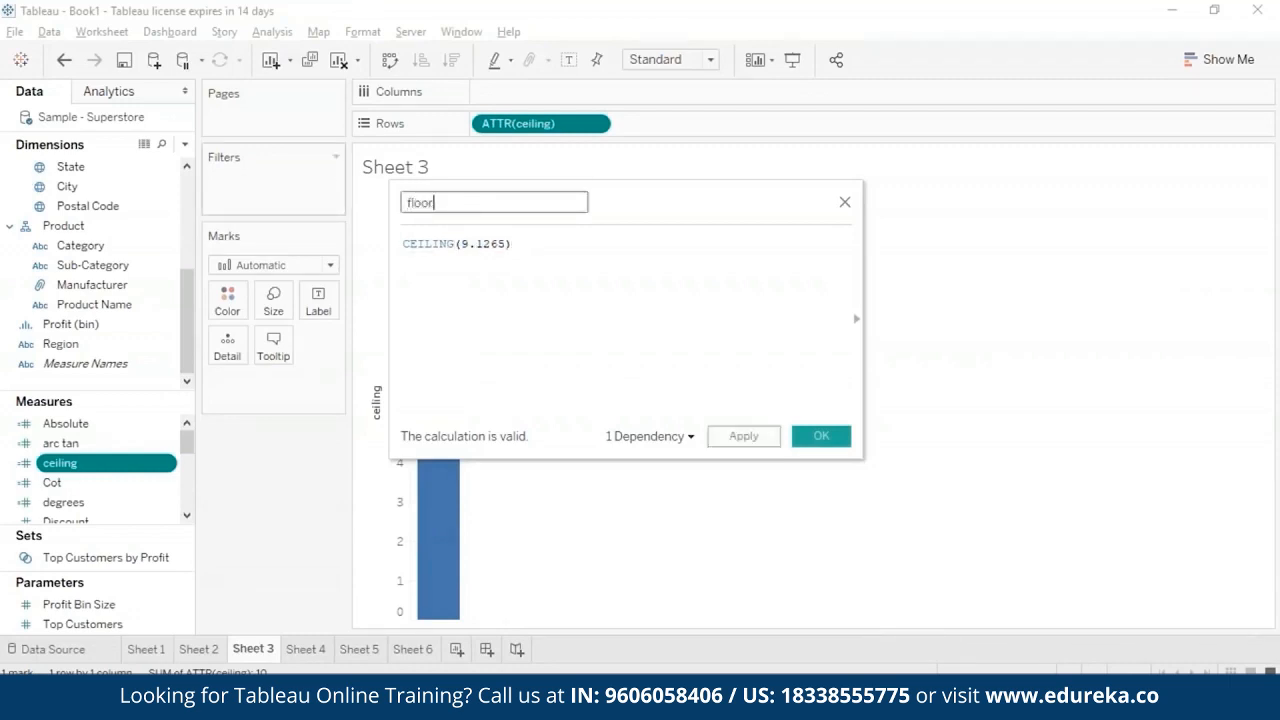
- Replace the CEILING function in the calculation with FLOOR, giving FLOOR(9.1265), and save it to update the chart
{"action": "double_click", "coordinate": [450, 244]}
{"action": "key", "text": "Delete"}
{"action": "type", "text": "f"}
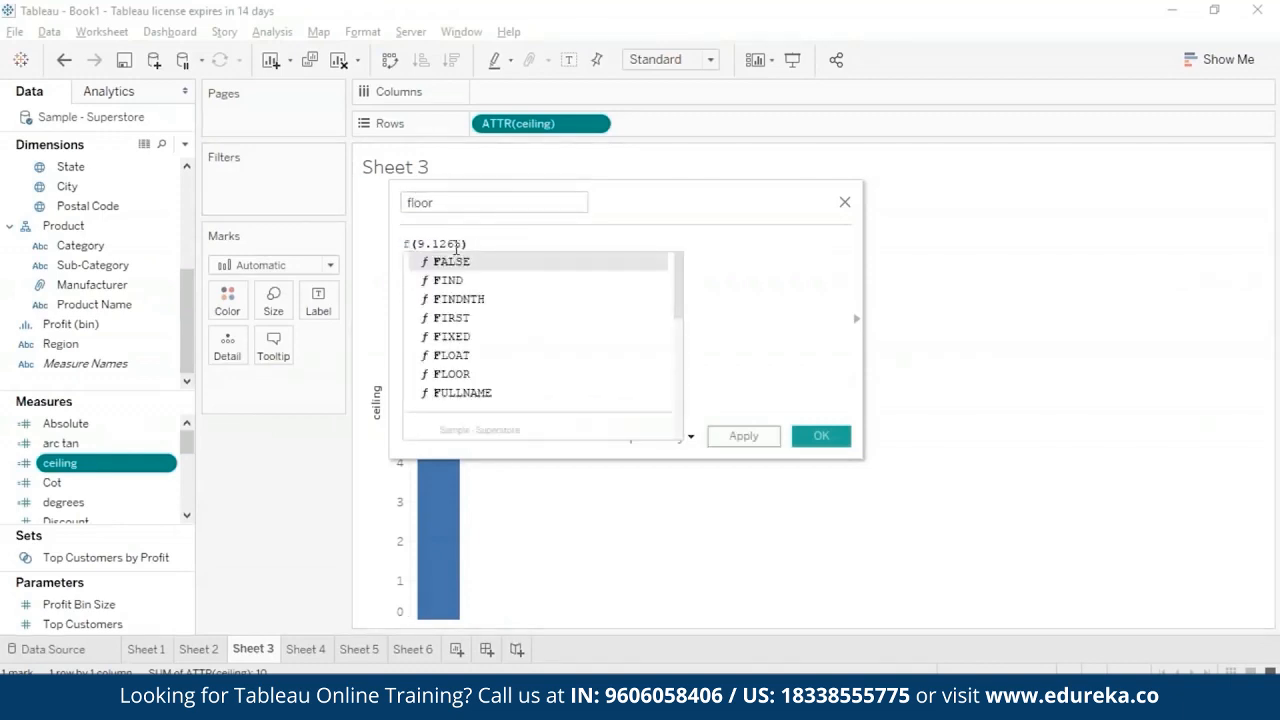
{"action": "type", "text": "loo"}
{"action": "key", "text": "Return"}
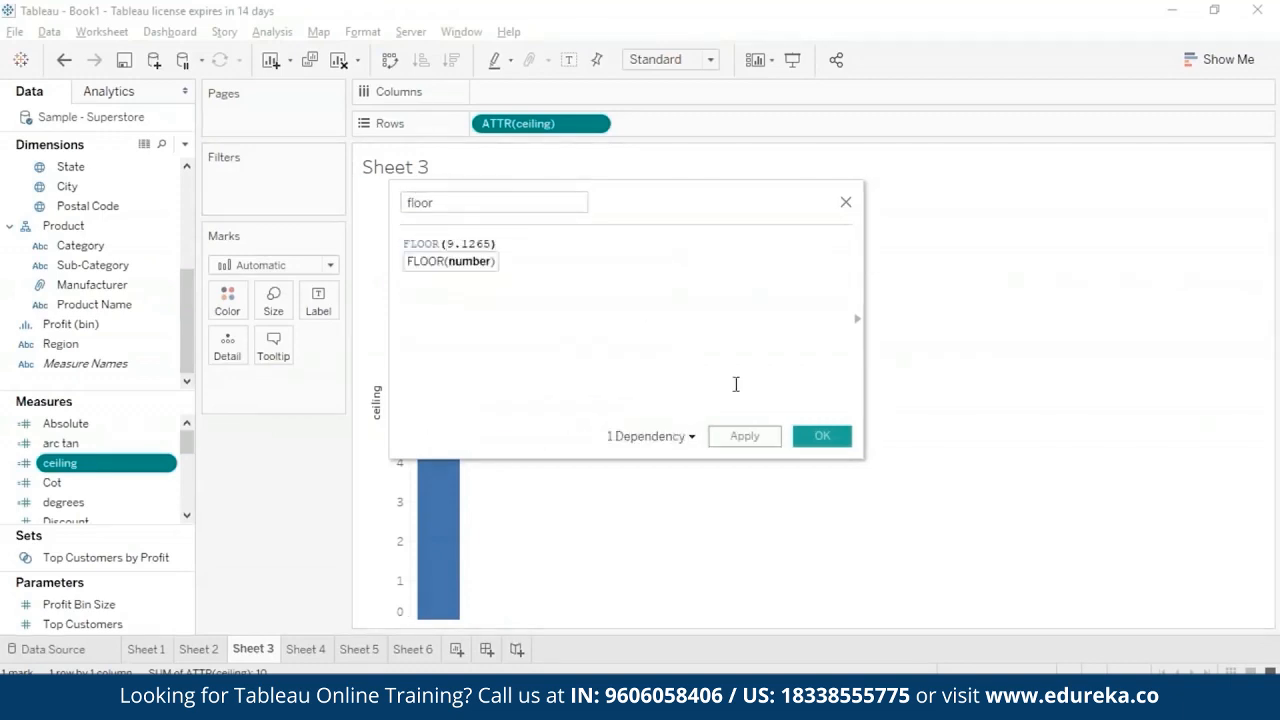
{"action": "left_click", "coordinate": [745, 438]}
{"action": "left_click", "coordinate": [820, 436]}
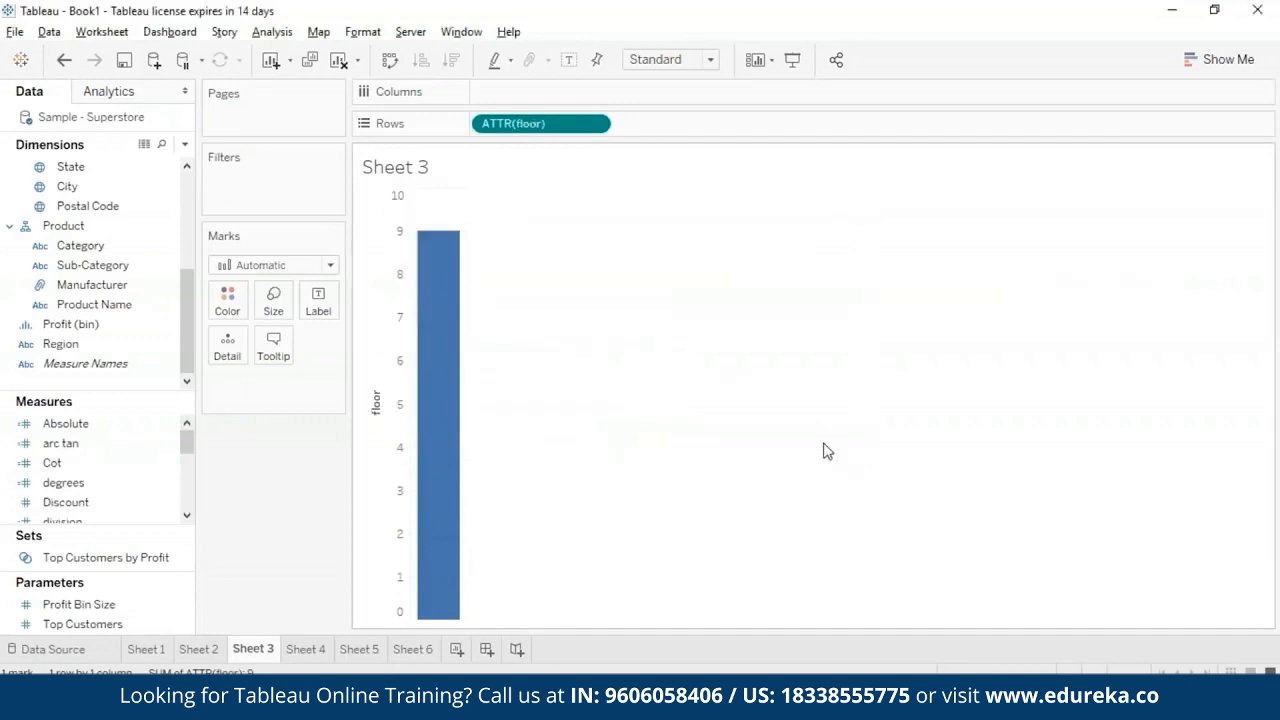
{"action": "mouse_move", "coordinate": [434, 240]}
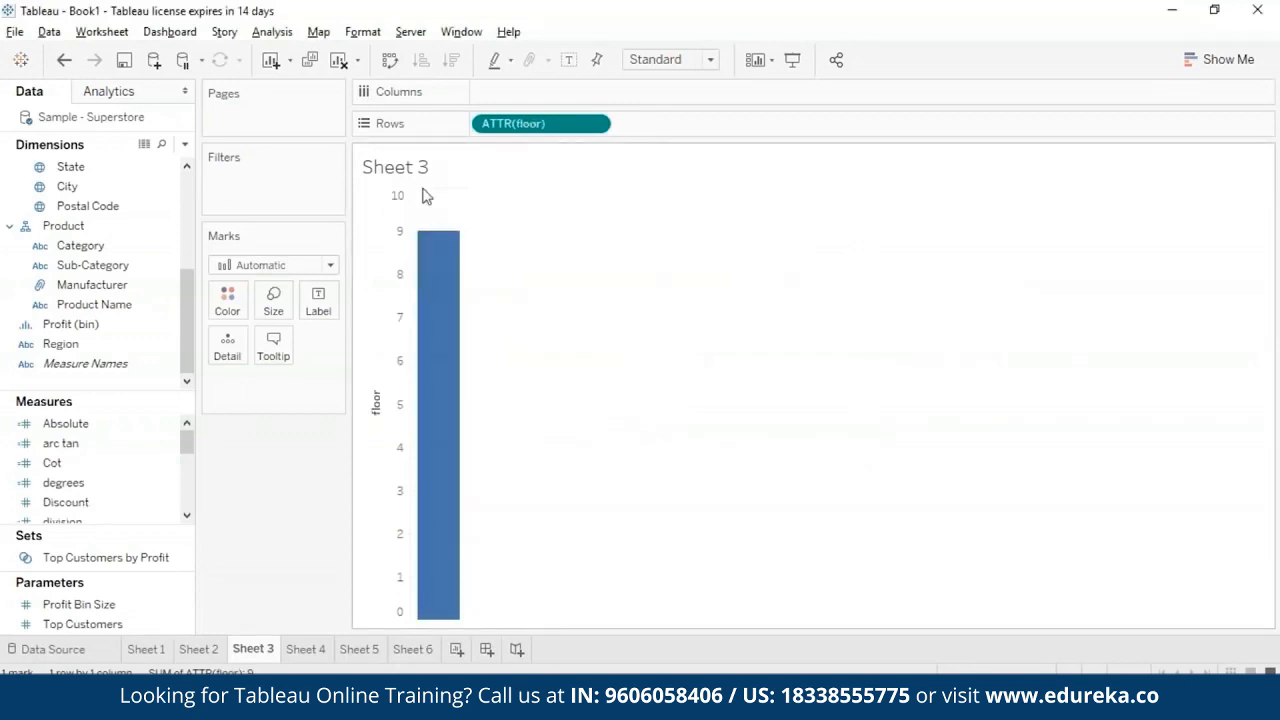
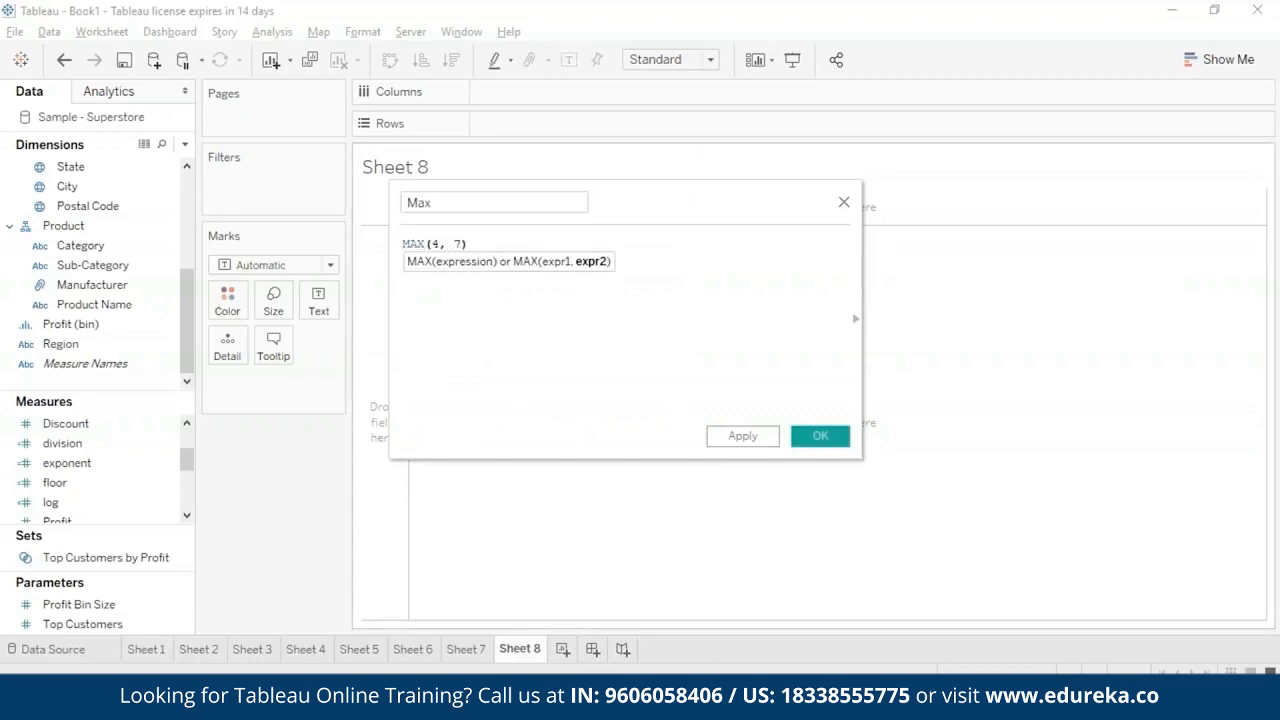
- Save the Max calculated field with the formula MAX(4, 7) and show it as text on Sheet 8, aggregated as an attribute
{"action": "left_click", "coordinate": [762, 440]}
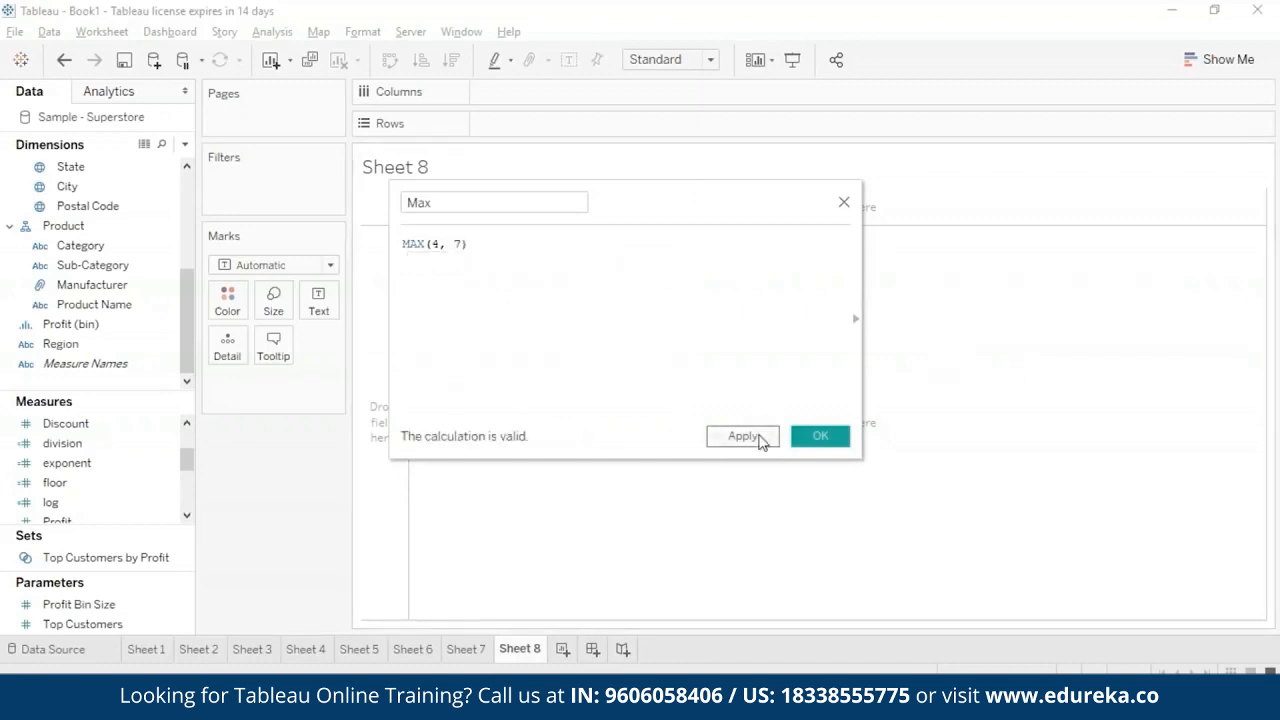
{"action": "left_click", "coordinate": [812, 438]}
{"action": "left_click_drag", "start_coordinate": [56, 502], "coordinate": [560, 252]}
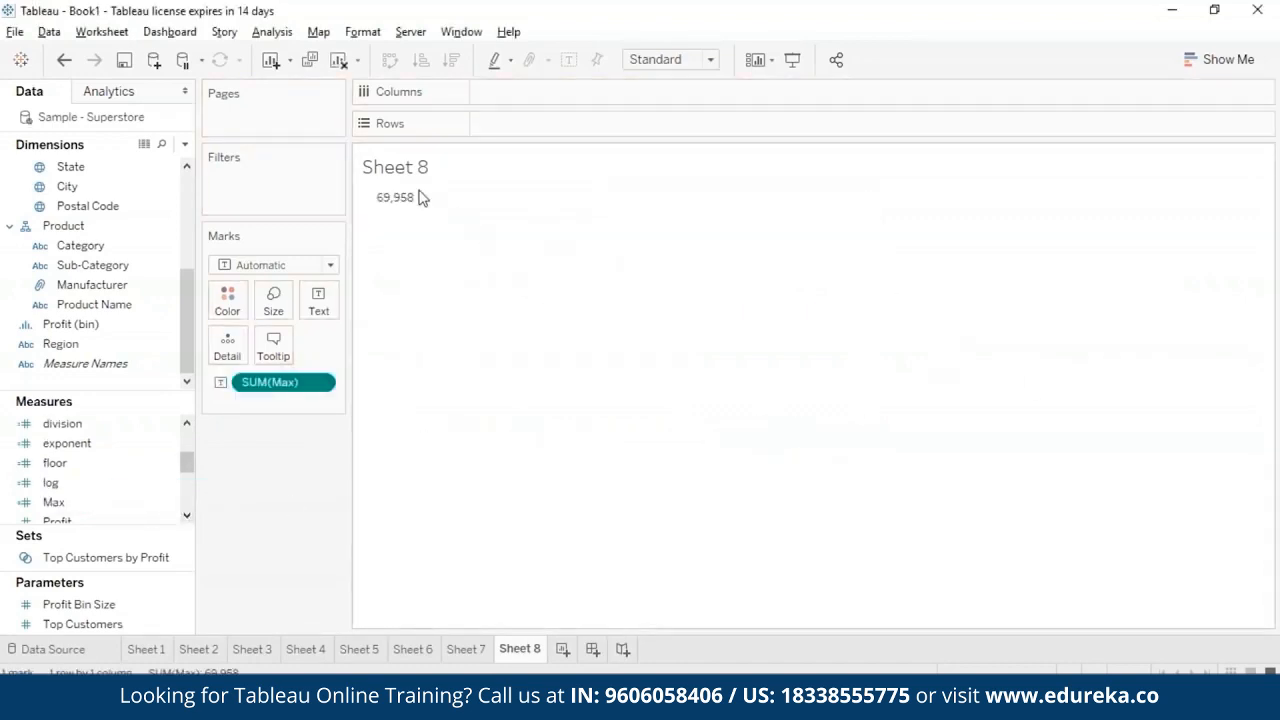
{"action": "left_click", "coordinate": [319, 383]}
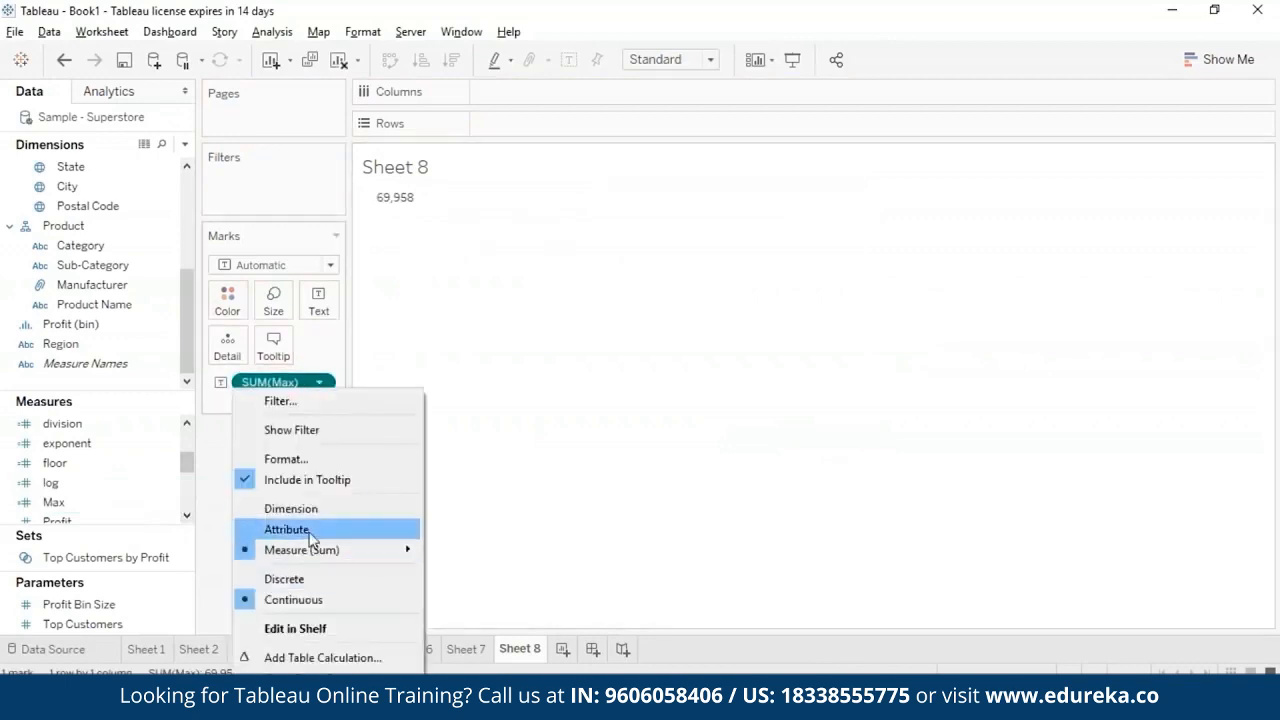
{"action": "left_click", "coordinate": [317, 527]}
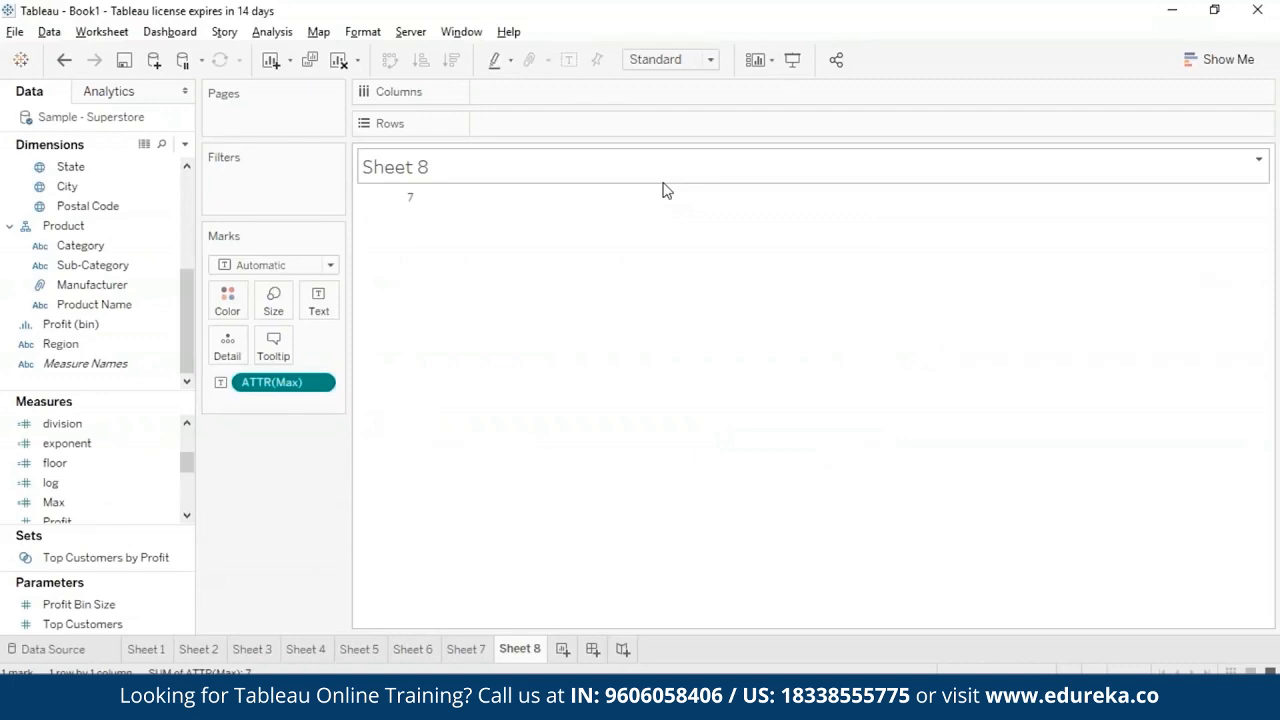
- Edit the Max calculated field so its formula becomes MAX([Profit], [Sales]) and save it
{"action": "right_click", "coordinate": [165, 505]}
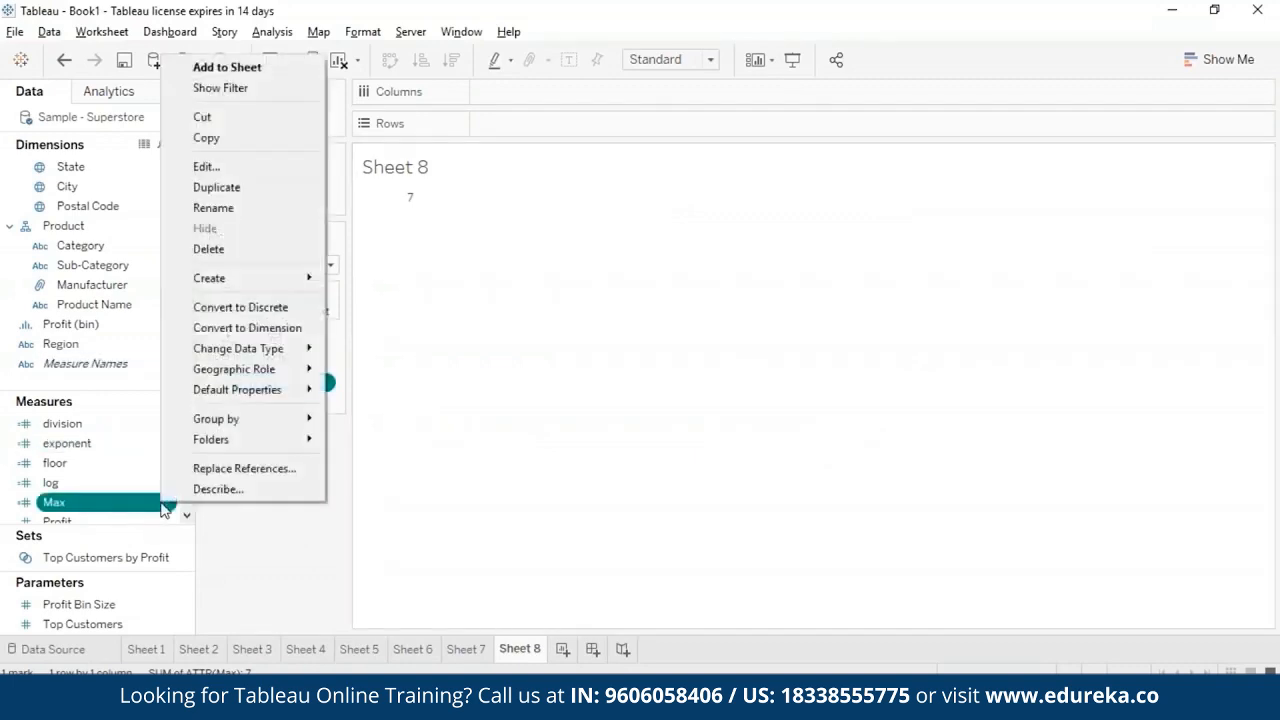
{"action": "left_click", "coordinate": [280, 170]}
{"action": "key", "text": "Left"}
{"action": "key", "text": "BackSpace"}
{"action": "key", "text": "BackSpace"}
{"action": "key", "text": "BackSpace"}
{"action": "key", "text": "BackSpace"}
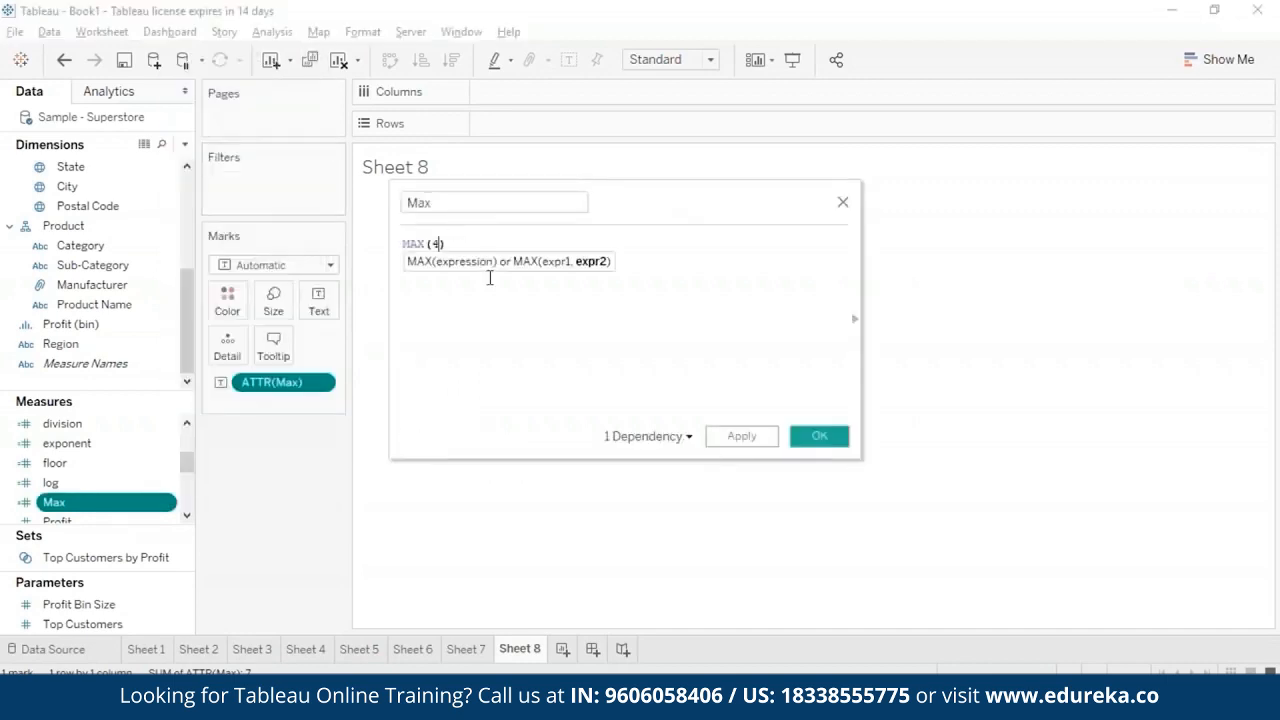
{"action": "type", "text": "profit"}
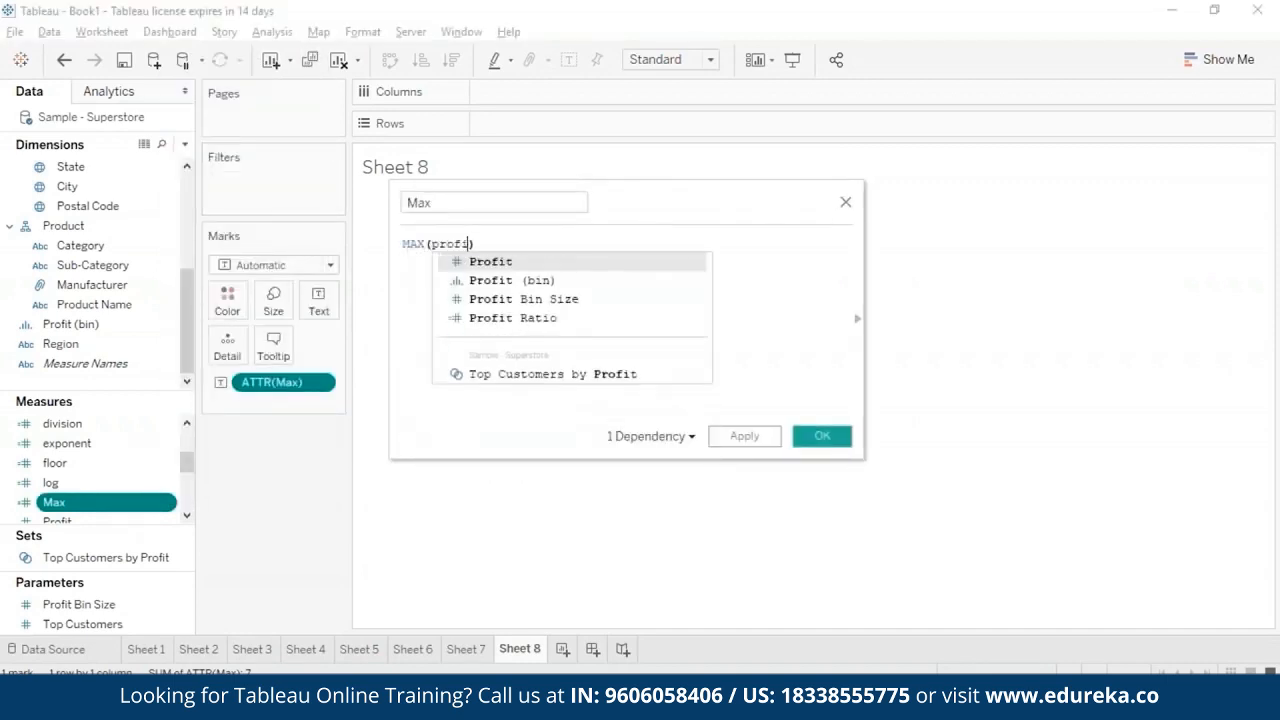
{"action": "key", "text": "Return"}
{"action": "type", "text": ", "}
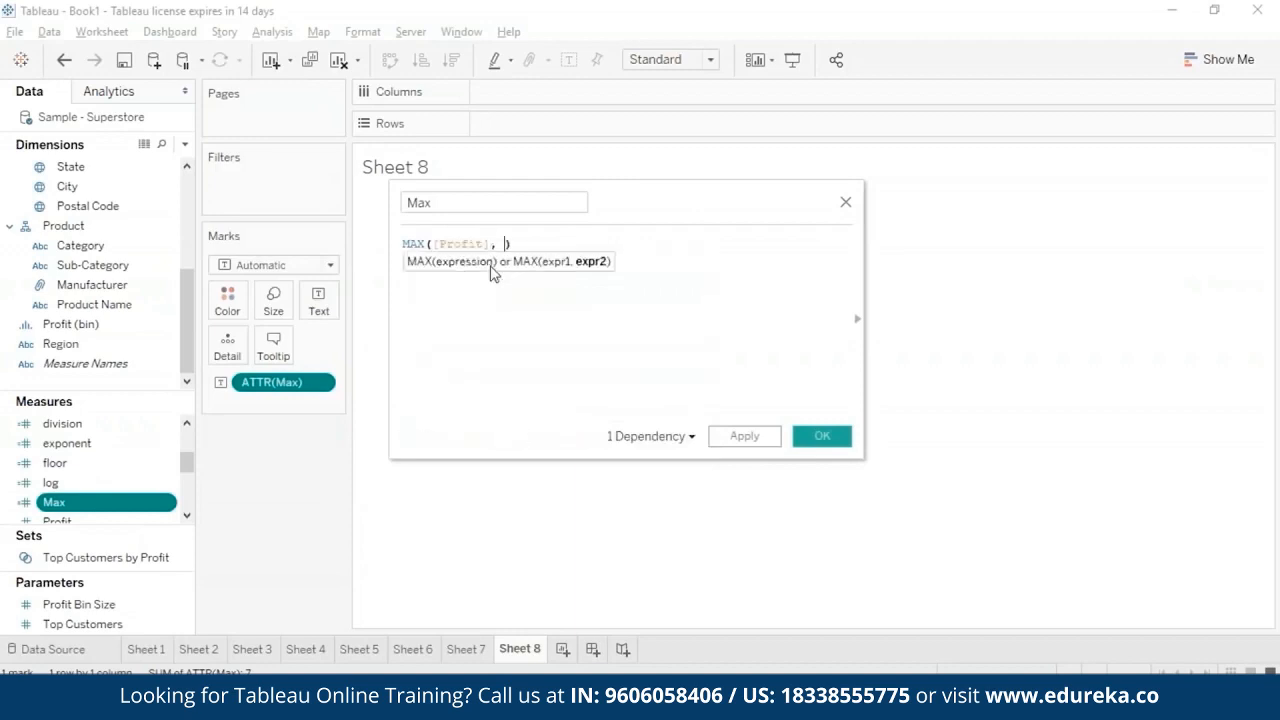
{"action": "type", "text": "sa"}
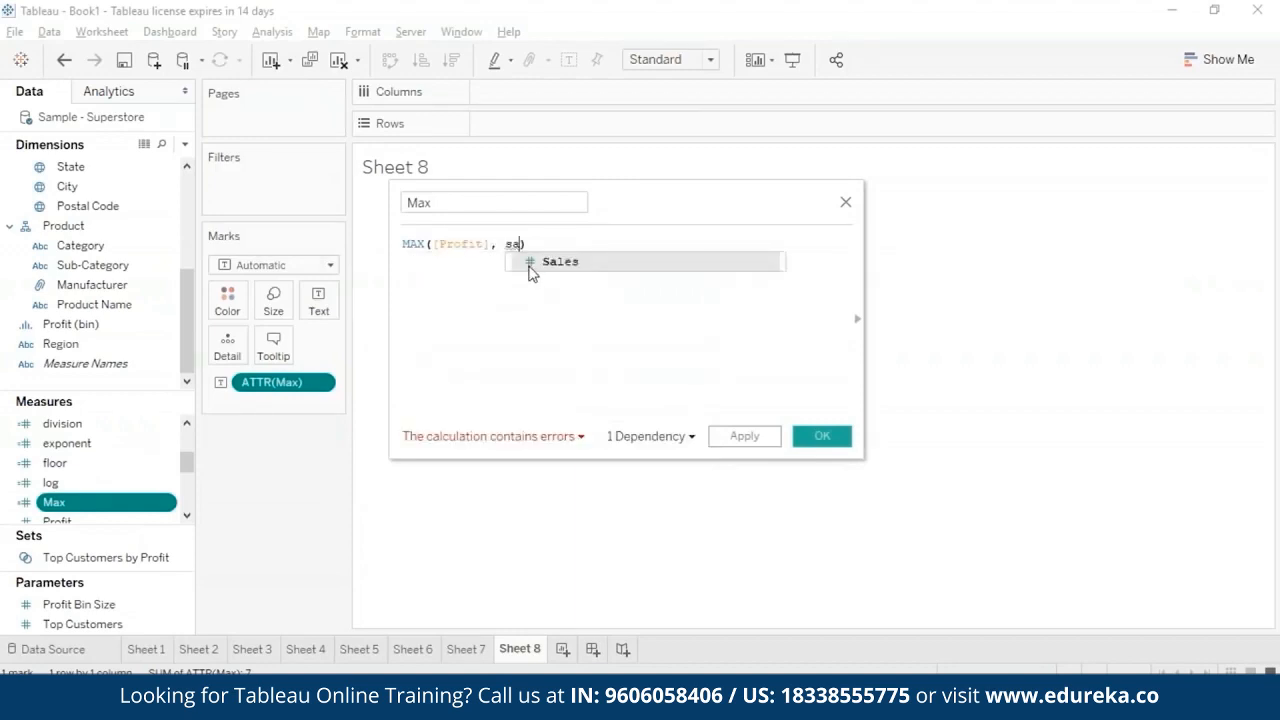
{"action": "left_click", "coordinate": [538, 264]}
{"action": "left_click", "coordinate": [822, 436]}
- Change the aggregation of the Max text mark on Sheet 8 to Sum
{"action": "left_click", "coordinate": [320, 384]}
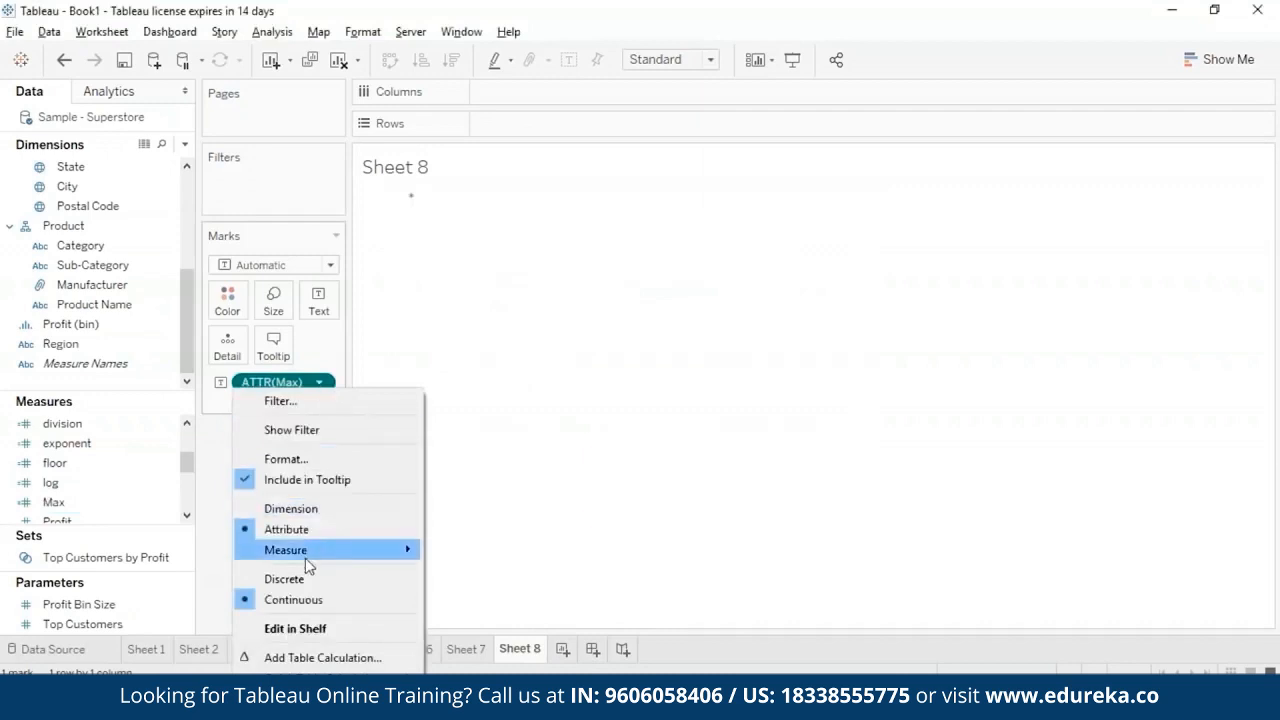
{"action": "mouse_move", "coordinate": [308, 558]}
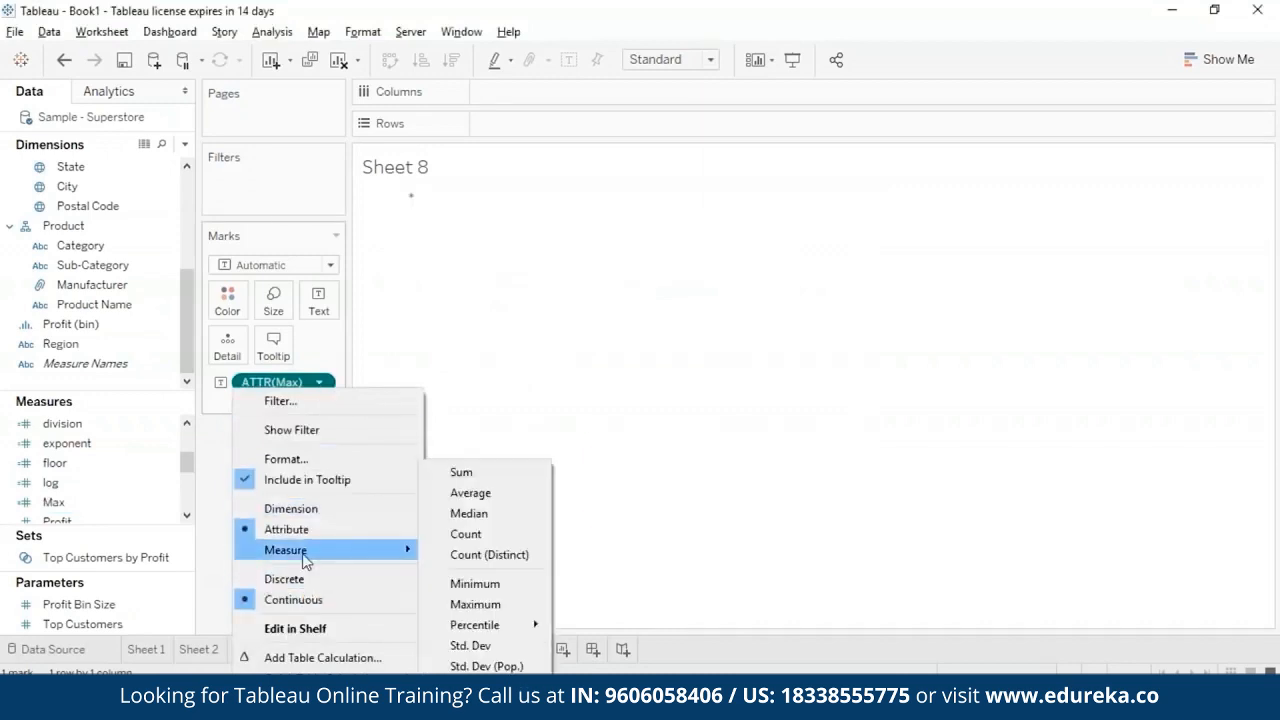
{"action": "left_click", "coordinate": [512, 481]}
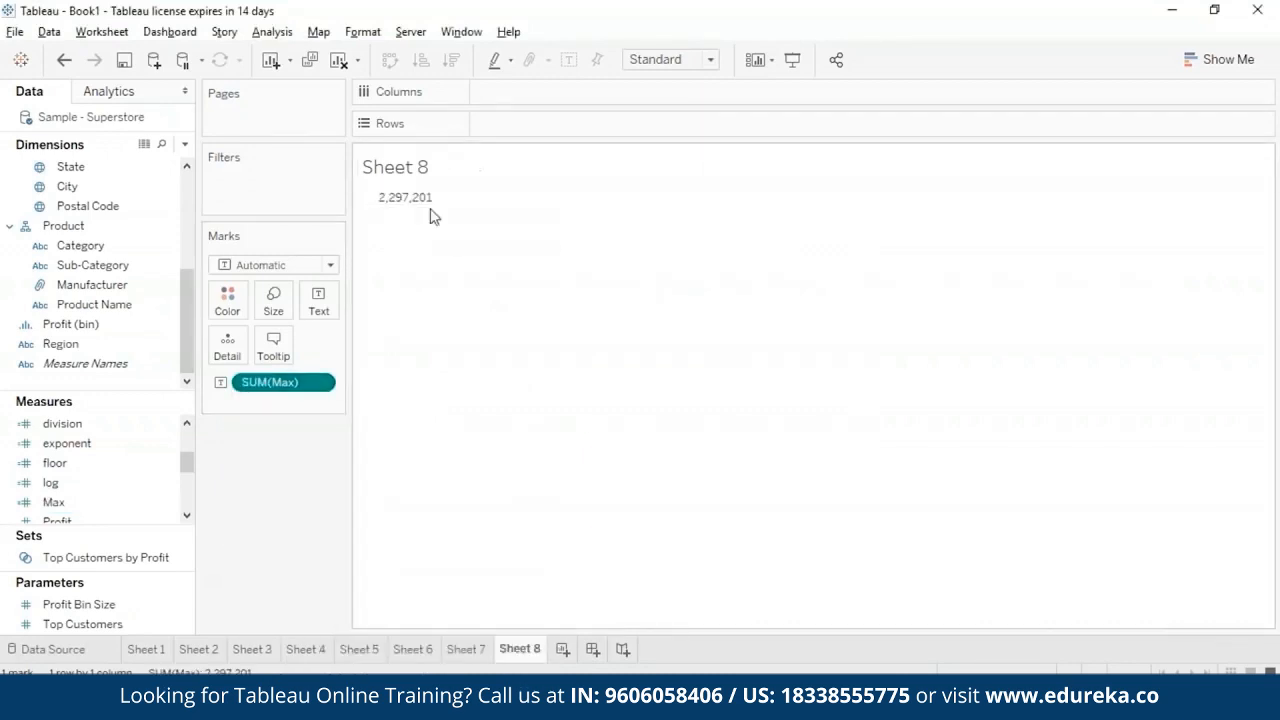
{"action": "mouse_move", "coordinate": [435, 200]}
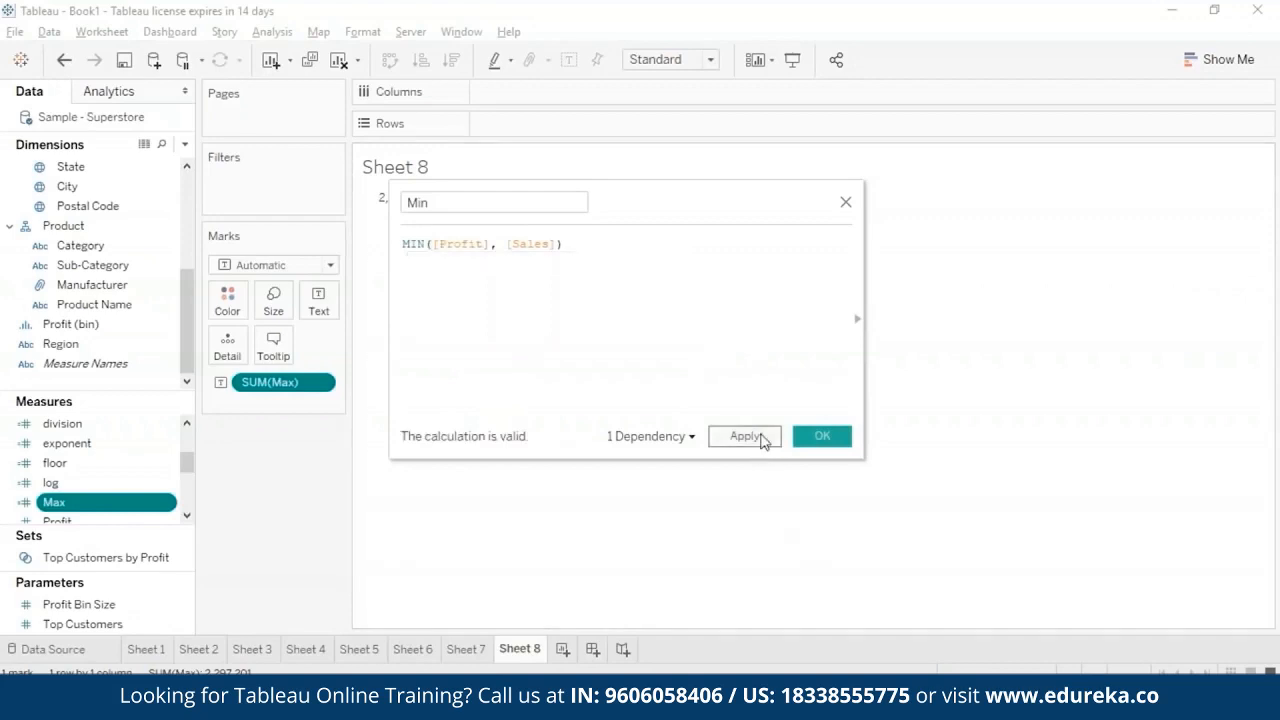
- Save the edited calculated field as Min with the formula MIN([Profit], [Sales]) to update the value on Sheet 8
{"action": "left_click", "coordinate": [762, 440]}
{"action": "left_click", "coordinate": [824, 437]}
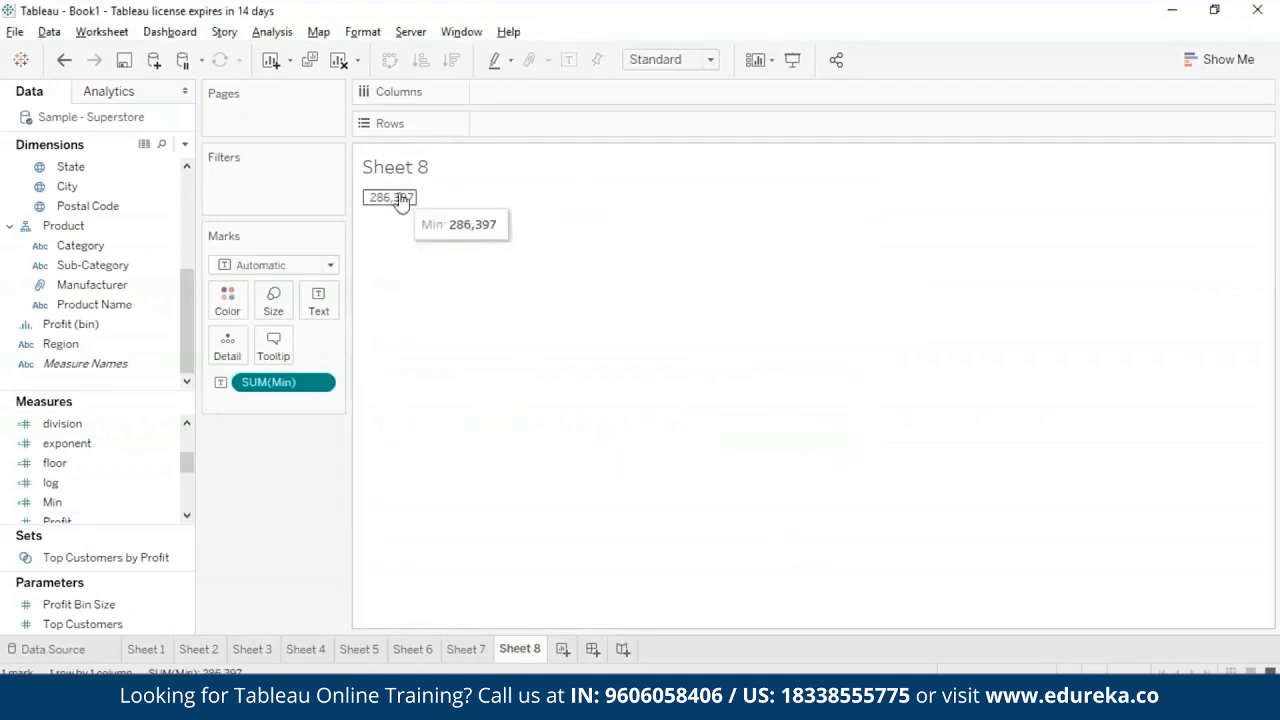
{"action": "mouse_move", "coordinate": [414, 204]}
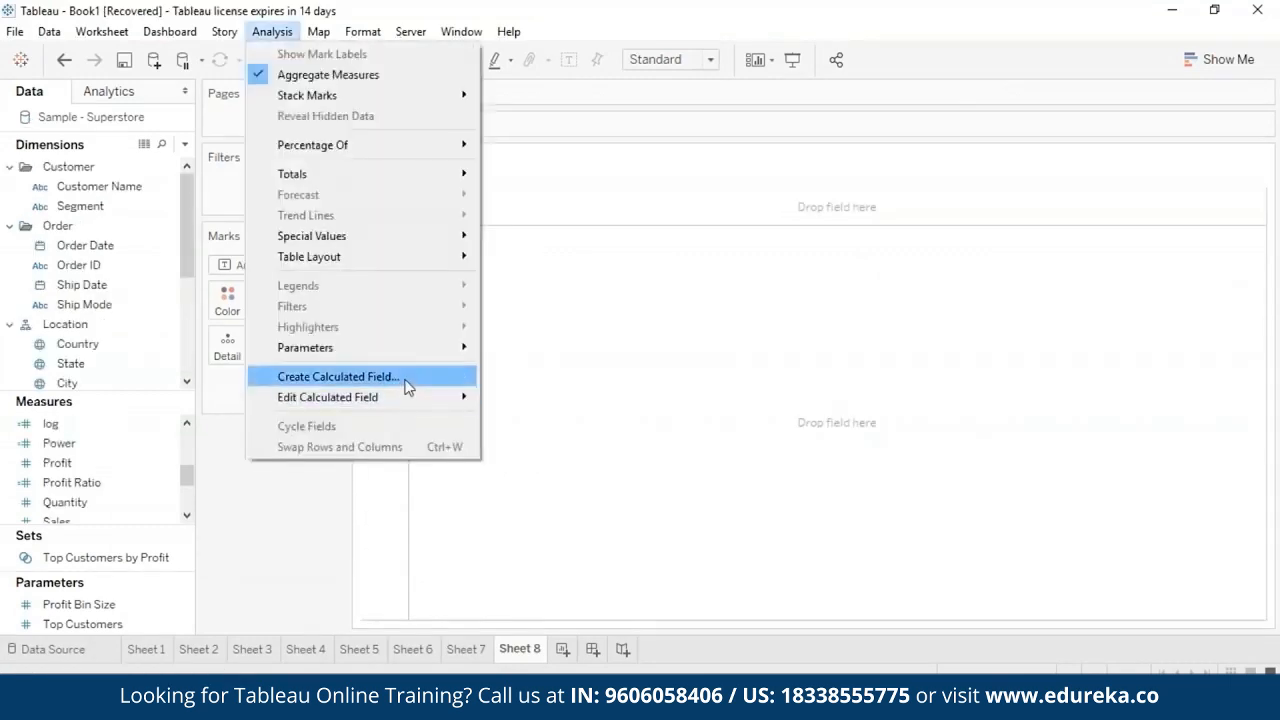
- Create a calculated field named powers with the formula POWER(10,3) and save it
{"action": "left_click", "coordinate": [406, 380]}
{"action": "type", "text": "powers"}
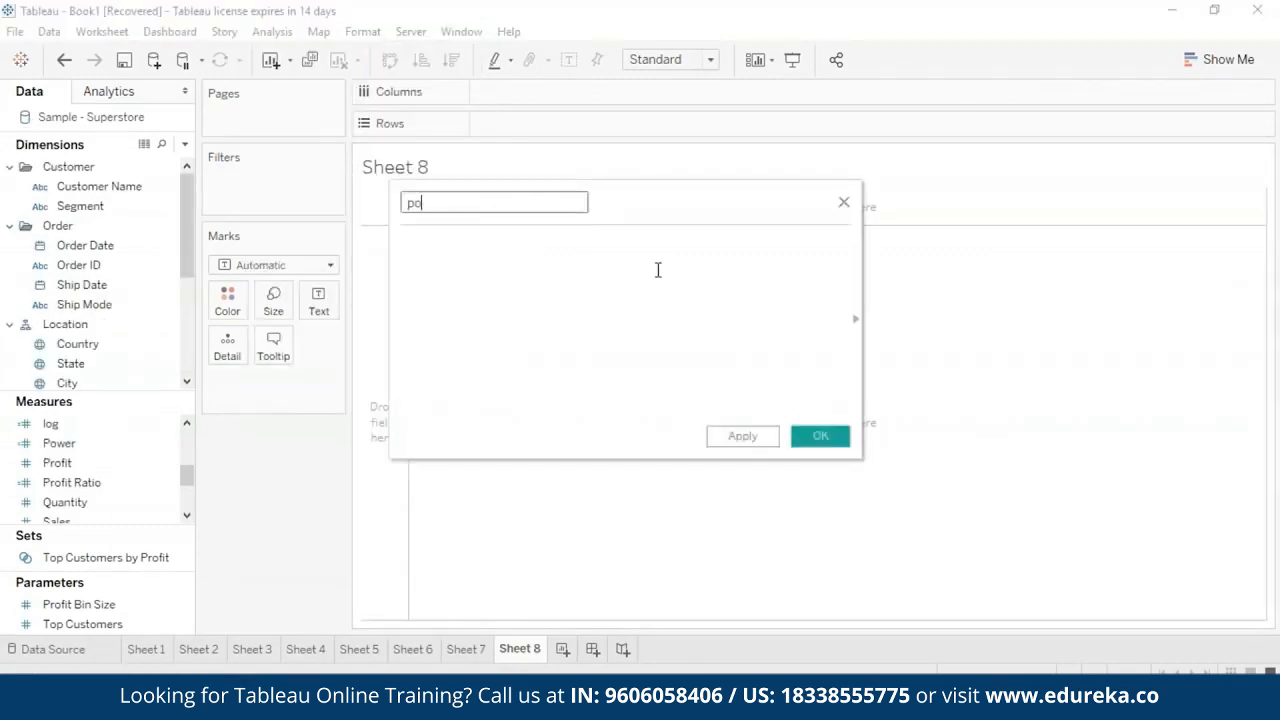
{"action": "left_click", "coordinate": [697, 258]}
{"action": "type", "text": "po"}
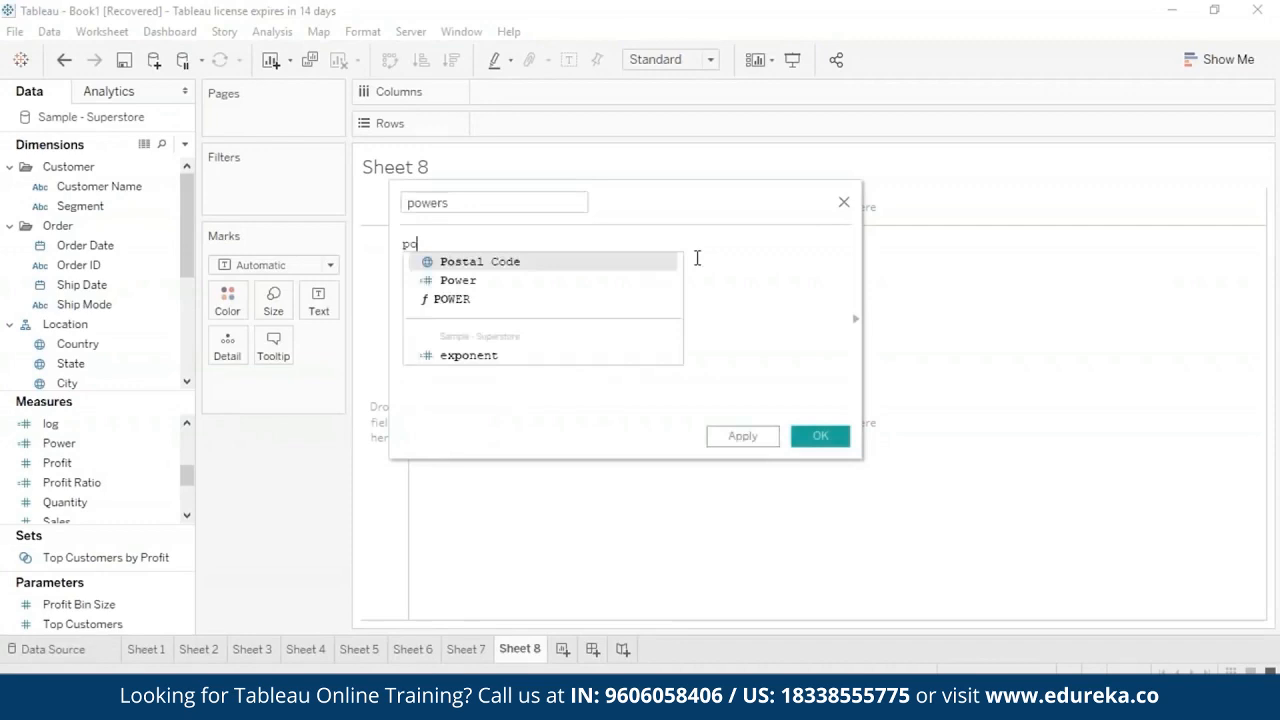
{"action": "type", "text": "we"}
{"action": "double_click", "coordinate": [651, 280]}
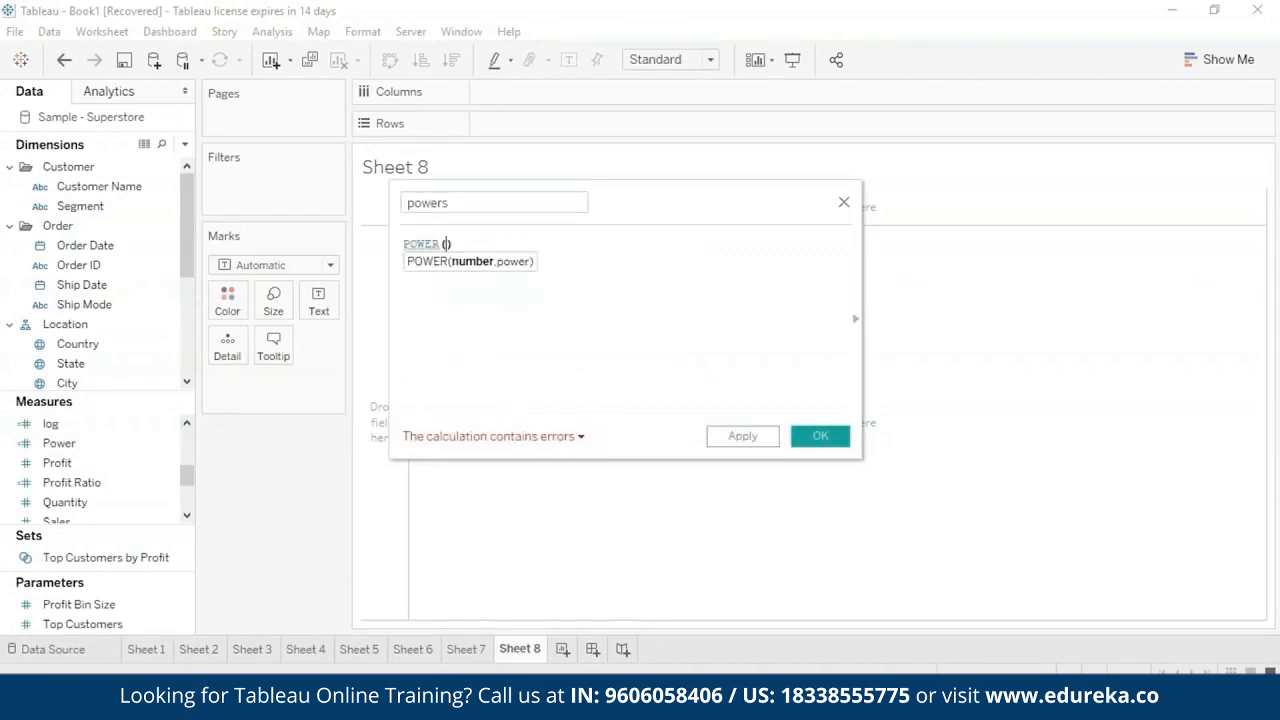
{"action": "type", "text": "5"}
{"action": "key", "text": "BackSpace"}
{"action": "type", "text": "10,3"}
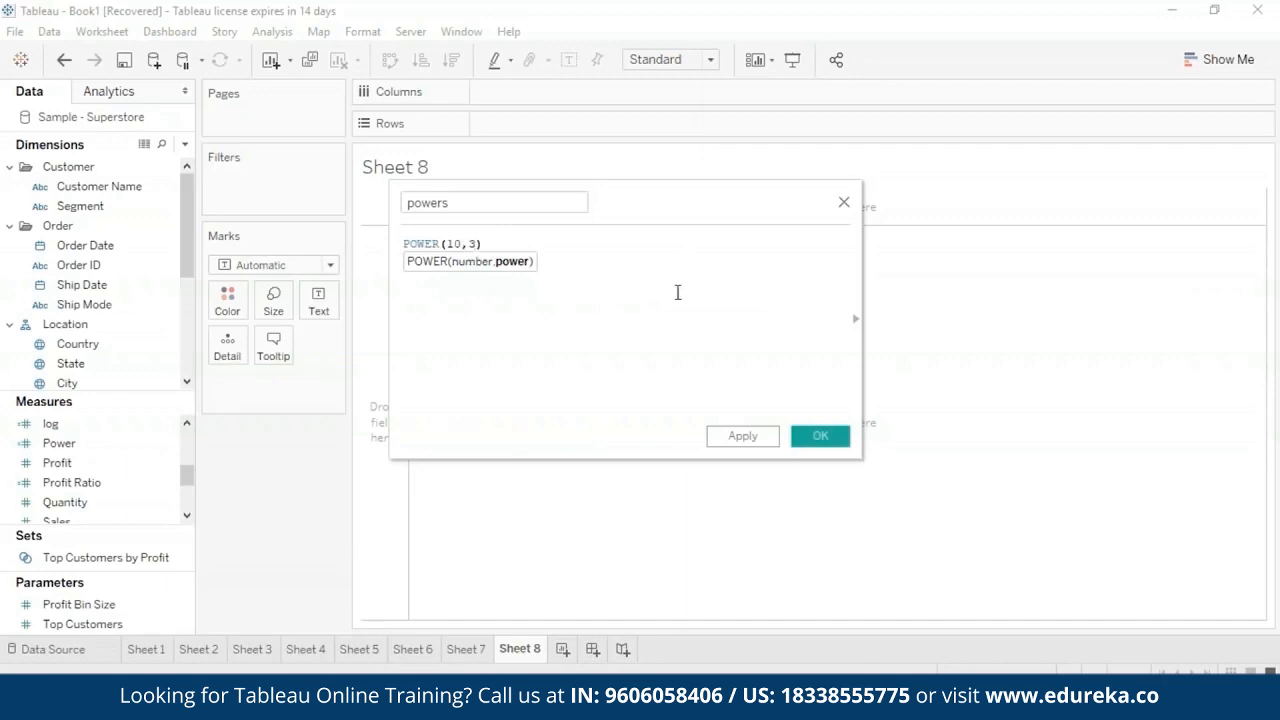
{"action": "left_click", "coordinate": [770, 436]}
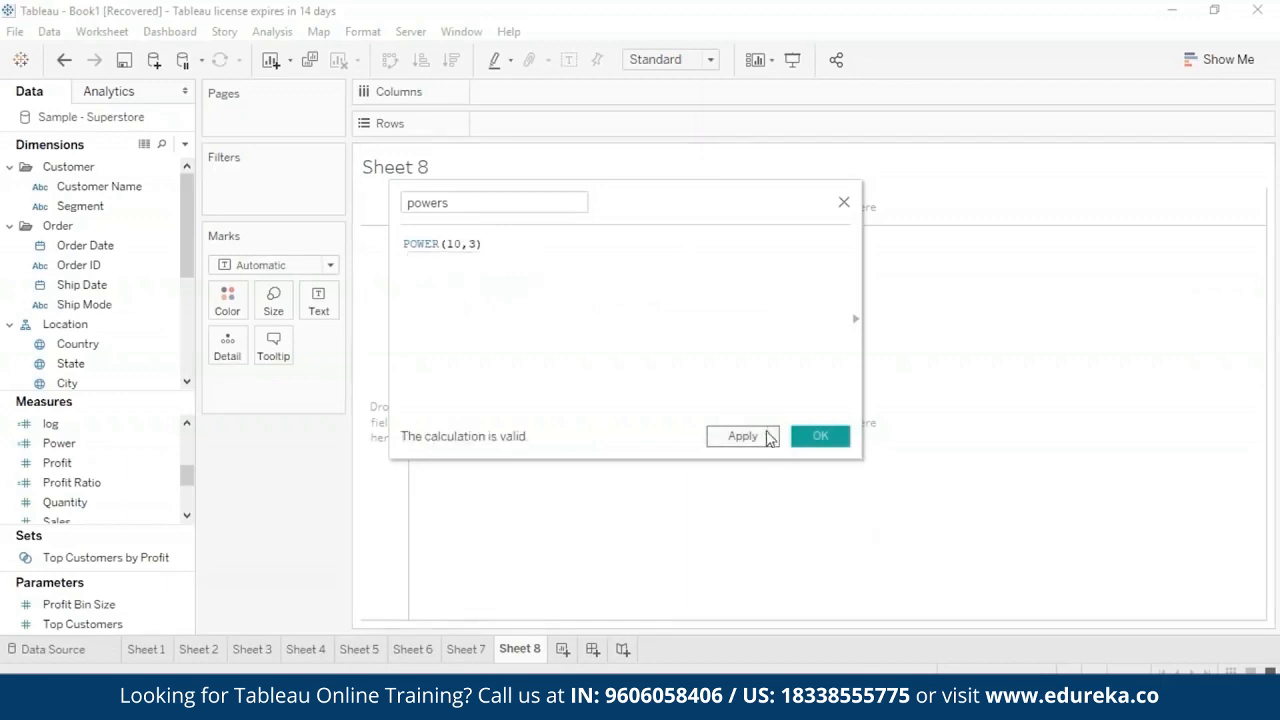
{"action": "left_click", "coordinate": [820, 436]}
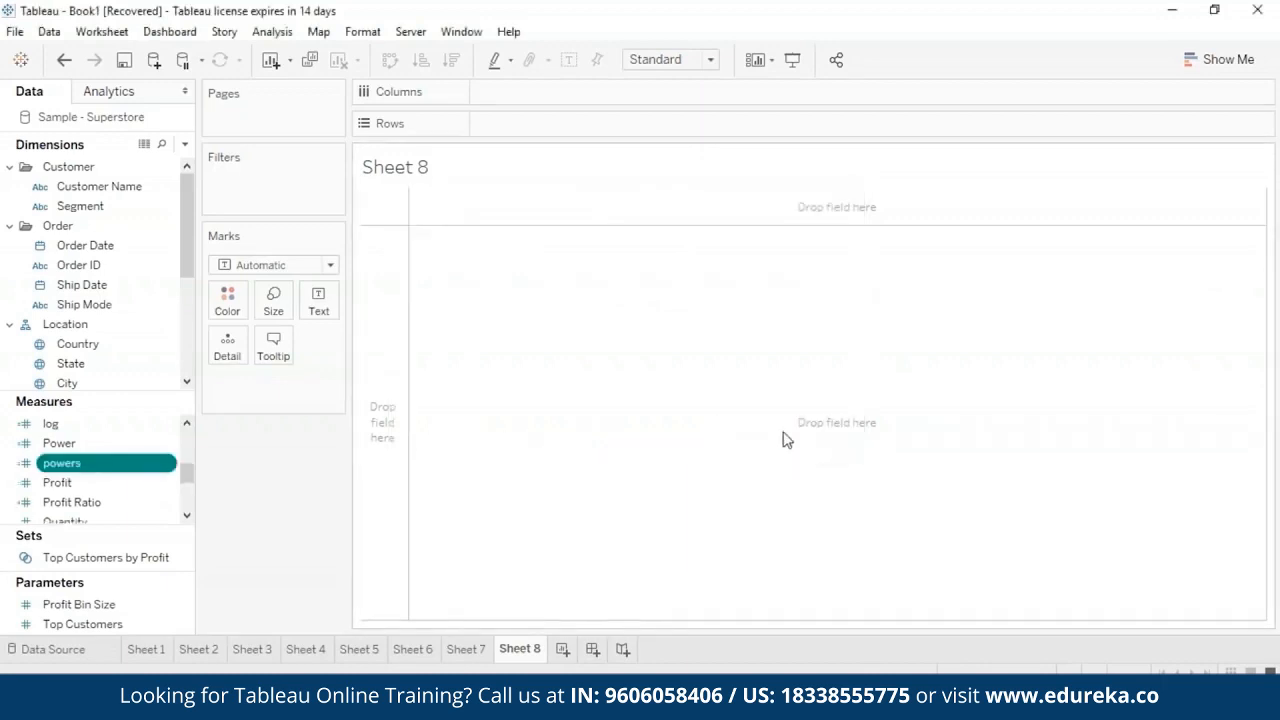
- Chart the powers measure on the rows of Sheet 8, aggregated as an attribute
{"action": "left_click_drag", "start_coordinate": [127, 470], "coordinate": [618, 124]}
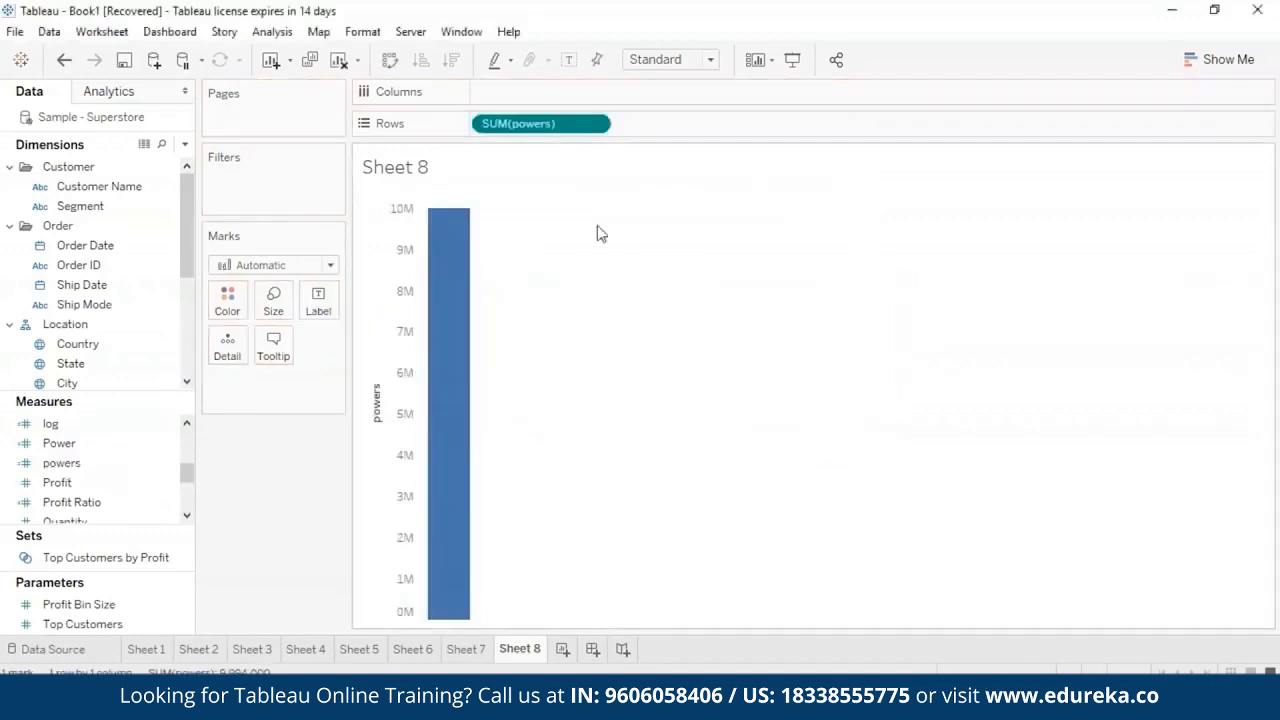
{"action": "left_click", "coordinate": [596, 125]}
{"action": "left_click", "coordinate": [574, 294]}
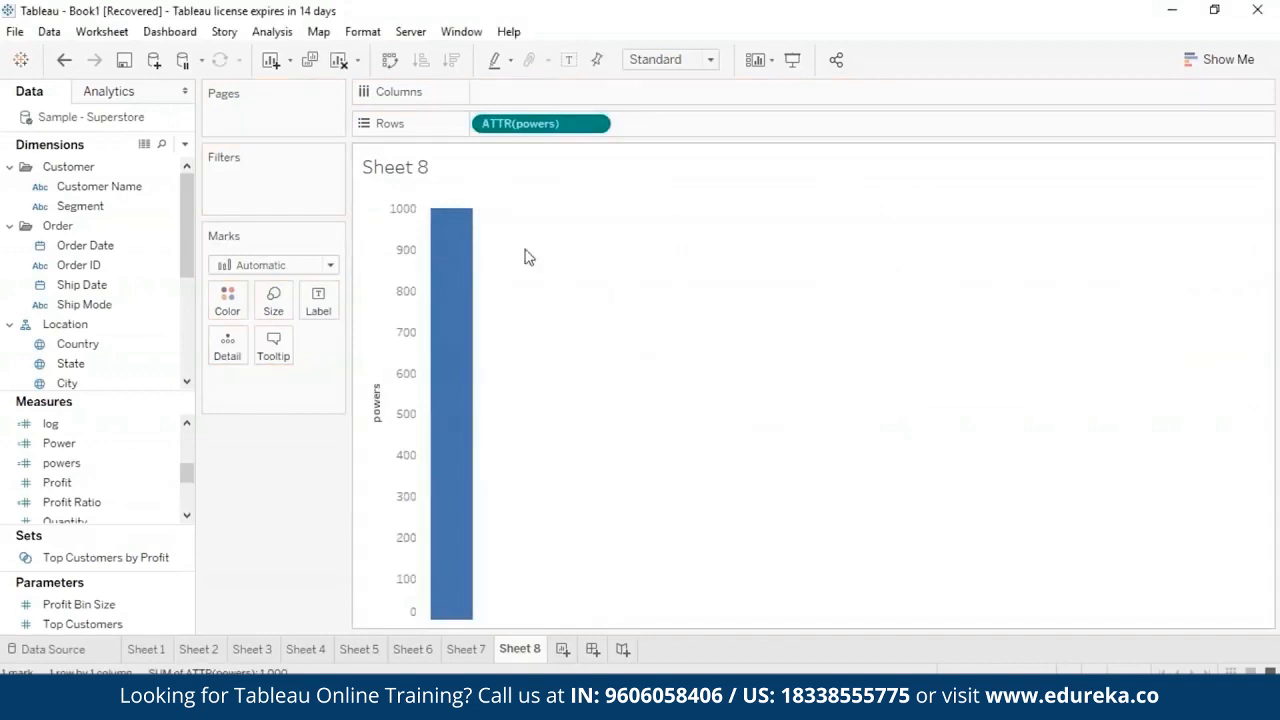
{"action": "mouse_move", "coordinate": [462, 234]}
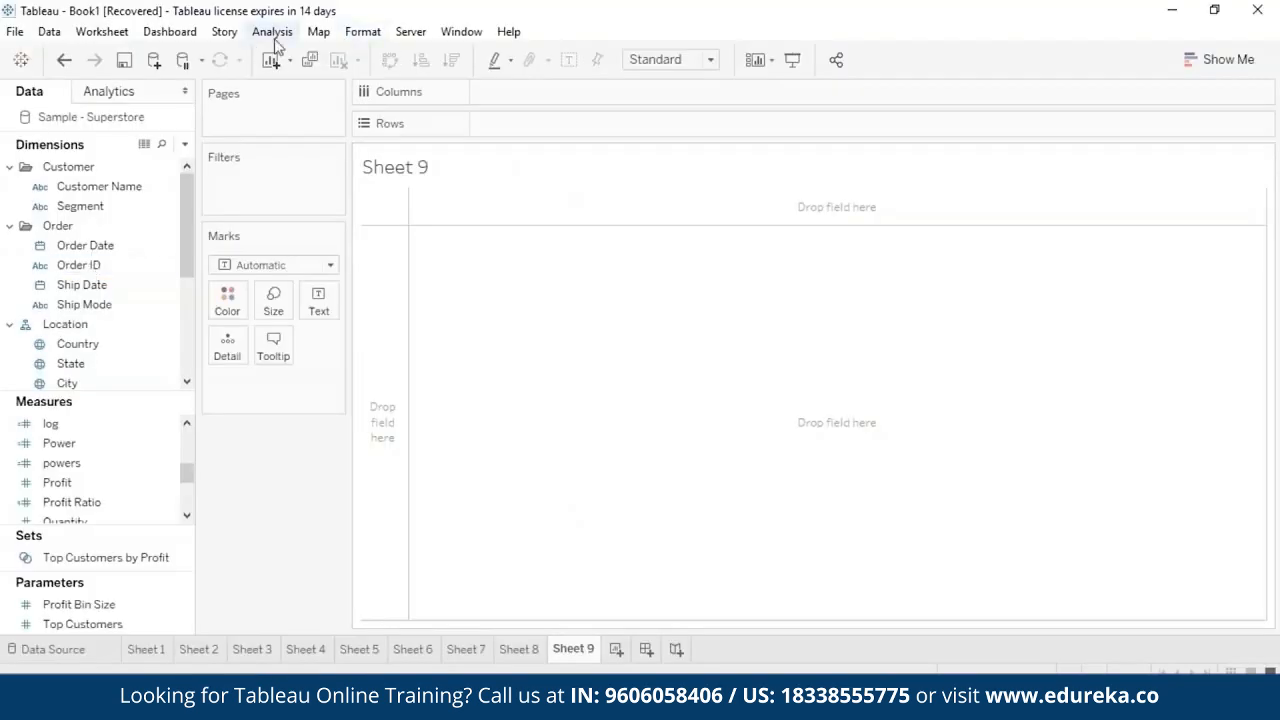
- Create a calculated field named rad with the formula RADIANS(45) on Sheet 9 and save it
{"action": "left_click", "coordinate": [272, 32]}
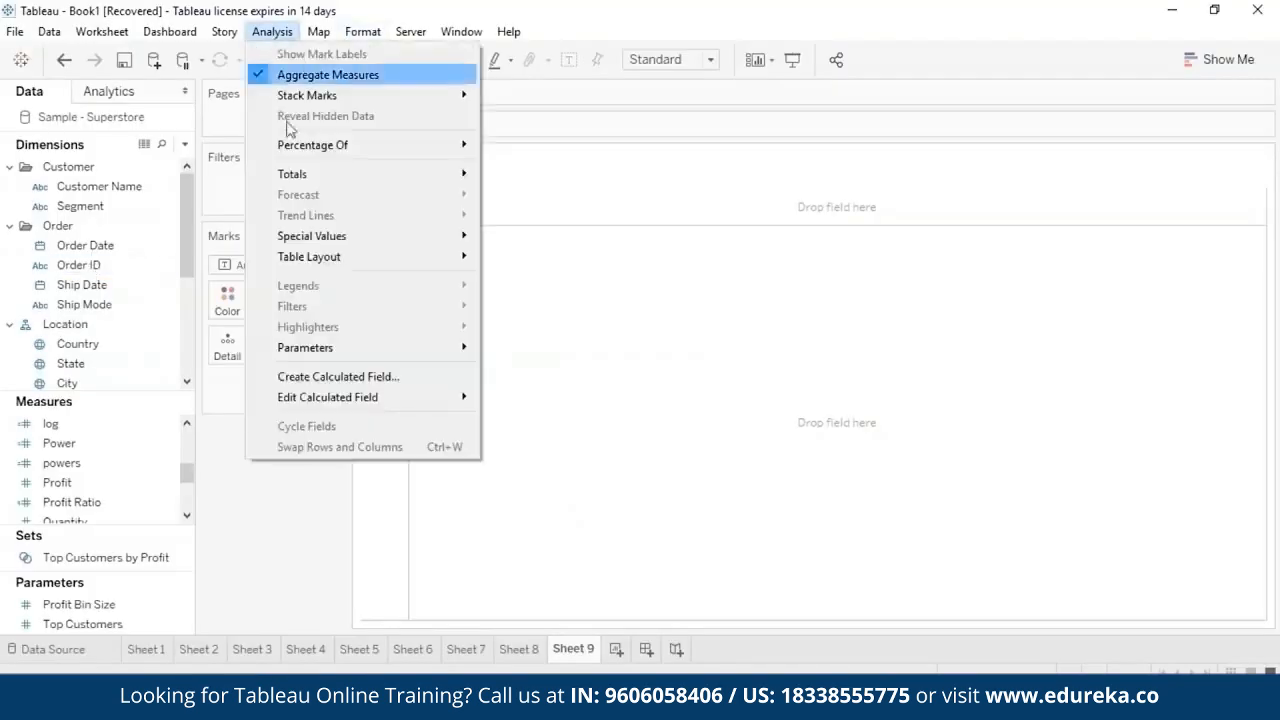
{"action": "left_click", "coordinate": [338, 376]}
{"action": "type", "text": "rad"}
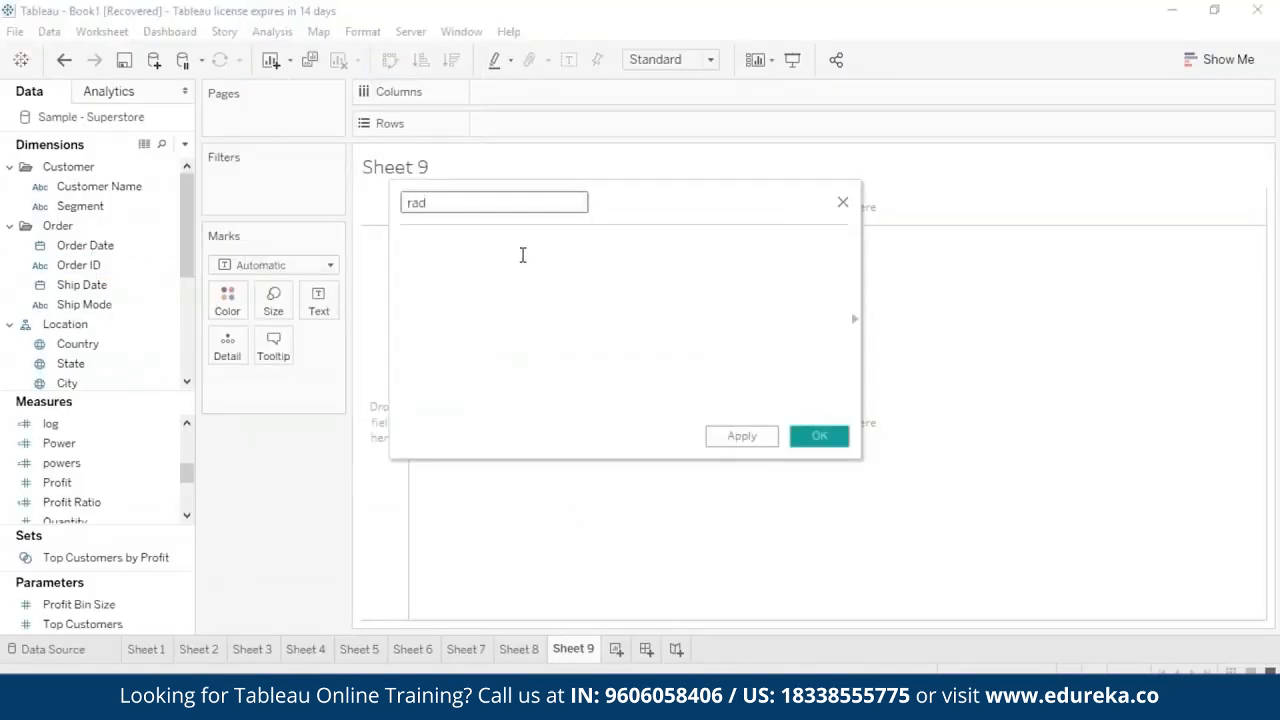
{"action": "left_click", "coordinate": [522, 255]}
{"action": "type", "text": "ra"}
{"action": "key", "text": "Return"}
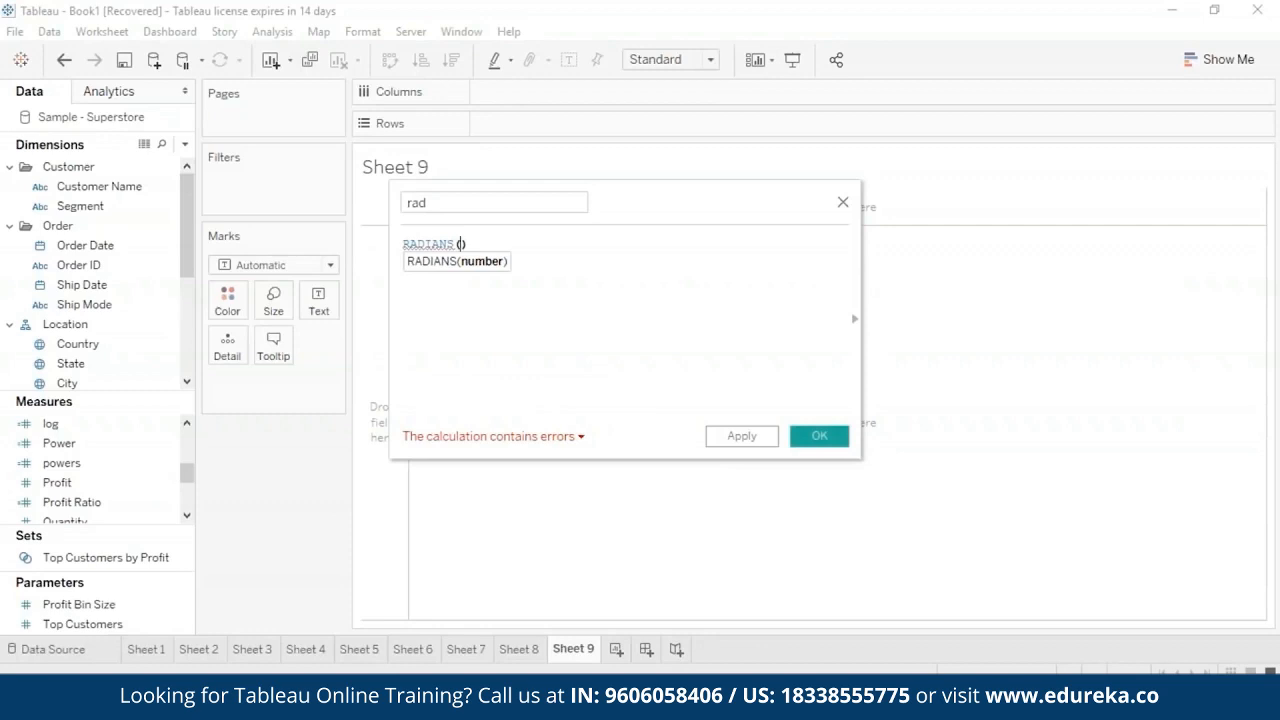
{"action": "type", "text": "45"}
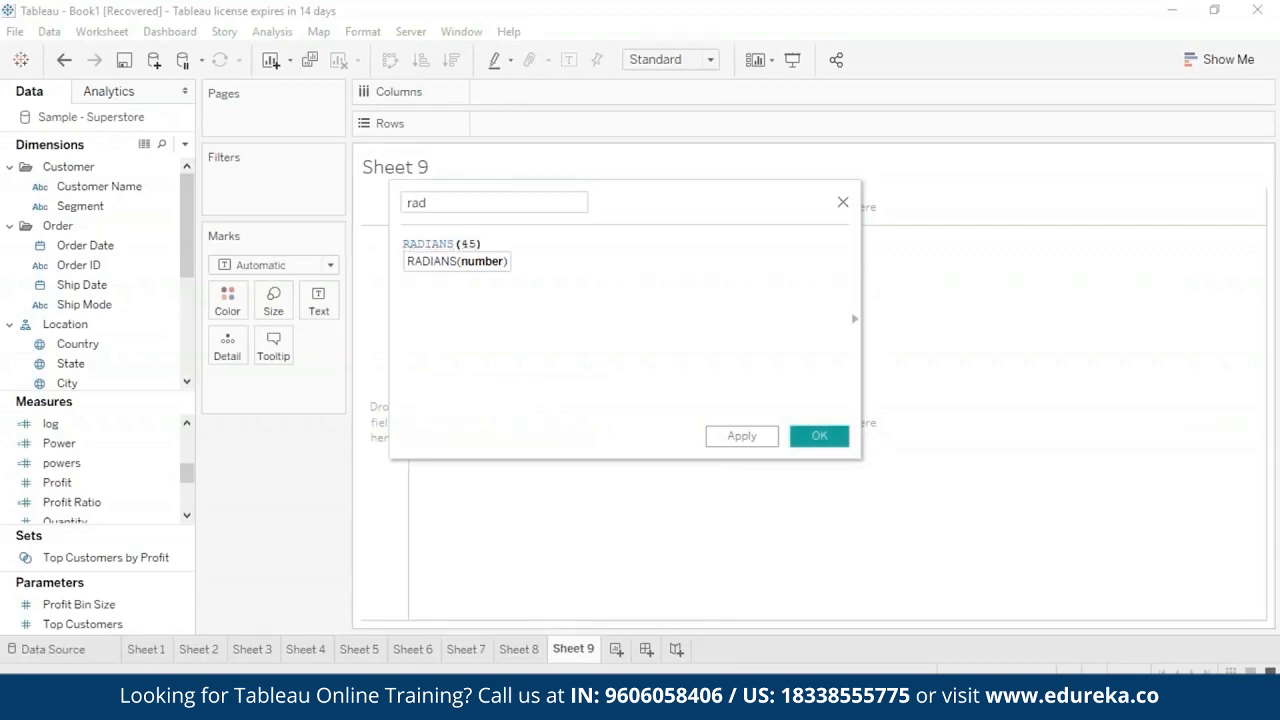
{"action": "left_click", "coordinate": [741, 436]}
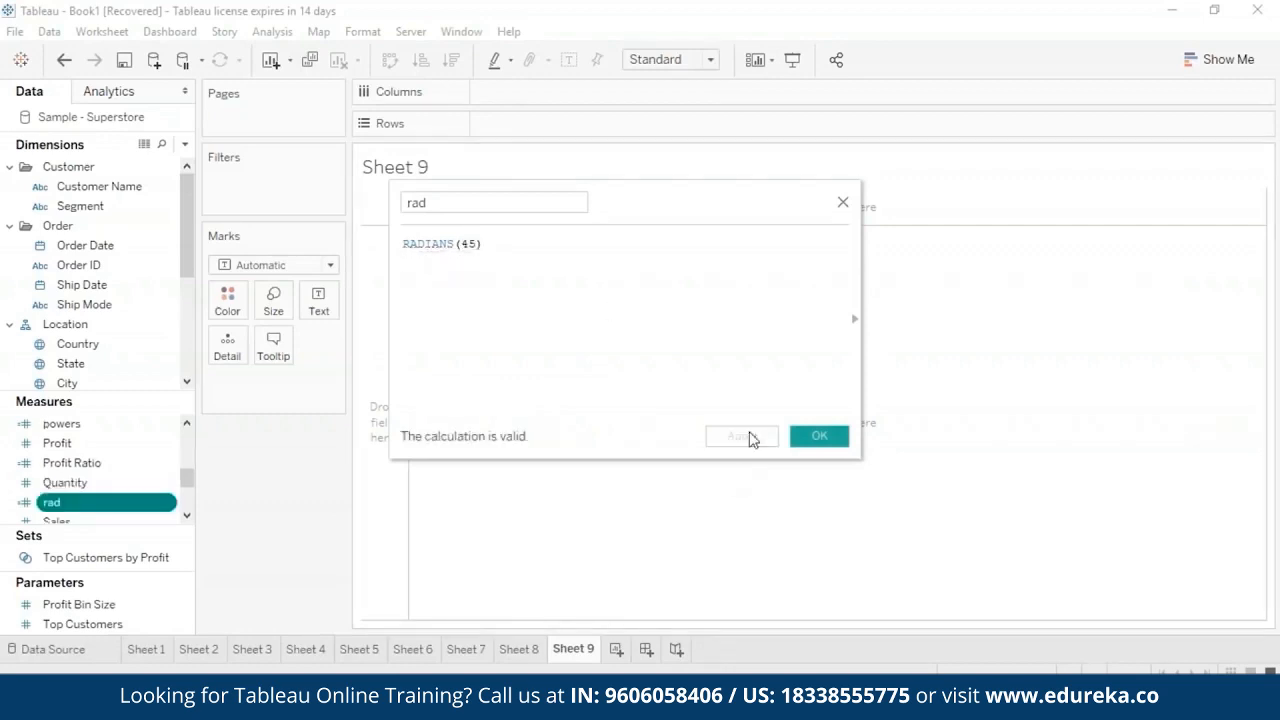
{"action": "left_click", "coordinate": [824, 440]}
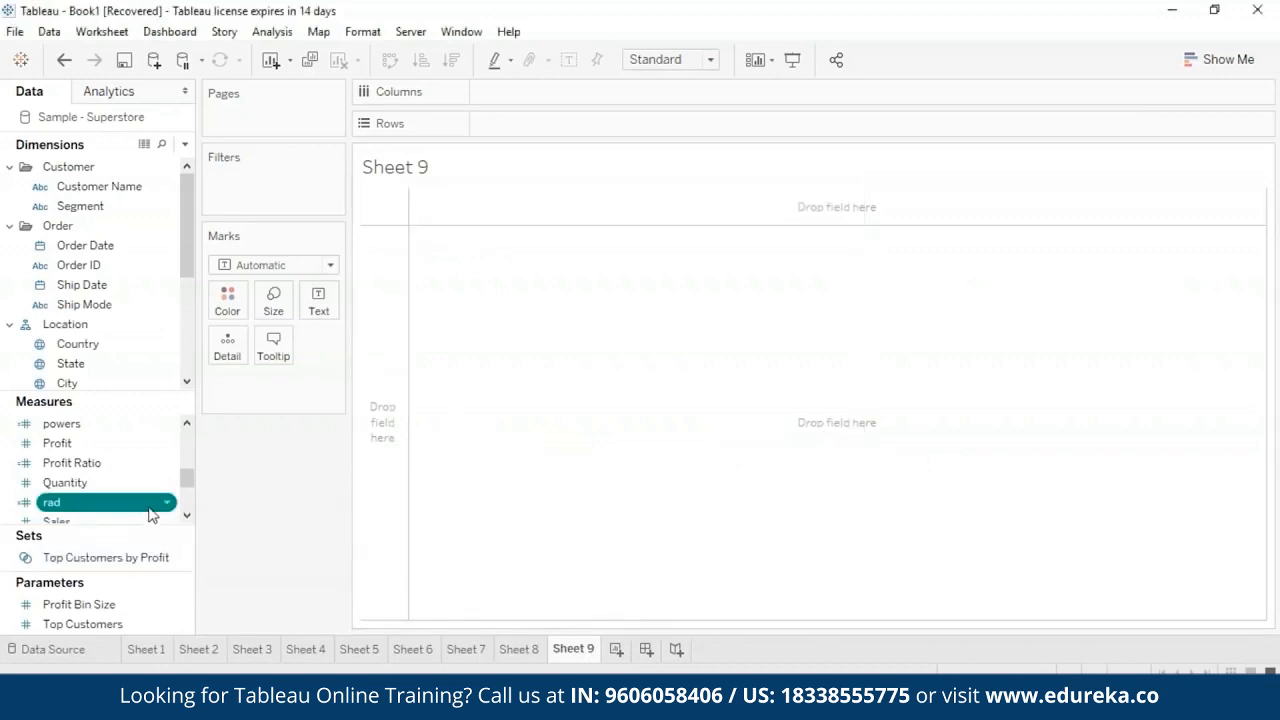
- Chart the rad measure on the rows of Sheet 9, aggregated as an attribute
{"action": "left_click_drag", "start_coordinate": [151, 512], "coordinate": [632, 125]}
{"action": "left_click", "coordinate": [594, 123]}
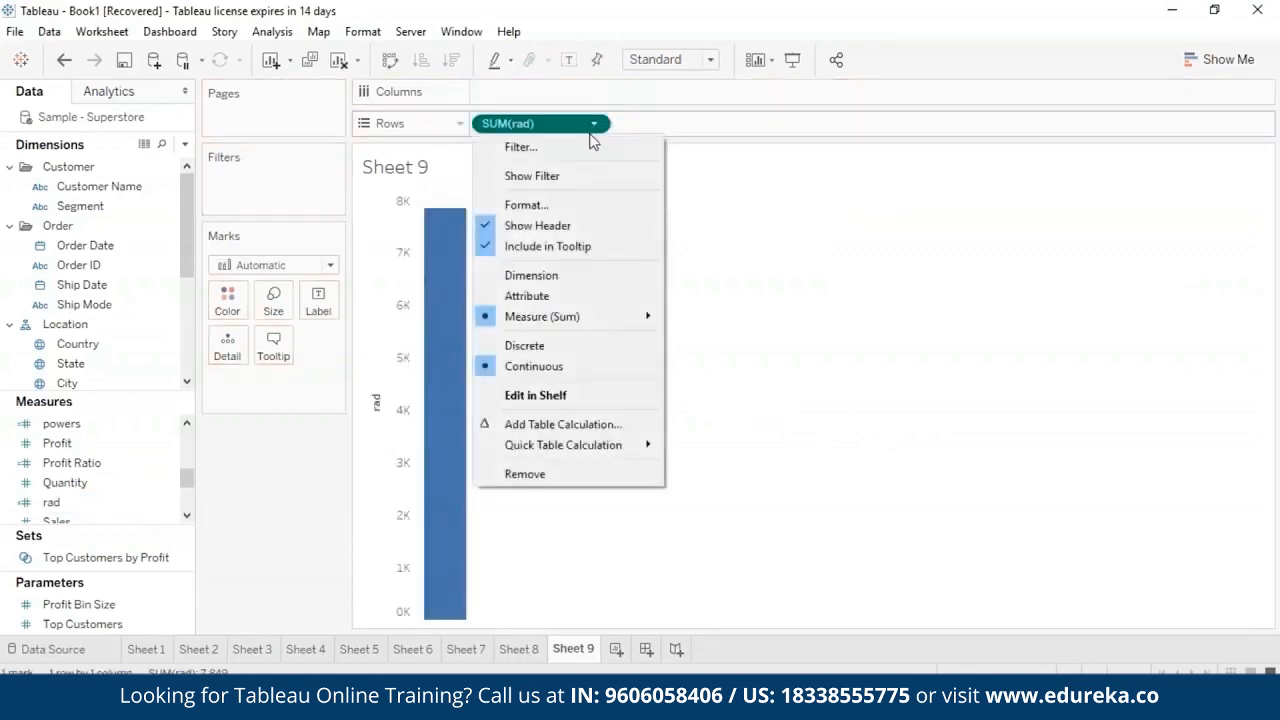
{"action": "left_click", "coordinate": [583, 300]}
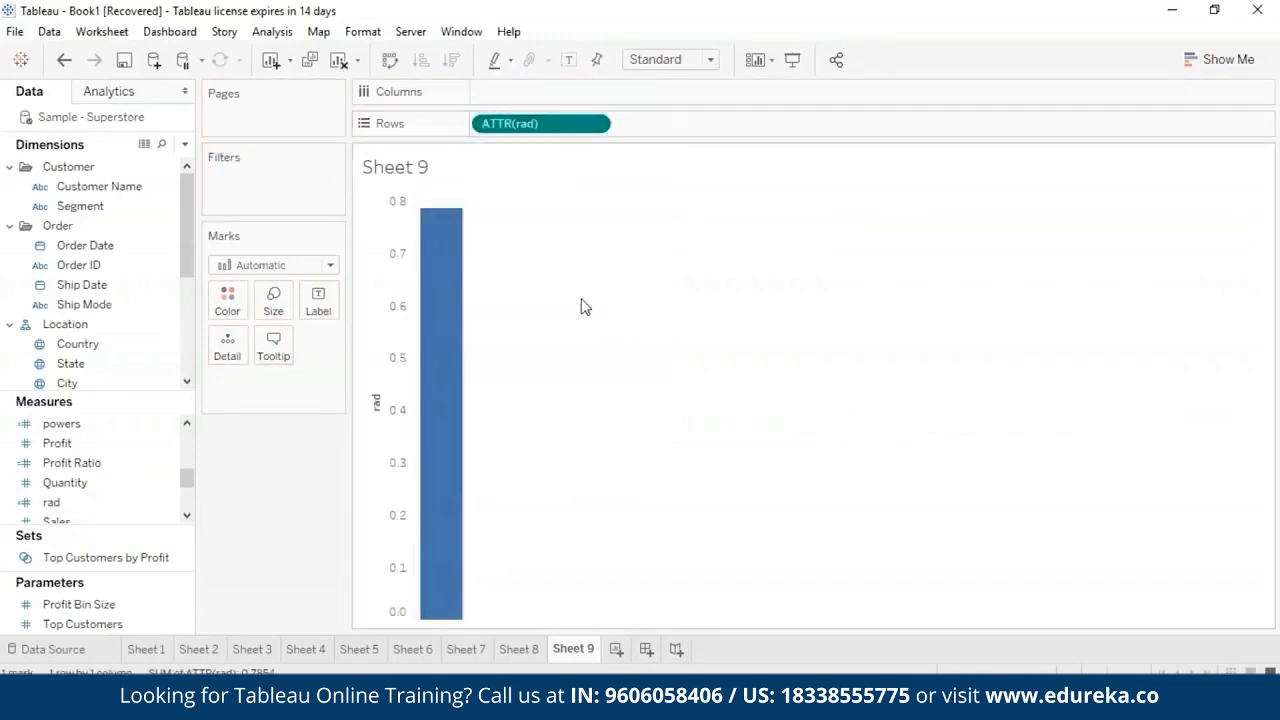
{"action": "mouse_move", "coordinate": [436, 232]}
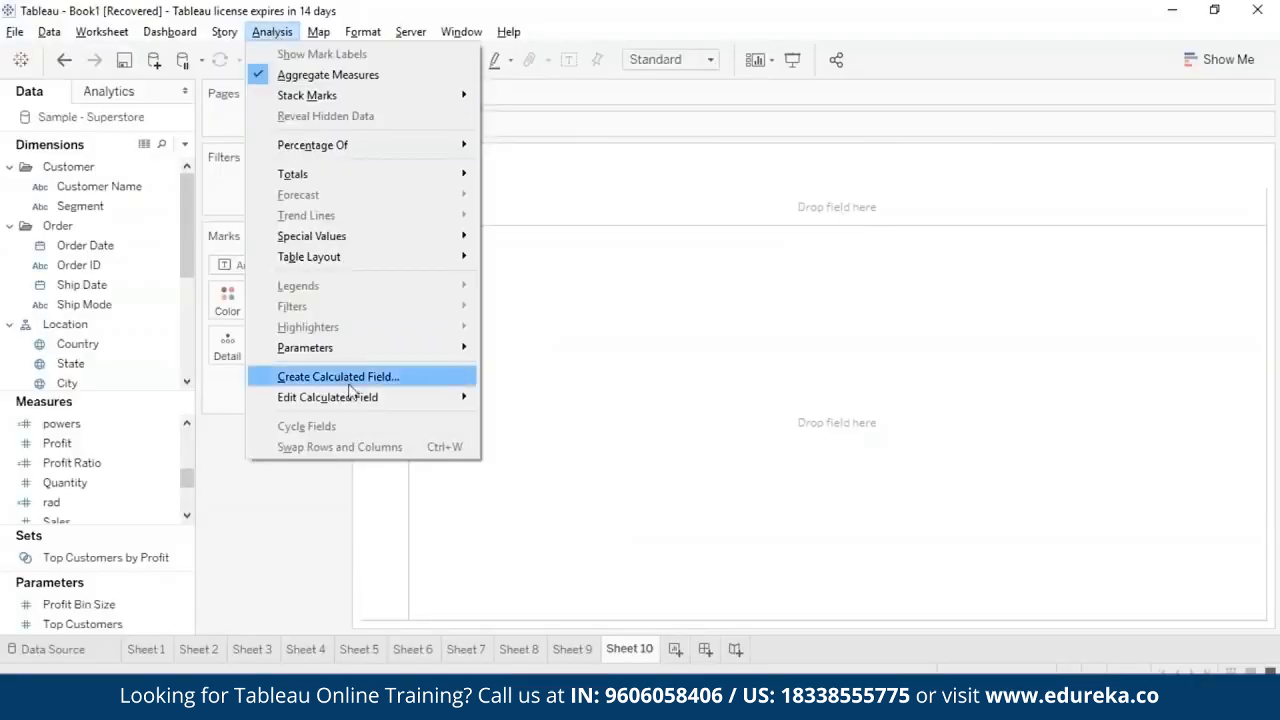
- Create a calculated field named rounds with the formula ROUND([Sales]) and save it
{"action": "left_click", "coordinate": [391, 374]}
{"action": "type", "text": "rounds"}
{"action": "left_click", "coordinate": [760, 303]}
{"action": "type", "text": "round"}
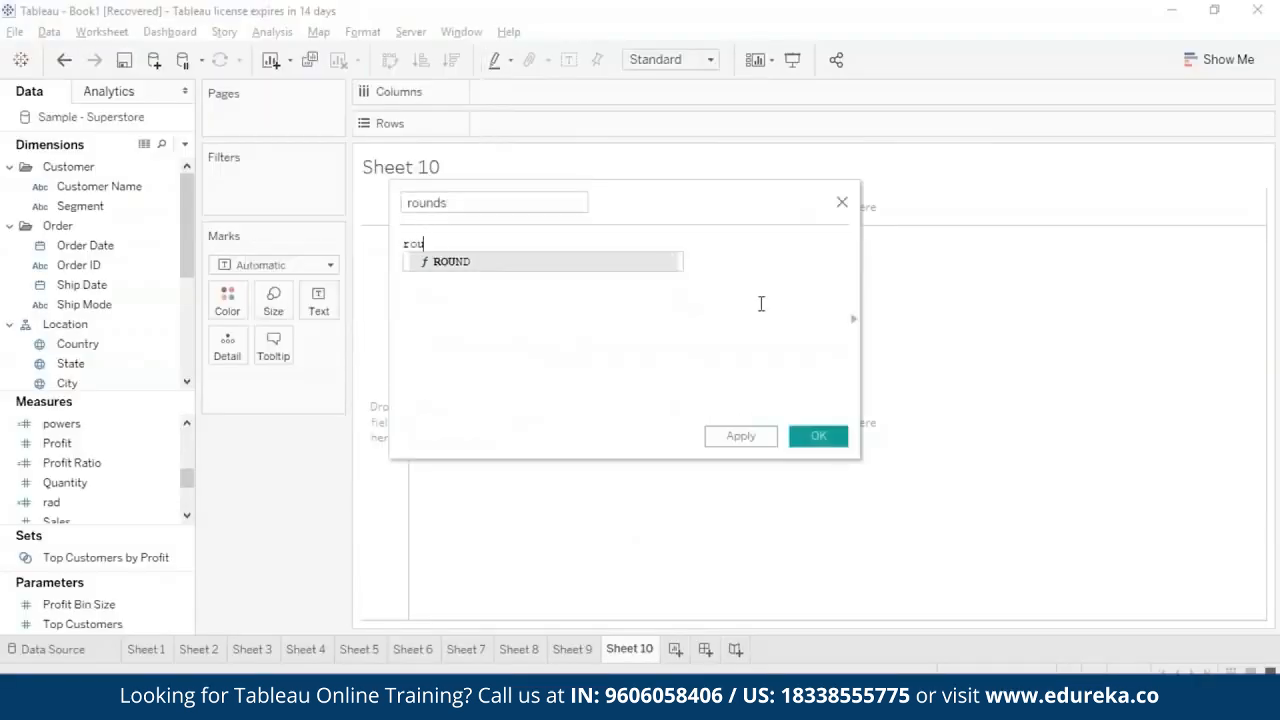
{"action": "left_click", "coordinate": [651, 263]}
{"action": "type", "text": "Sa"}
{"action": "left_click", "coordinate": [651, 263]}
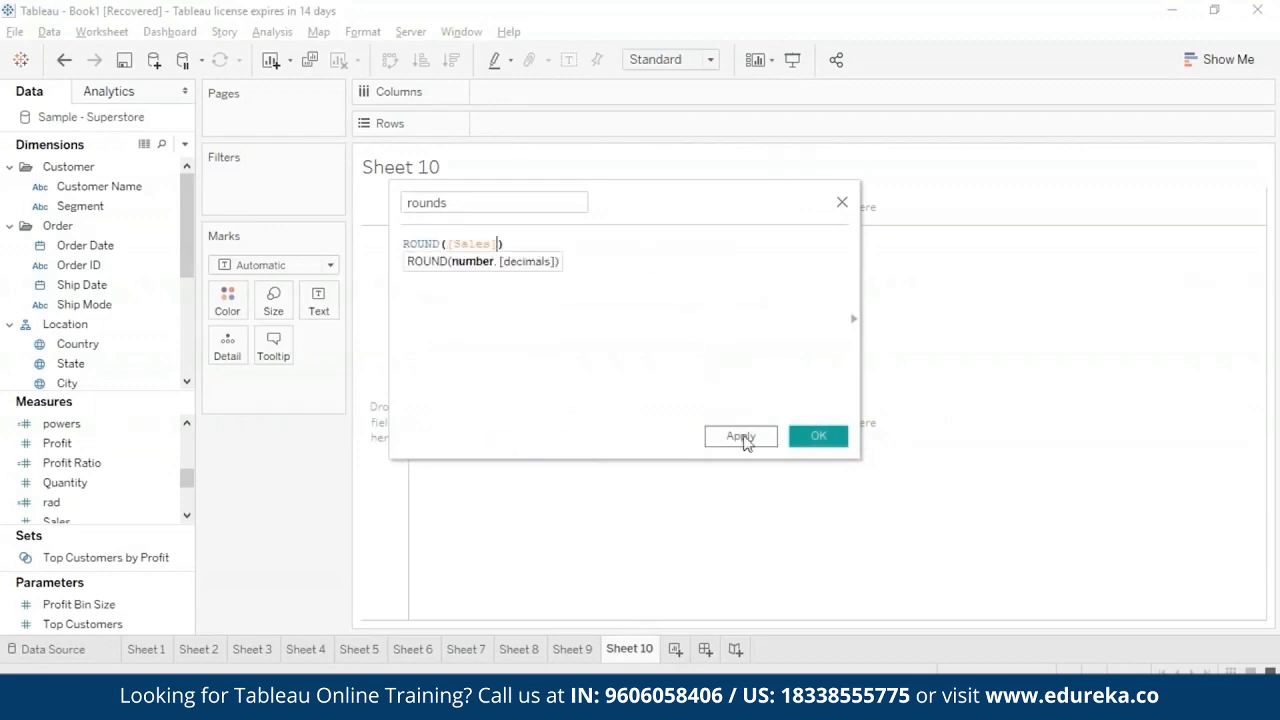
{"action": "left_click", "coordinate": [746, 438]}
{"action": "left_click", "coordinate": [818, 437]}
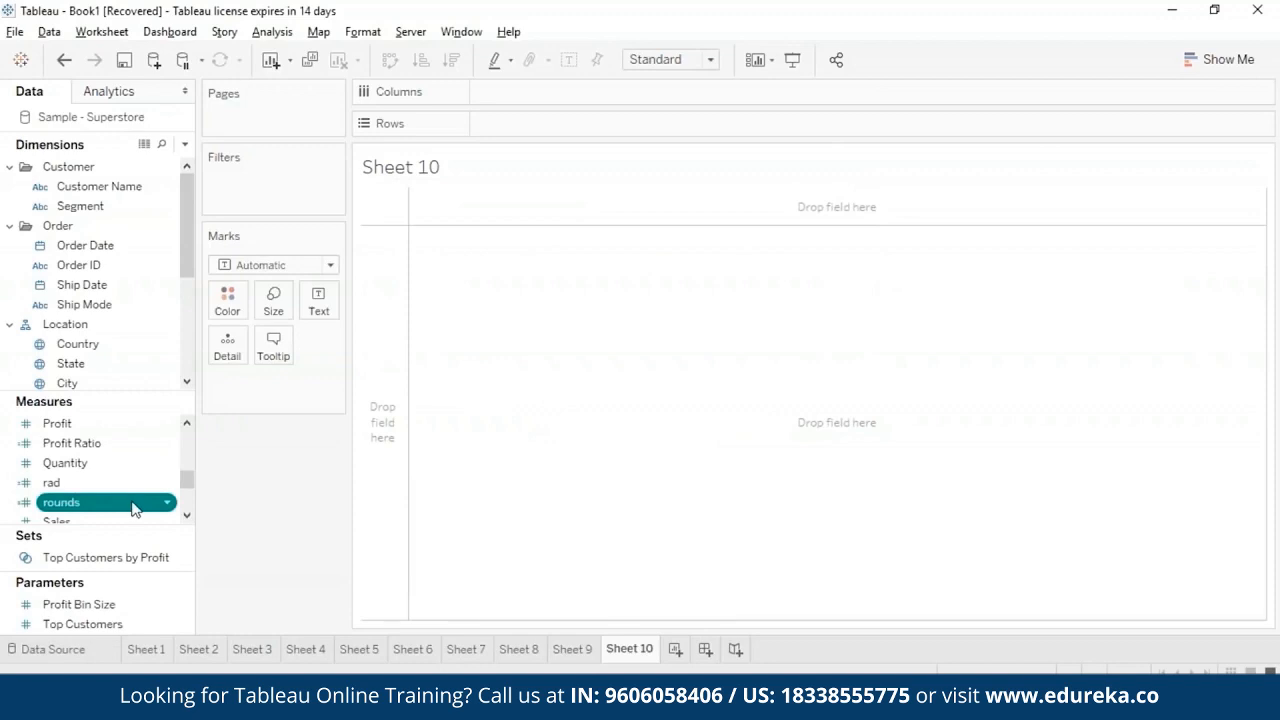
- Chart the rounds measure on the rows of Sheet 10 by Sub-Category on the columns, and inspect the bars' values
{"action": "left_click_drag", "start_coordinate": [130, 508], "coordinate": [576, 122]}
{"action": "left_click_drag", "start_coordinate": [187, 259], "coordinate": [192, 337]}
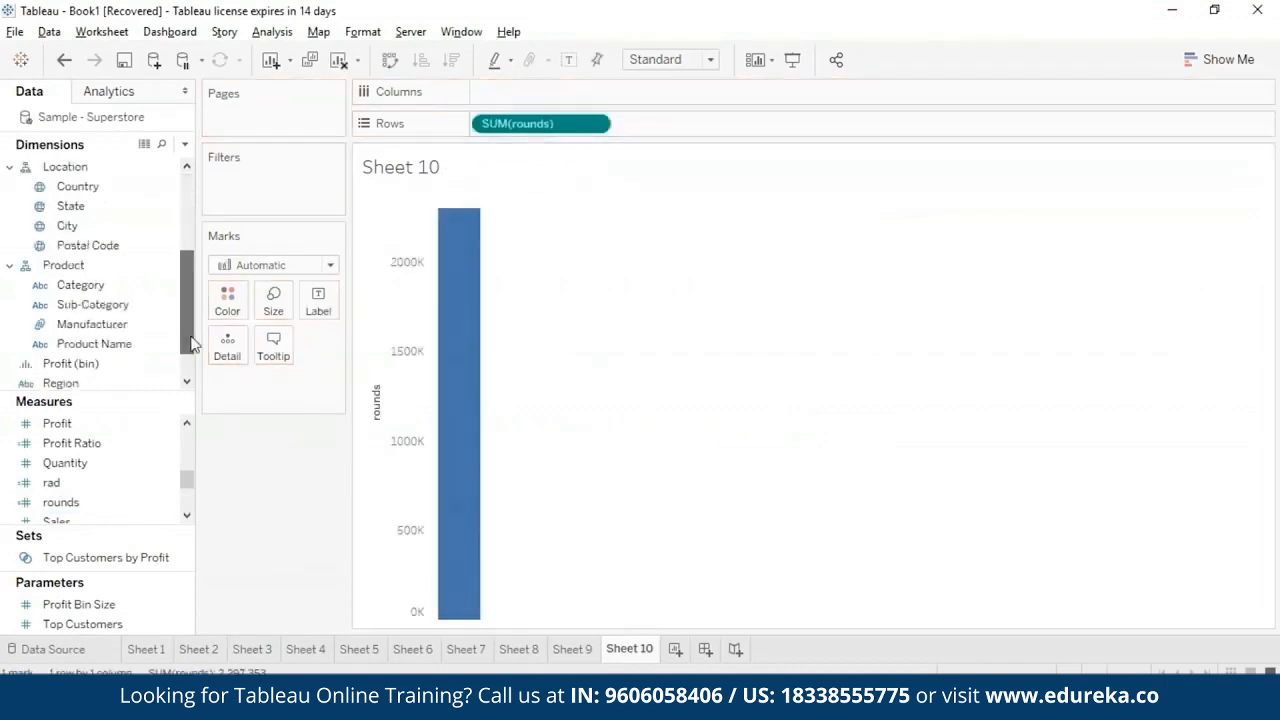
{"action": "left_click_drag", "start_coordinate": [130, 304], "coordinate": [579, 85]}
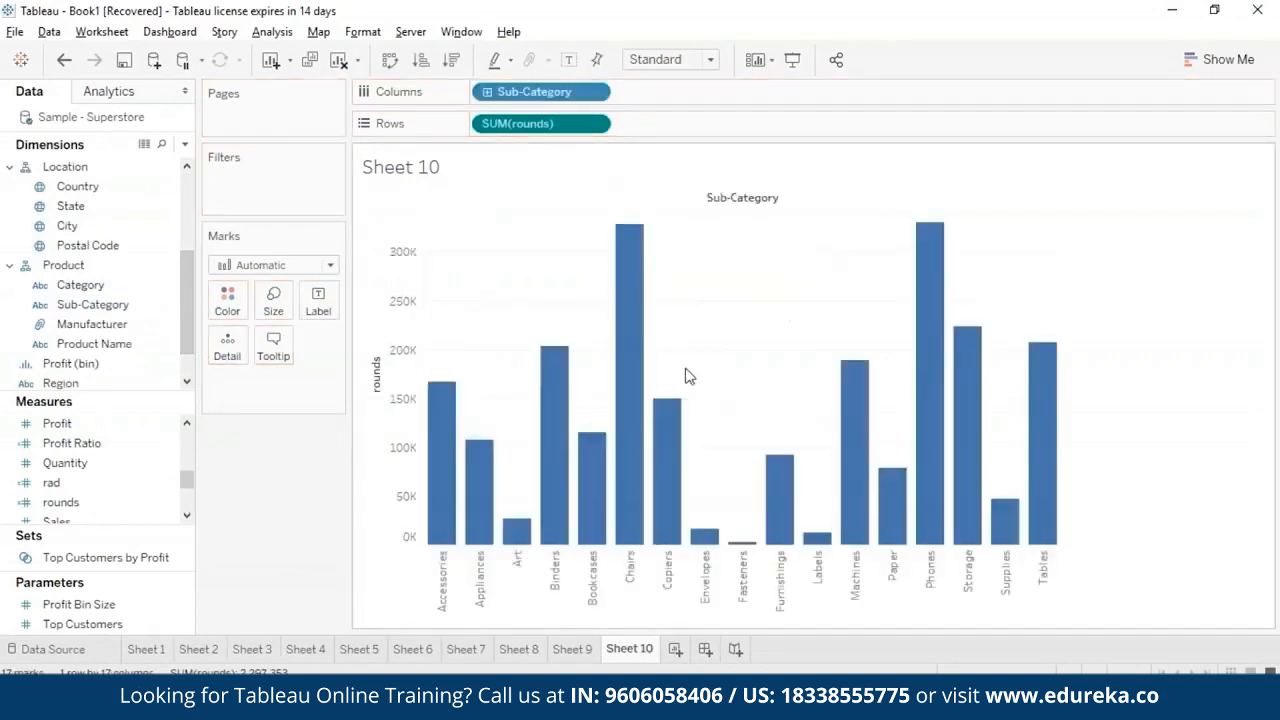
{"action": "mouse_move", "coordinate": [708, 548]}
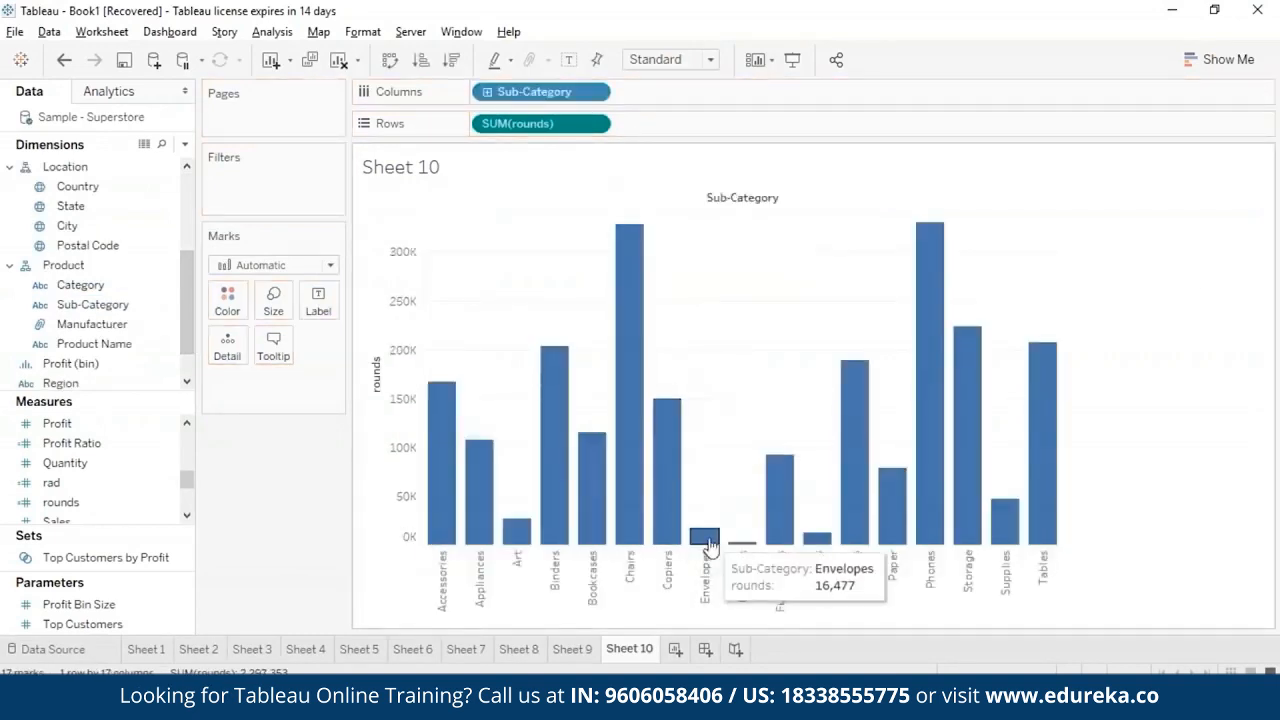
{"action": "mouse_move", "coordinate": [776, 470]}
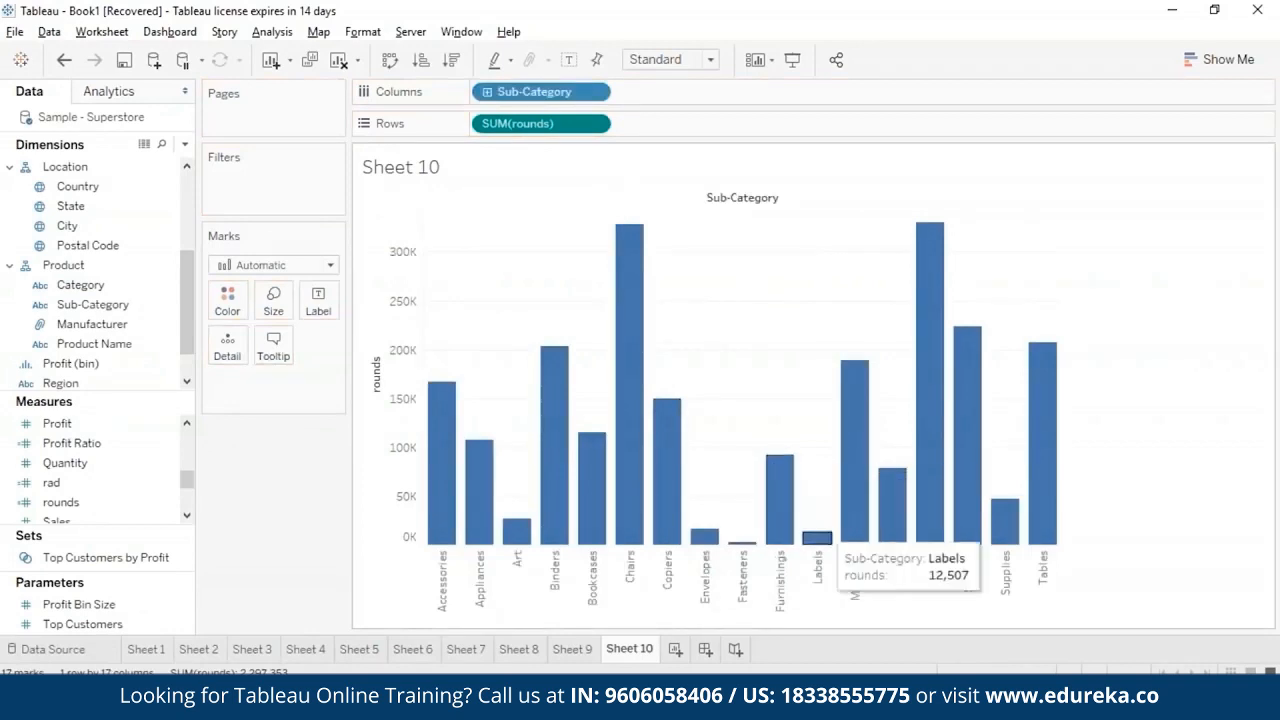
{"action": "mouse_move", "coordinate": [925, 378]}
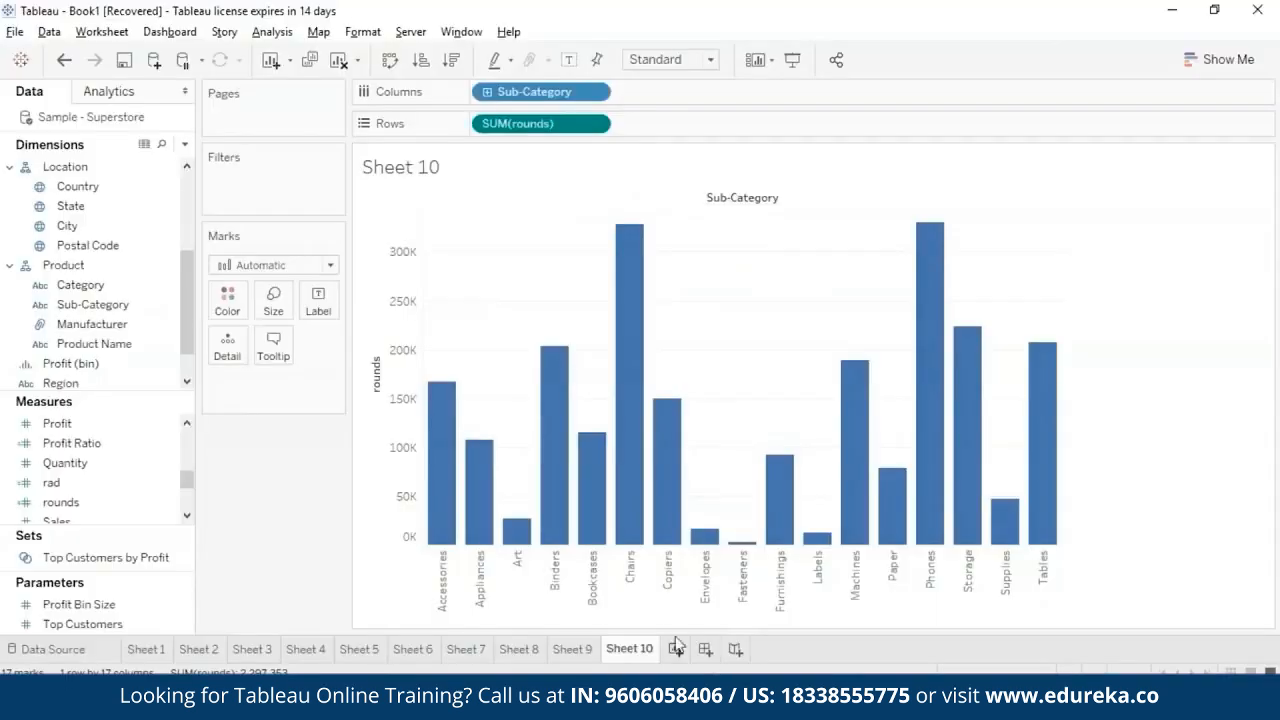
- Create a calculated field named sign with the formula SIGN(AVG([Profit])) on a new worksheet and save it
{"action": "left_click", "coordinate": [675, 649]}
{"action": "left_click", "coordinate": [272, 31]}
{"action": "left_click", "coordinate": [337, 376]}
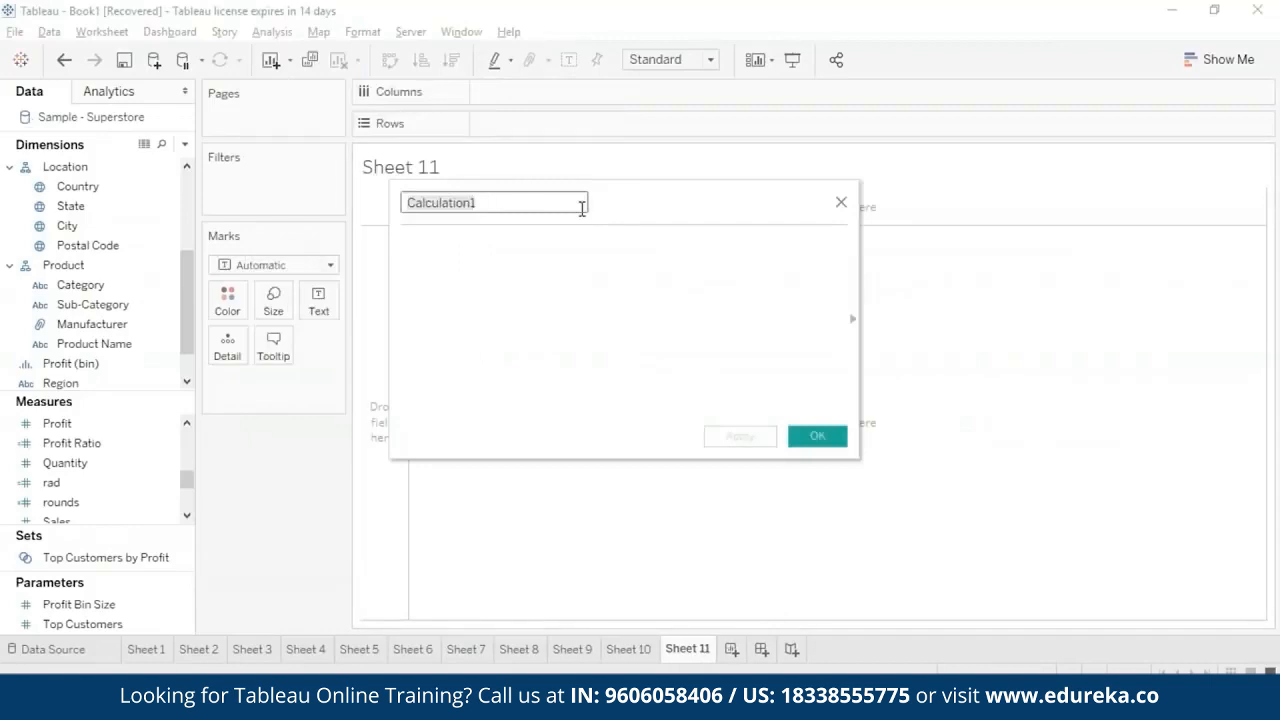
{"action": "key", "text": "BackSpace"}
{"action": "type", "text": "sign"}
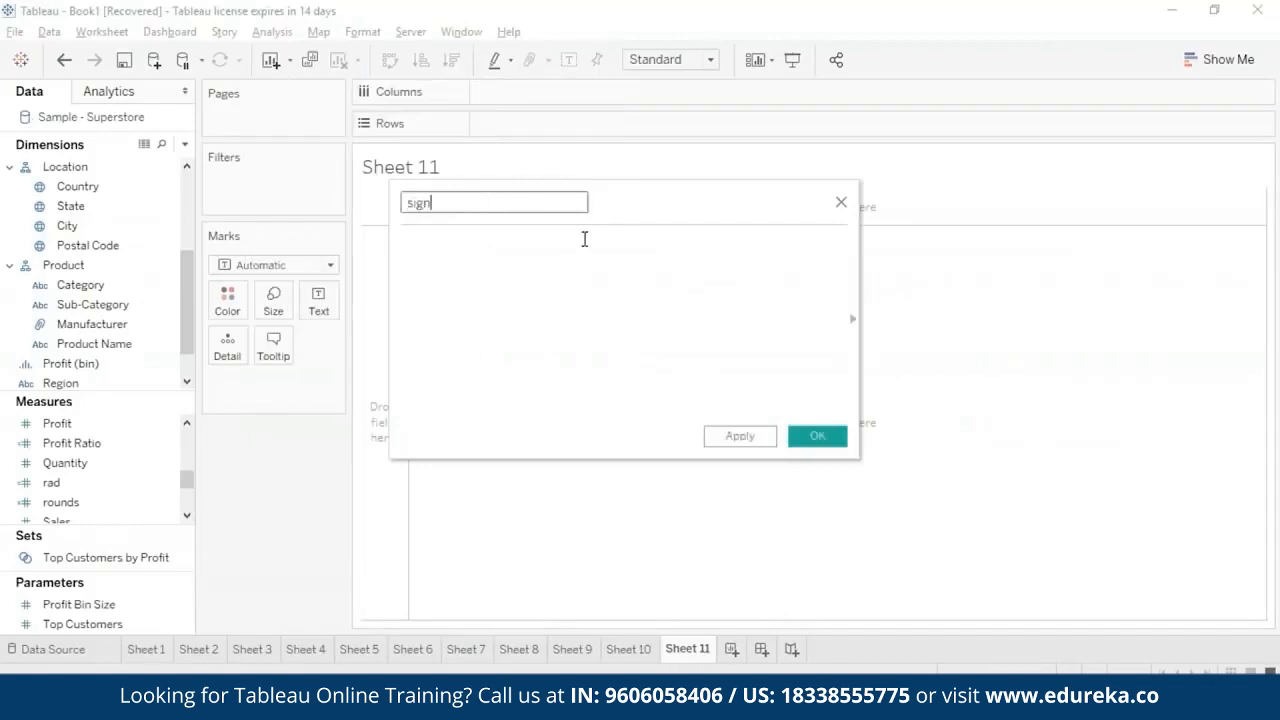
{"action": "left_click", "coordinate": [584, 240]}
{"action": "type", "text": "sign"}
{"action": "key", "text": "Return"}
{"action": "type", "text": "avg"}
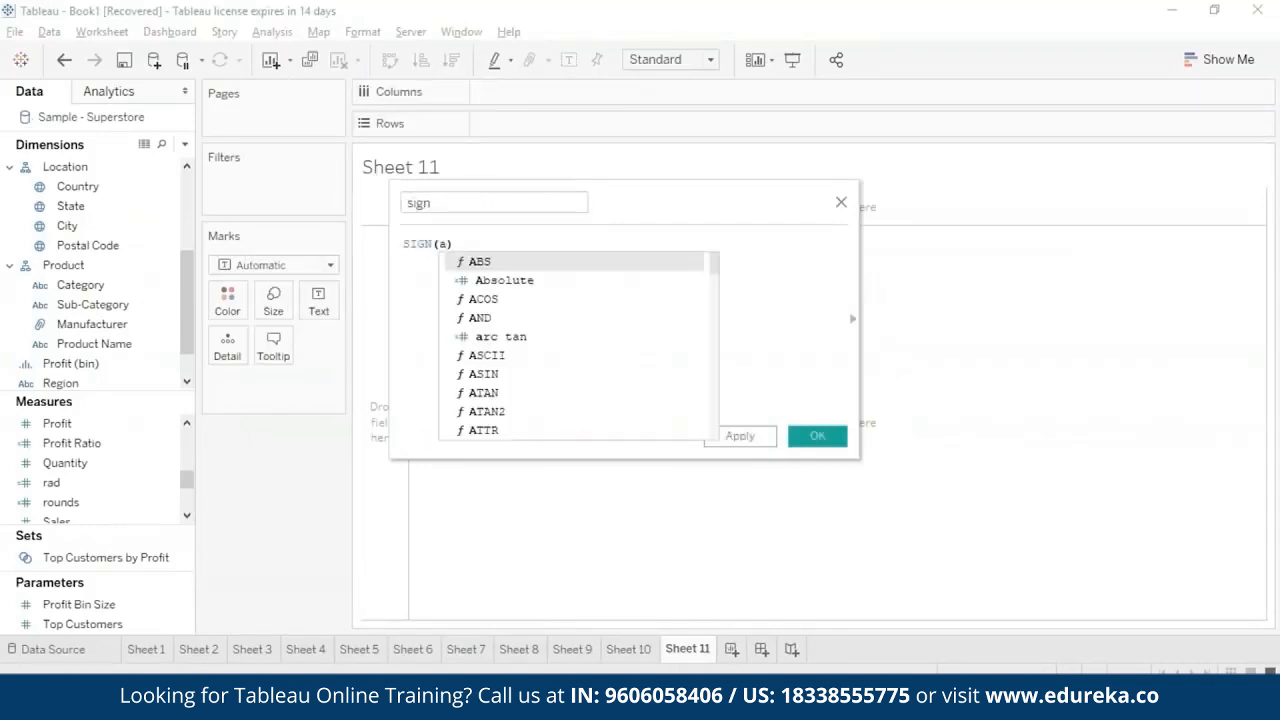
{"action": "key", "text": "Return"}
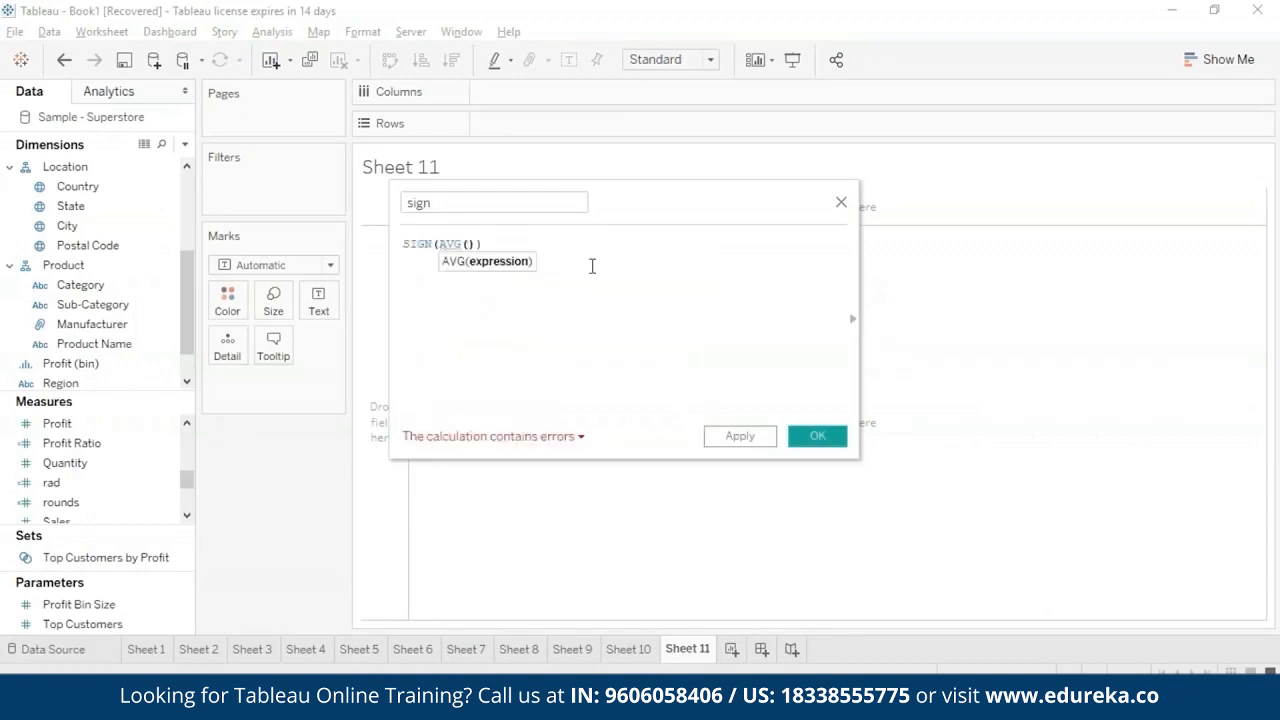
{"action": "type", "text": "pro"}
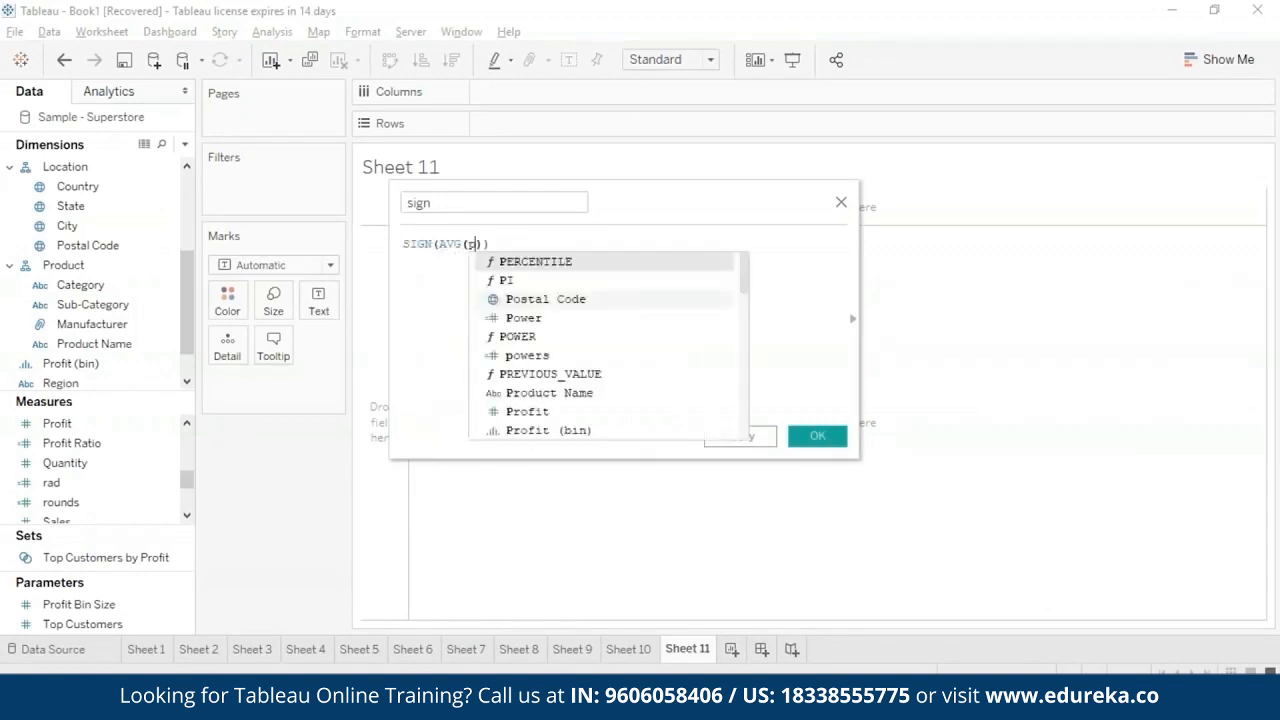
{"action": "left_click", "coordinate": [600, 285]}
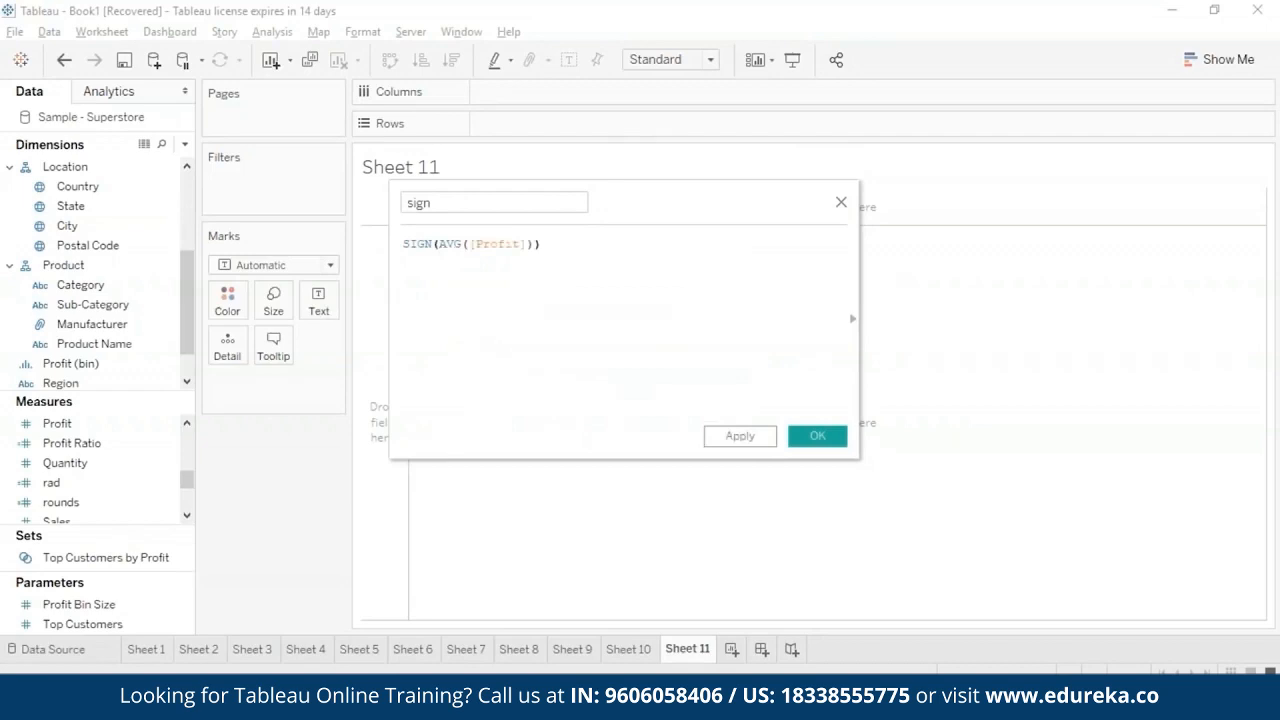
{"action": "left_click", "coordinate": [751, 436]}
{"action": "left_click", "coordinate": [816, 437]}
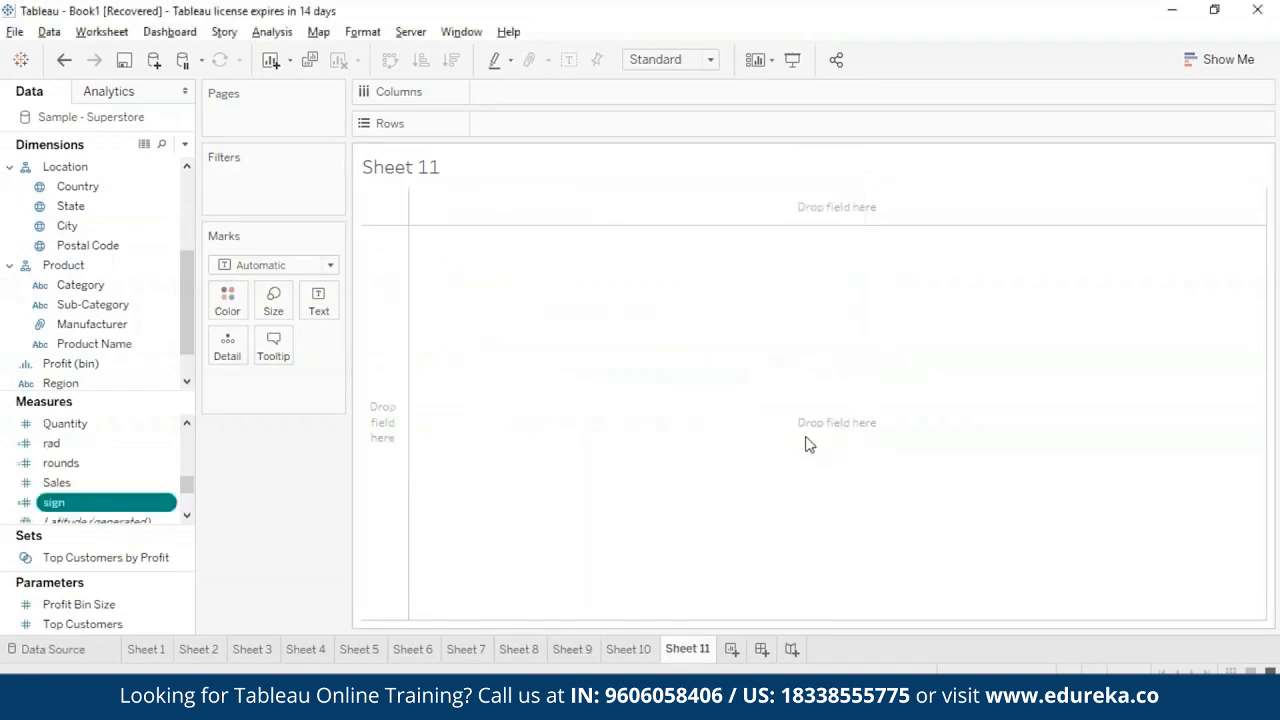
- Chart the sign measure on the rows of Sheet 11 using the Bar mark type
{"action": "double_click", "coordinate": [70, 503]}
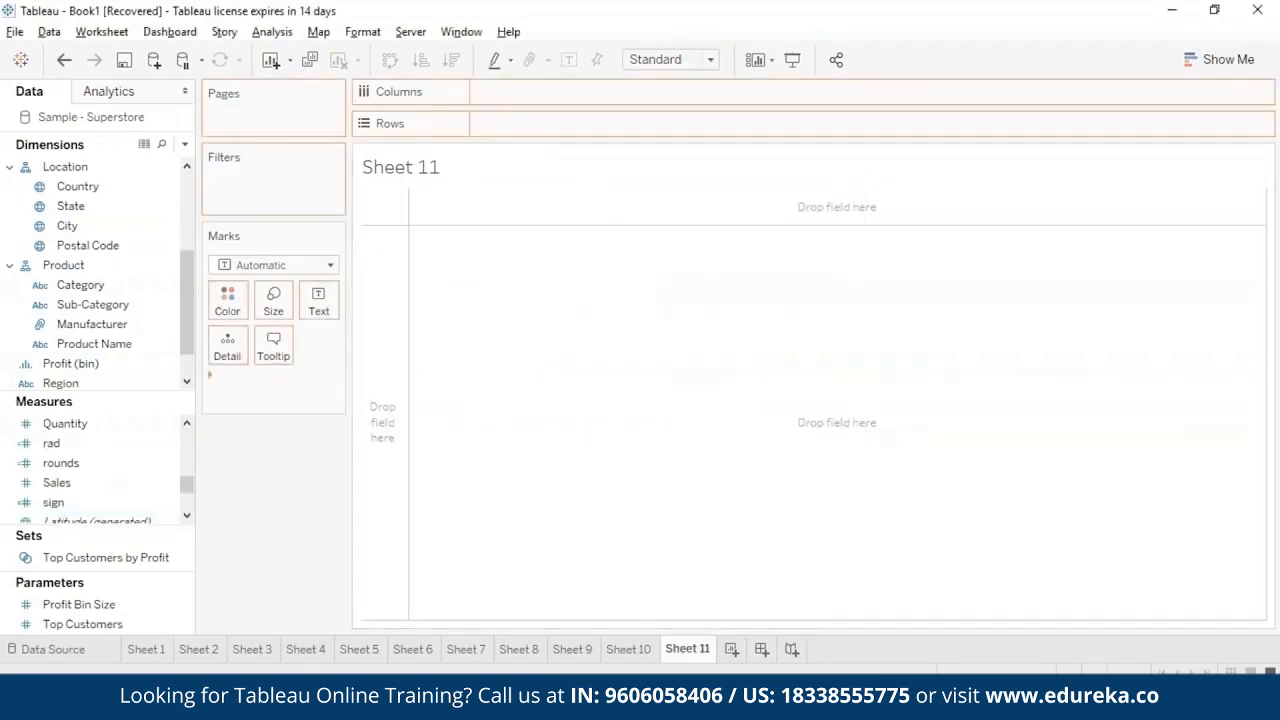
{"action": "mouse_move", "coordinate": [400, 207]}
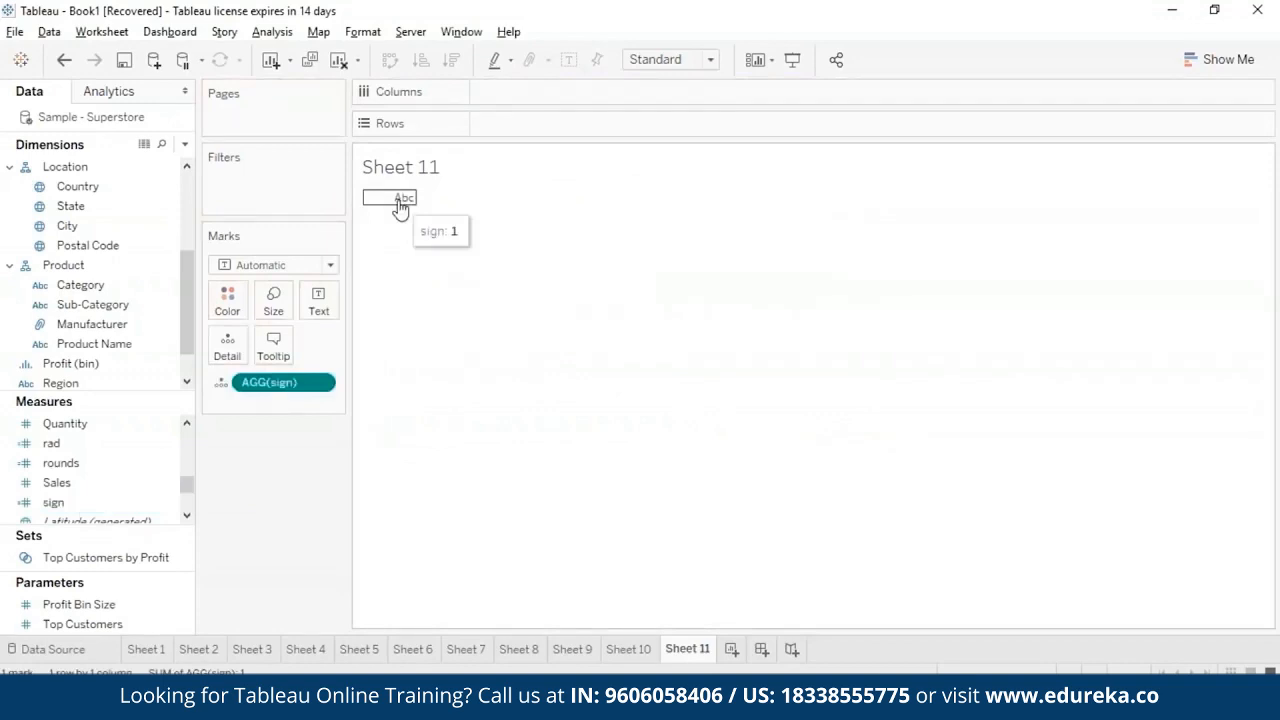
{"action": "left_click", "coordinate": [330, 265]}
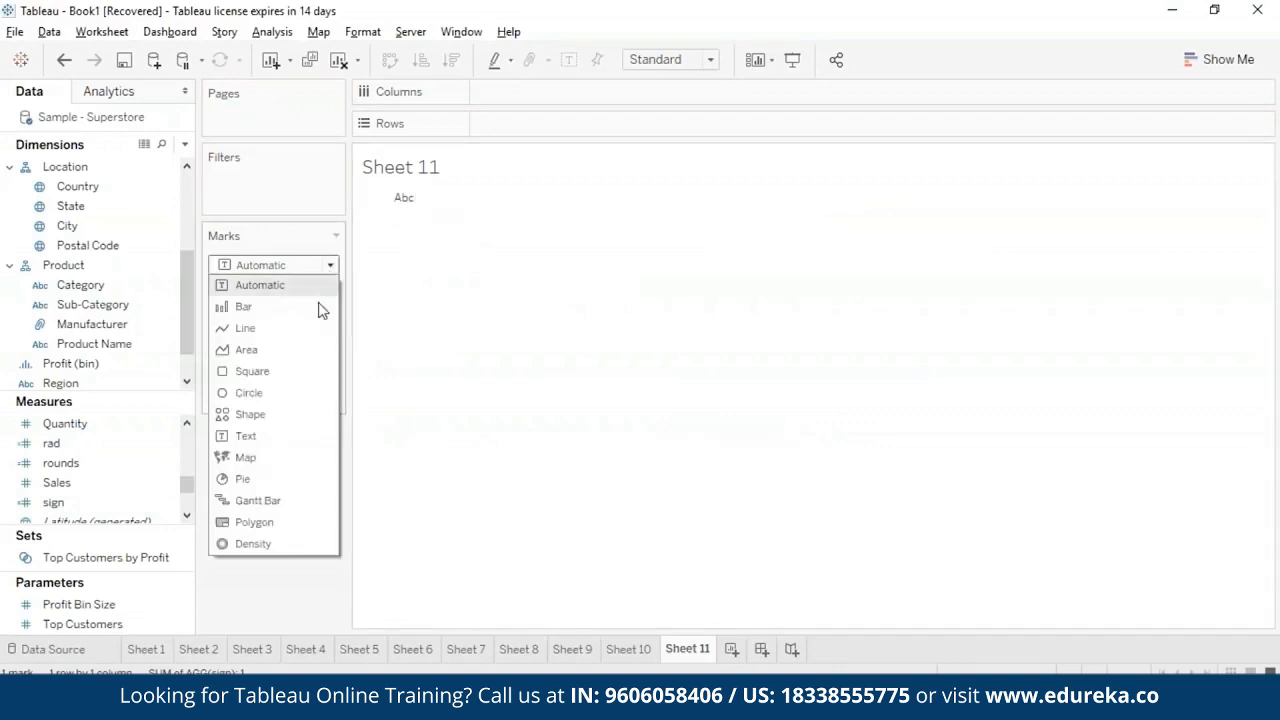
{"action": "left_click", "coordinate": [318, 308]}
{"action": "left_click", "coordinate": [320, 384]}
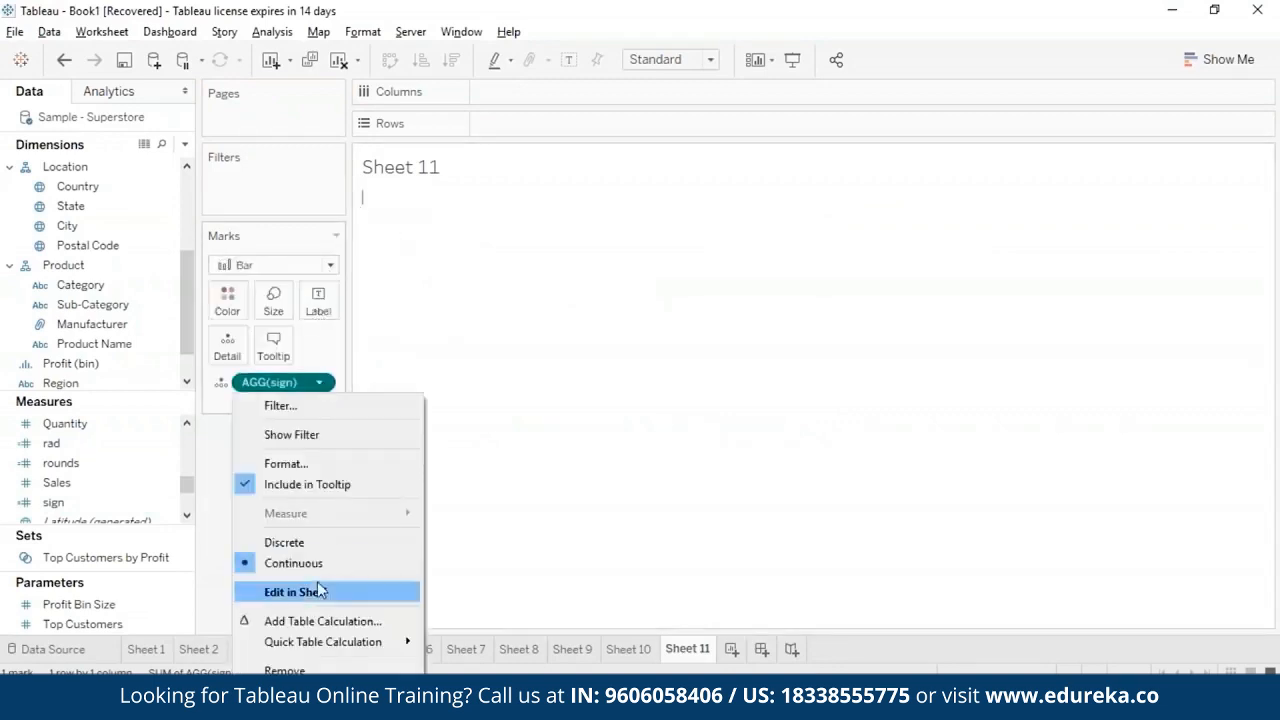
{"action": "left_click", "coordinate": [171, 388]}
{"action": "left_click_drag", "start_coordinate": [272, 383], "coordinate": [530, 124]}
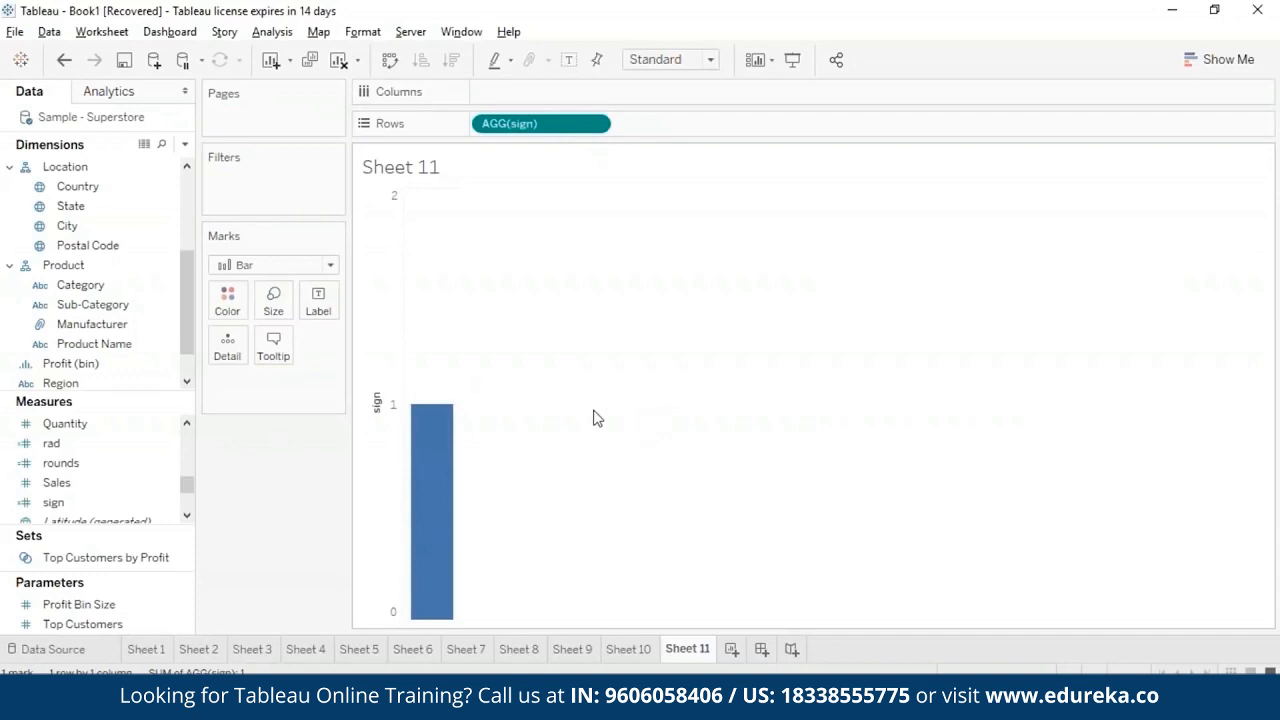
{"action": "mouse_move", "coordinate": [420, 443]}
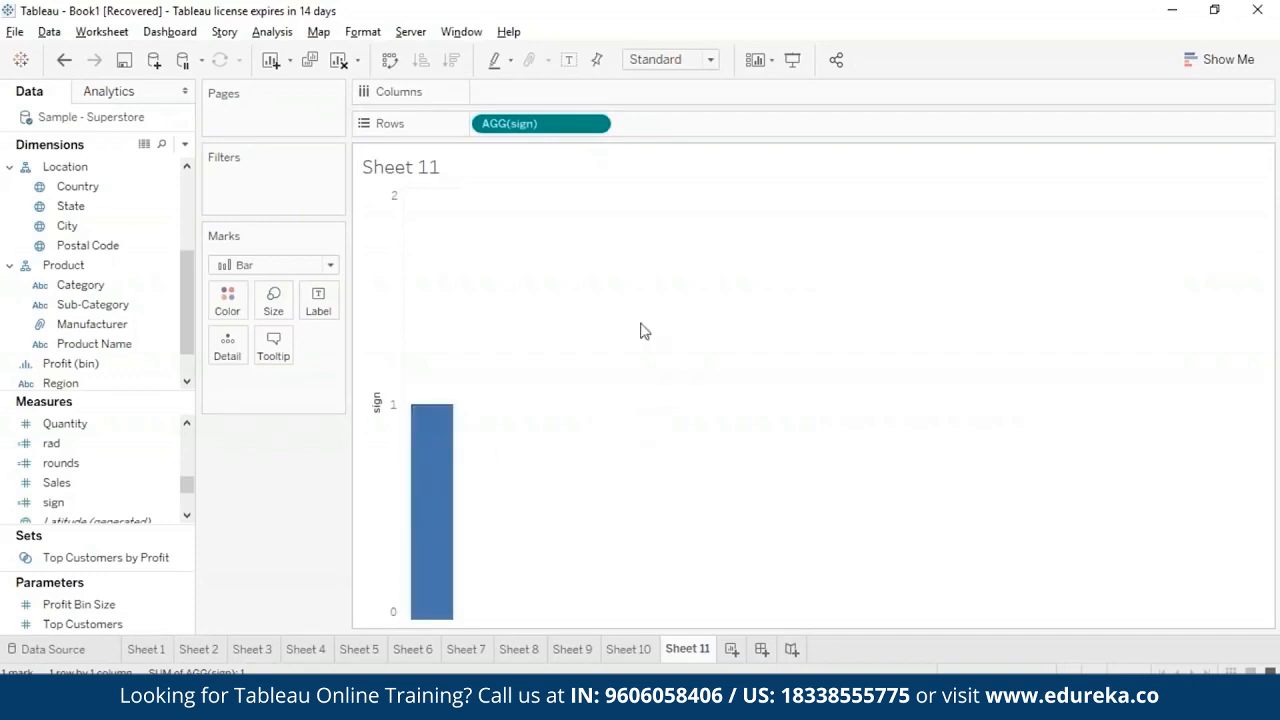
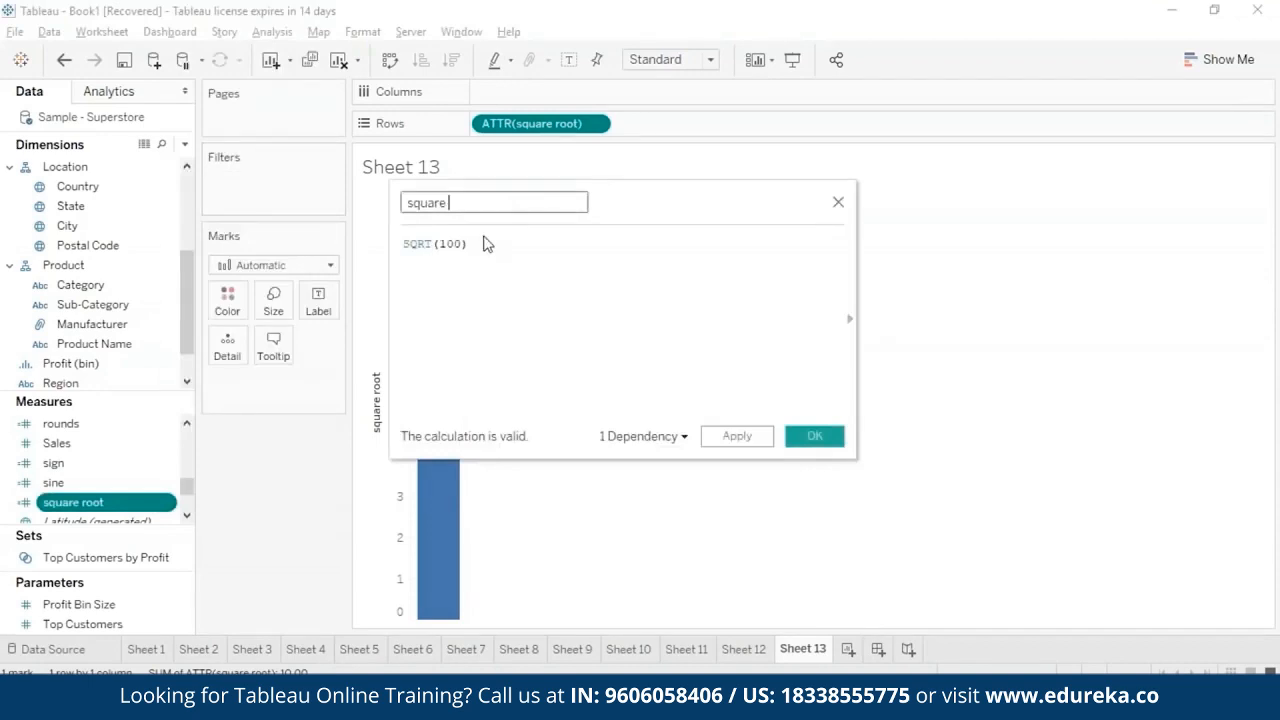
- Replace the formula of the field being renamed square with SQUARE(10) and save it
{"action": "left_click", "coordinate": [474, 246]}
{"action": "key", "text": "BackSpace"}
{"action": "key", "text": "BackSpace"}
{"action": "key", "text": "BackSpace"}
{"action": "key", "text": "BackSpace"}
{"action": "key", "text": "BackSpace"}
{"action": "key", "text": "BackSpace"}
{"action": "key", "text": "BackSpace"}
{"action": "key", "text": "BackSpace"}
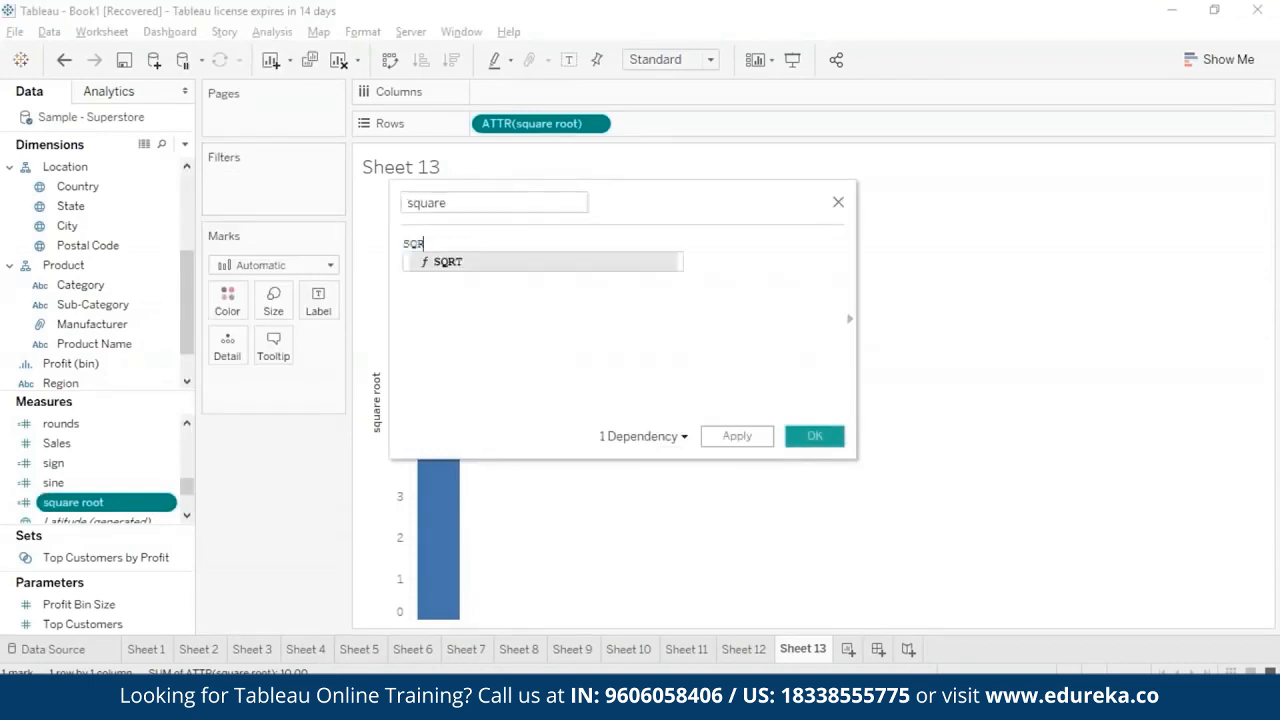
{"action": "type", "text": "quare"}
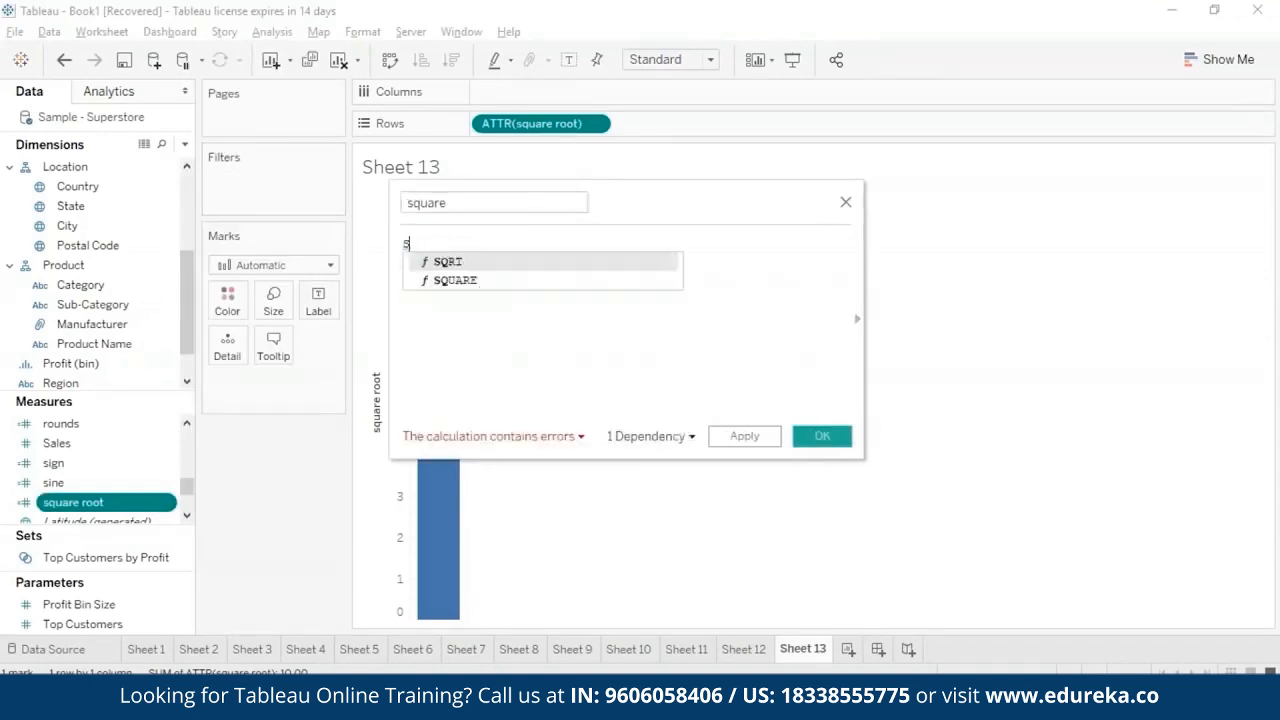
{"action": "left_click", "coordinate": [485, 268]}
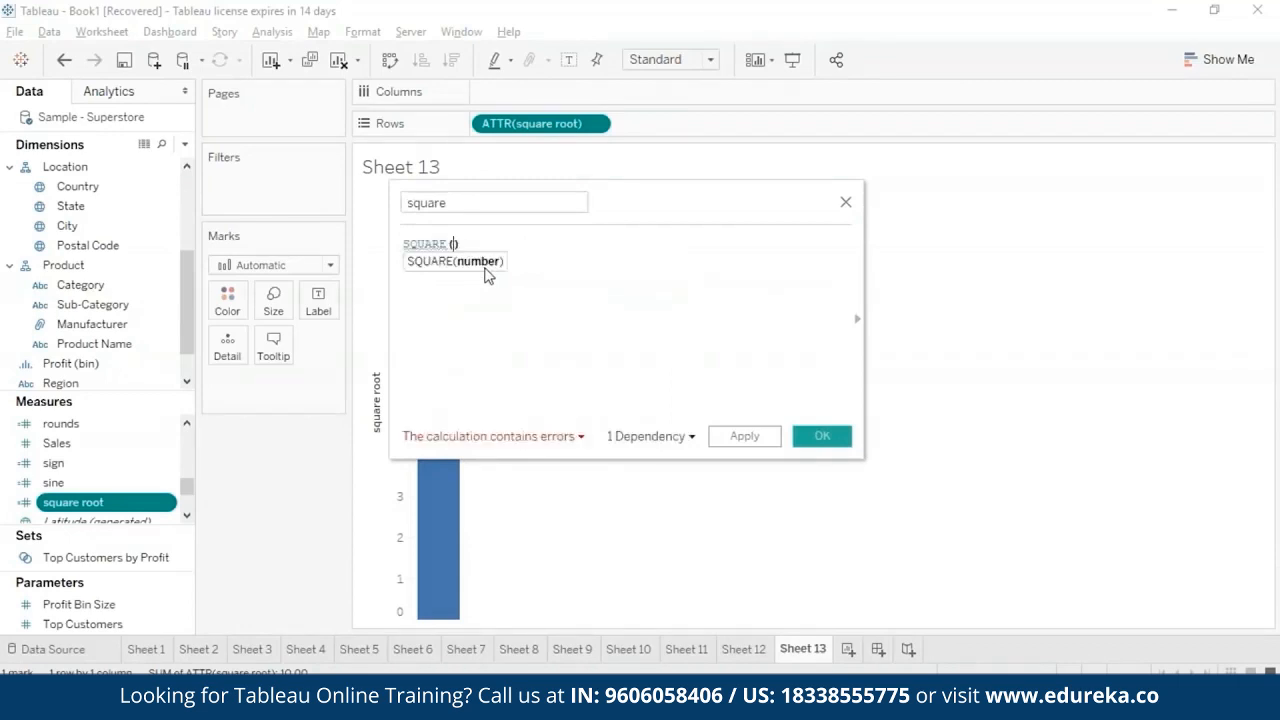
{"action": "type", "text": "10"}
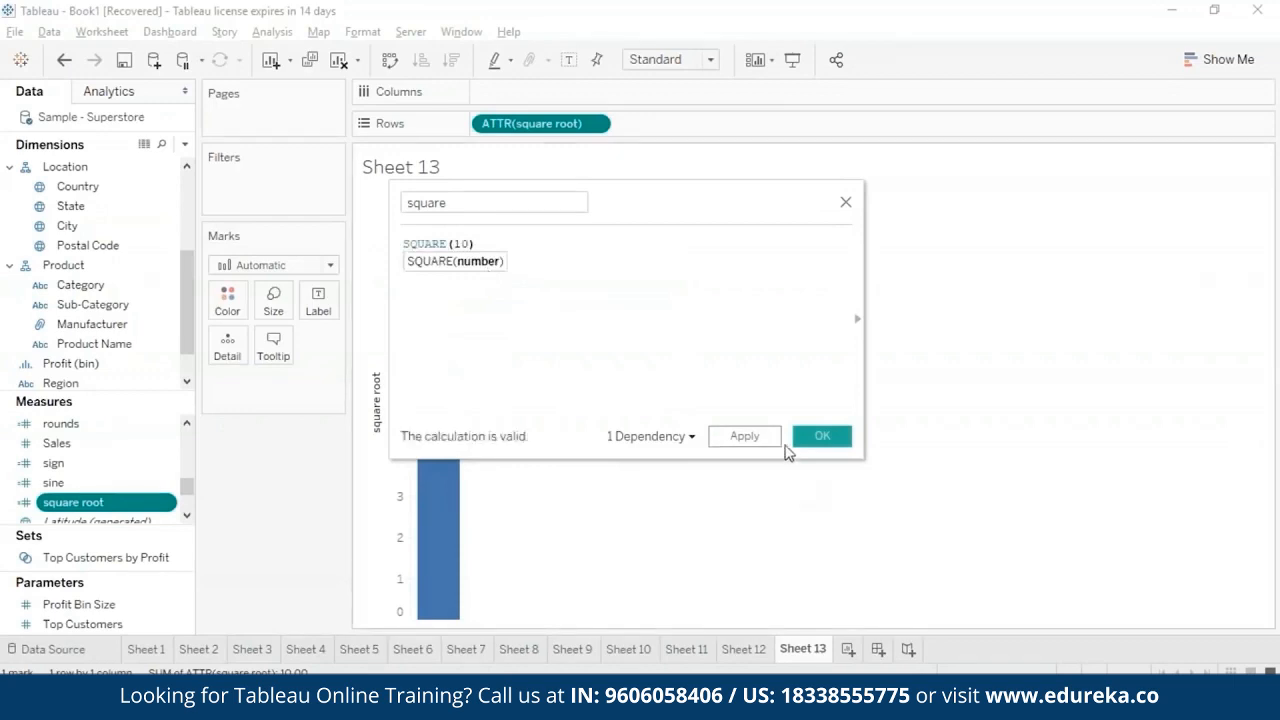
{"action": "left_click", "coordinate": [820, 436]}
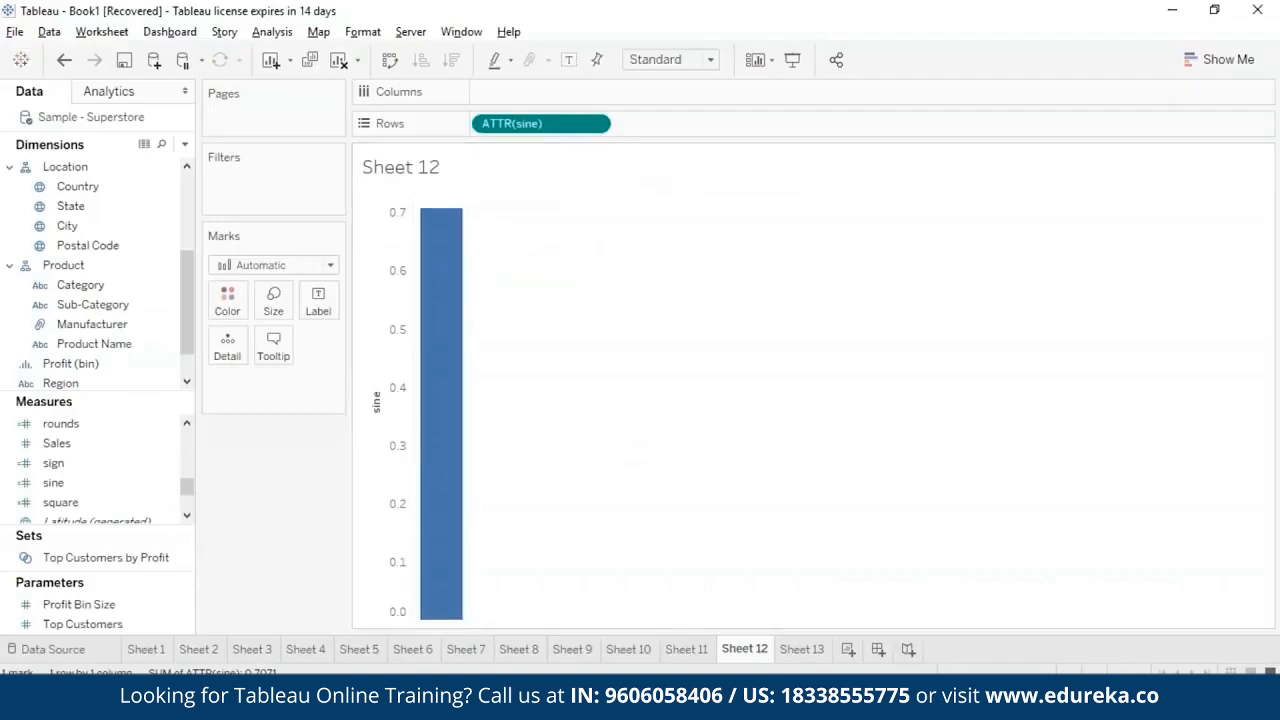
- Open the sine calculated field for editing and rename it tan
{"action": "right_click", "coordinate": [166, 488]}
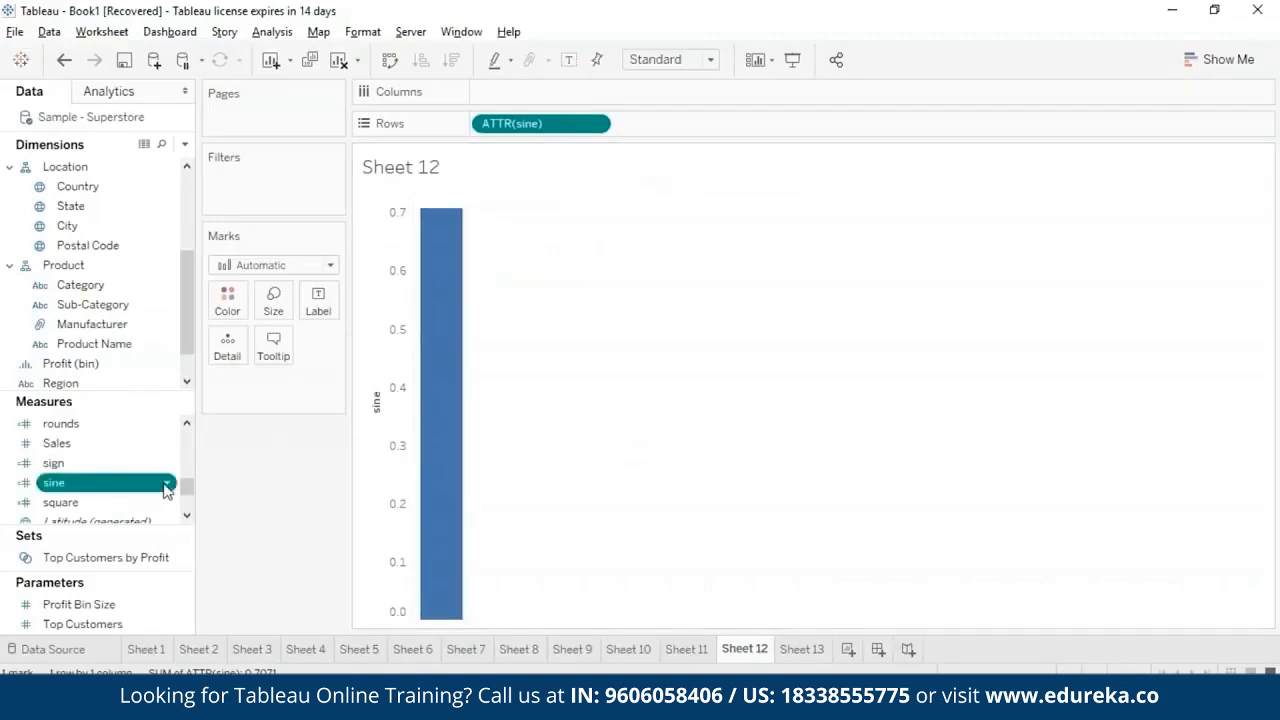
{"action": "left_click", "coordinate": [285, 145]}
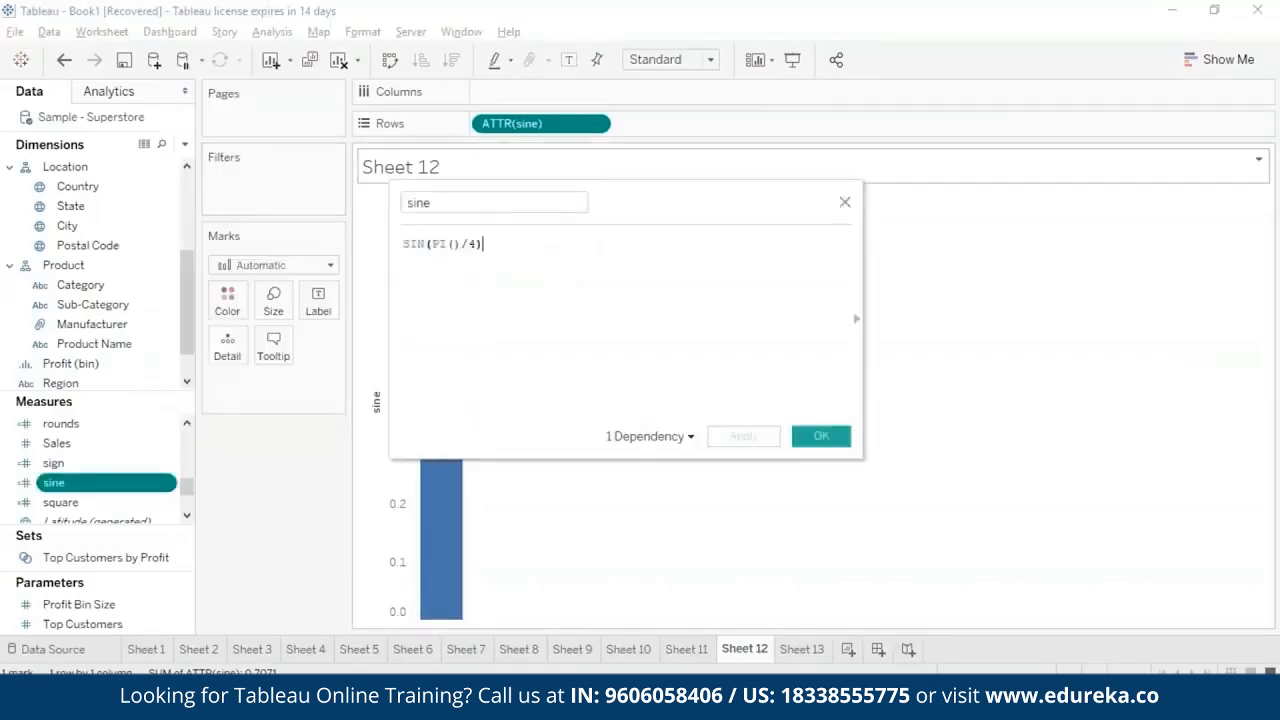
{"action": "left_click", "coordinate": [491, 209]}
{"action": "key", "text": "BackSpace"}
- Change the tan field's formula to TAN(PI()/4), save it, and inspect the bar's value on Sheet 12
{"action": "key", "text": "BackSpace"}
{"action": "key", "text": "BackSpace"}
{"action": "key", "text": "BackSpace"}
{"action": "type", "text": "ta"}
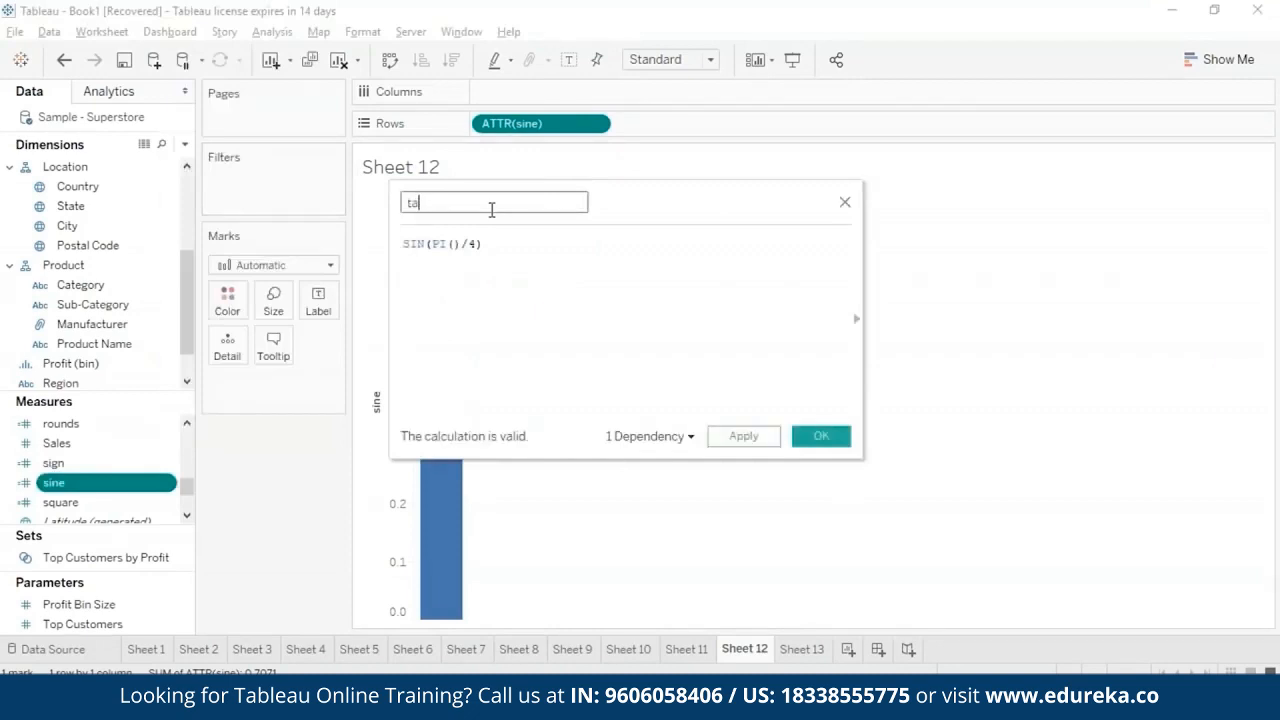
{"action": "type", "text": "n"}
{"action": "left_click", "coordinate": [425, 244]}
{"action": "key", "text": "BackSpace"}
{"action": "key", "text": "BackSpace"}
{"action": "key", "text": "BackSpace"}
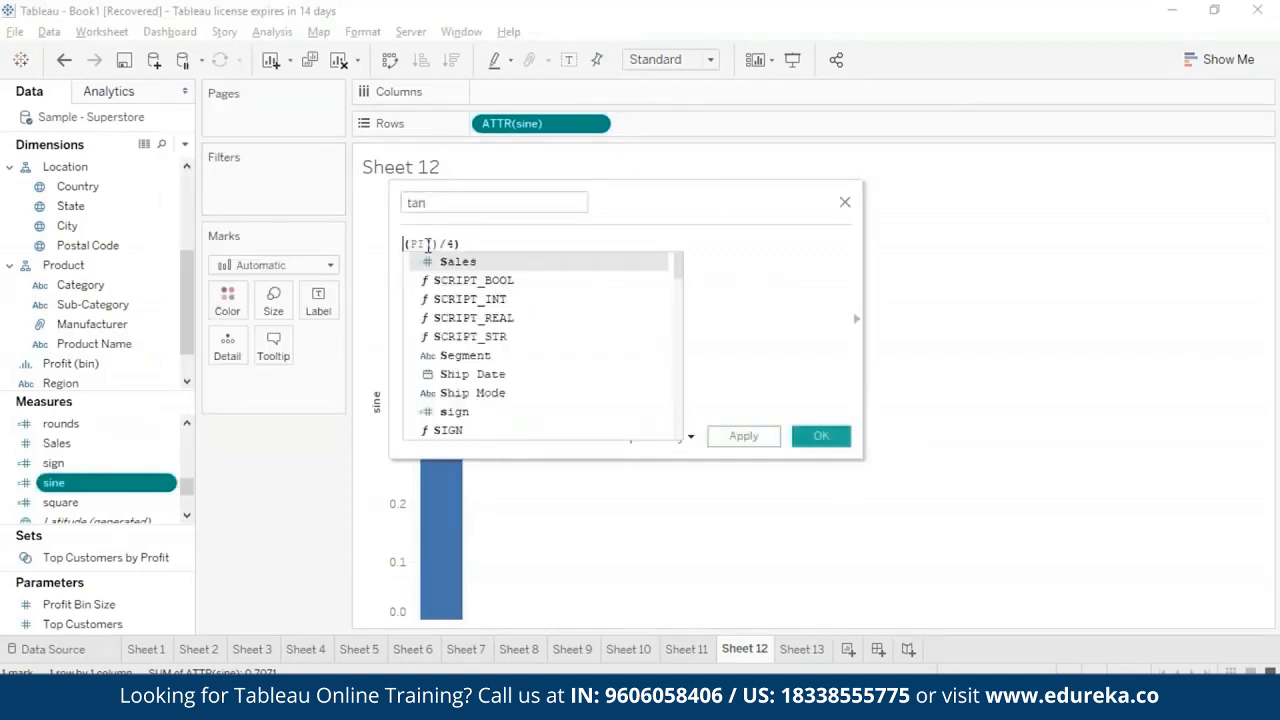
{"action": "type", "text": "tan"}
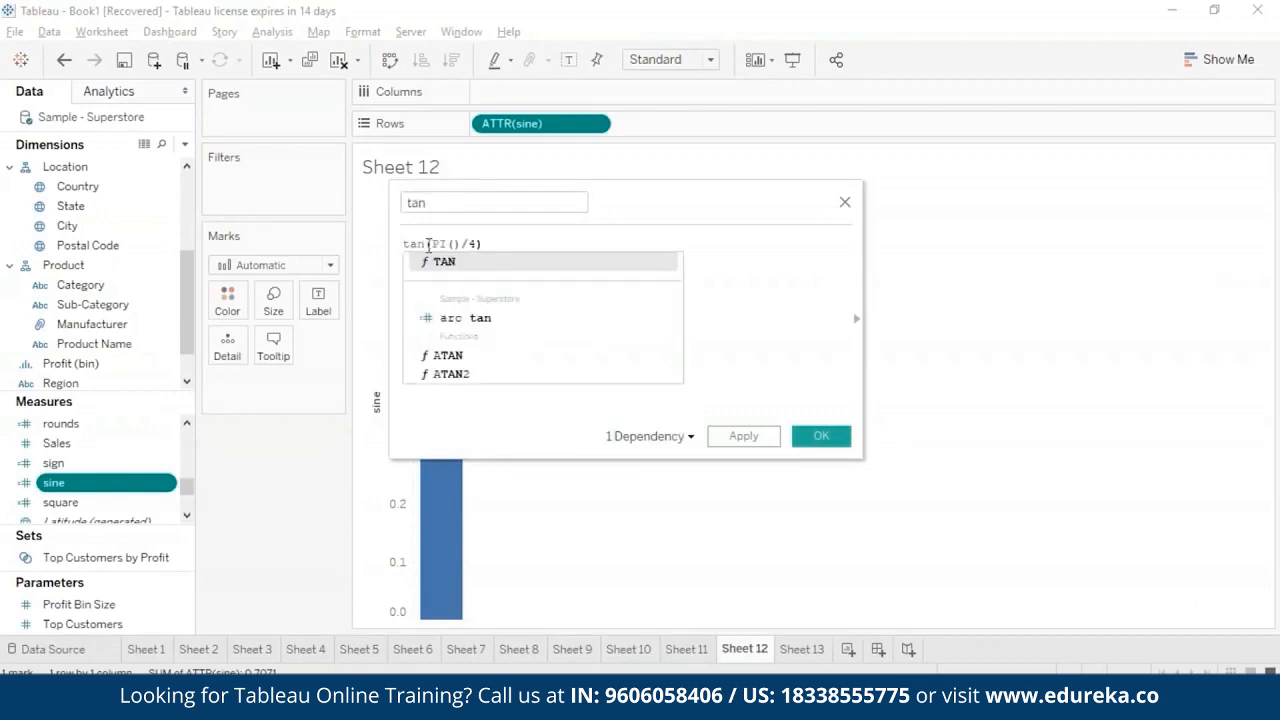
{"action": "left_click", "coordinate": [448, 264]}
{"action": "left_click", "coordinate": [743, 436]}
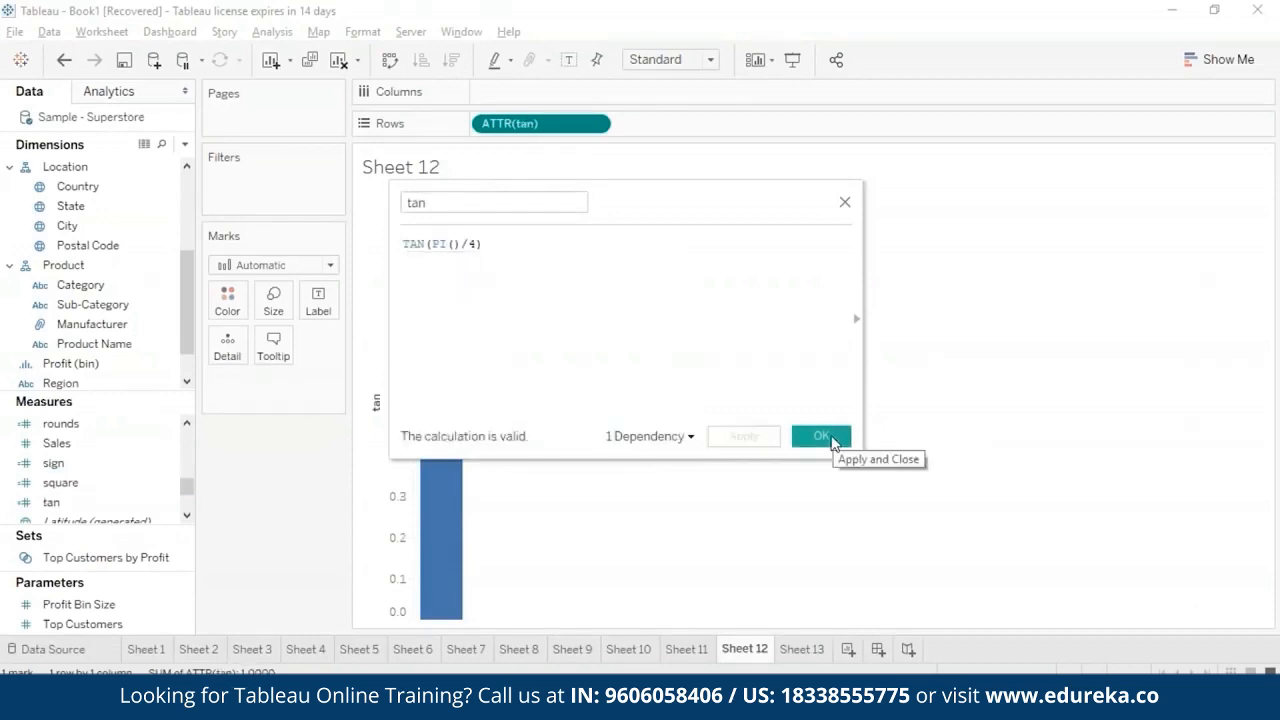
{"action": "left_click", "coordinate": [822, 437]}
{"action": "mouse_move", "coordinate": [450, 287]}
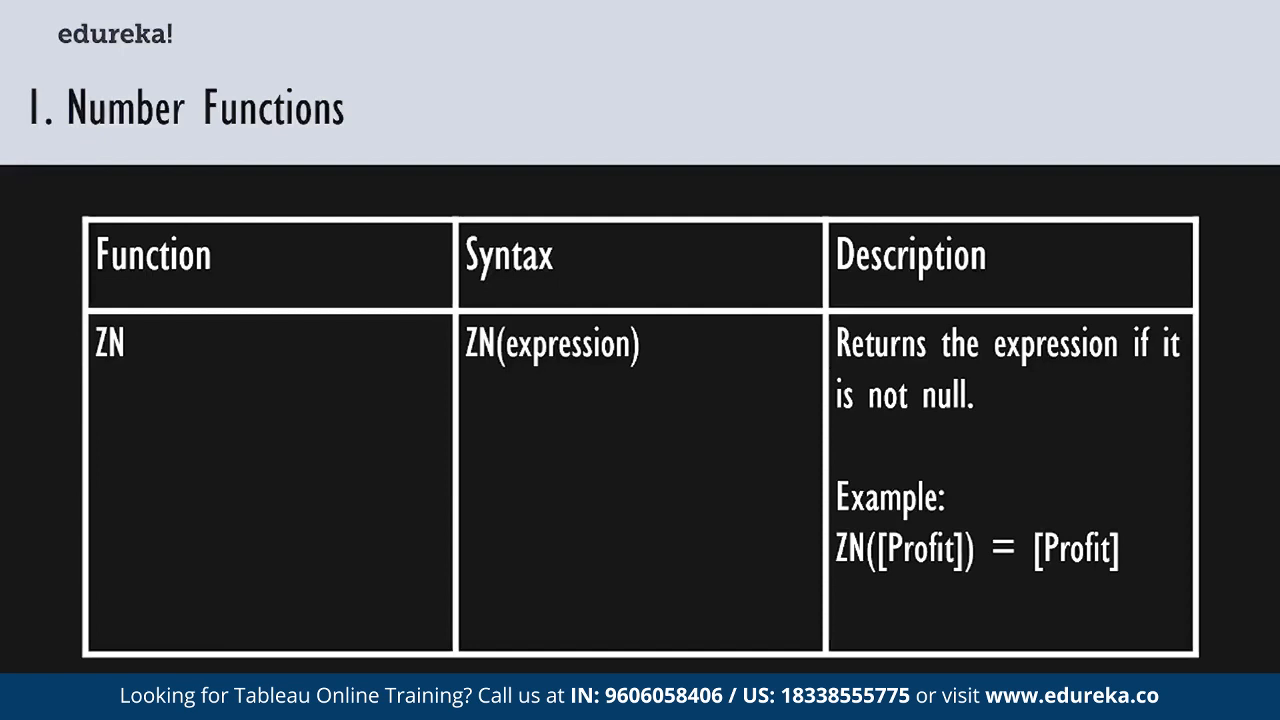
- Create a calculated field named zn with the formula ZN([Profit]) and save it
{"action": "left_click", "coordinate": [272, 31]}
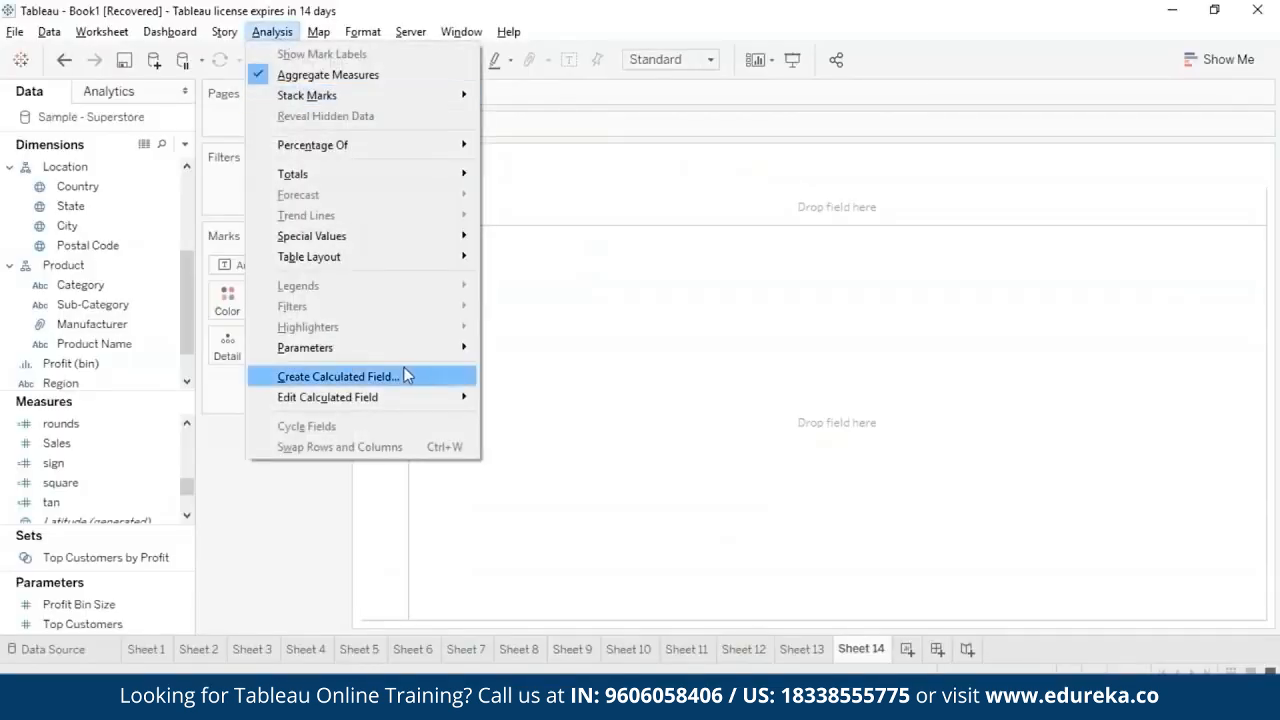
{"action": "left_click", "coordinate": [405, 375]}
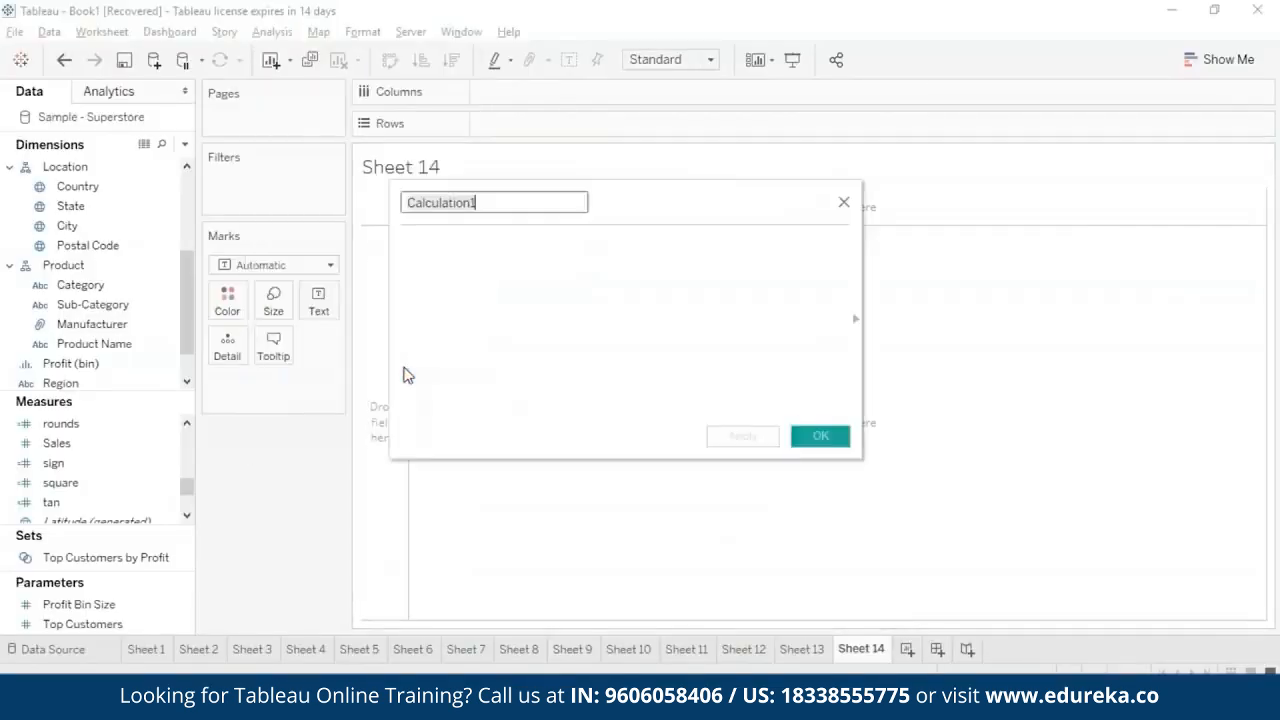
{"action": "key", "text": "BackSpace"}
{"action": "type", "text": "zn"}
{"action": "left_click", "coordinate": [507, 249]}
{"action": "type", "text": "z"}
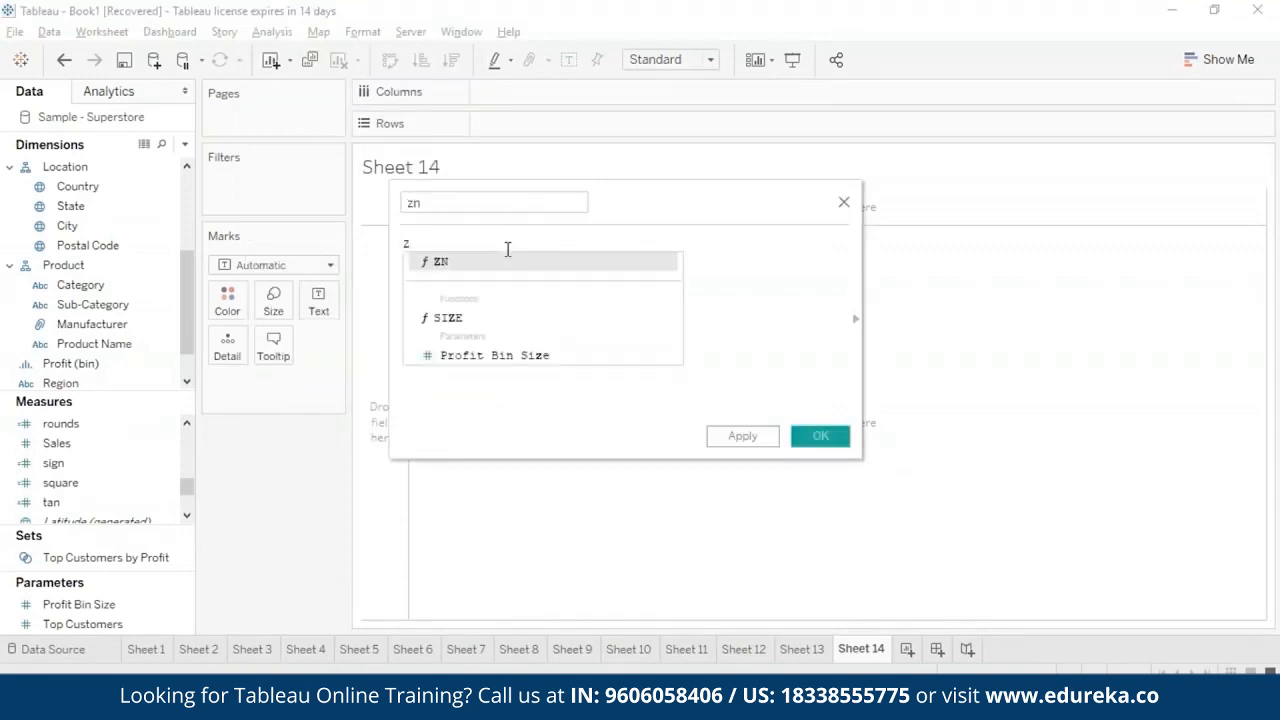
{"action": "double_click", "coordinate": [508, 262]}
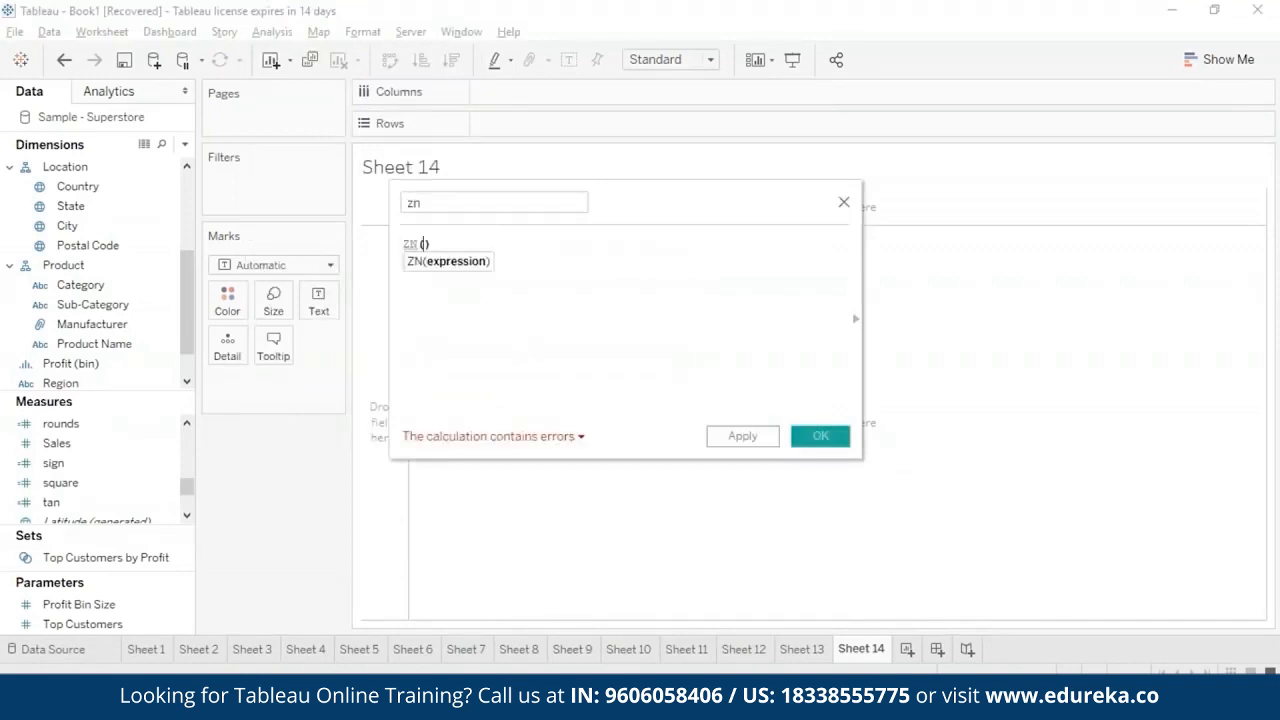
{"action": "type", "text": "pro"}
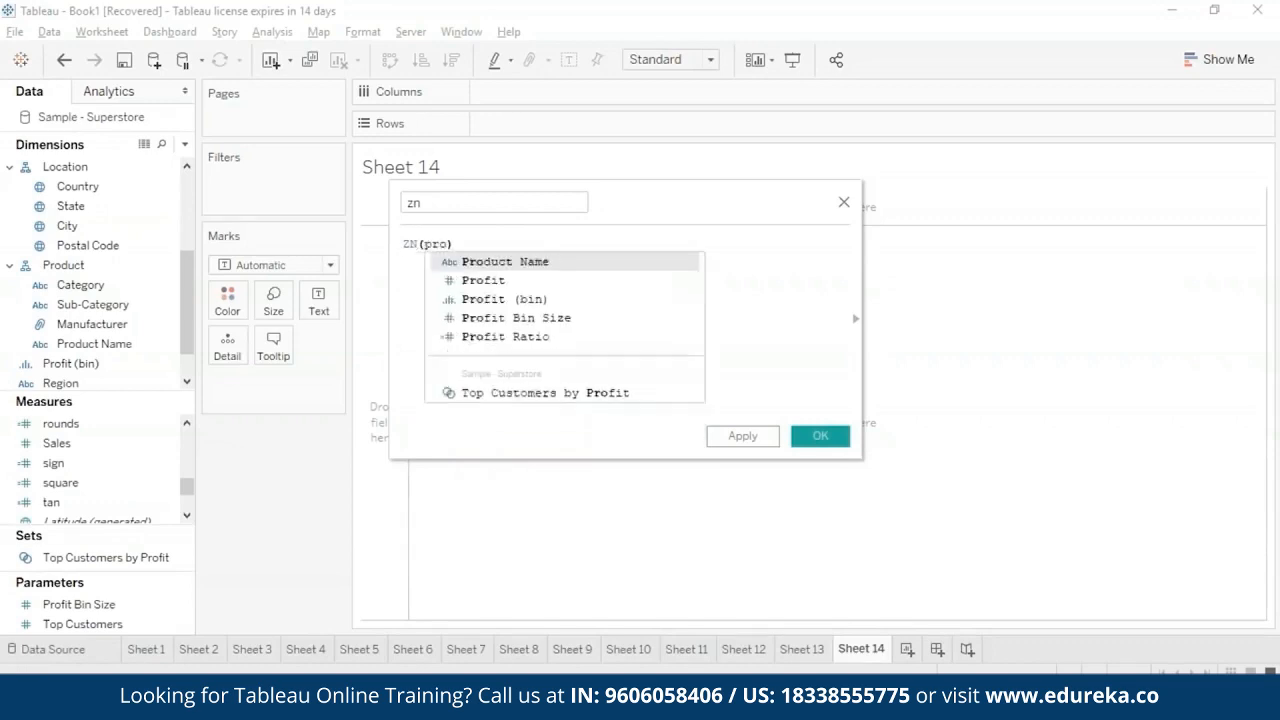
{"action": "double_click", "coordinate": [514, 280]}
{"action": "left_click", "coordinate": [752, 437]}
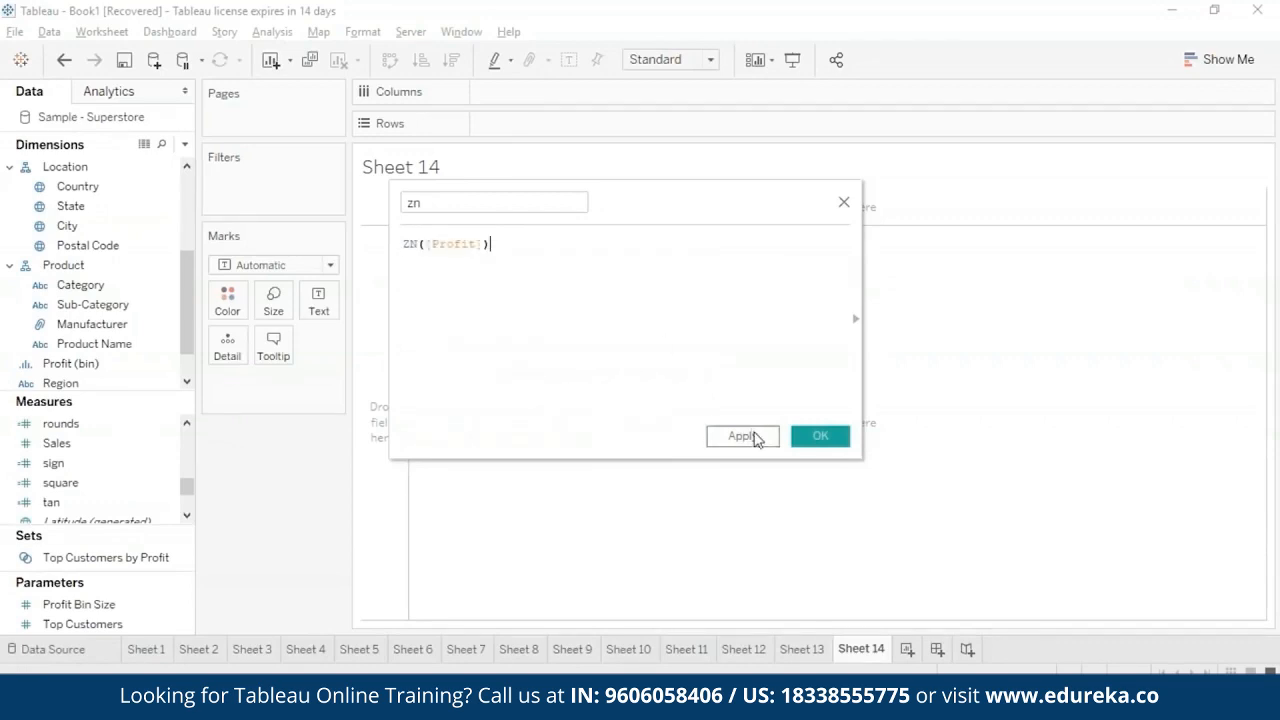
{"action": "left_click", "coordinate": [822, 440]}
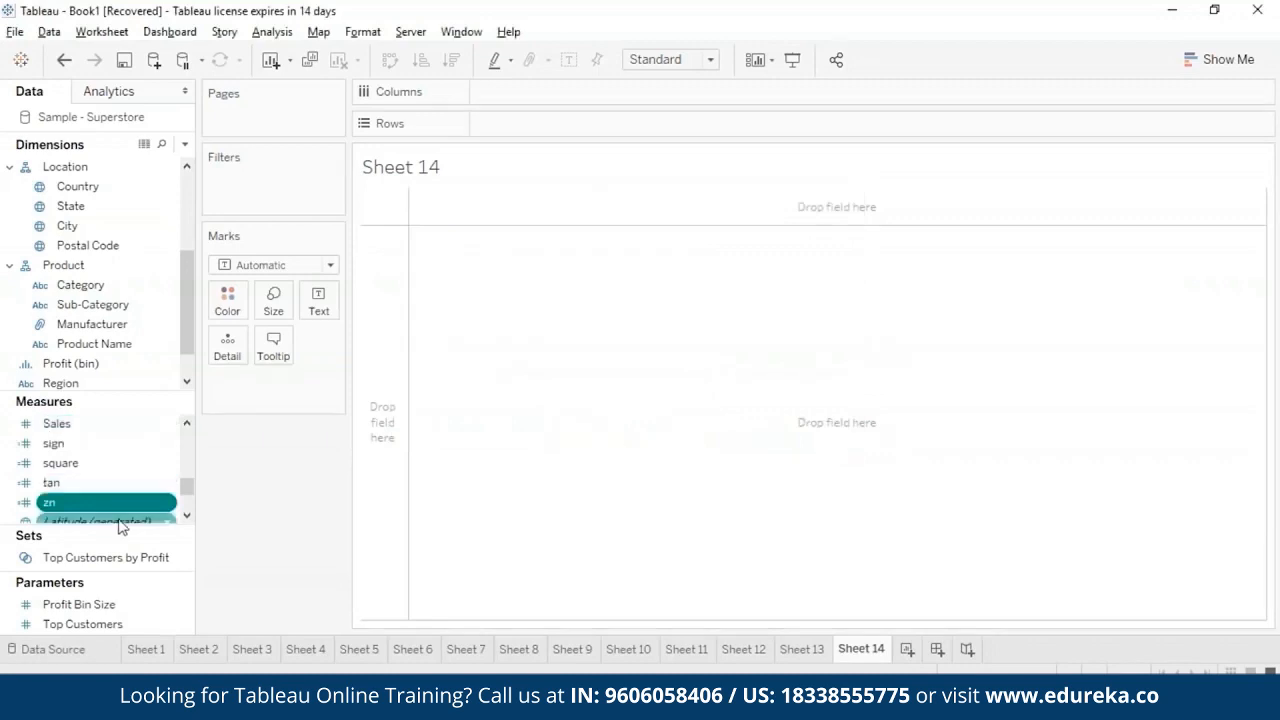
- Add the zn measure to Sheet 14's marks as a detail and inspect the mark's value
{"action": "left_click_drag", "start_coordinate": [95, 507], "coordinate": [272, 398]}
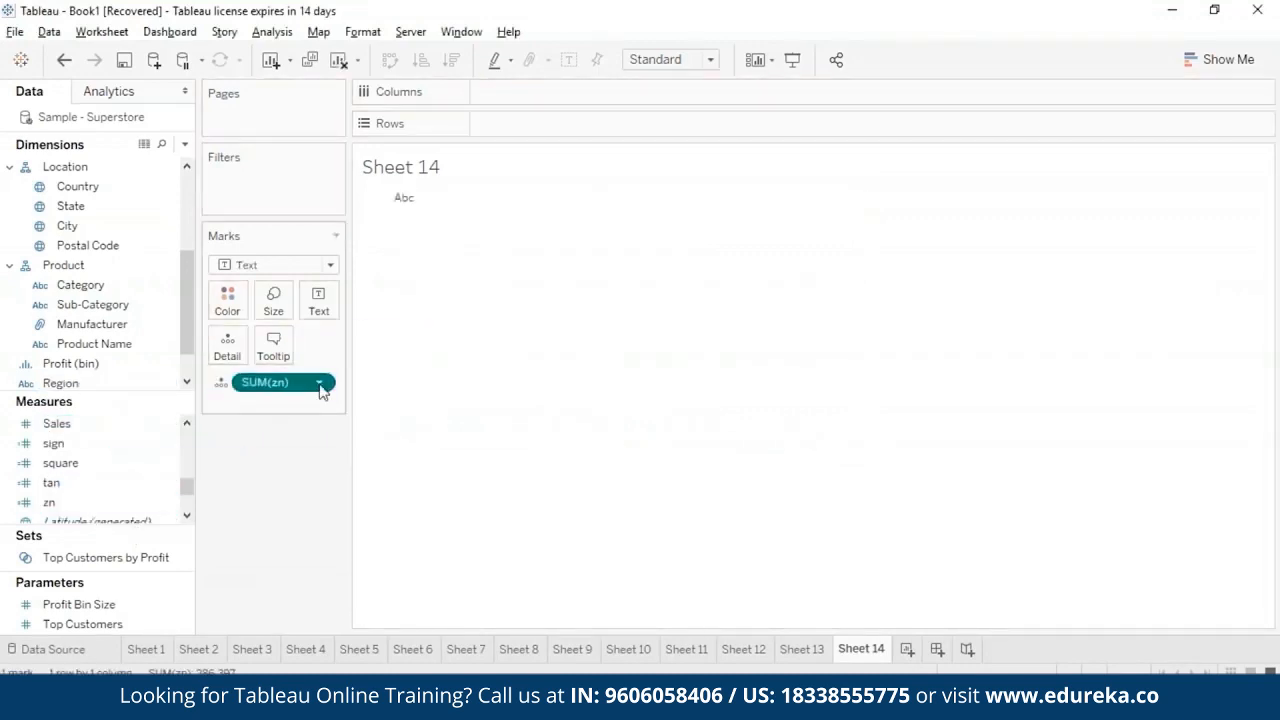
{"action": "left_click", "coordinate": [320, 385]}
{"action": "mouse_move", "coordinate": [340, 550]}
{"action": "left_click", "coordinate": [470, 494]}
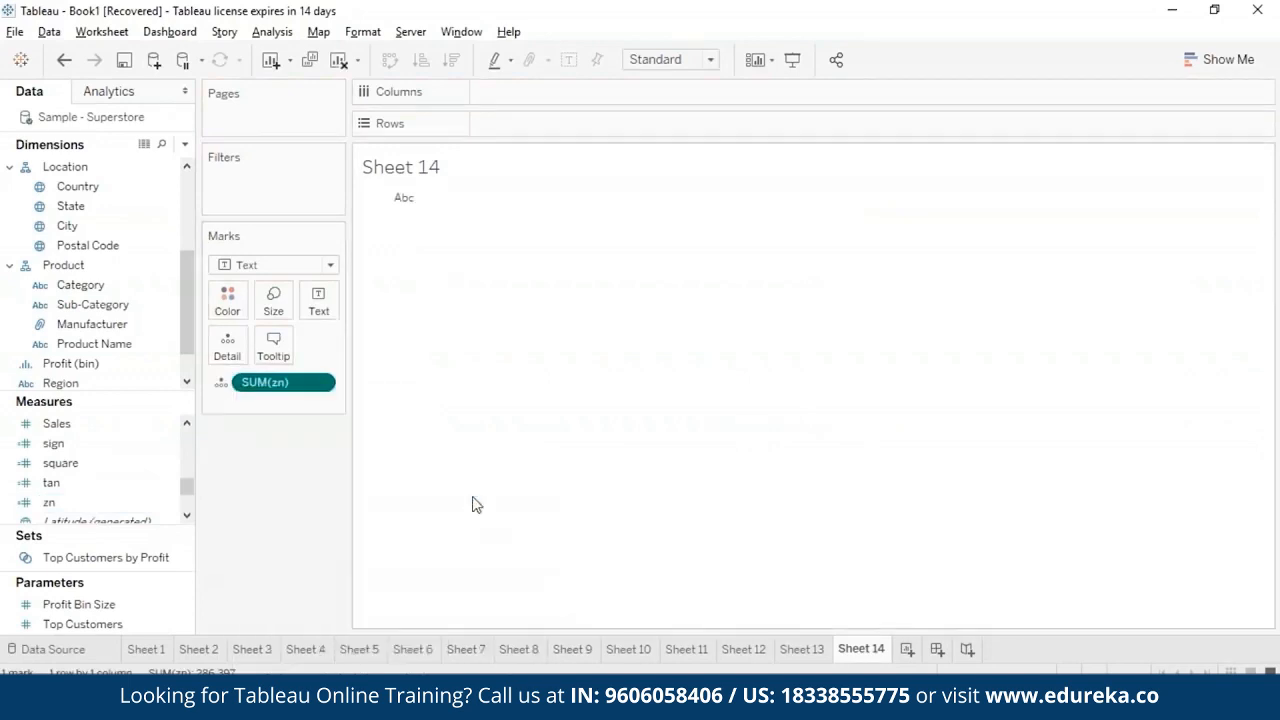
{"action": "mouse_move", "coordinate": [407, 203]}
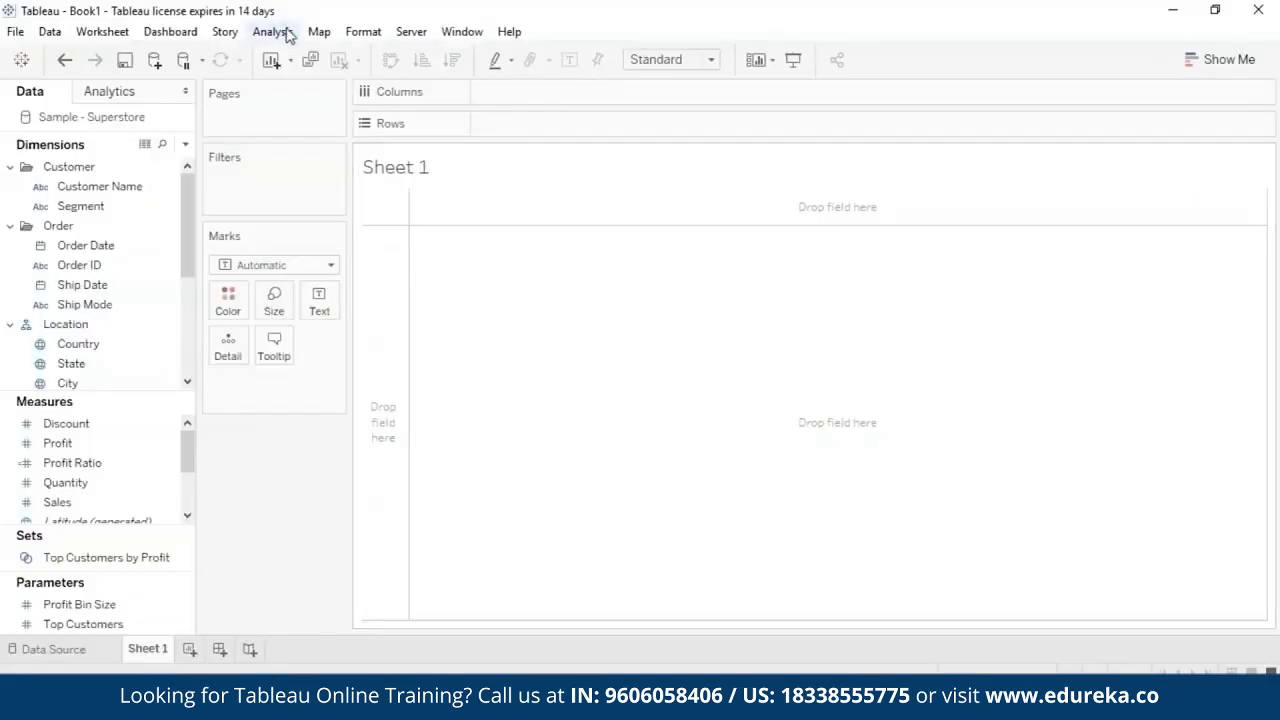
- Start a new calculated field on Sheet 1 and name it string func
{"action": "left_click", "coordinate": [280, 32]}
{"action": "left_click", "coordinate": [302, 384]}
{"action": "key", "text": "BackSpace"}
{"action": "type", "text": "ASC"}
{"action": "key", "text": "BackSpace"}
{"action": "key", "text": "BackSpace"}
{"action": "key", "text": "BackSpace"}
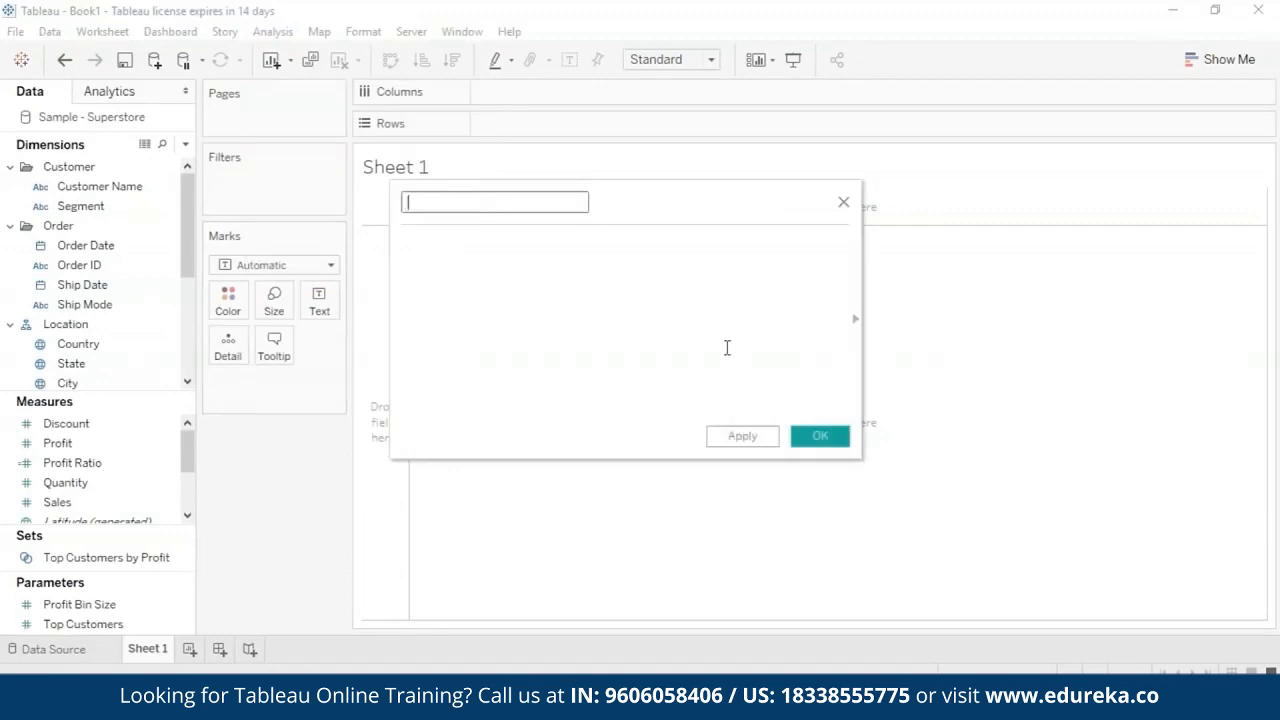
{"action": "type", "text": "string func"}
- Enter the formula ASCII('A') for the string func field and save it
{"action": "left_click", "coordinate": [700, 289]}
{"action": "type", "text": "AS"}
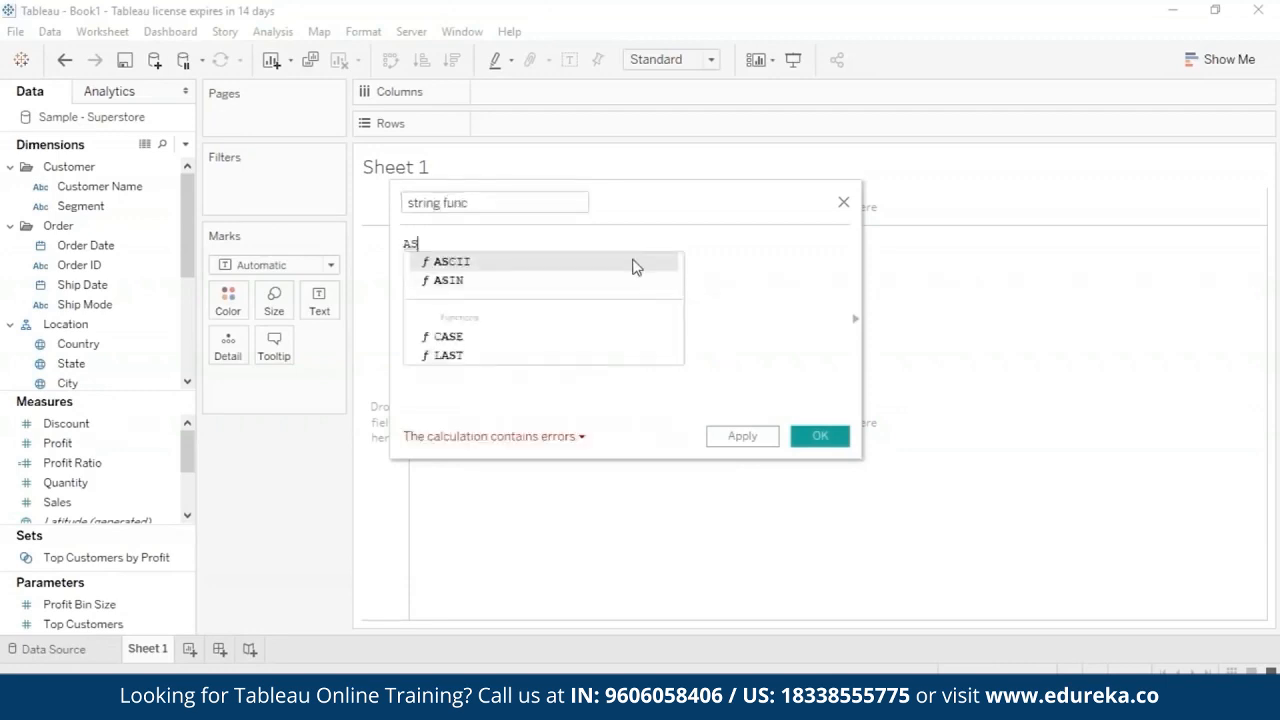
{"action": "left_click", "coordinate": [634, 263]}
{"action": "type", "text": "''A"}
{"action": "left_click", "coordinate": [757, 437]}
{"action": "left_click", "coordinate": [817, 443]}
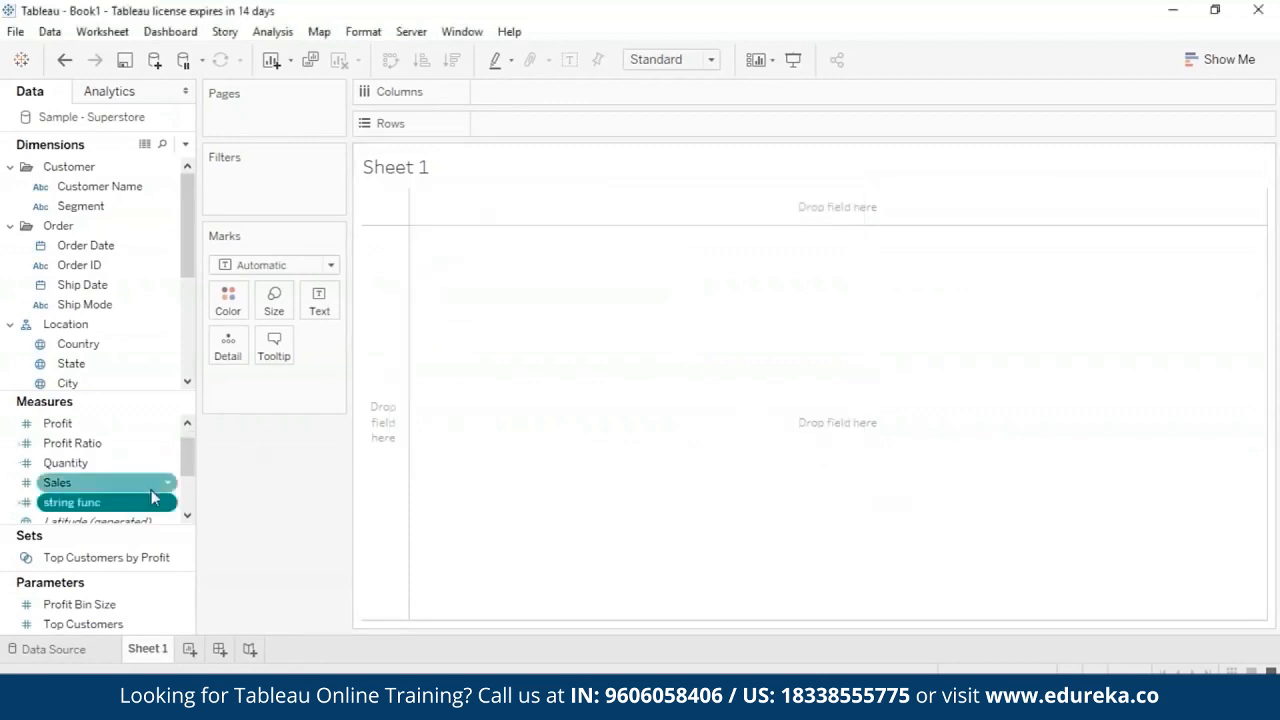
- Chart string func on the rows of Sheet 1 as an attribute and inspect the bar's value
{"action": "left_click_drag", "start_coordinate": [160, 502], "coordinate": [633, 122]}
{"action": "left_click", "coordinate": [600, 123]}
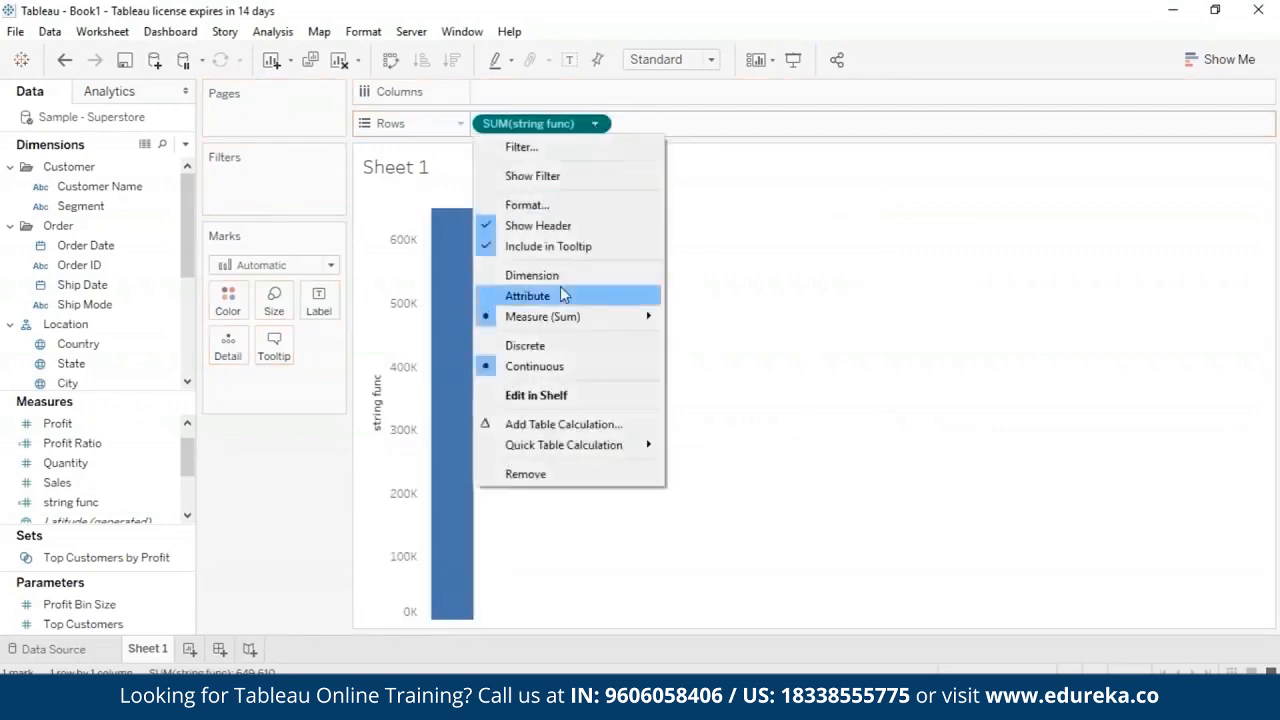
{"action": "left_click", "coordinate": [553, 296]}
{"action": "mouse_move", "coordinate": [440, 285]}
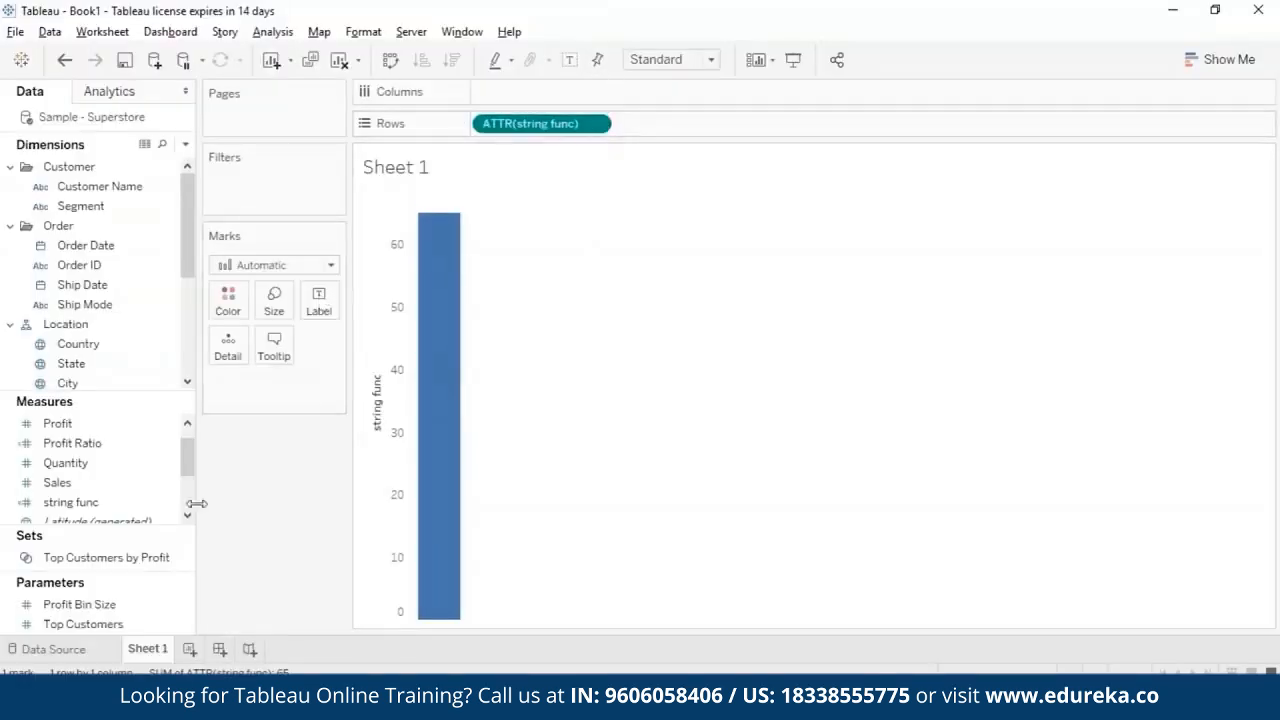
- Edit the string func field, replacing its formula with CHAR(65), and save it
{"action": "left_click", "coordinate": [166, 502]}
{"action": "right_click", "coordinate": [166, 502]}
{"action": "left_click", "coordinate": [282, 167]}
{"action": "key", "text": "ctrl+a"}
{"action": "key", "text": "BackSpace"}
{"action": "type", "text": "char"}
{"action": "left_click", "coordinate": [489, 263]}
{"action": "type", "text": "65"}
{"action": "left_click", "coordinate": [742, 436]}
{"action": "left_click", "coordinate": [822, 436]}
- Remove the string func field from the rows of Sheet 1 and look through the list of measures
{"action": "left_click", "coordinate": [600, 125]}
{"action": "left_click", "coordinate": [531, 374]}
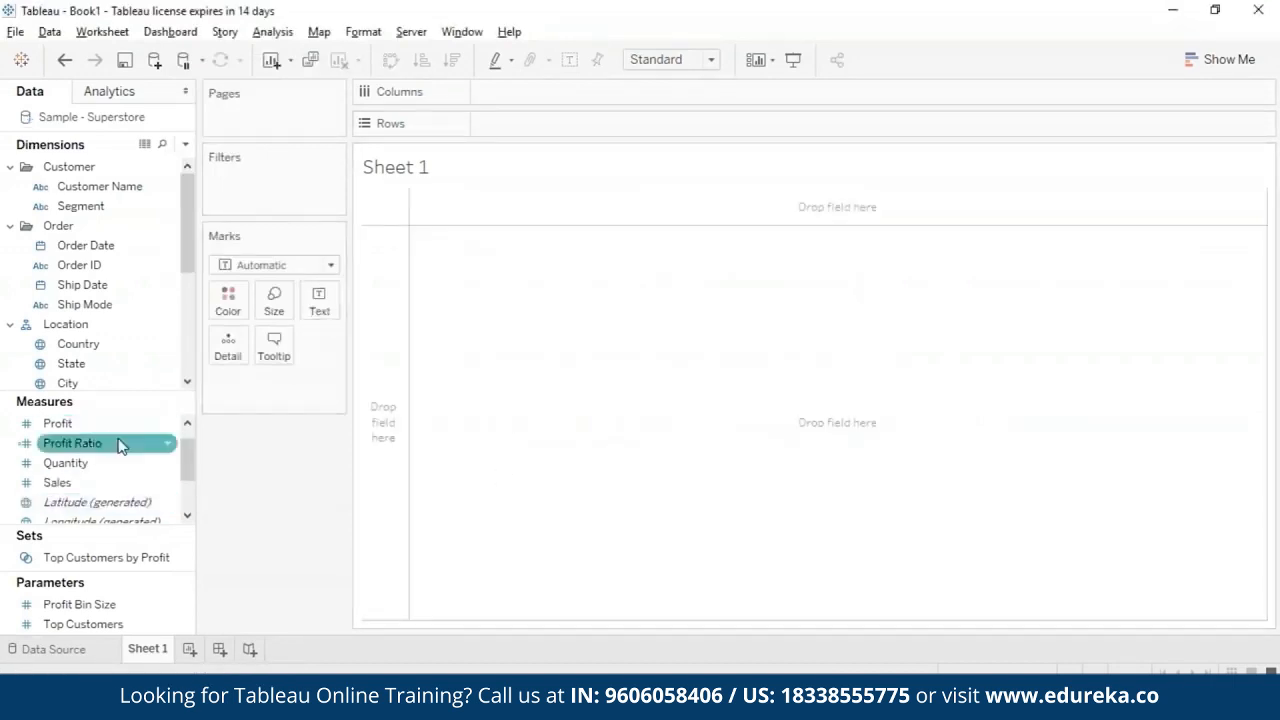
{"action": "left_click_drag", "start_coordinate": [186, 490], "coordinate": [193, 449]}
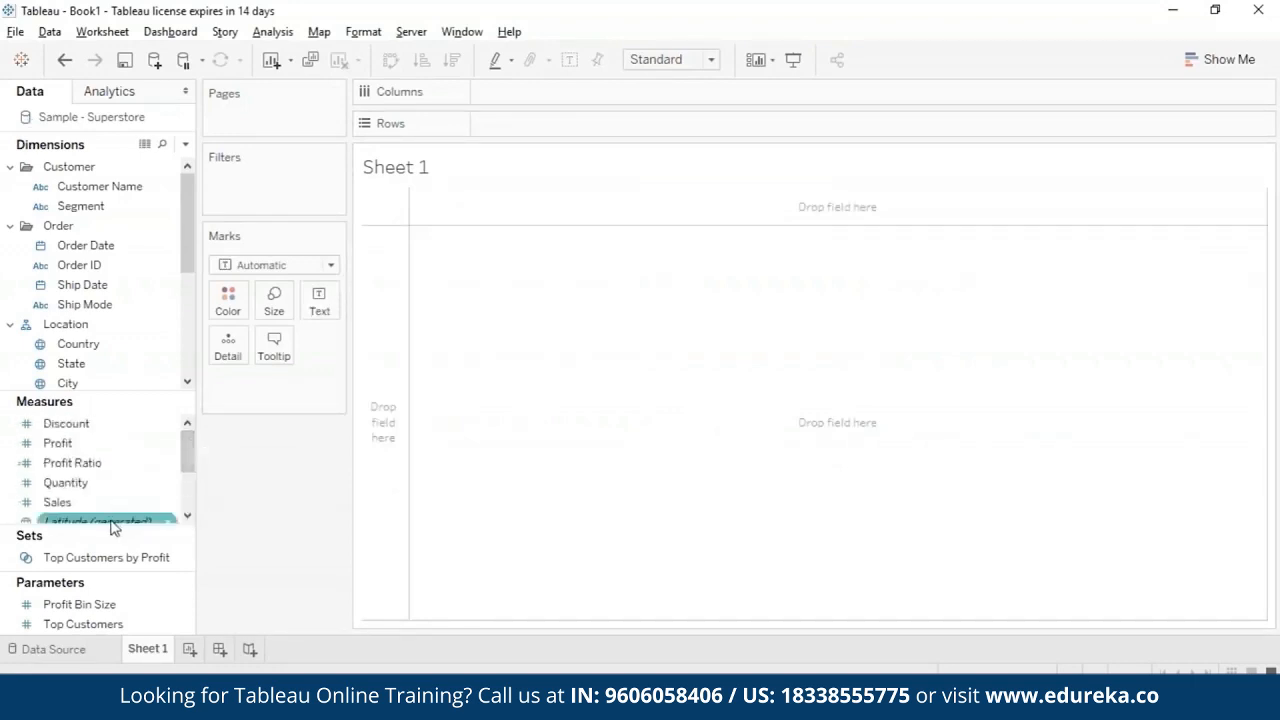
- Create a calculated field named strings with the formula CHAR(65) and save it
{"action": "left_click", "coordinate": [278, 32]}
{"action": "left_click", "coordinate": [286, 384]}
{"action": "type", "text": "strings"}
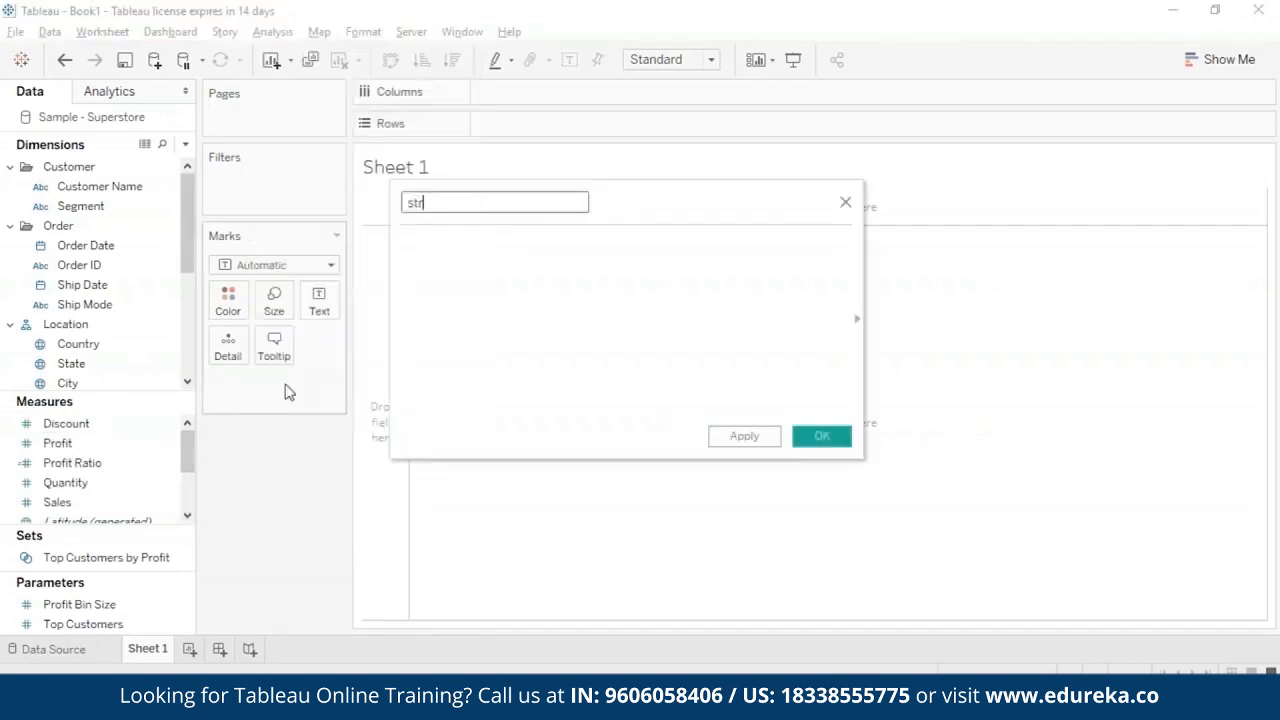
{"action": "left_click", "coordinate": [503, 304]}
{"action": "type", "text": "CHAR(65)"}
{"action": "left_click", "coordinate": [733, 445]}
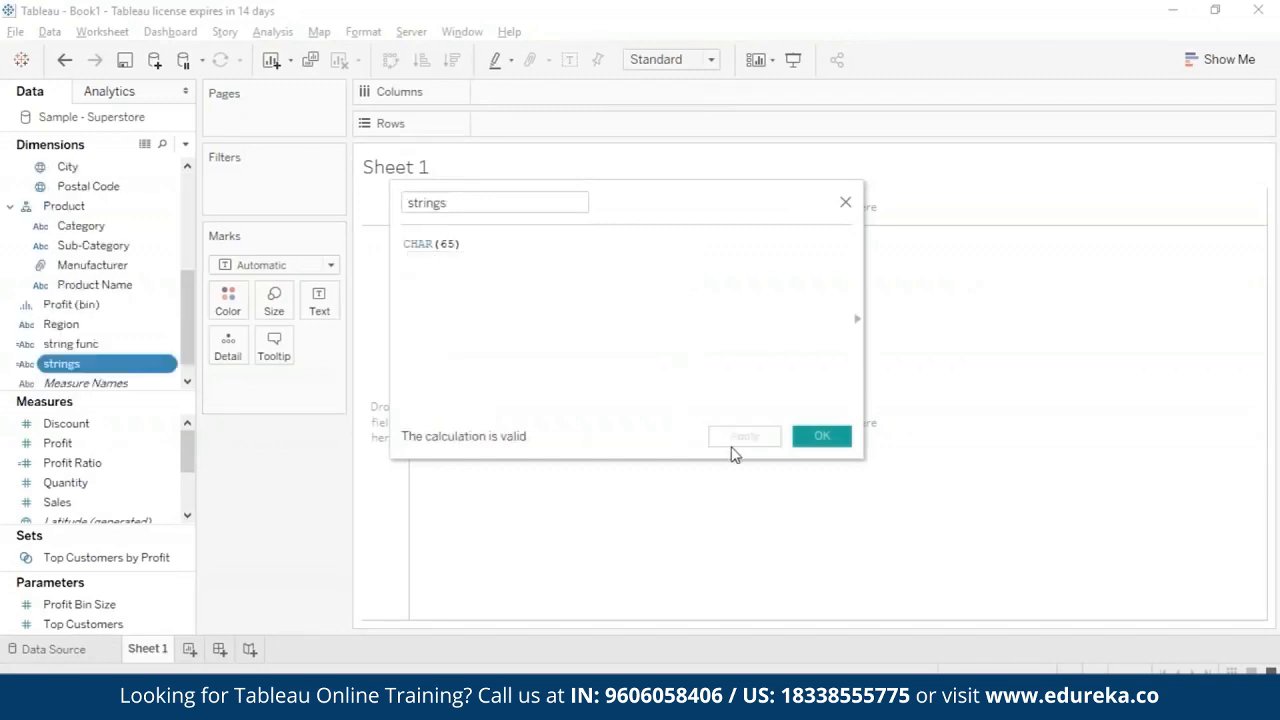
{"action": "left_click", "coordinate": [820, 437]}
- Display the string func dimension as text on Sheet 1 and inspect the resulting mark
{"action": "left_click", "coordinate": [162, 345]}
{"action": "left_click_drag", "start_coordinate": [162, 345], "coordinate": [319, 300]}
{"action": "mouse_move", "coordinate": [391, 196]}
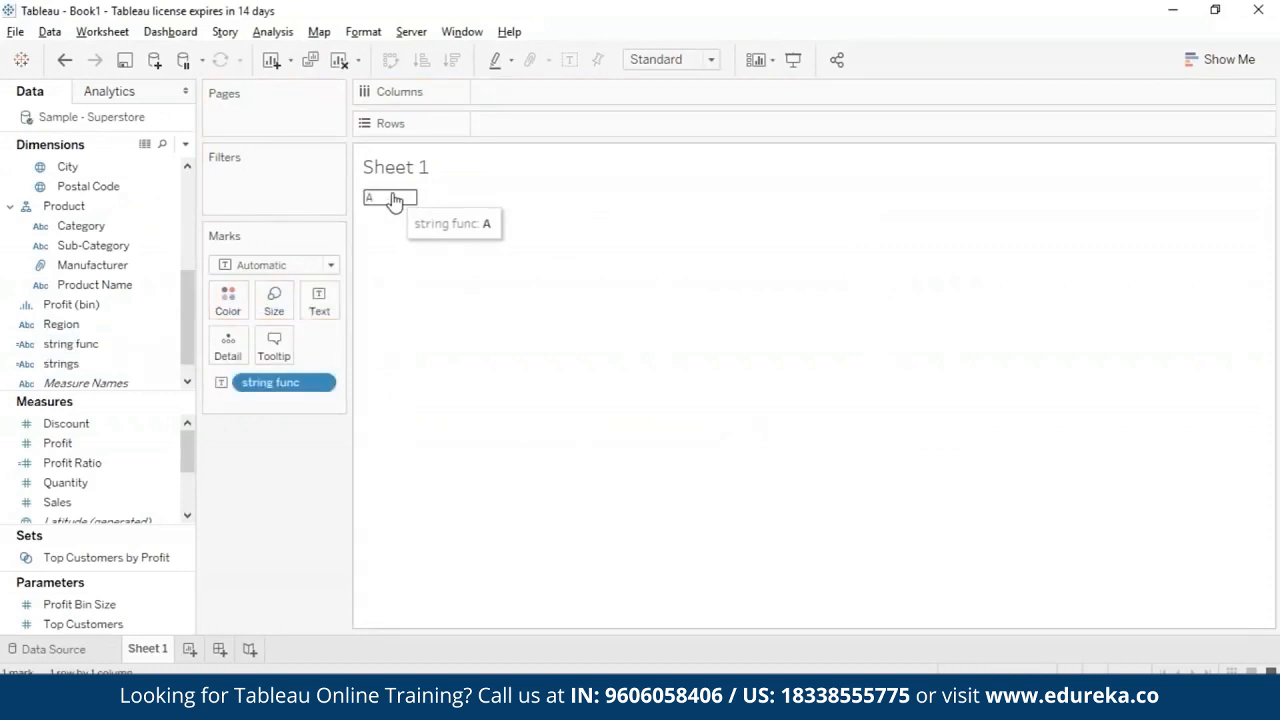
- Delete the strings calculated field from the dimensions
{"action": "right_click", "coordinate": [165, 364]}
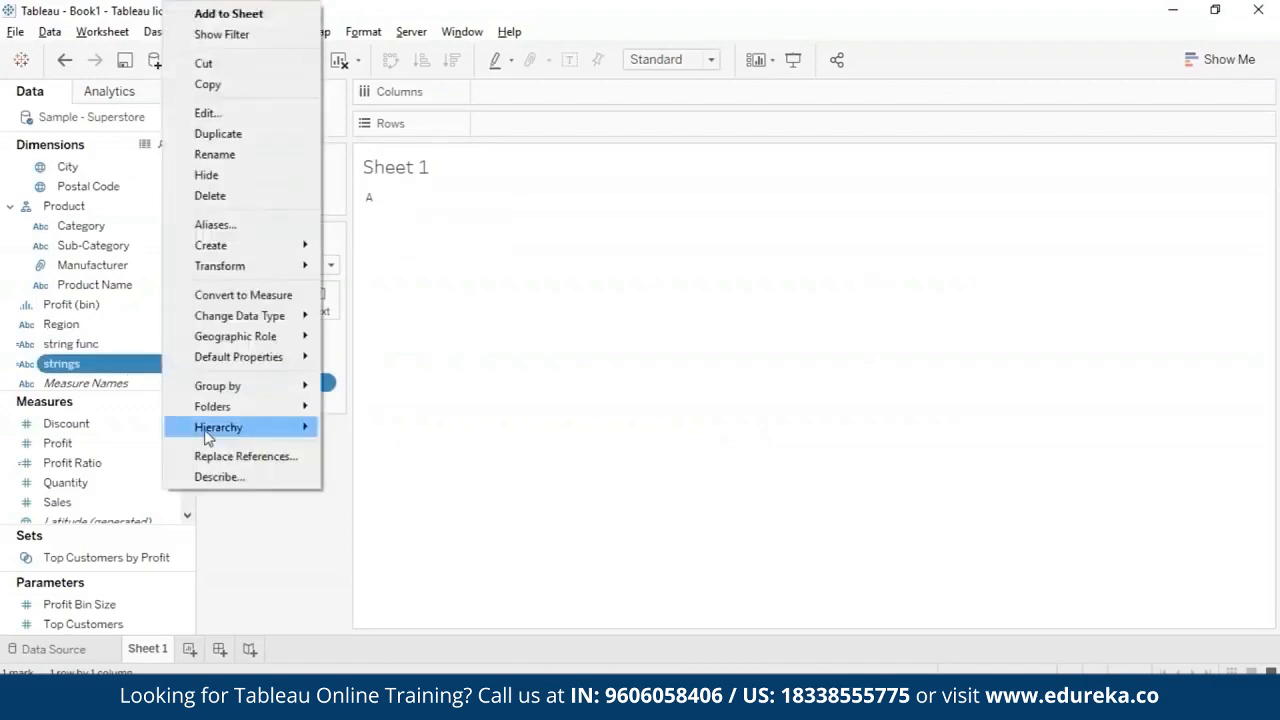
{"action": "left_click", "coordinate": [286, 196]}
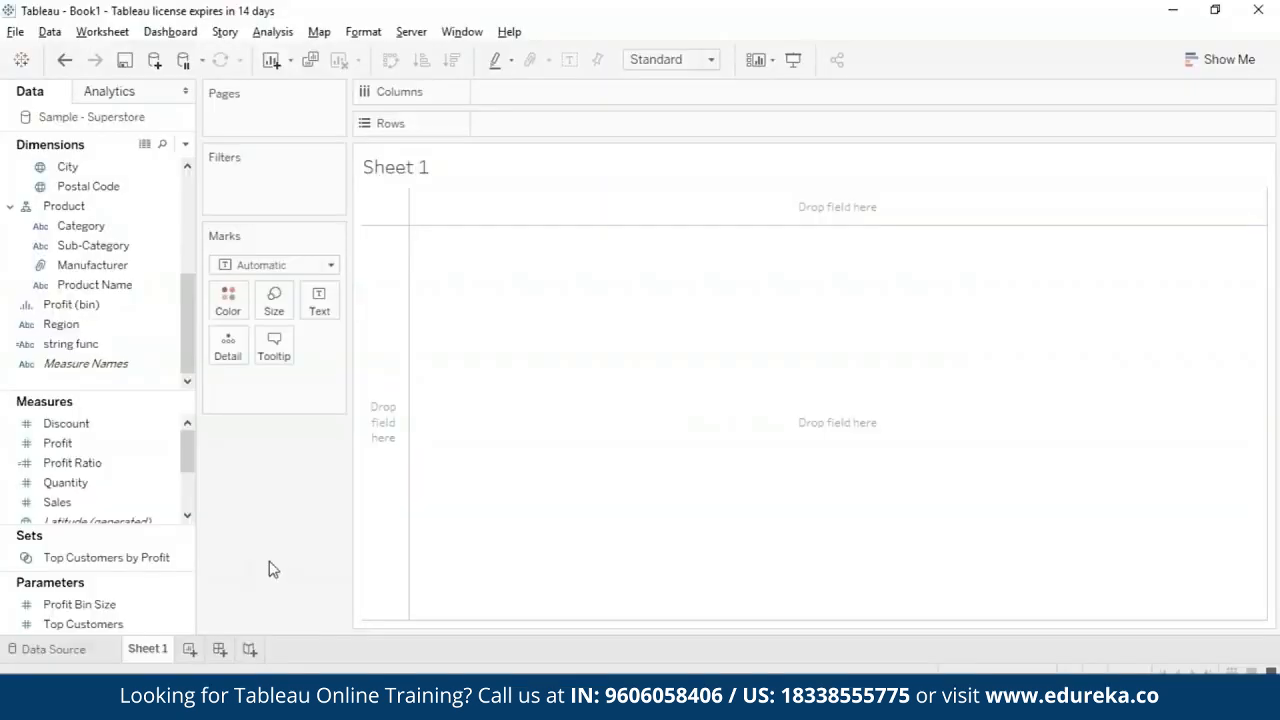
- Replace the formula of the string func field with CONTAINS("Edureka", "rek")
{"action": "left_click", "coordinate": [133, 347]}
{"action": "left_click", "coordinate": [169, 344]}
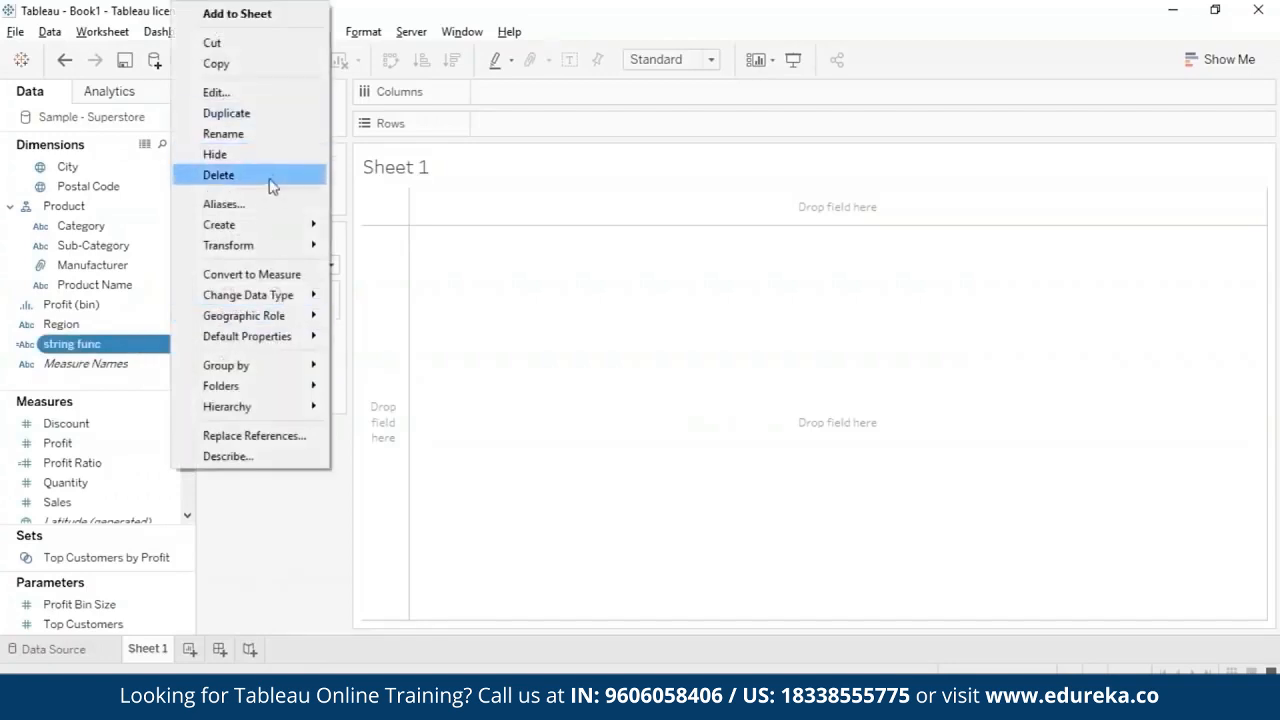
{"action": "left_click", "coordinate": [216, 92]}
{"action": "key", "text": "ctrl+a"}
{"action": "key", "text": "BackSpace"}
{"action": "type", "text": "cont"}
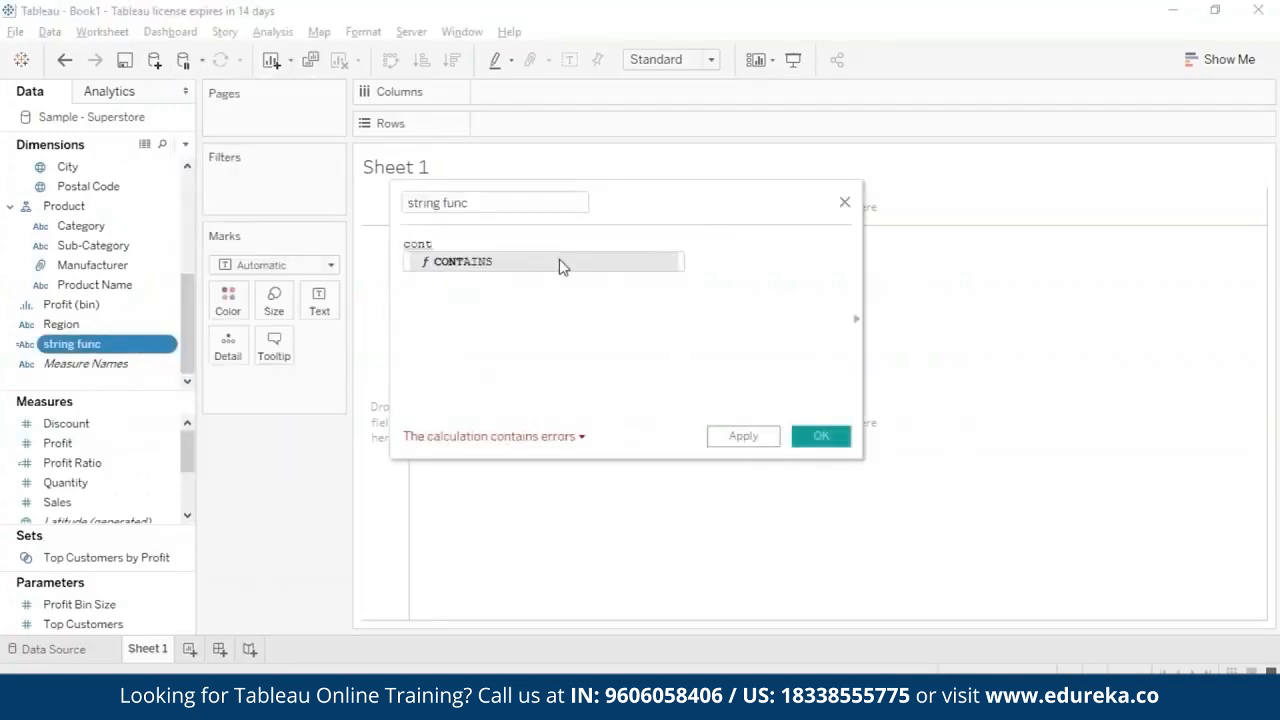
{"action": "left_click", "coordinate": [559, 261]}
{"action": "type", "text": "\""}
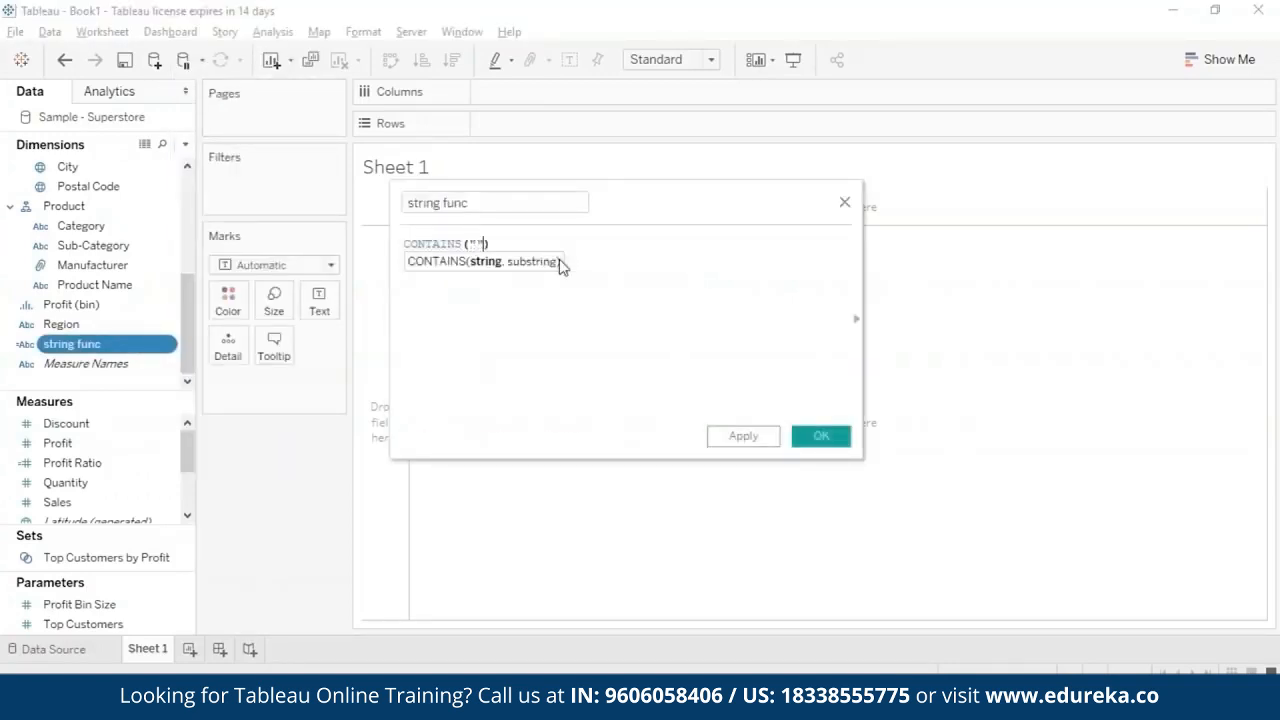
{"action": "type", "text": "Edureka\","}
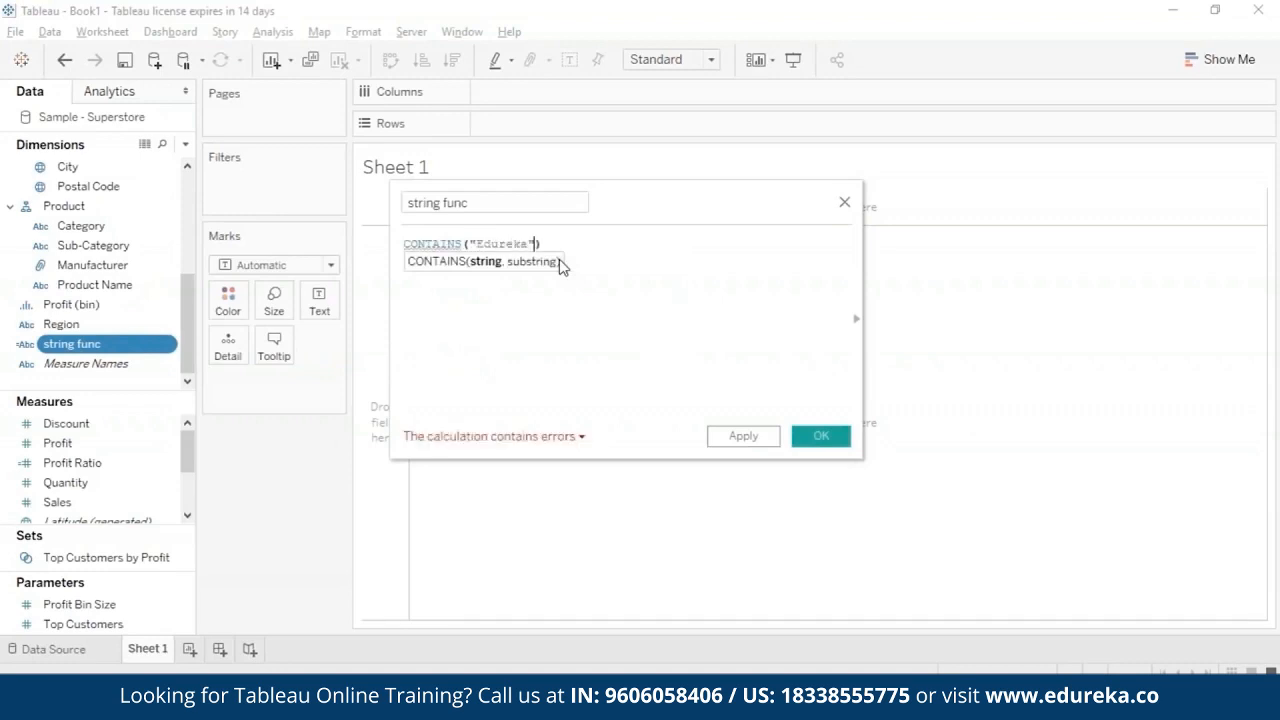
{"action": "type", "text": " \"ure"}
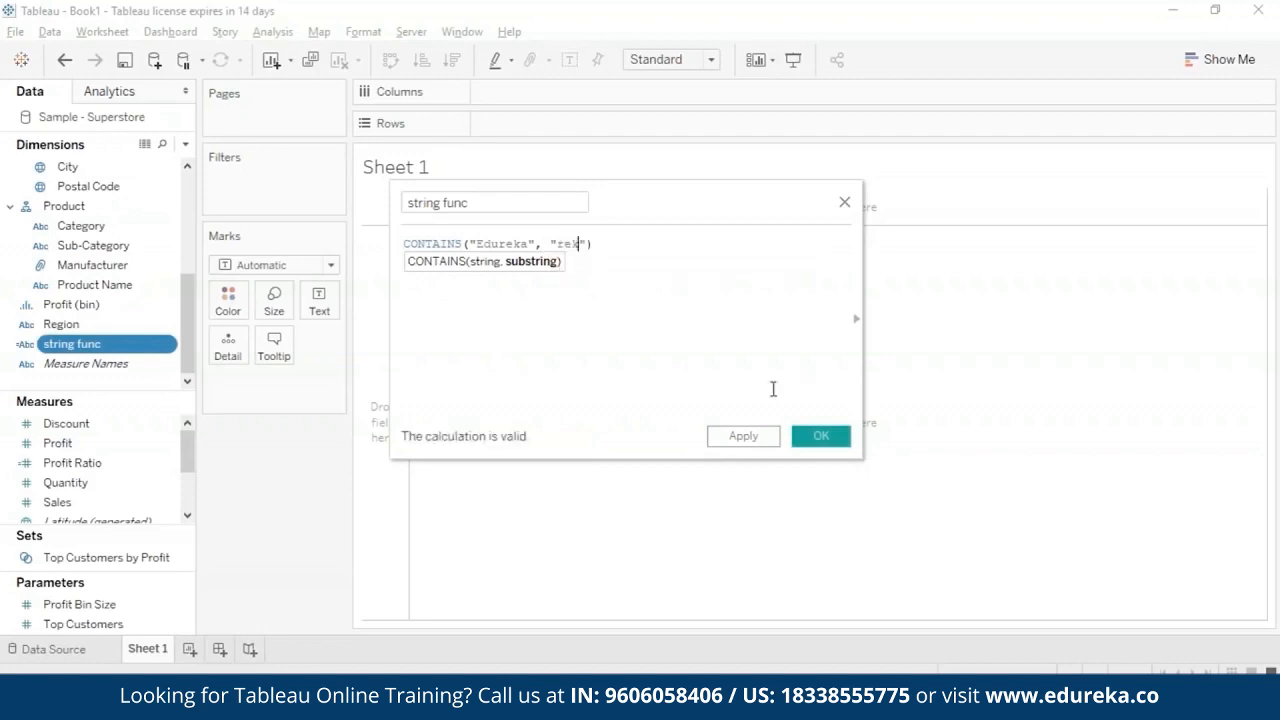
- Save the CONTAINS calculation and display string func as text on Sheet 1
{"action": "left_click", "coordinate": [820, 435]}
{"action": "left_click_drag", "start_coordinate": [70, 343], "coordinate": [318, 298]}
{"action": "mouse_move", "coordinate": [400, 200]}
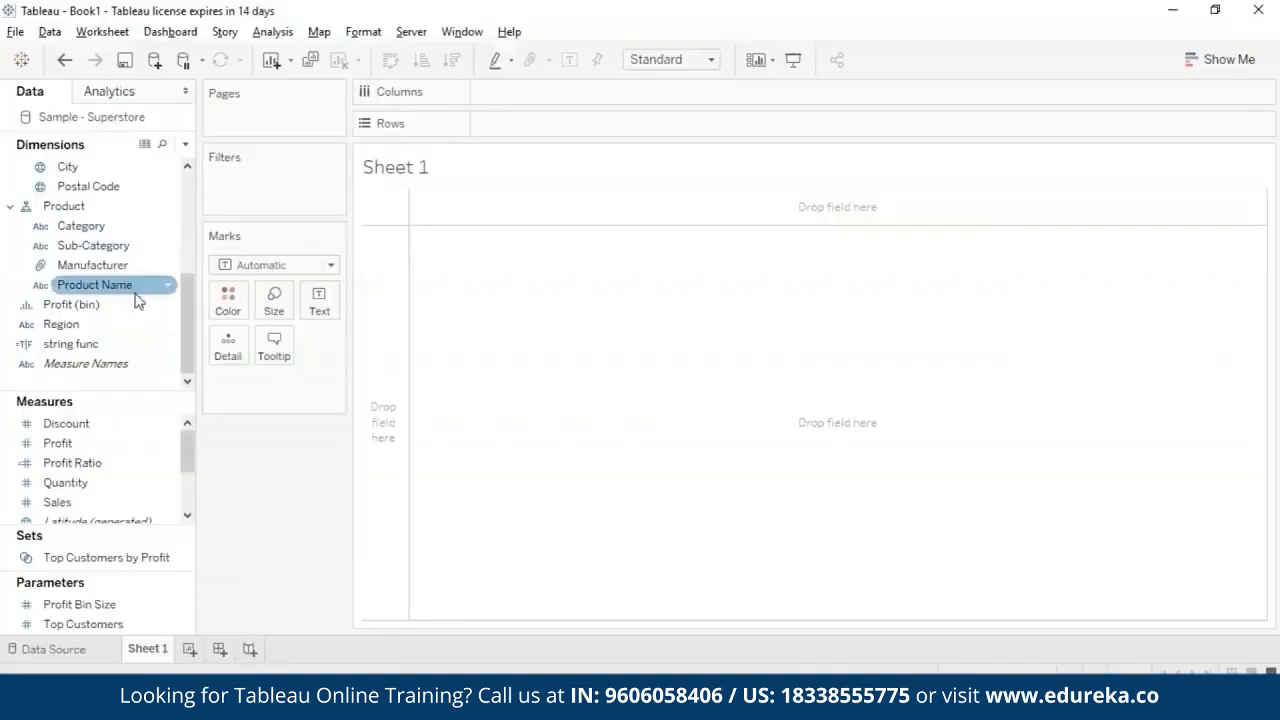
- Replace the formula of the string func field with ENDSWITH("Edureka", "eka")
{"action": "right_click", "coordinate": [100, 345]}
{"action": "mouse_move", "coordinate": [237, 345]}
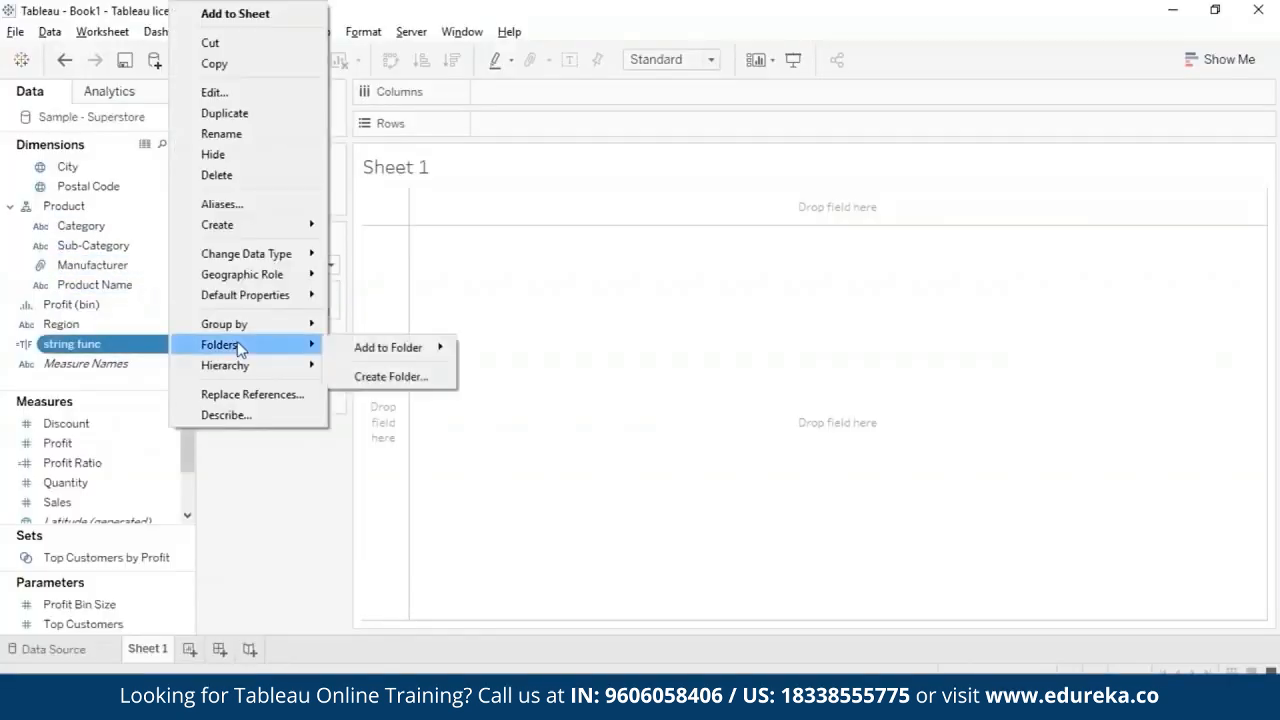
{"action": "left_click", "coordinate": [230, 95]}
{"action": "type", "text": "ends"}
{"action": "key", "text": "Return"}
{"action": "type", "text": "\"Edureka\""}
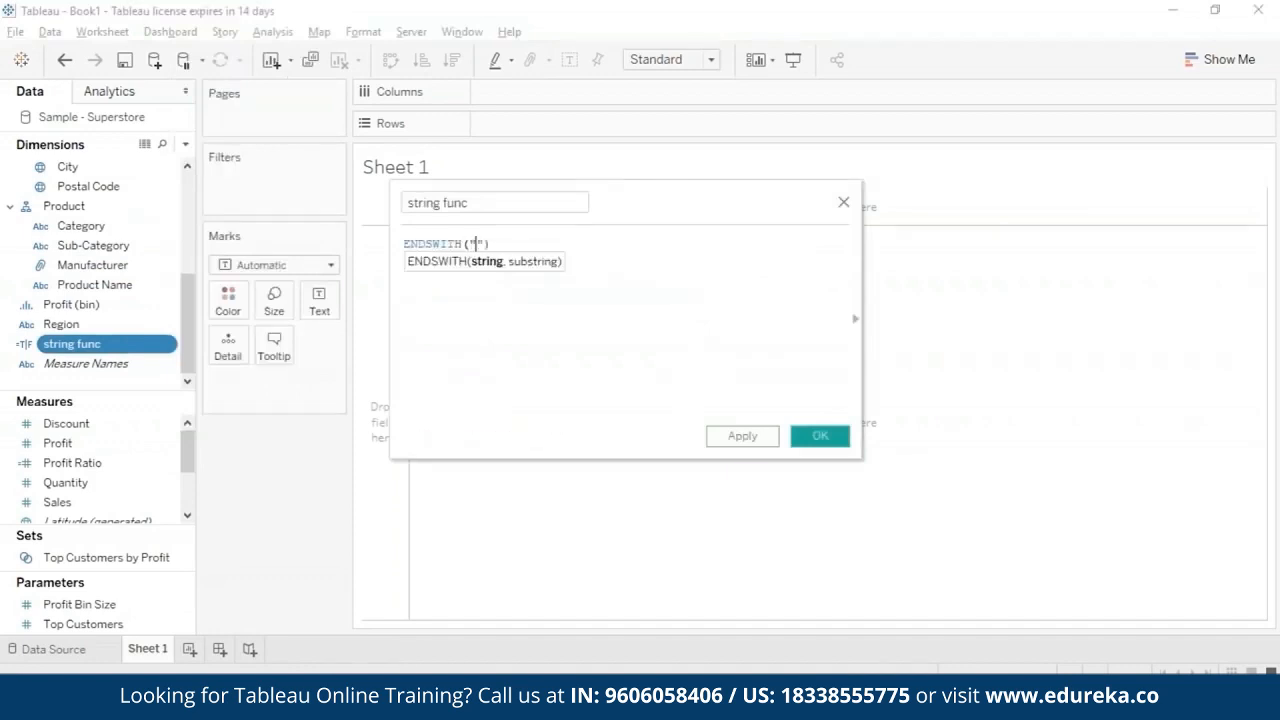
{"action": "type", "text": ", \"\""}
{"action": "type", "text": "ka\", \"eka"}
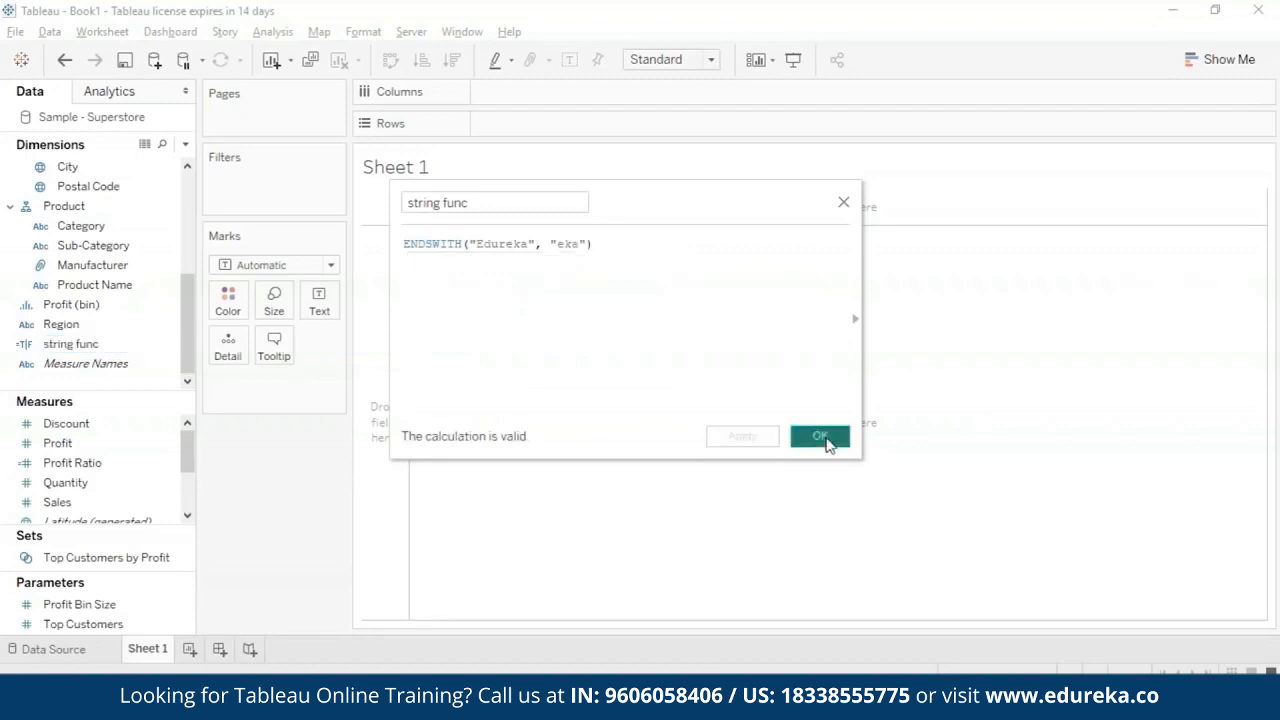
- Save the ENDSWITH calculation and display string func as text on Sheet 1
{"action": "left_click", "coordinate": [818, 436]}
{"action": "left_click_drag", "start_coordinate": [70, 343], "coordinate": [414, 211]}
{"action": "left_click", "coordinate": [400, 195]}
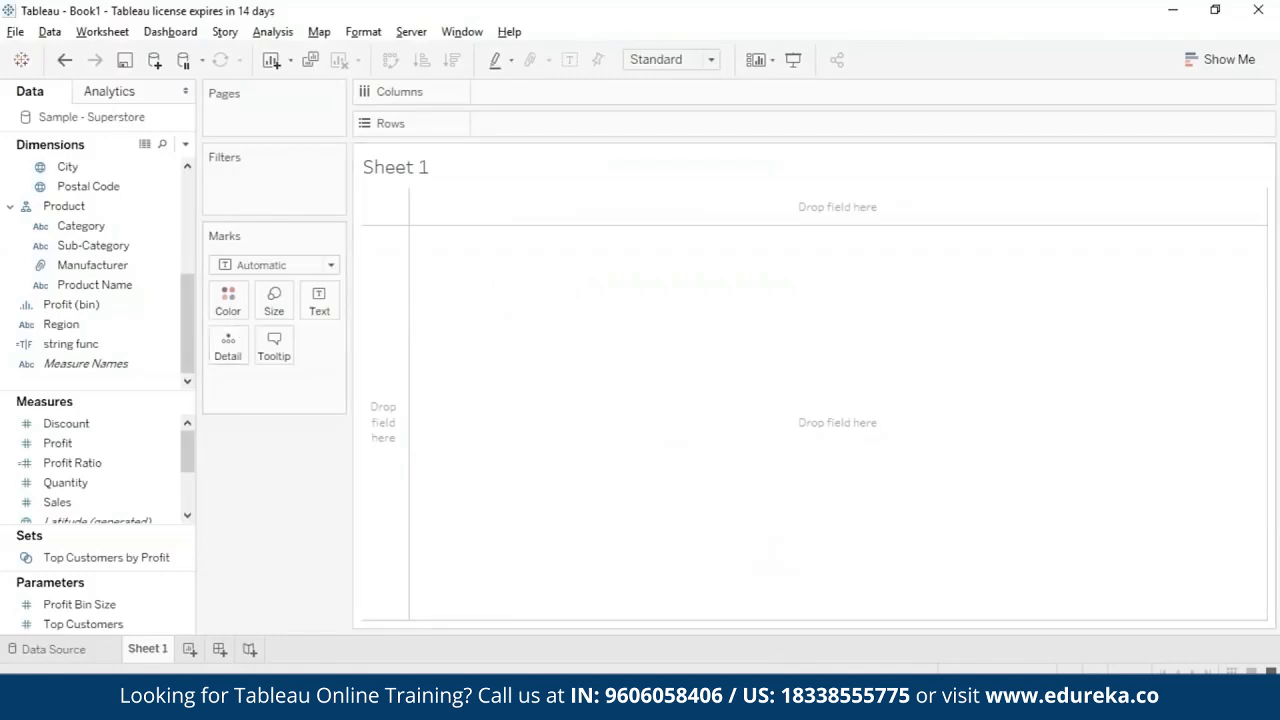
- Swap the ENDSWITH function in the string func formula for FIND, keeping the arguments "Edureka" and "eka"
{"action": "left_click", "coordinate": [160, 345]}
{"action": "left_click", "coordinate": [165, 348]}
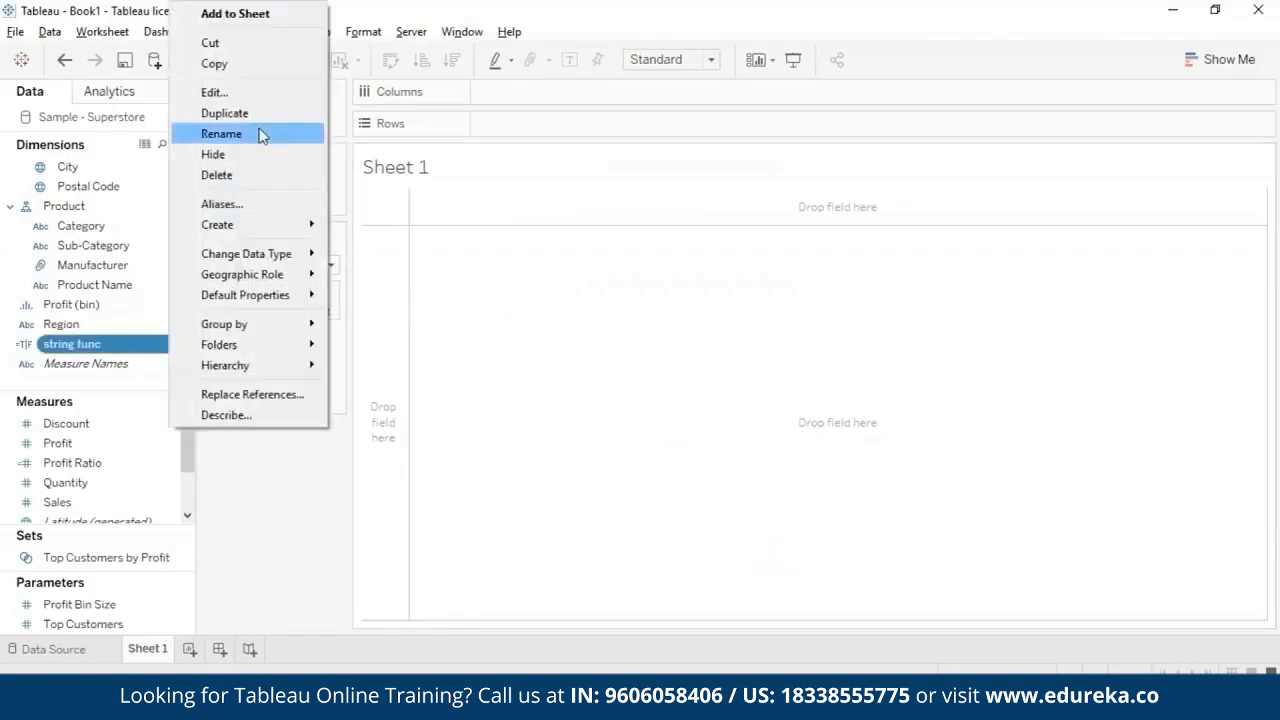
{"action": "left_click", "coordinate": [254, 92]}
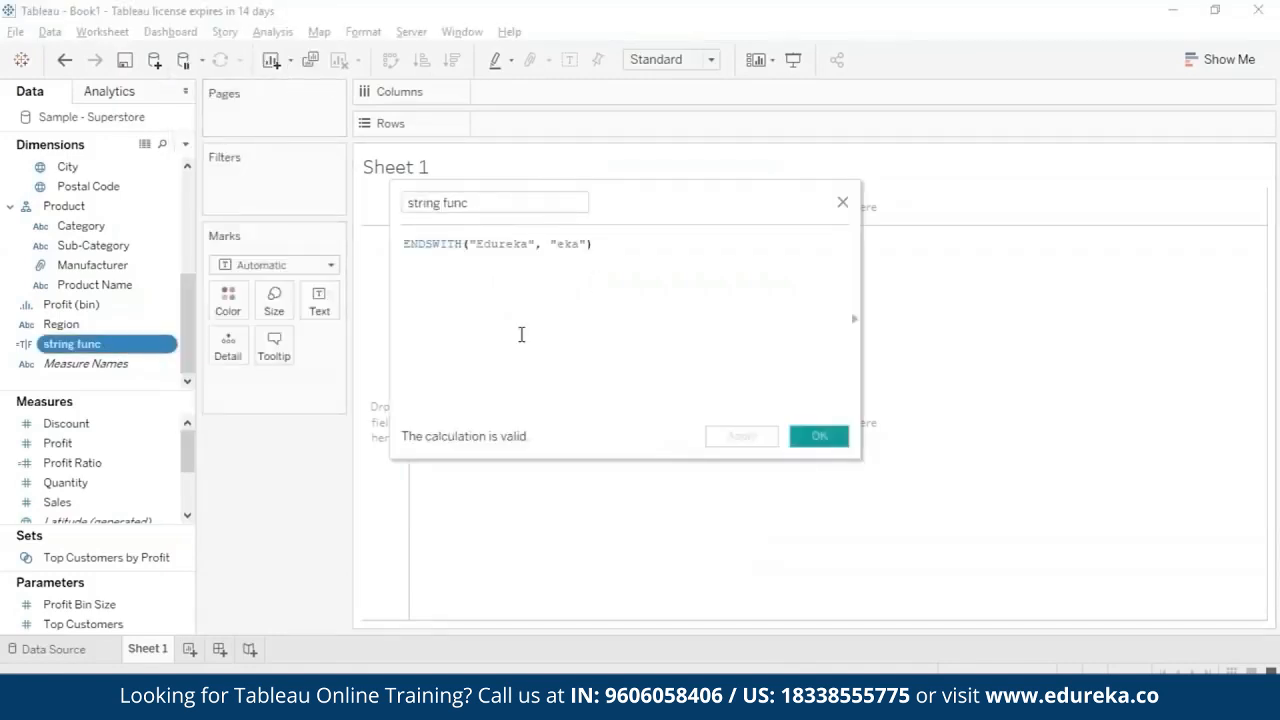
{"action": "key", "text": "Left"}
{"action": "key", "text": "Left"}
{"action": "key", "text": "Left"}
{"action": "key", "text": "Left"}
{"action": "key", "text": "Left"}
{"action": "key", "text": "Left"}
{"action": "key", "text": "Left"}
{"action": "key", "text": "Left"}
{"action": "key", "text": "Left"}
{"action": "key", "text": "Left"}
{"action": "key", "text": "Left"}
{"action": "key", "text": "Left"}
{"action": "key", "text": "Left"}
{"action": "key", "text": "Left"}
{"action": "key", "text": "Left"}
{"action": "key", "text": "Left"}
{"action": "key", "text": "Left"}
{"action": "key", "text": "Left"}
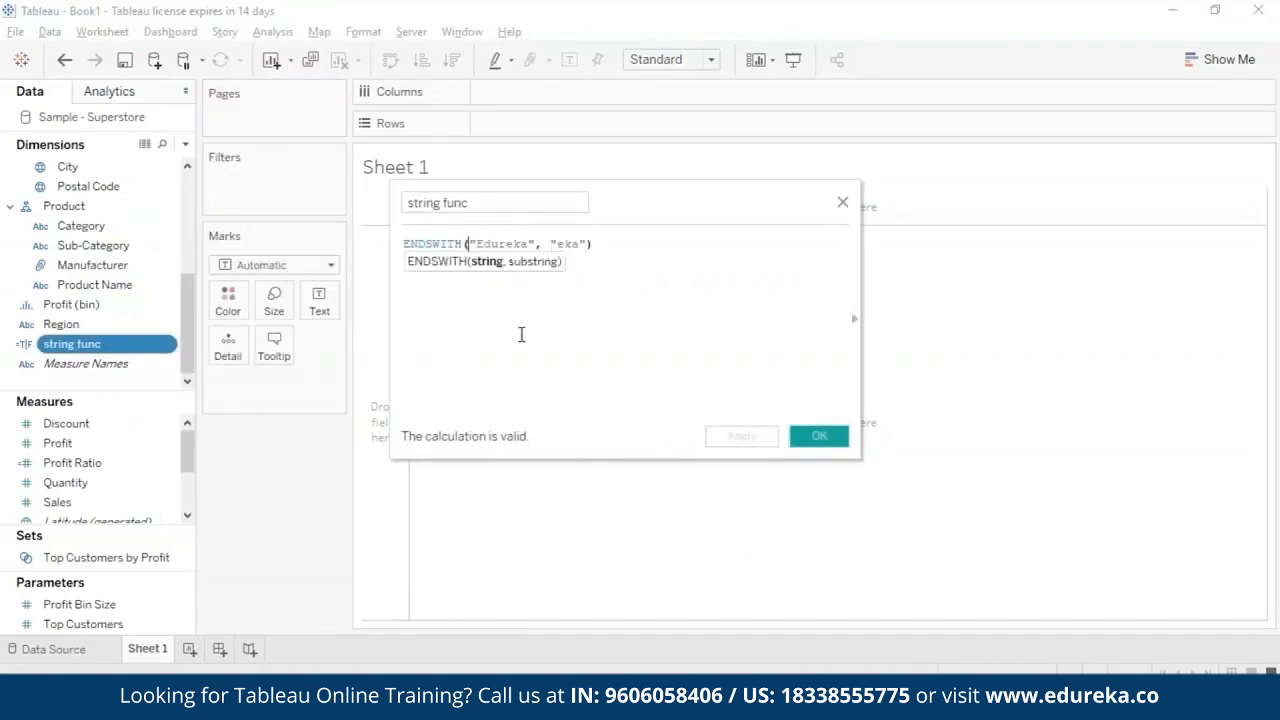
{"action": "key", "text": "BackSpace"}
{"action": "key", "text": "BackSpace"}
{"action": "key", "text": "BackSpace"}
{"action": "key", "text": "BackSpace"}
{"action": "key", "text": "BackSpace"}
{"action": "key", "text": "BackSpace"}
{"action": "key", "text": "BackSpace"}
{"action": "key", "text": "BackSpace"}
{"action": "type", "text": "FIND"}
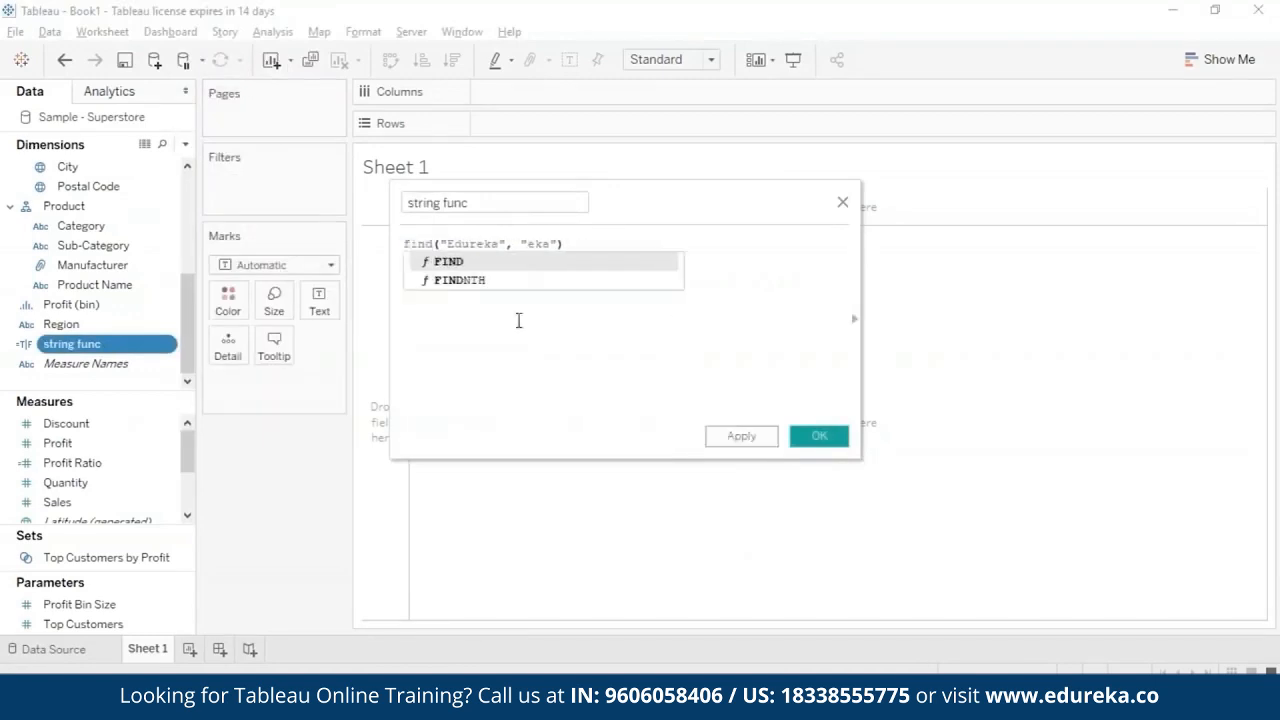
{"action": "left_click", "coordinate": [509, 262]}
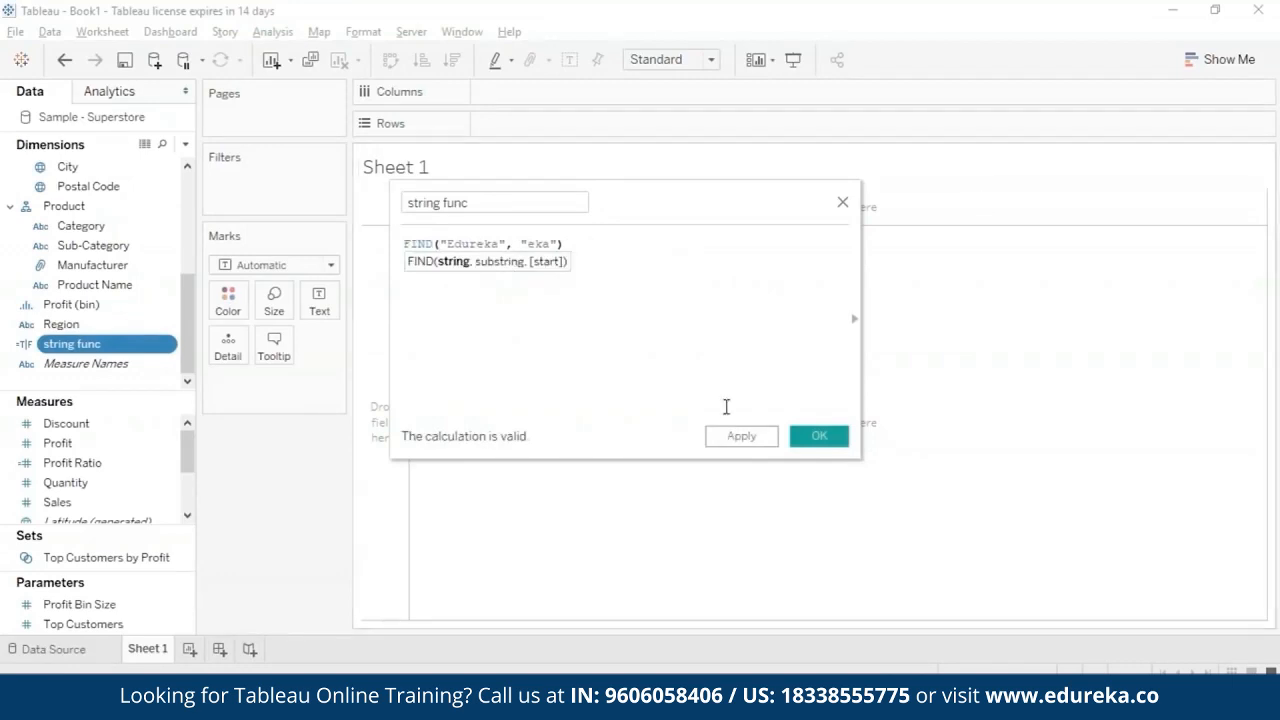
- Apply and save the FIND calculation, and display string func as text on Sheet 1
{"action": "left_click", "coordinate": [738, 443]}
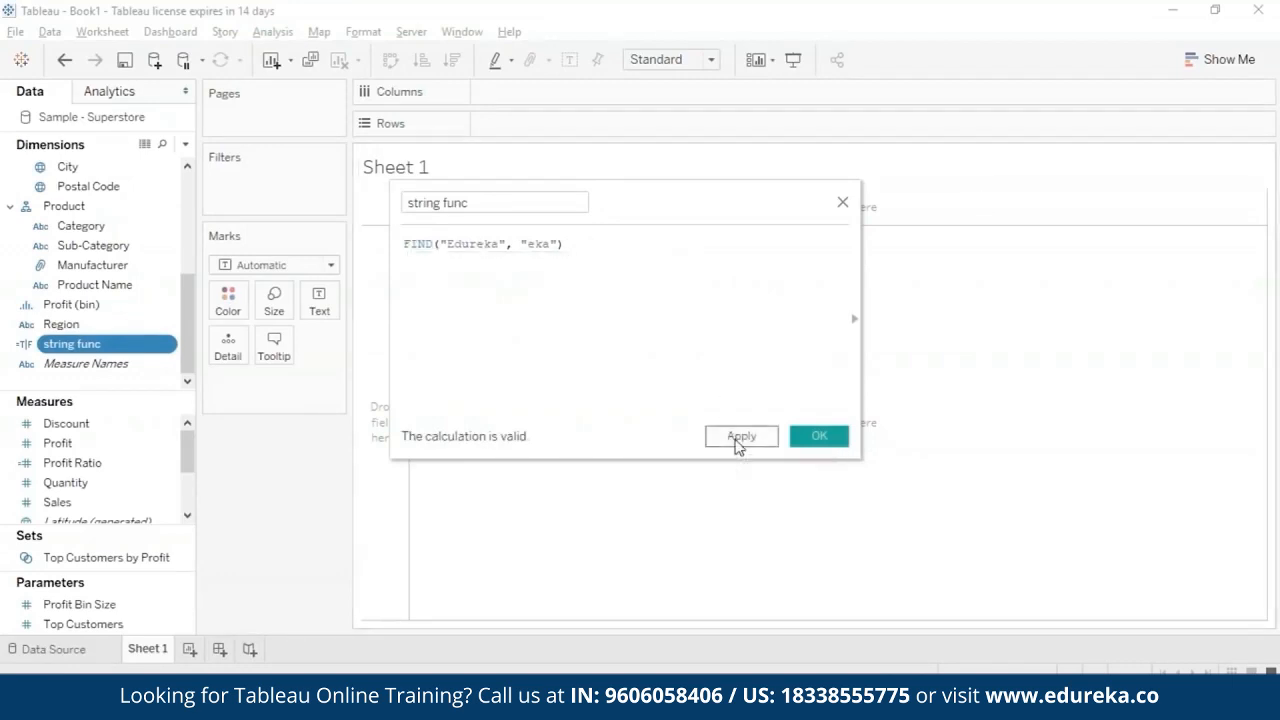
{"action": "left_click", "coordinate": [825, 437]}
{"action": "left_click_drag", "start_coordinate": [70, 343], "coordinate": [319, 302]}
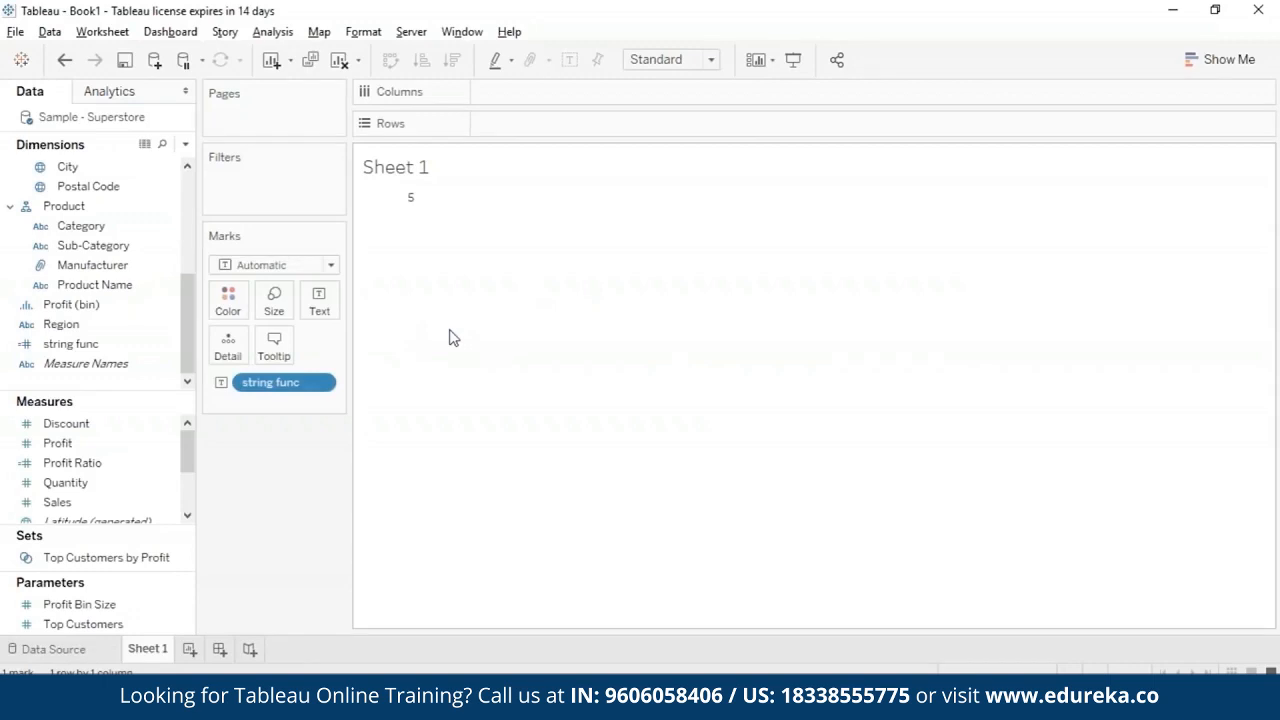
- Add a start position of 7 to the FIND formula of string func, save it and inspect the result
{"action": "right_click", "coordinate": [160, 352]}
{"action": "left_click", "coordinate": [212, 113]}
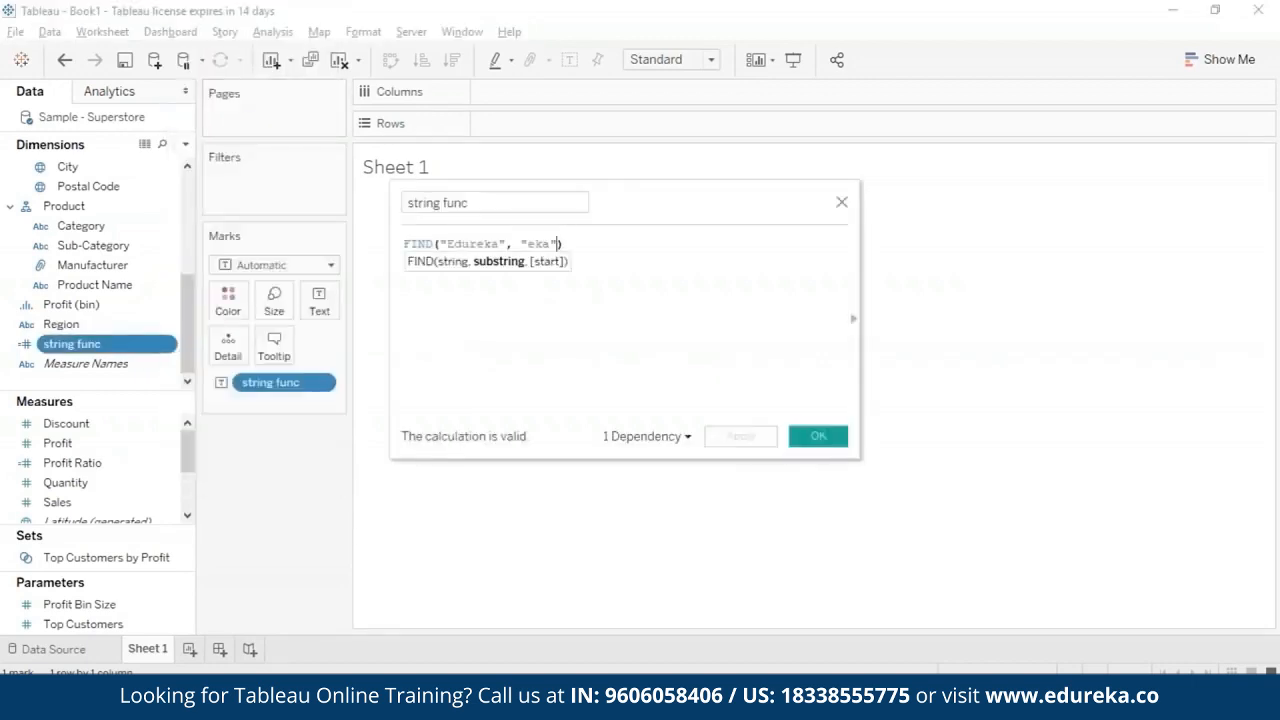
{"action": "type", "text": ",7"}
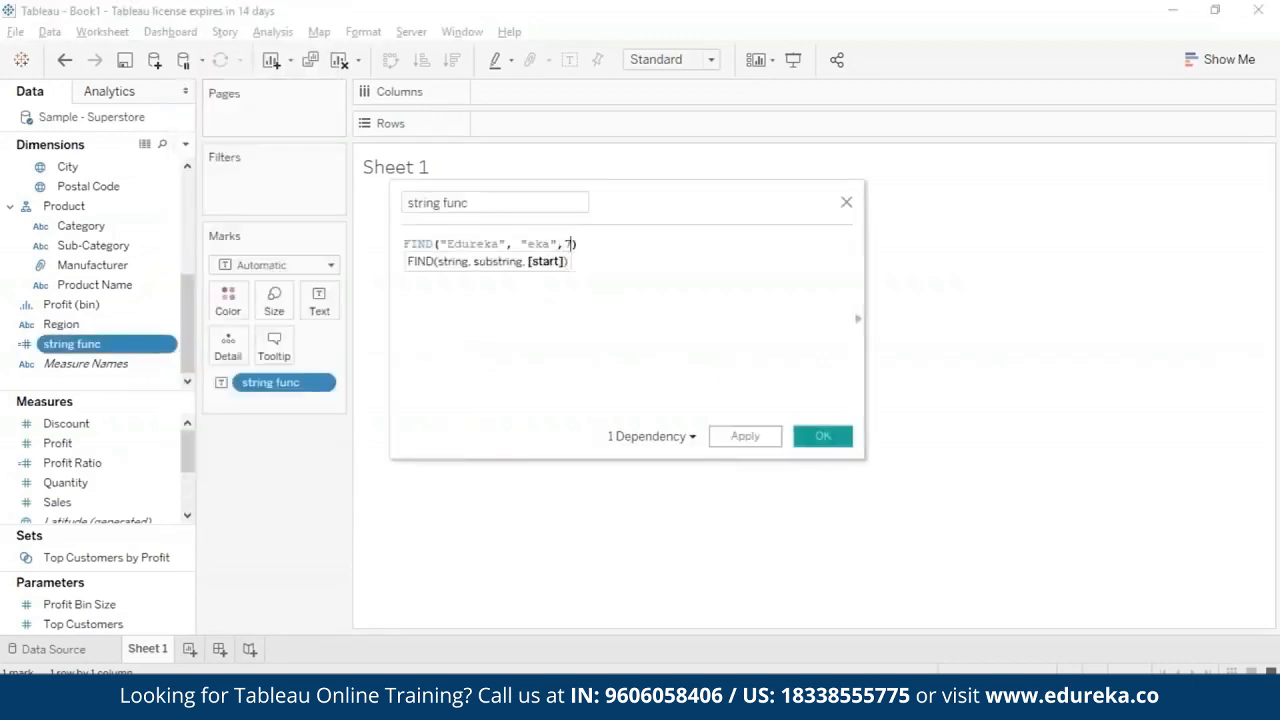
{"action": "left_click", "coordinate": [822, 436]}
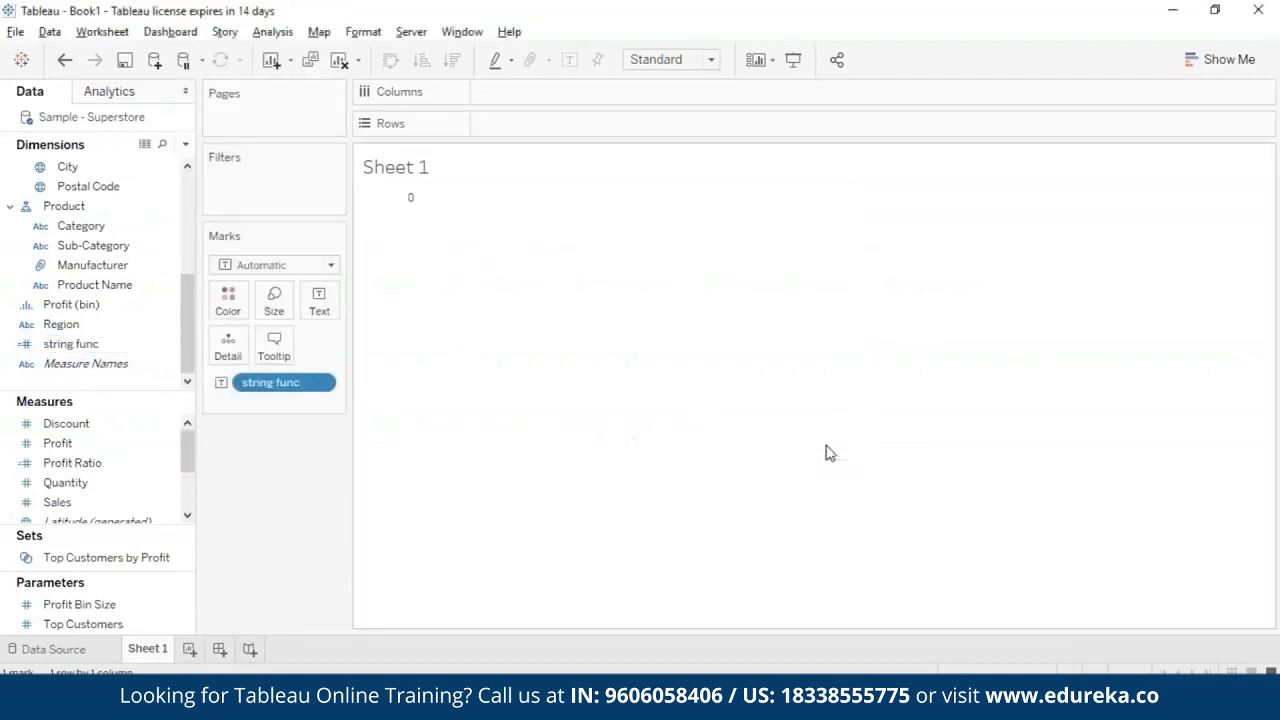
{"action": "mouse_move", "coordinate": [417, 207]}
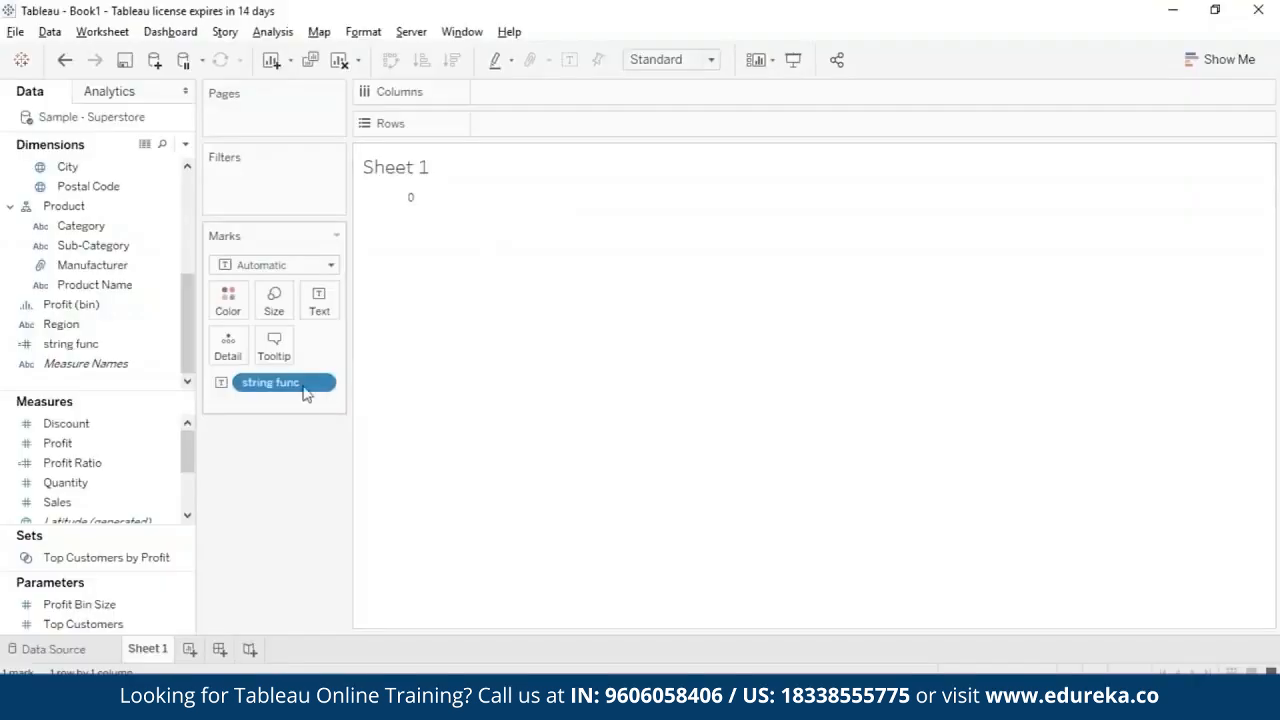
- Replace the string func formula with FINDNTH("Learning", "n", 2) and save it
{"action": "right_click", "coordinate": [166, 343]}
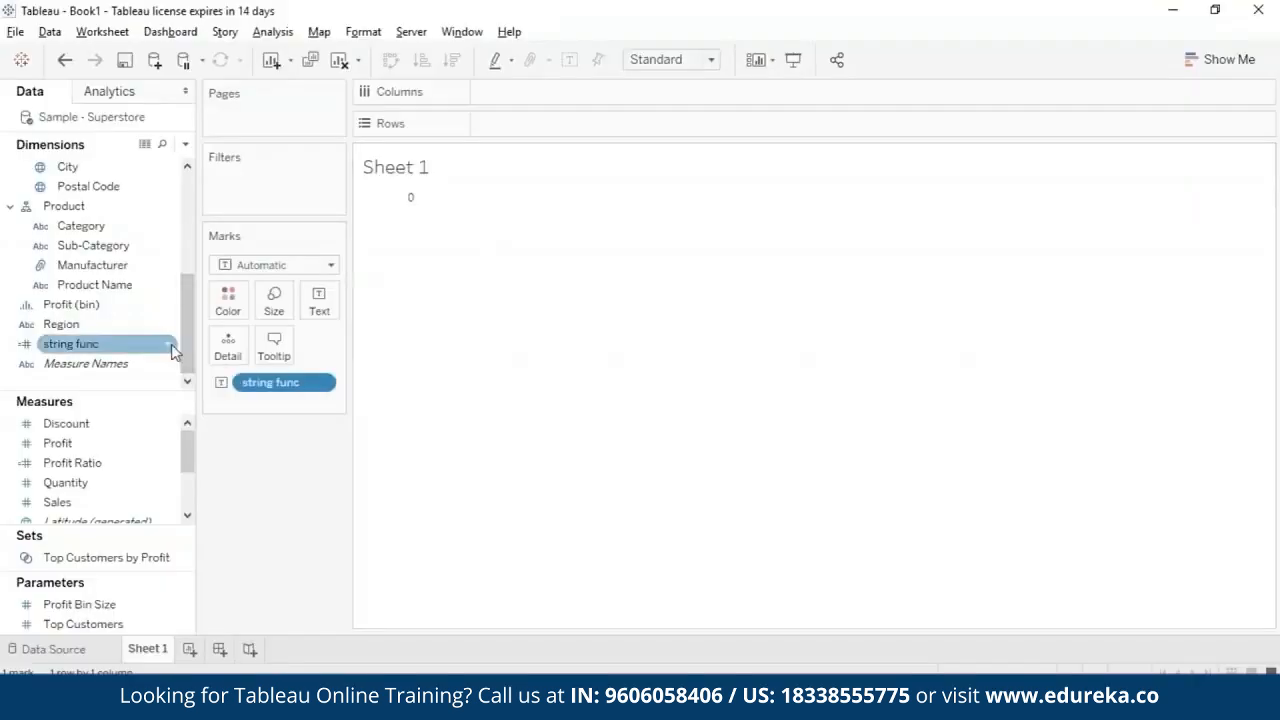
{"action": "left_click", "coordinate": [338, 116]}
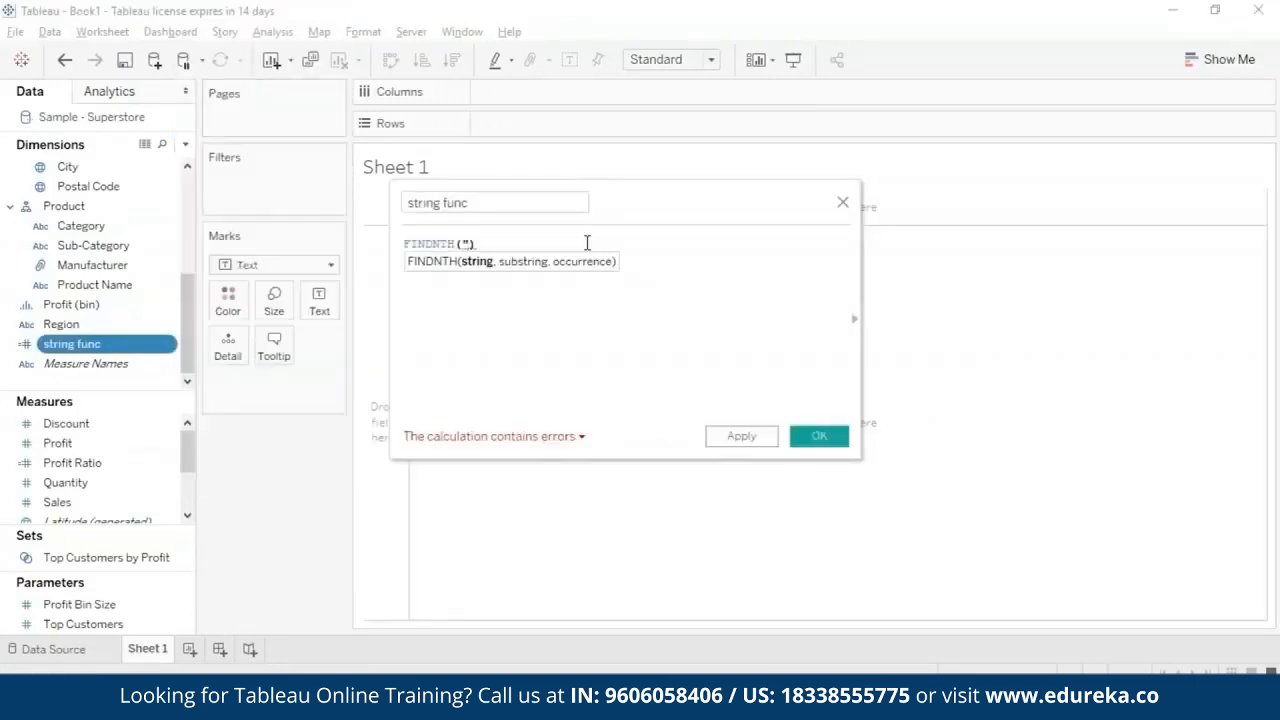
{"action": "type", "text": "\"Learning\""}
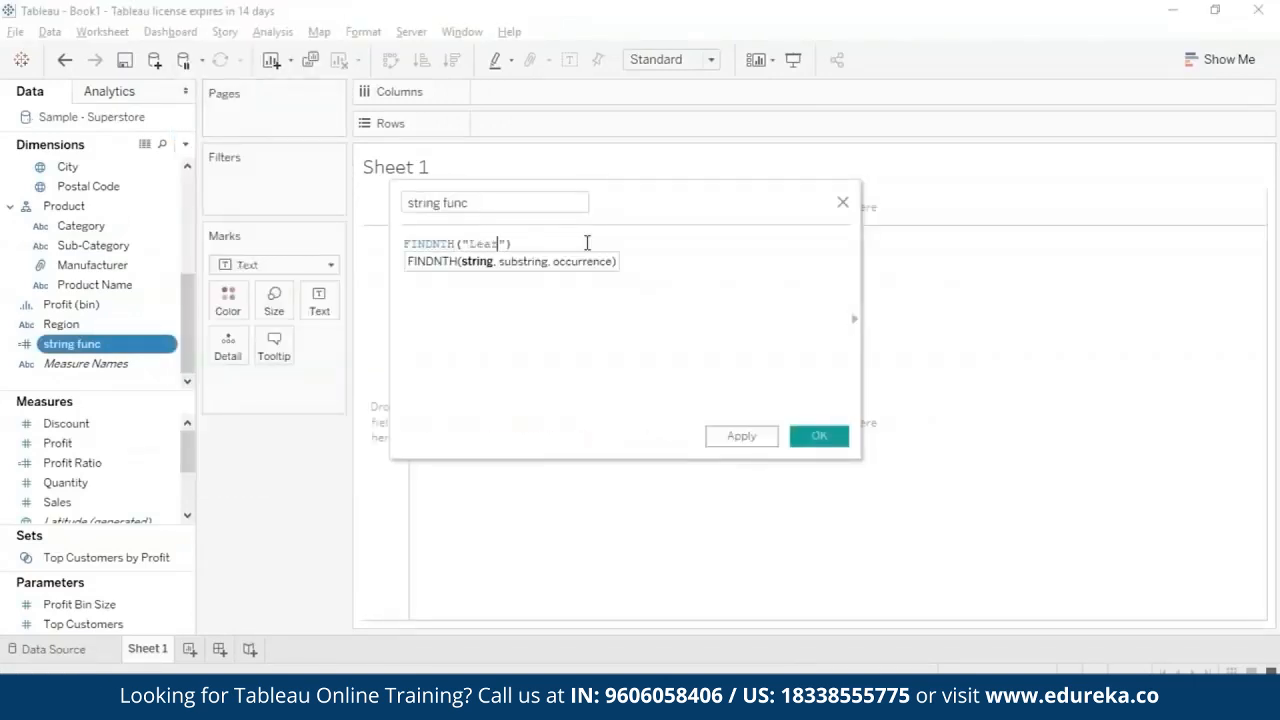
{"action": "key", "text": "Escape"}
{"action": "type", "text": ", \"n\", 2"}
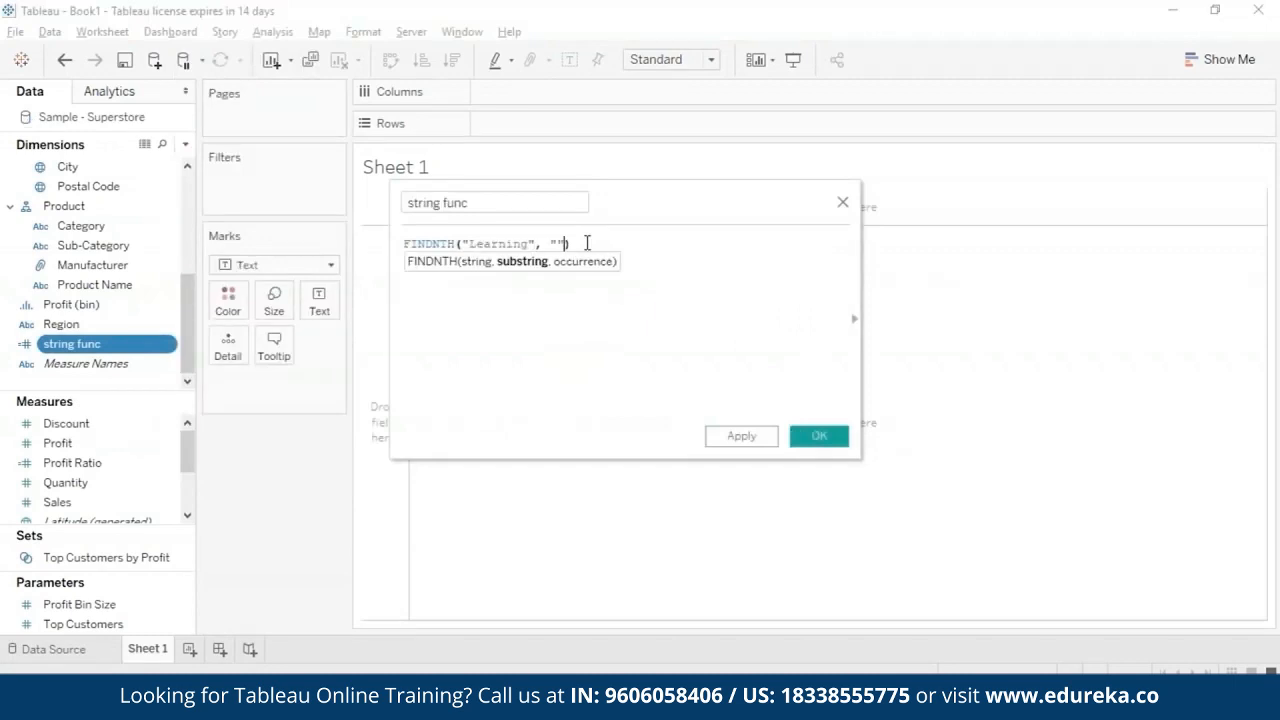
{"action": "left_click", "coordinate": [741, 436]}
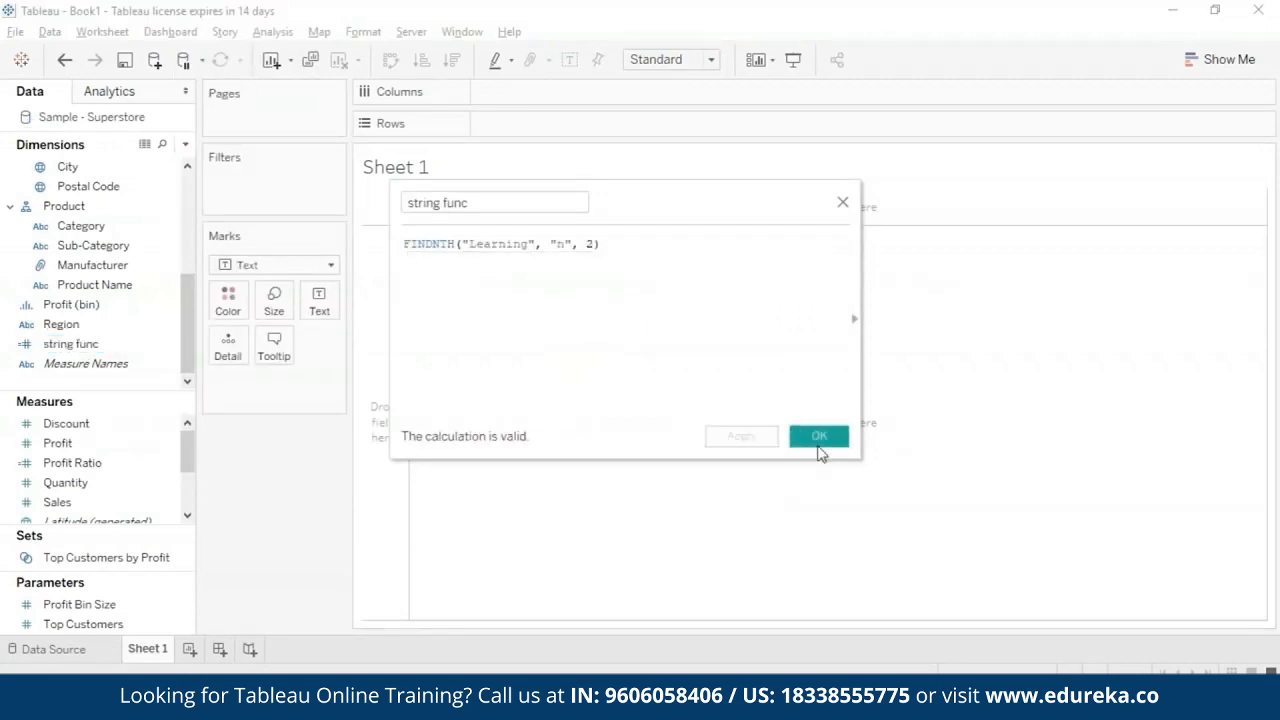
{"action": "left_click", "coordinate": [819, 436]}
- Review the substring and occurrence arguments of the FINDNTH formula, and display string func as text on Sheet 1
{"action": "right_click", "coordinate": [166, 346]}
{"action": "left_click", "coordinate": [278, 96]}
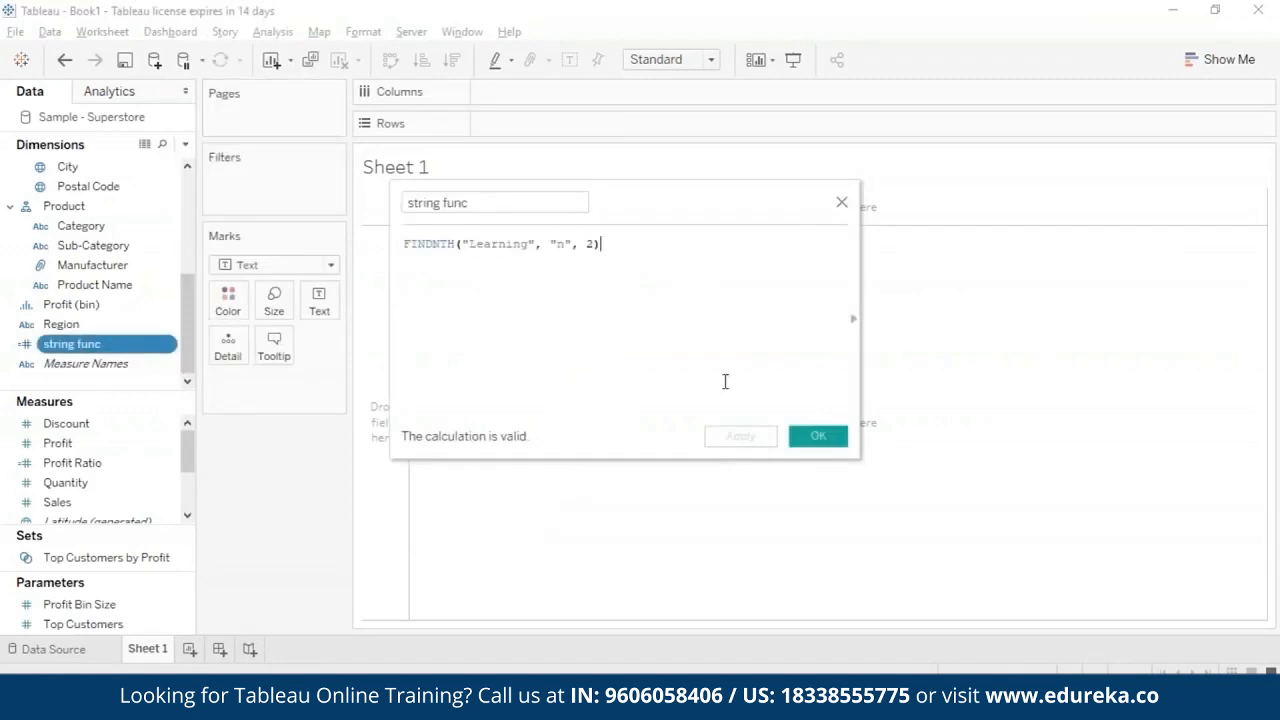
{"action": "left_click", "coordinate": [565, 245]}
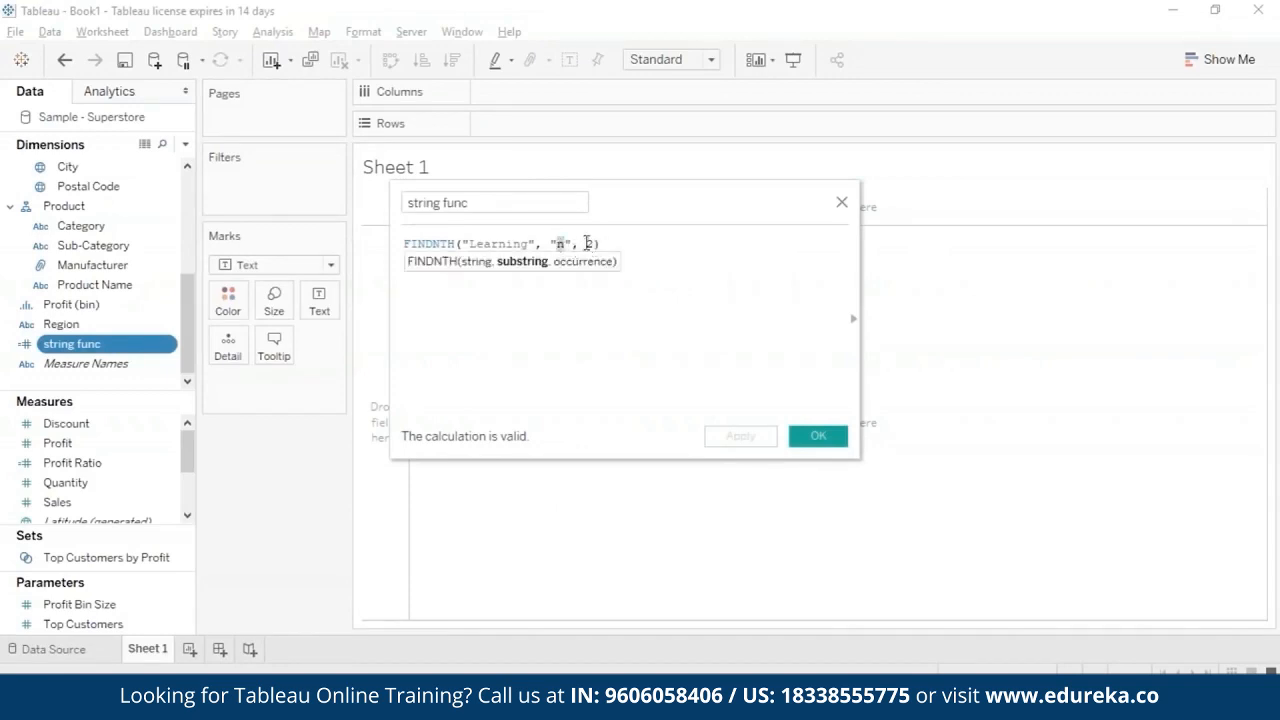
{"action": "left_click", "coordinate": [820, 440]}
{"action": "left_click_drag", "start_coordinate": [139, 348], "coordinate": [318, 300]}
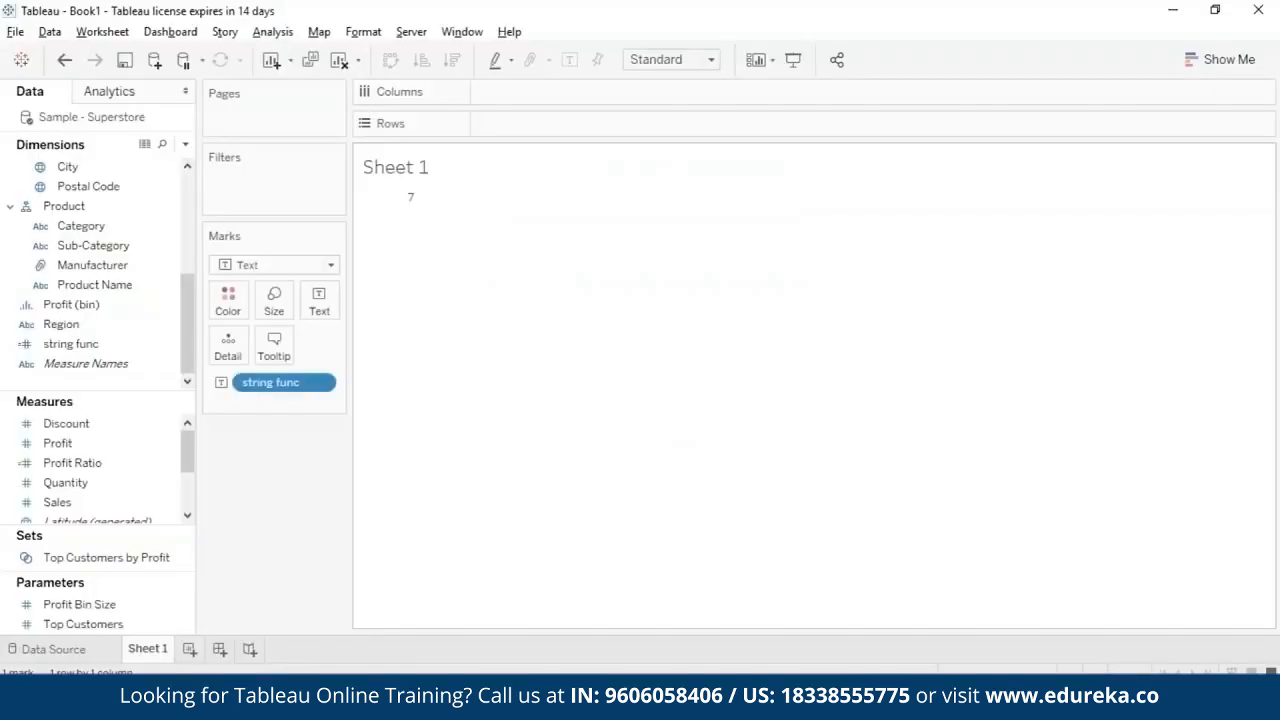
- Remove string func from the marks of Sheet 1 and replace its formula with LEFT("Matador", 3)
{"action": "left_click_drag", "start_coordinate": [325, 385], "coordinate": [166, 445]}
{"action": "left_click", "coordinate": [168, 344]}
{"action": "left_click", "coordinate": [212, 93]}
{"action": "key", "text": "BackSpace"}
{"action": "key", "text": "BackSpace"}
{"action": "key", "text": "BackSpace"}
{"action": "key", "text": "BackSpace"}
{"action": "key", "text": "BackSpace"}
{"action": "key", "text": "BackSpace"}
{"action": "key", "text": "BackSpace"}
{"action": "key", "text": "BackSpace"}
{"action": "key", "text": "BackSpace"}
{"action": "key", "text": "BackSpace"}
{"action": "key", "text": "BackSpace"}
{"action": "key", "text": "BackSpace"}
{"action": "key", "text": "BackSpace"}
{"action": "key", "text": "BackSpace"}
{"action": "key", "text": "BackSpace"}
{"action": "key", "text": "BackSpace"}
{"action": "key", "text": "BackSpace"}
{"action": "key", "text": "BackSpace"}
{"action": "key", "text": "BackSpace"}
{"action": "key", "text": "BackSpace"}
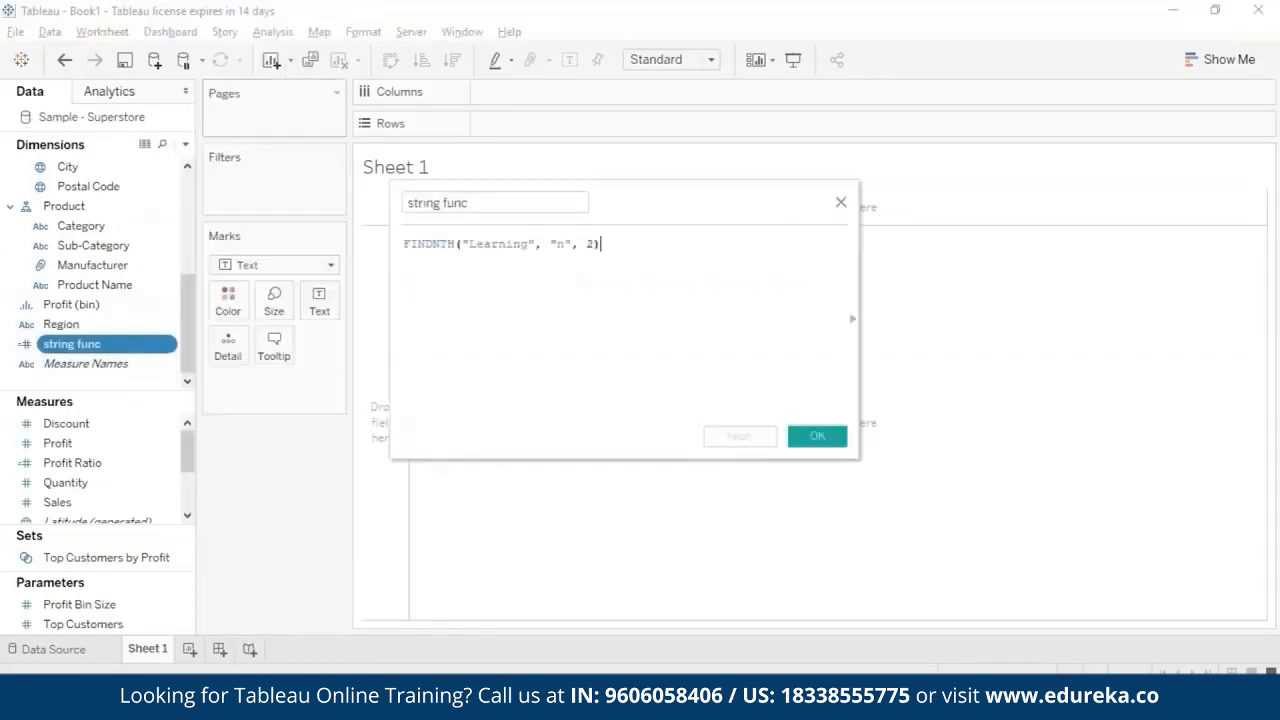
{"action": "type", "text": "left"}
{"action": "key", "text": "Return"}
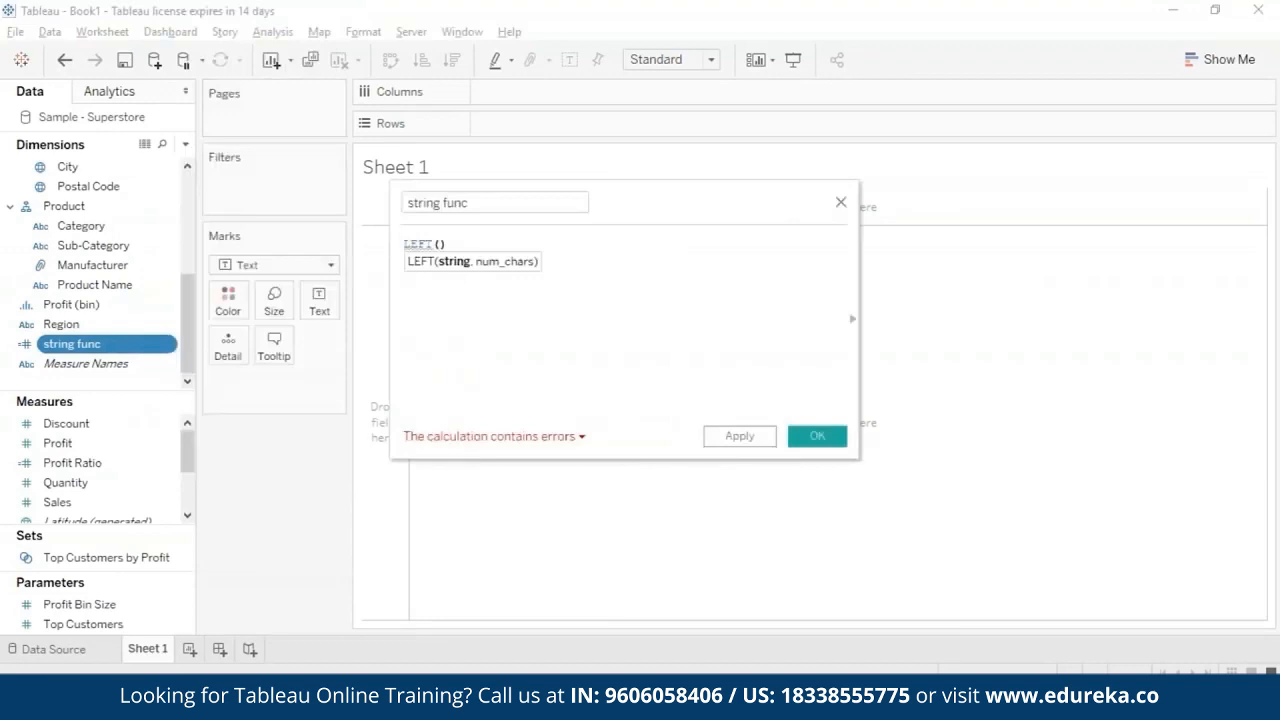
{"action": "type", "text": "\"Matador\", 3"}
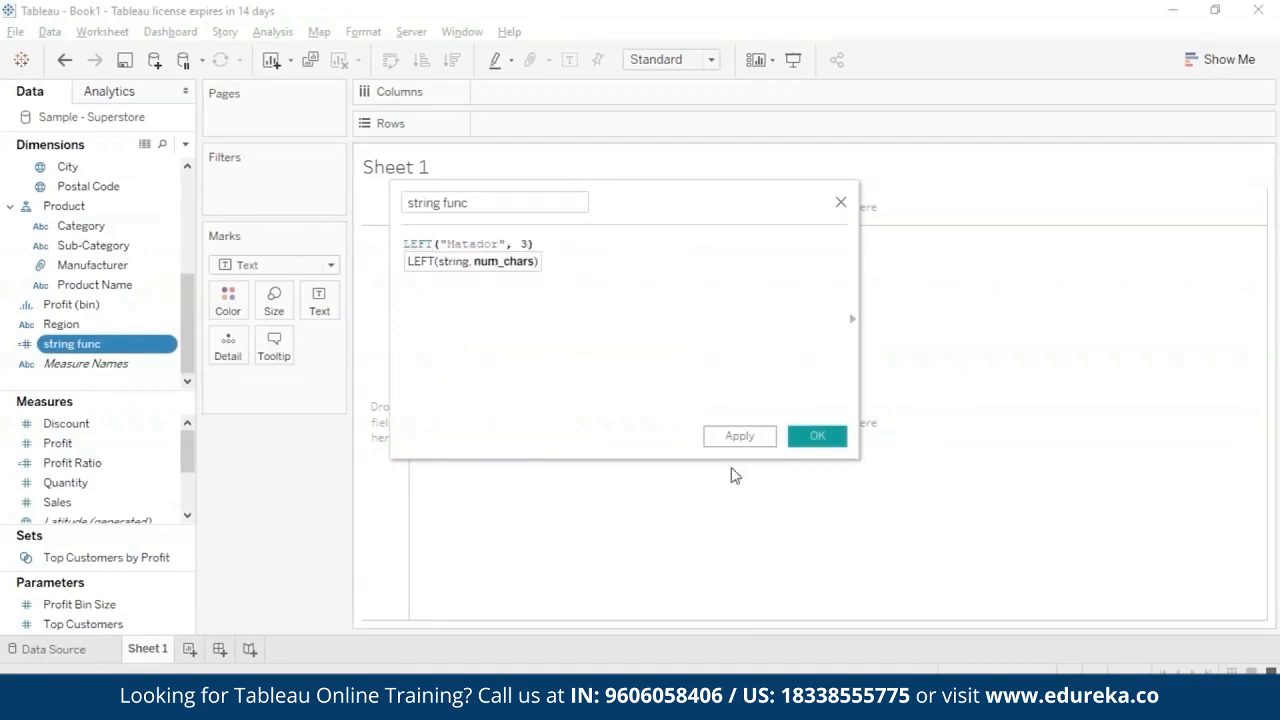
- Save the LEFT calculation and display string func as text on Sheet 1
{"action": "left_click", "coordinate": [820, 440]}
{"action": "left_click_drag", "start_coordinate": [70, 343], "coordinate": [320, 300]}
{"action": "mouse_move", "coordinate": [395, 208]}
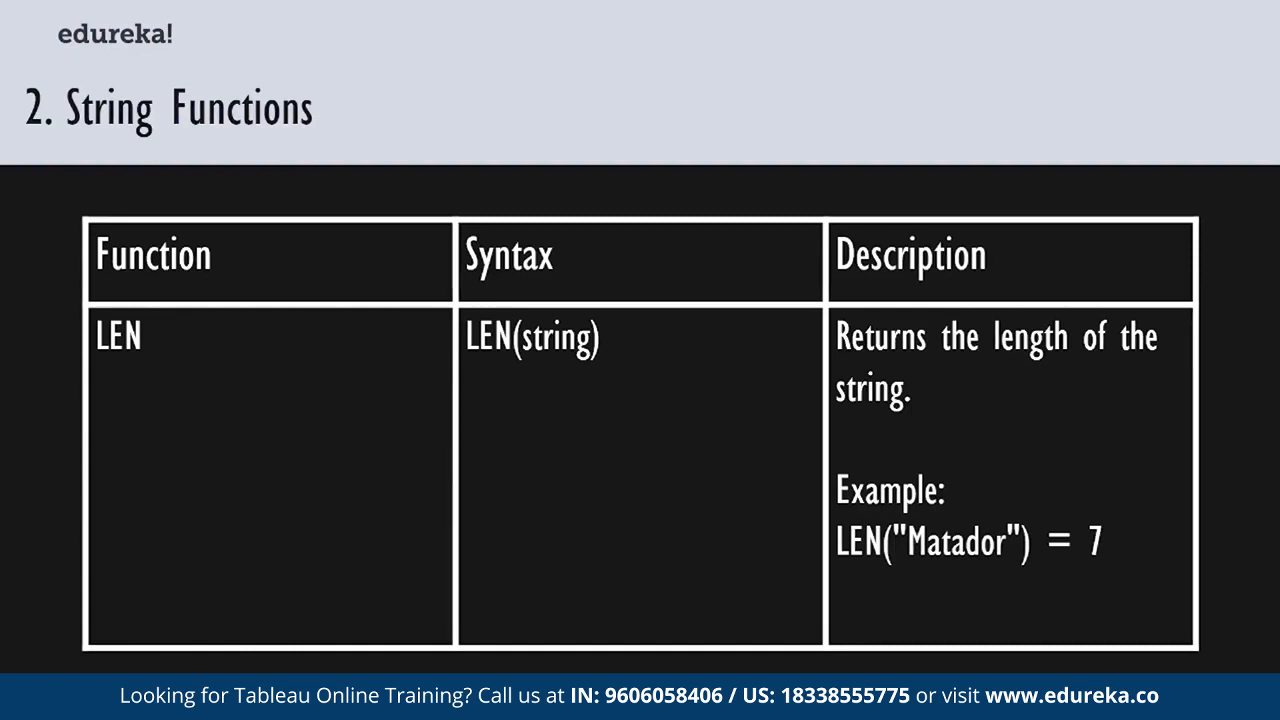
- Open the string func calculation for editing and remove the character-count argument from its LEFT formula
{"action": "right_click", "coordinate": [165, 345]}
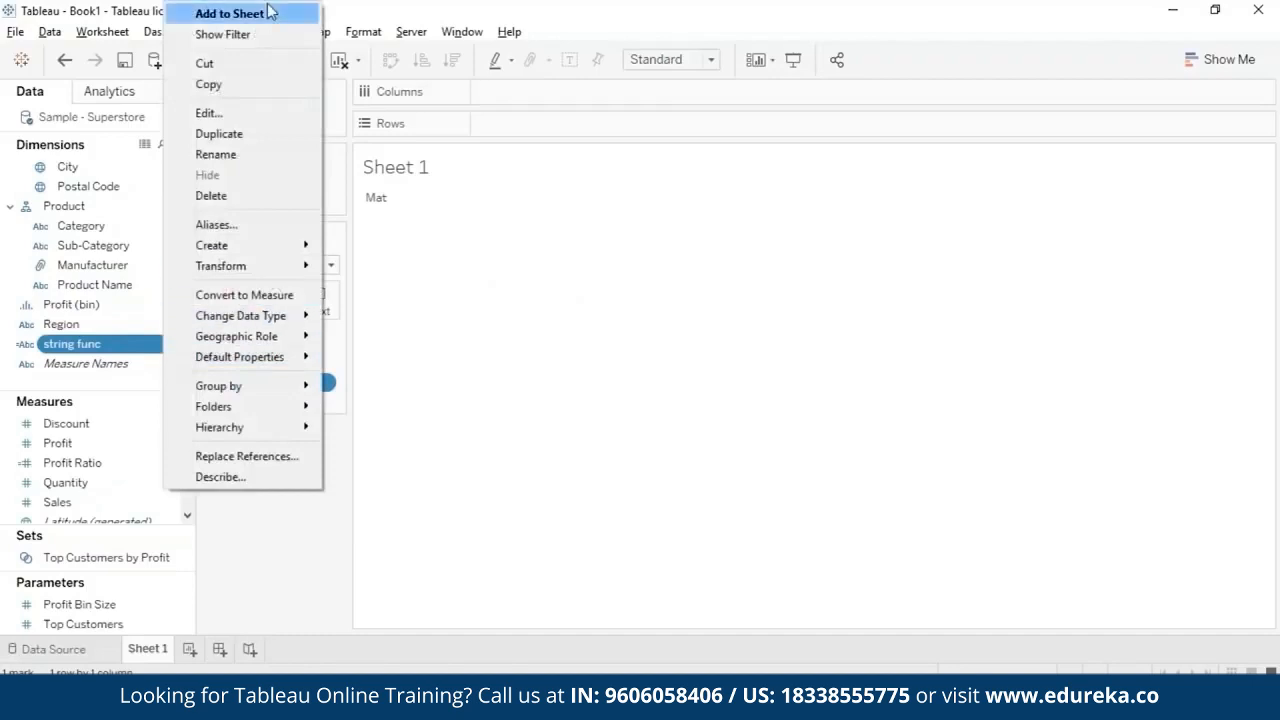
{"action": "left_click", "coordinate": [246, 118]}
{"action": "key", "text": "Left"}
{"action": "key", "text": "BackSpace"}
{"action": "key", "text": "BackSpace"}
{"action": "key", "text": "BackSpace"}
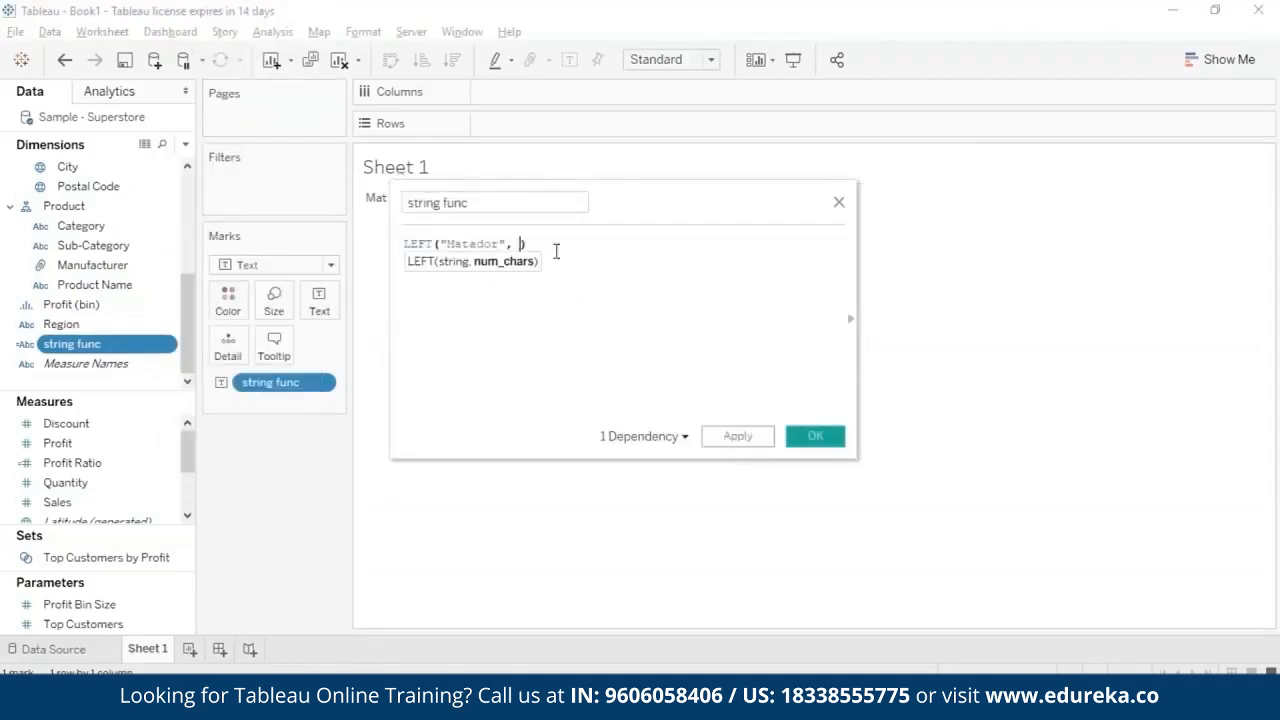
{"action": "key", "text": "Left"}
{"action": "key", "text": "Left"}
{"action": "key", "text": "Left"}
{"action": "key", "text": "Left"}
{"action": "key", "text": "Left"}
{"action": "key", "text": "Left"}
{"action": "key", "text": "Left"}
{"action": "key", "text": "Left"}
{"action": "key", "text": "Left"}
{"action": "key", "text": "Left"}
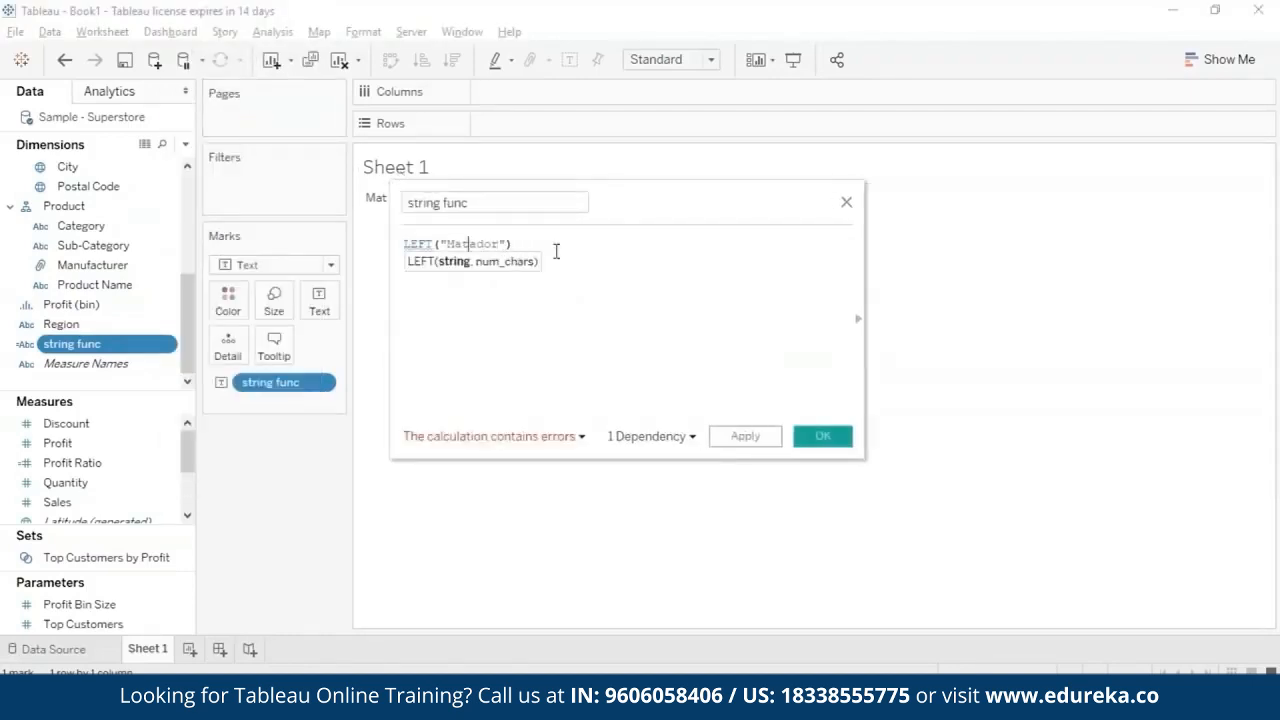
- Change the function in the string func formula to LEN, giving LEN("Matador"), and save the calculation
{"action": "key", "text": "BackSpace"}
{"action": "type", "text": "n"}
{"action": "key", "text": "BackSpace"}
{"action": "key", "text": "BackSpace"}
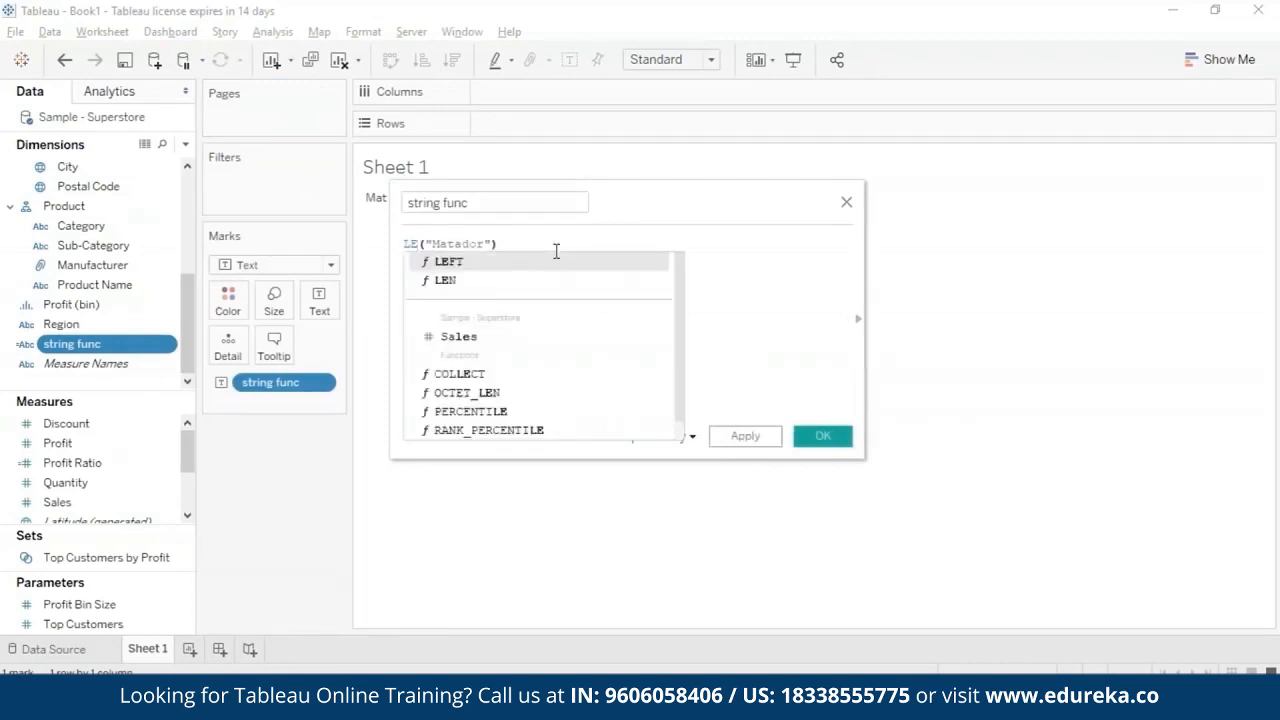
{"action": "left_click", "coordinate": [551, 283]}
{"action": "left_click", "coordinate": [745, 436]}
{"action": "left_click", "coordinate": [823, 438]}
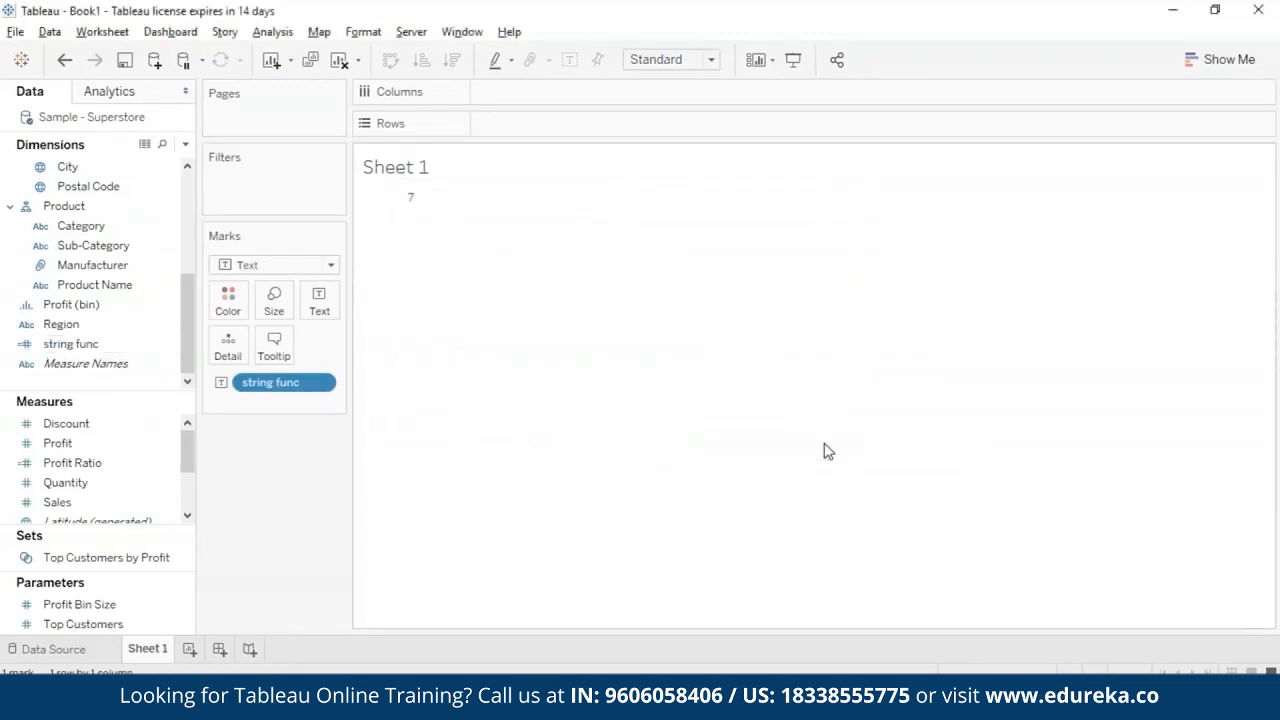
{"action": "mouse_move", "coordinate": [408, 207]}
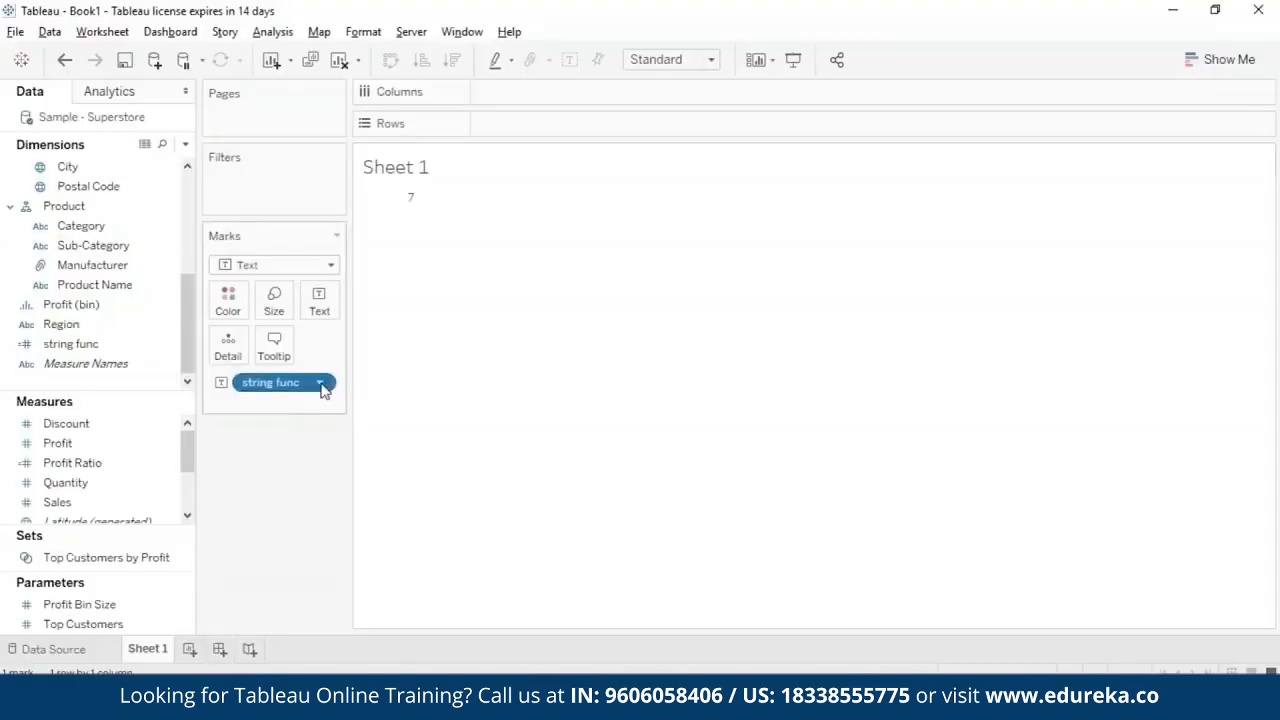
- Clear the string func formula and start a new one with the LOWER function
{"action": "left_click", "coordinate": [322, 384]}
{"action": "left_click", "coordinate": [529, 372]}
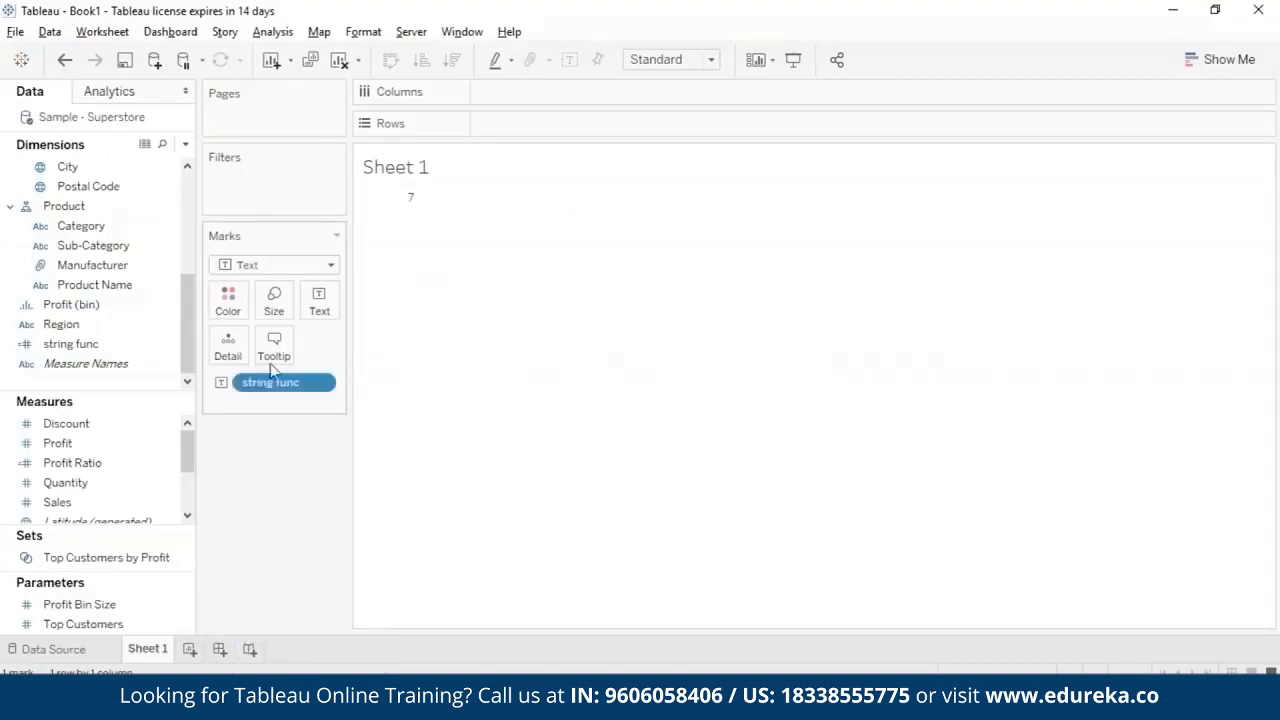
{"action": "left_click", "coordinate": [168, 345]}
{"action": "left_click", "coordinate": [288, 114]}
{"action": "key", "text": "ctrl+a"}
{"action": "type", "text": "l"}
{"action": "key", "text": "BackSpace"}
{"action": "type", "text": "lower"}
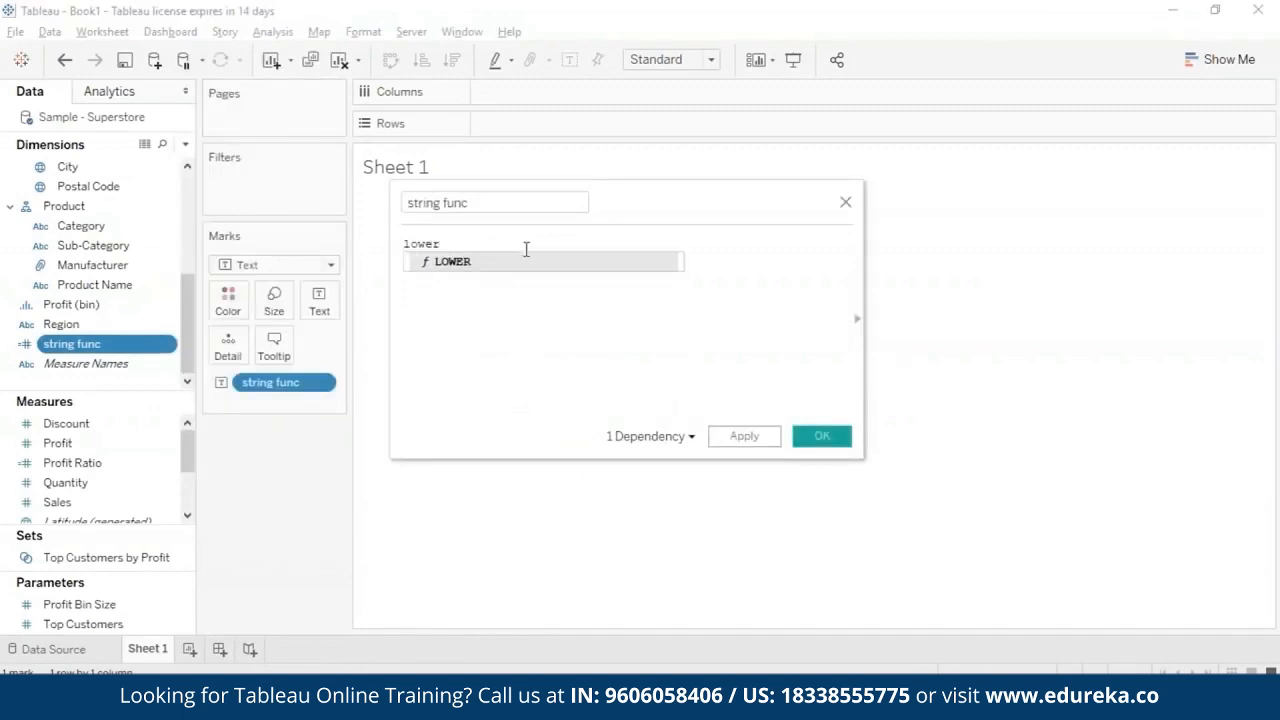
{"action": "key", "text": "Return"}
- Enter "mAtAdOR" as the string argument of LOWER and save the calculation
{"action": "type", "text": "\"\""}
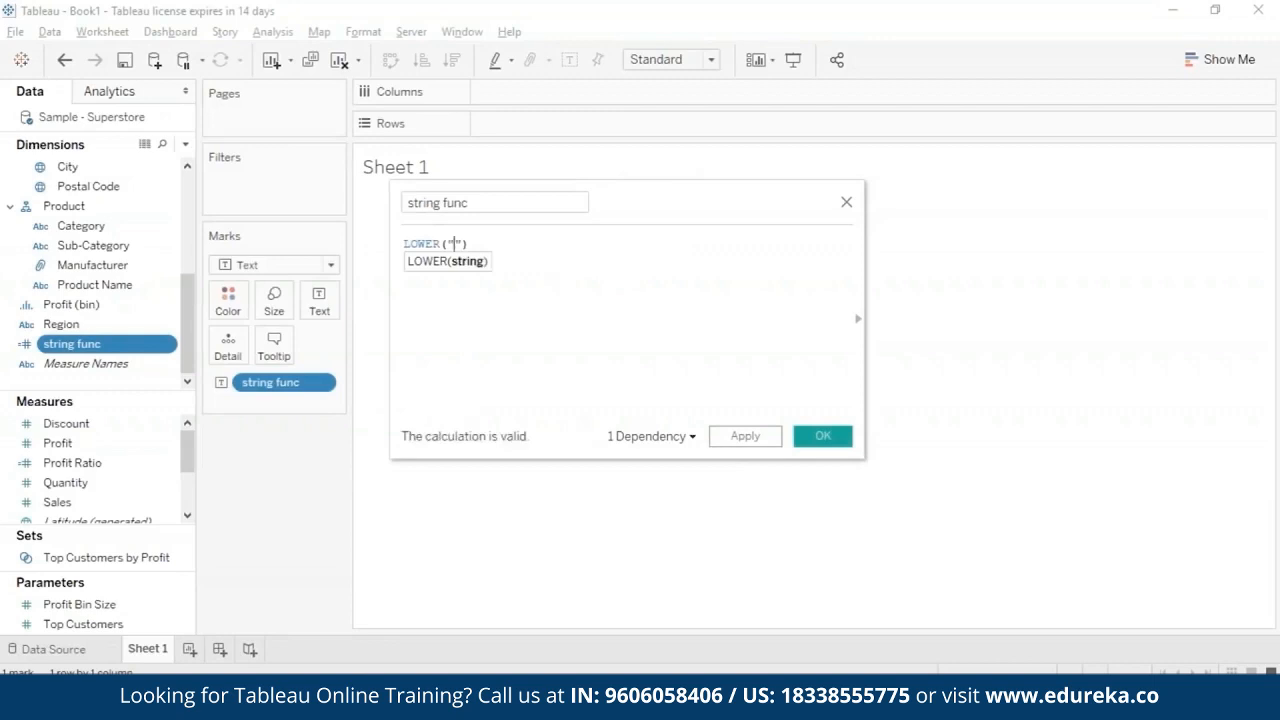
{"action": "type", "text": "mAtR"}
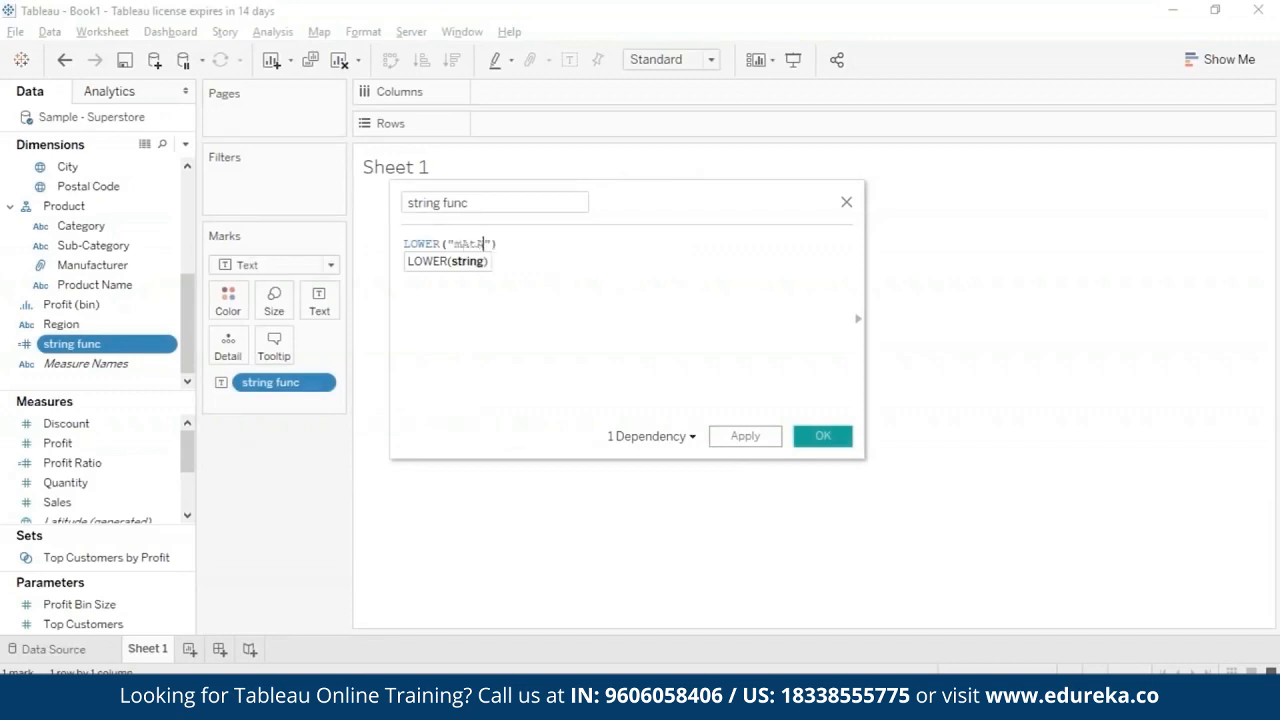
{"action": "type", "text": "dOR"}
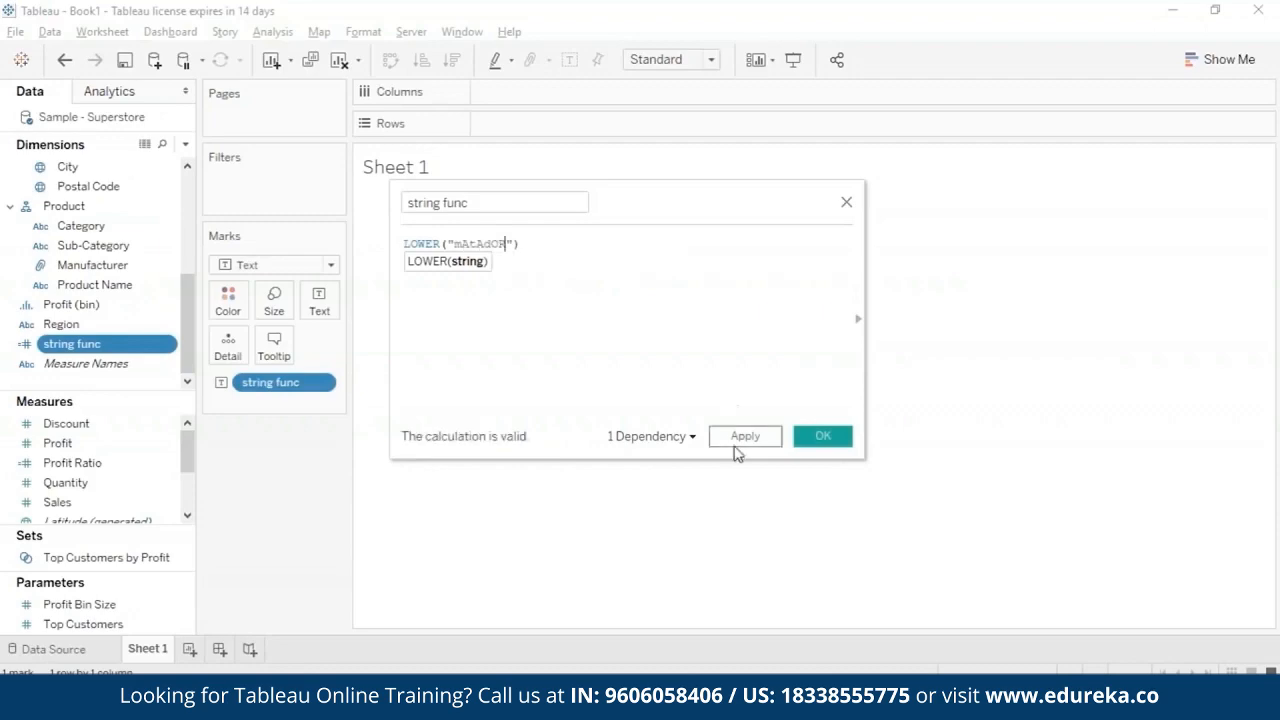
{"action": "left_click", "coordinate": [744, 440]}
{"action": "left_click", "coordinate": [822, 440]}
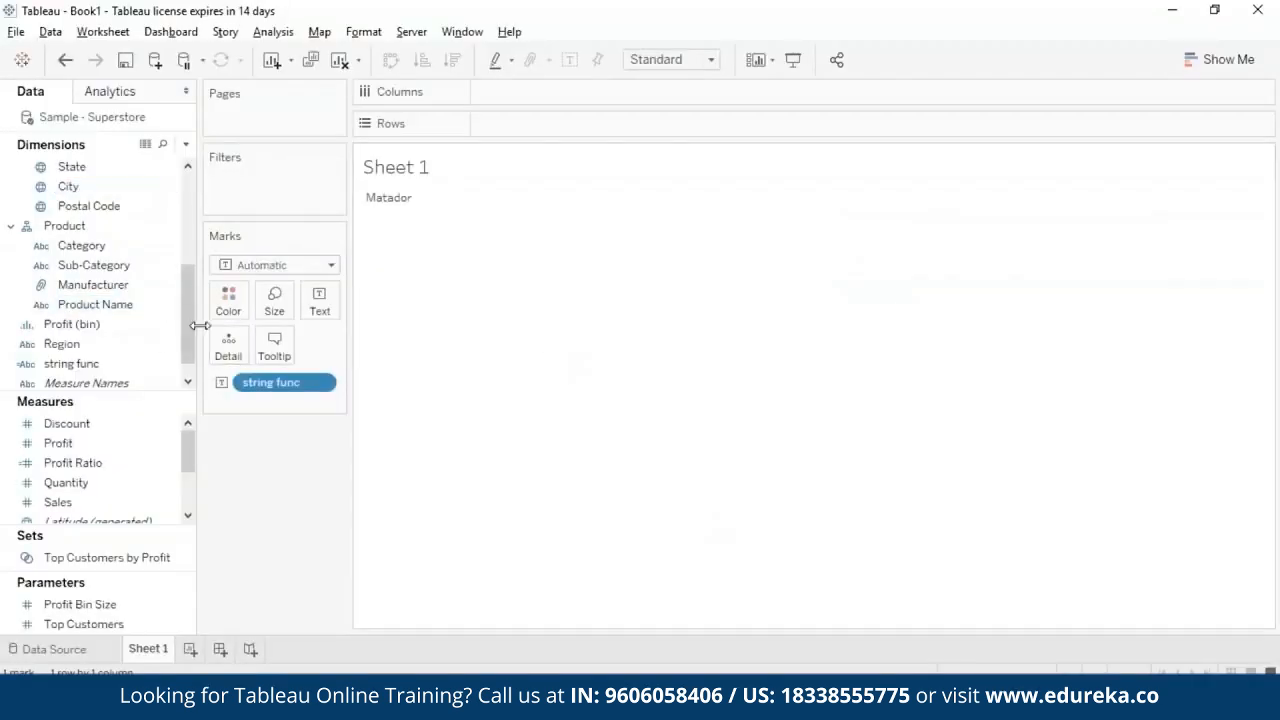
- Clear the string func formula and start a MAX function with an empty quoted string
{"action": "right_click", "coordinate": [171, 364]}
{"action": "left_click", "coordinate": [300, 114]}
{"action": "left_click", "coordinate": [522, 245]}
{"action": "key", "text": "BackSpace"}
{"action": "key", "text": "BackSpace"}
{"action": "key", "text": "BackSpace"}
{"action": "key", "text": "BackSpace"}
{"action": "key", "text": "BackSpace"}
{"action": "key", "text": "BackSpace"}
{"action": "key", "text": "BackSpace"}
{"action": "key", "text": "BackSpace"}
{"action": "key", "text": "BackSpace"}
{"action": "key", "text": "BackSpace"}
{"action": "key", "text": "BackSpace"}
{"action": "key", "text": "BackSpace"}
{"action": "key", "text": "BackSpace"}
{"action": "key", "text": "BackSpace"}
{"action": "key", "text": "BackSpace"}
{"action": "key", "text": "BackSpace"}
{"action": "key", "text": "Delete"}
{"action": "key", "text": "Delete"}
{"action": "type", "text": "MAX(\"\""}
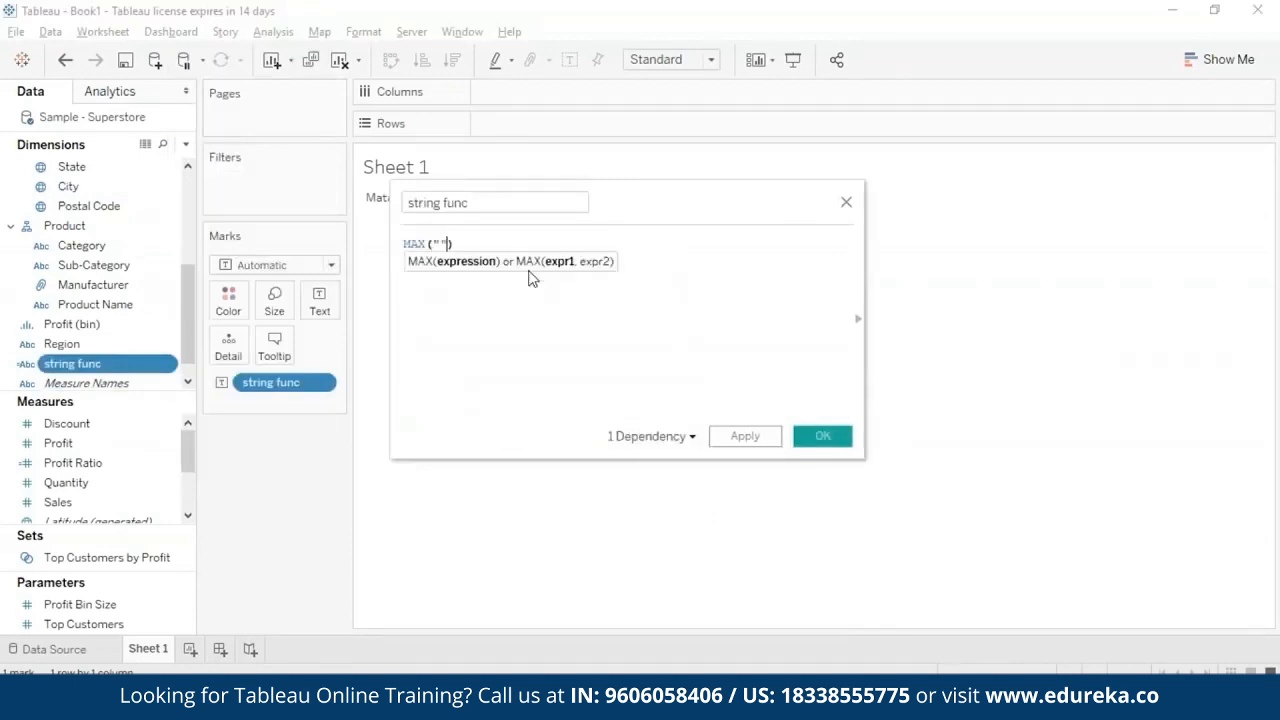
{"action": "type", "text": "apples"}
- Complete the formula as MAX("apples", "bananas") and save the calculation
{"action": "key", "text": "Right"}
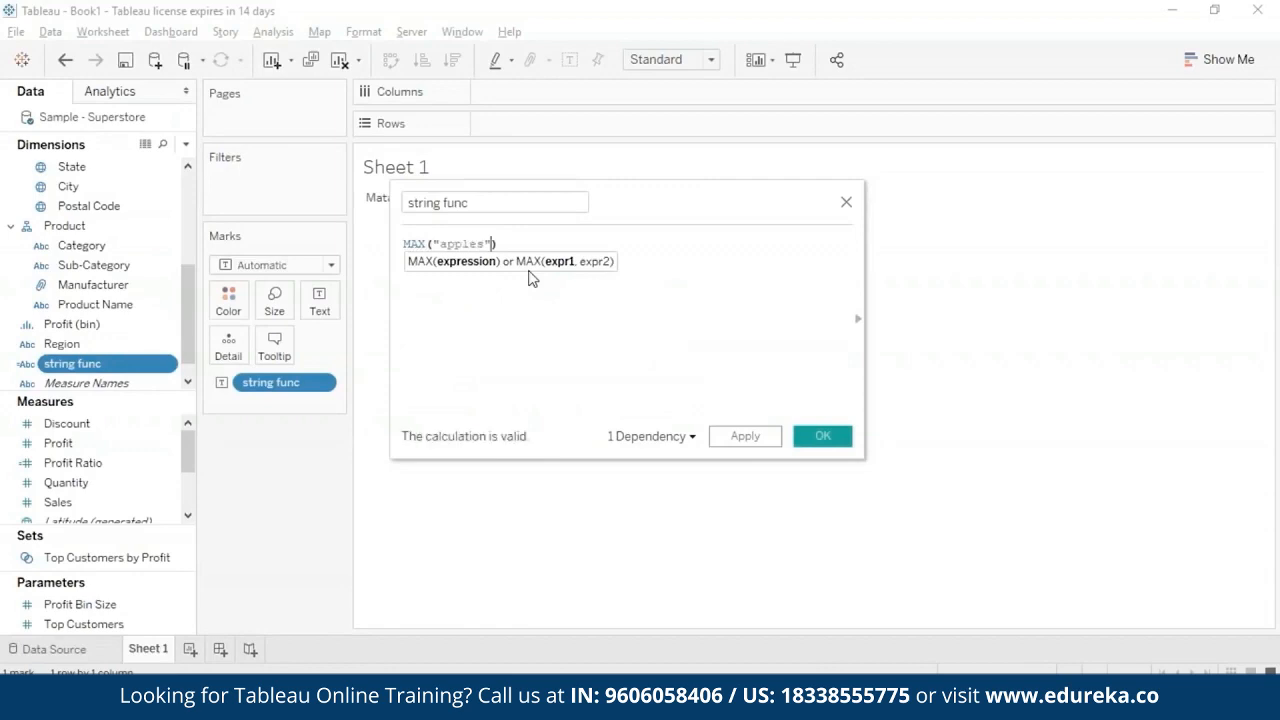
{"action": "type", "text": ", "}
{"action": "type", "text": "\"bananas"}
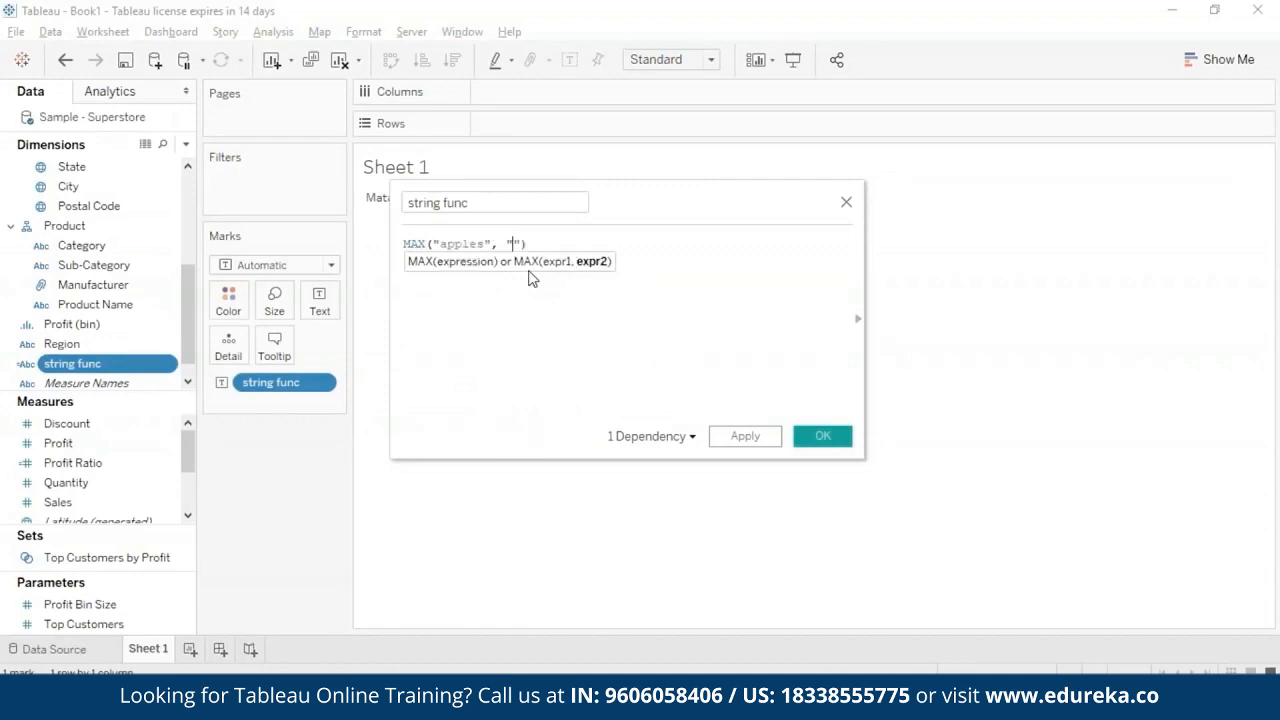
{"action": "left_click", "coordinate": [808, 438]}
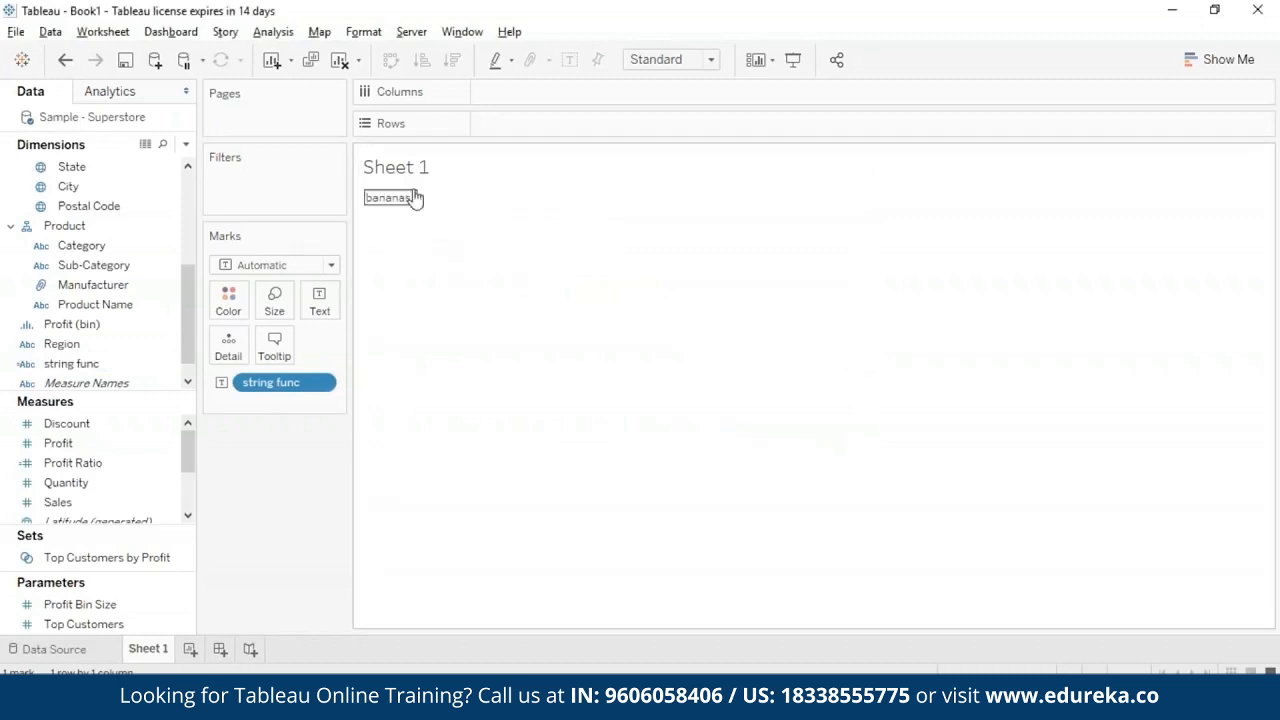
{"action": "mouse_move", "coordinate": [414, 202]}
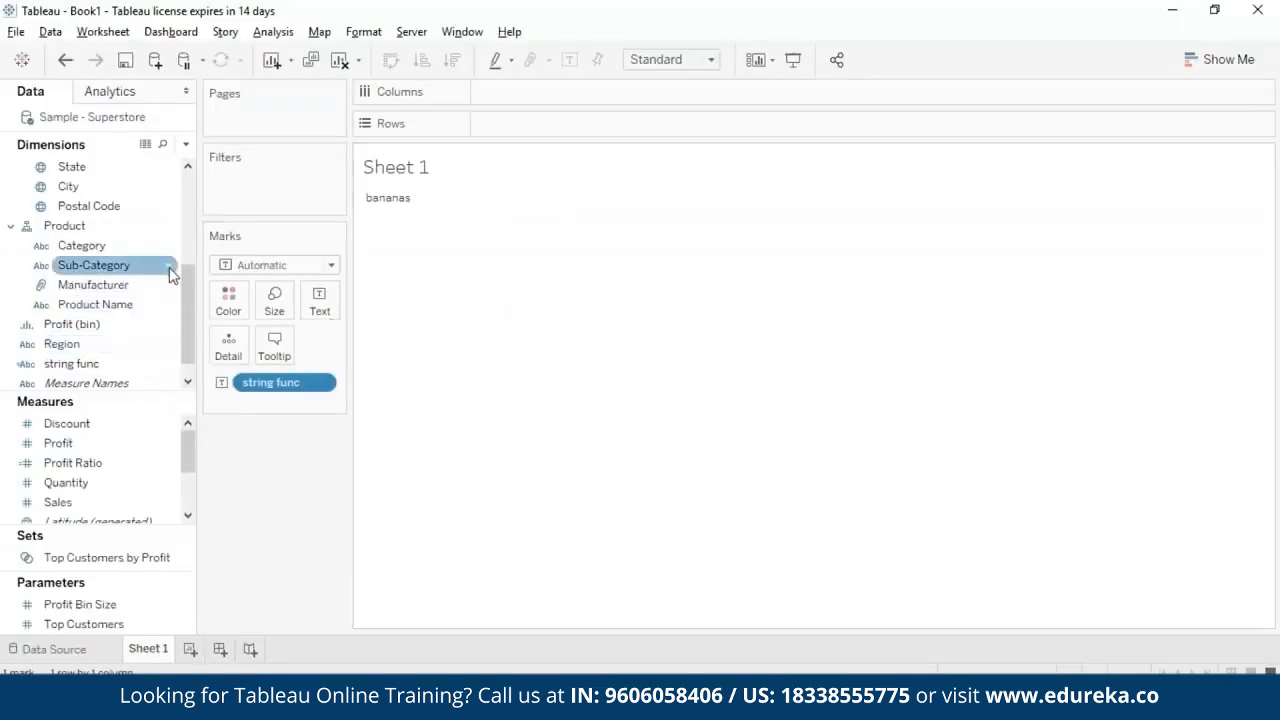
- Replace the string func formula with a MID function that takes "learning" as its string
{"action": "right_click", "coordinate": [166, 368]}
{"action": "left_click", "coordinate": [212, 113]}
{"action": "key", "text": "BackSpace"}
{"action": "key", "text": "BackSpace"}
{"action": "key", "text": "BackSpace"}
{"action": "key", "text": "BackSpace"}
{"action": "key", "text": "BackSpace"}
{"action": "key", "text": "BackSpace"}
{"action": "key", "text": "BackSpace"}
{"action": "key", "text": "BackSpace"}
{"action": "key", "text": "BackSpace"}
{"action": "key", "text": "BackSpace"}
{"action": "key", "text": "BackSpace"}
{"action": "key", "text": "BackSpace"}
{"action": "key", "text": "BackSpace"}
{"action": "key", "text": "BackSpace"}
{"action": "key", "text": "BackSpace"}
{"action": "key", "text": "BackSpace"}
{"action": "key", "text": "BackSpace"}
{"action": "key", "text": "BackSpace"}
{"action": "key", "text": "BackSpace"}
{"action": "key", "text": "BackSpace"}
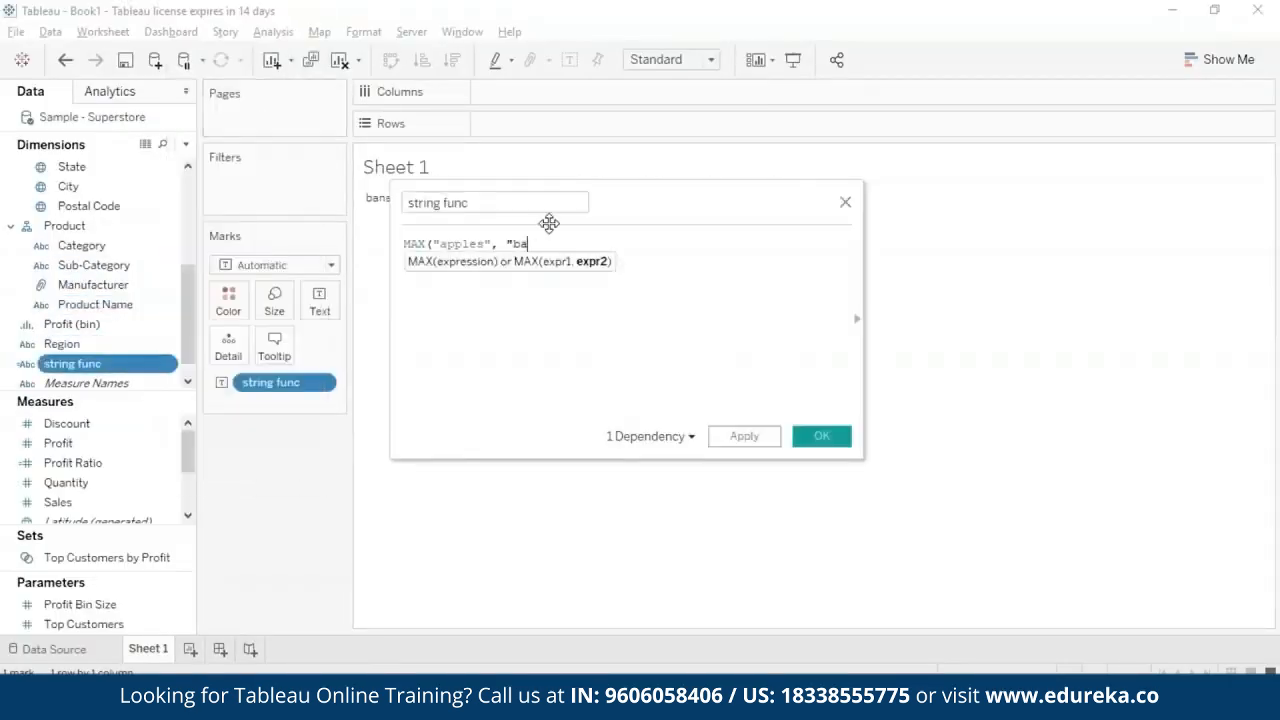
{"action": "type", "text": "mid"}
{"action": "left_click", "coordinate": [536, 267]}
{"action": "type", "text": "\"\""}
{"action": "key", "text": "Left"}
{"action": "type", "text": "learning"}
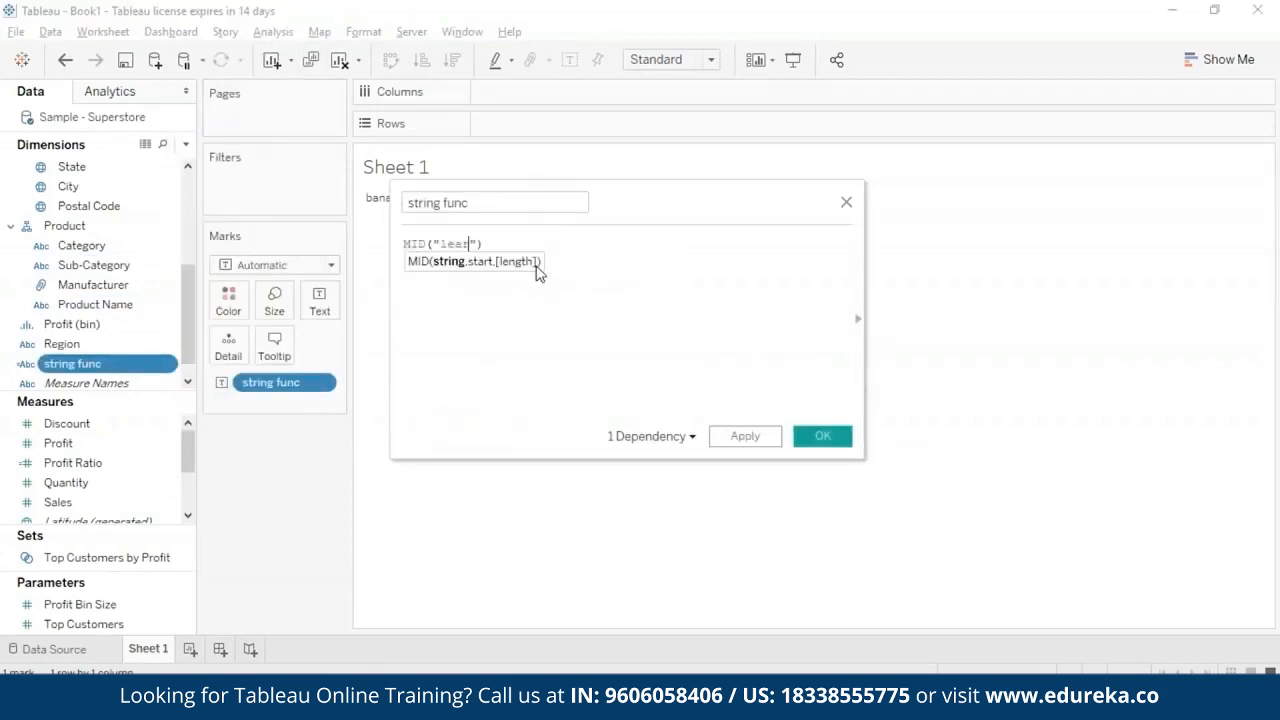
- Add a start position of 2 and a length of 5 to the MID formula and save the calculation
{"action": "key", "text": "Right"}
{"action": "type", "text": ","}
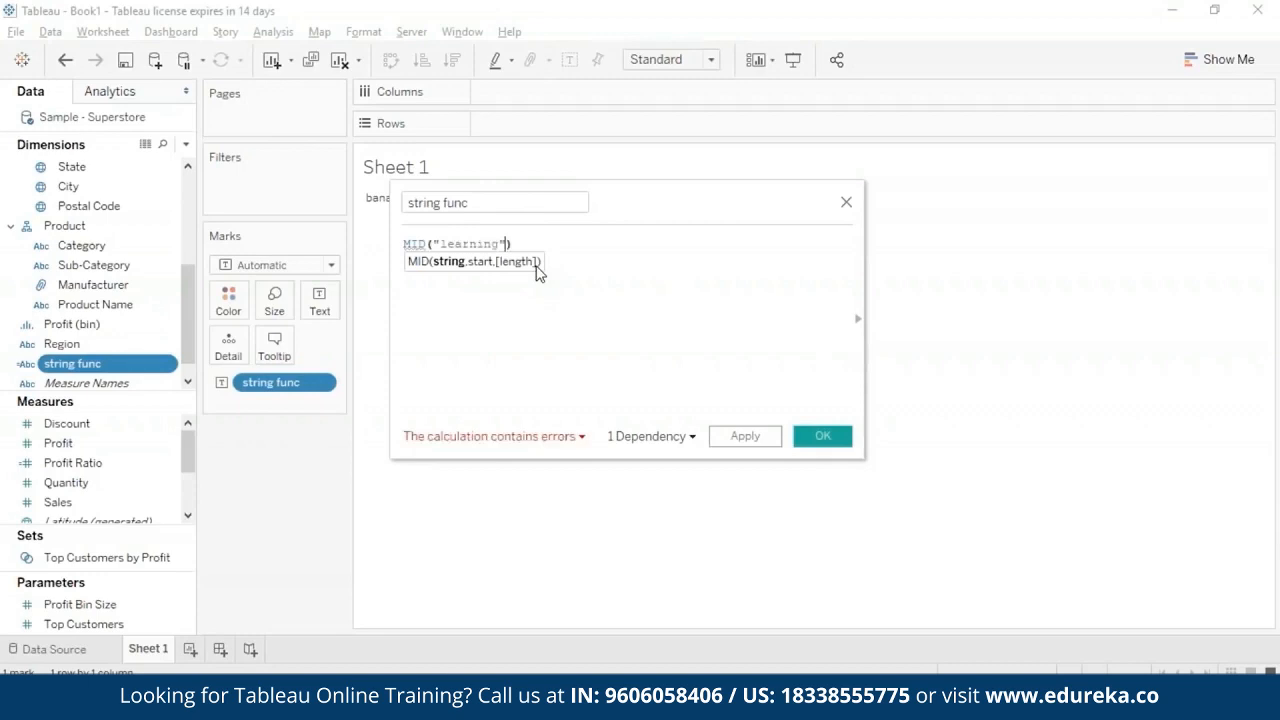
{"action": "type", "text": " 2"}
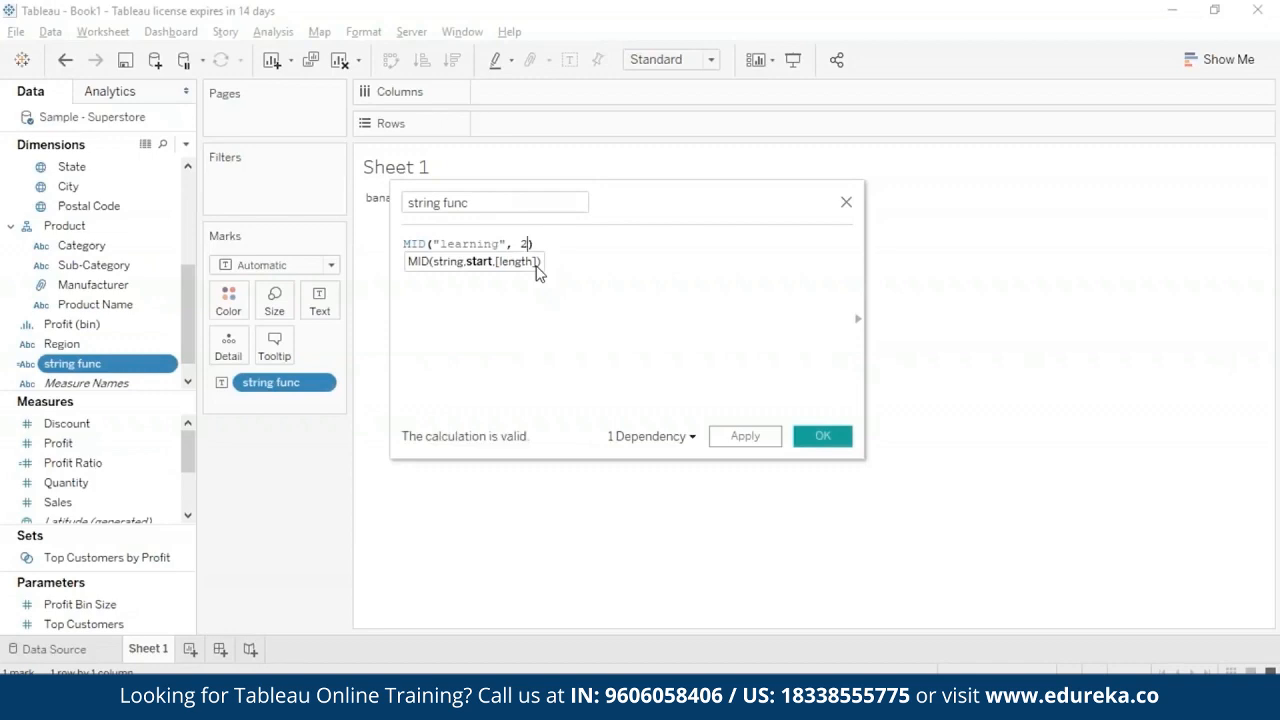
{"action": "type", "text": ", "}
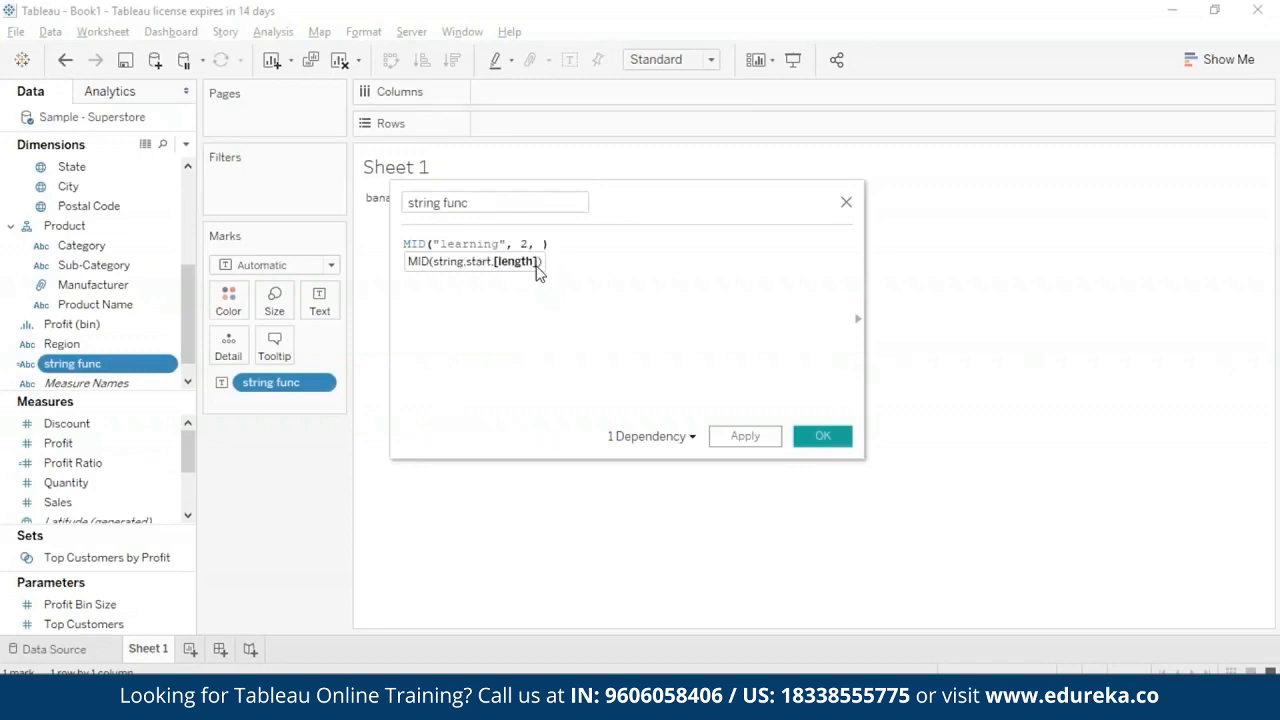
{"action": "type", "text": "5"}
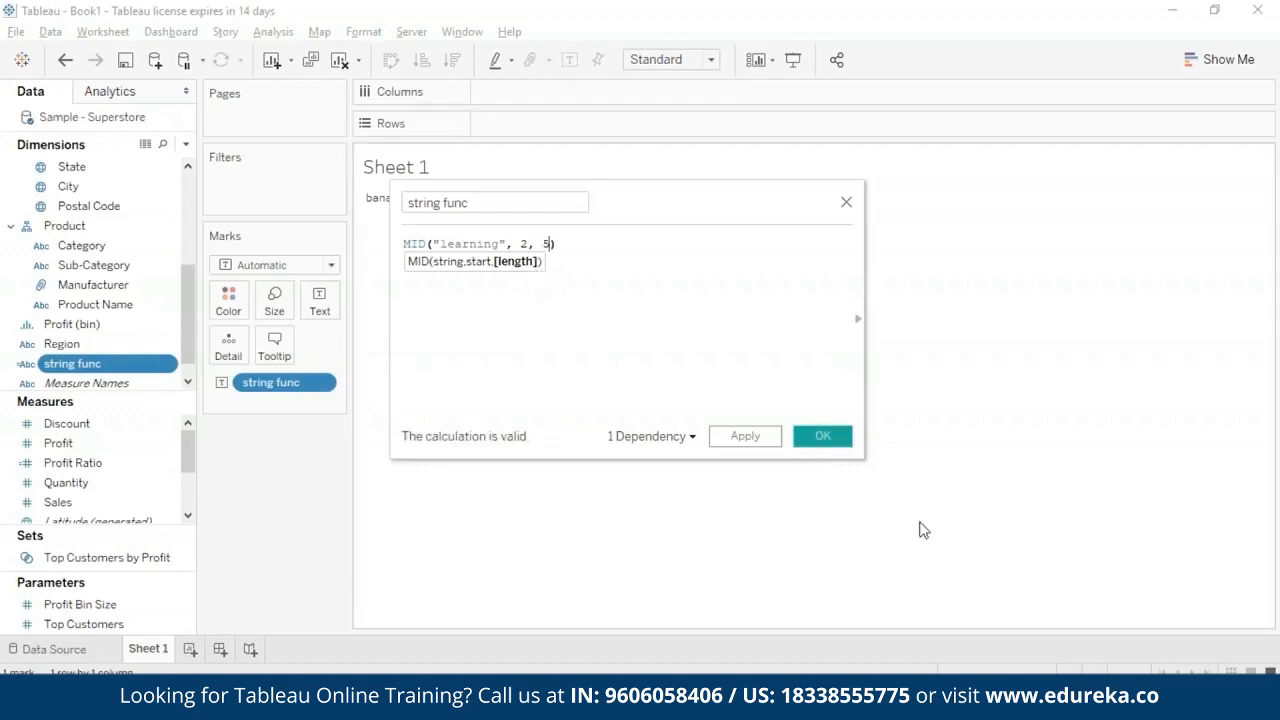
{"action": "left_click", "coordinate": [758, 437]}
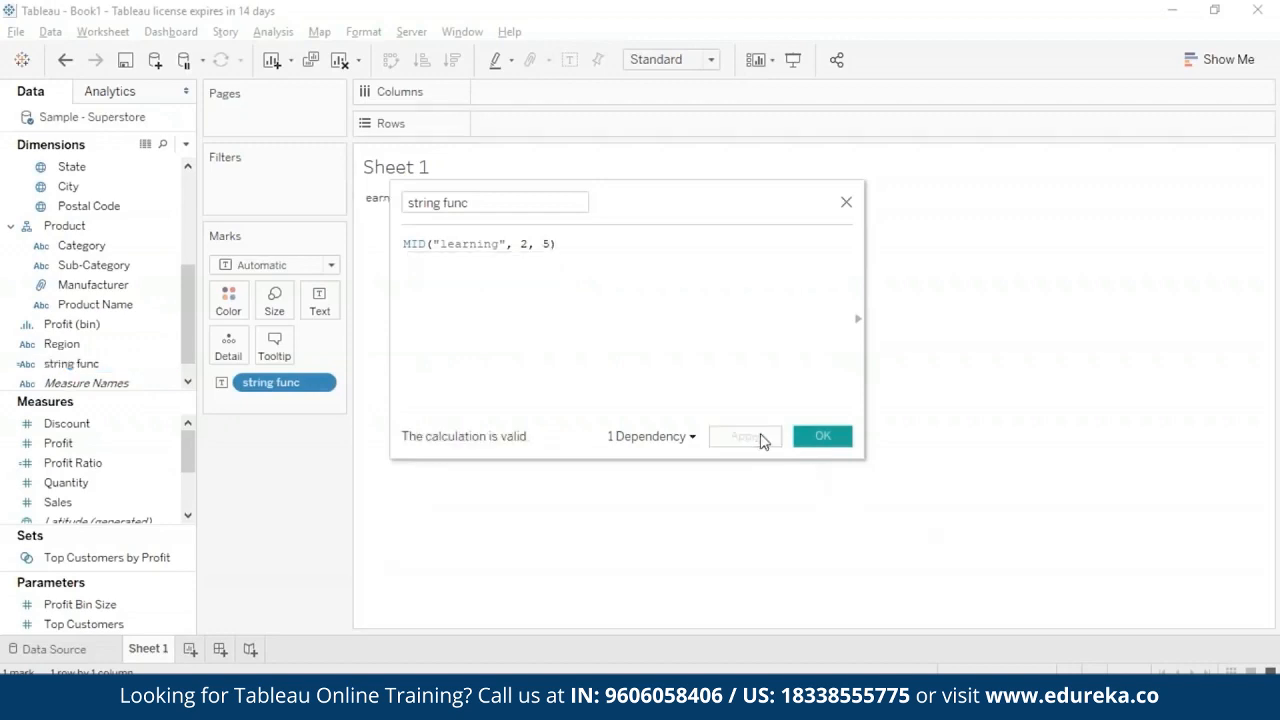
{"action": "left_click", "coordinate": [821, 436]}
{"action": "mouse_move", "coordinate": [405, 207]}
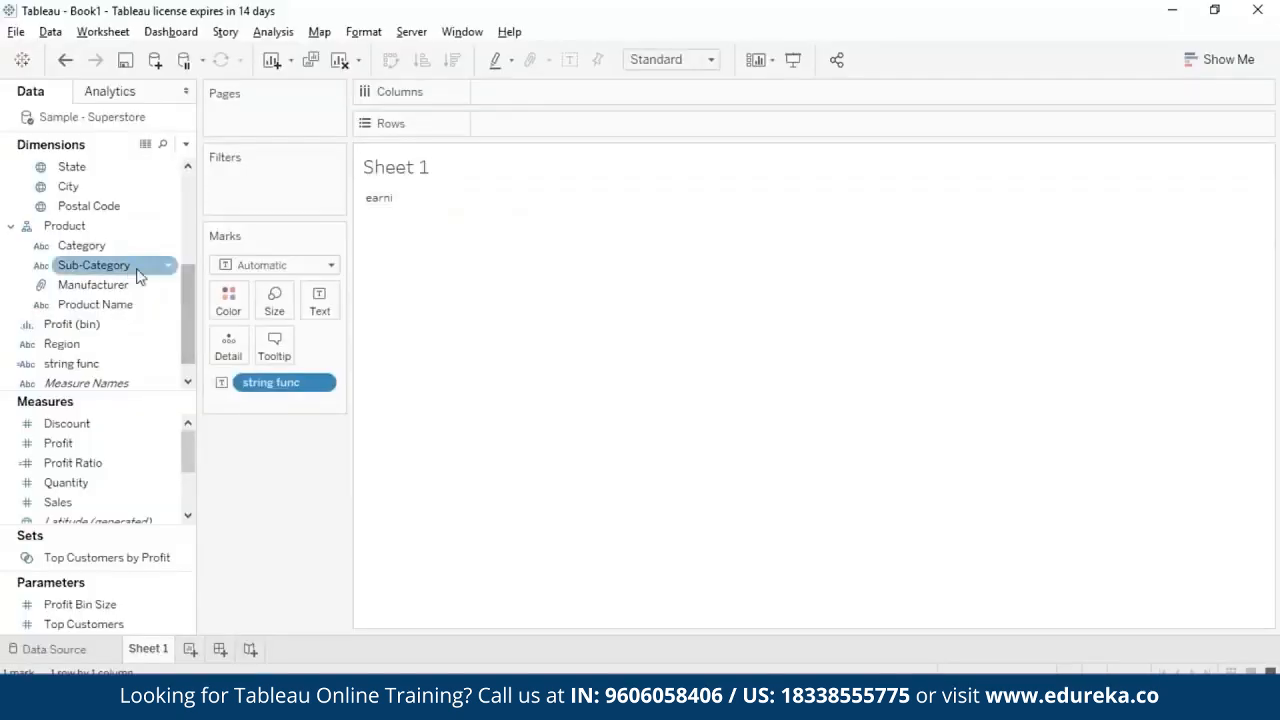
- Replace the string func formula with MIN("apples", "bananas") and save the calculation
{"action": "right_click", "coordinate": [160, 364]}
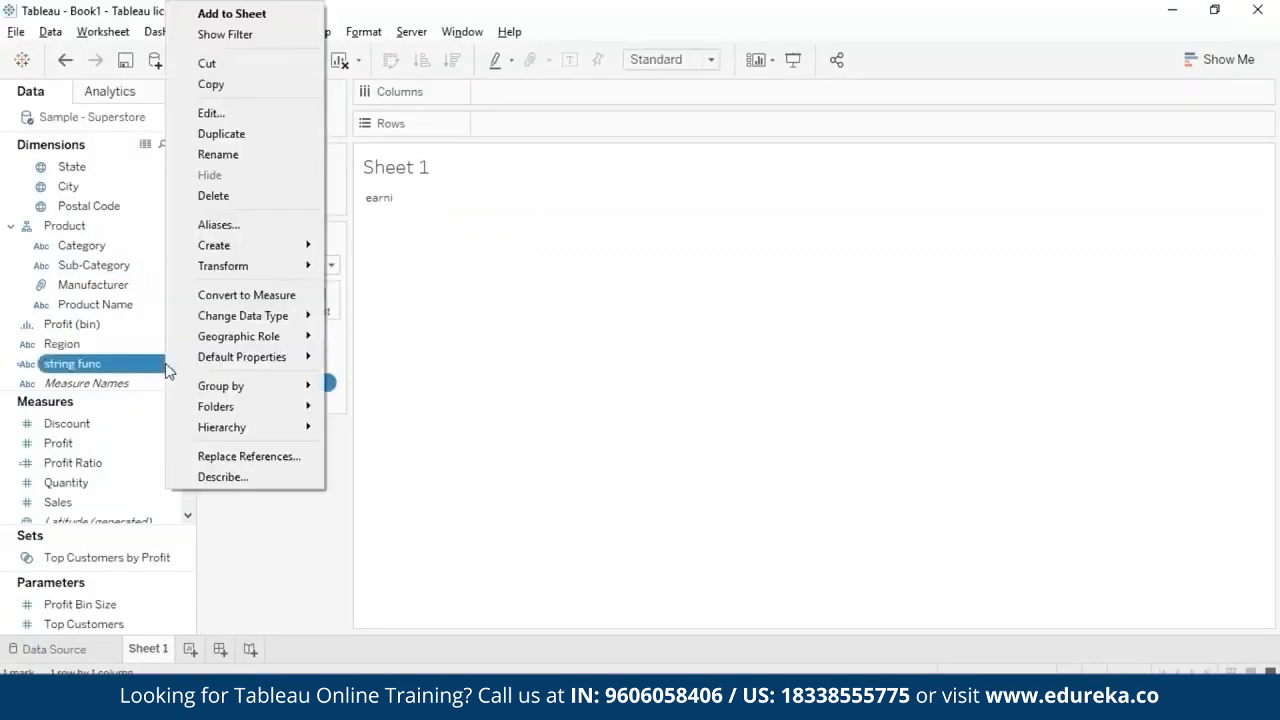
{"action": "left_click", "coordinate": [210, 112]}
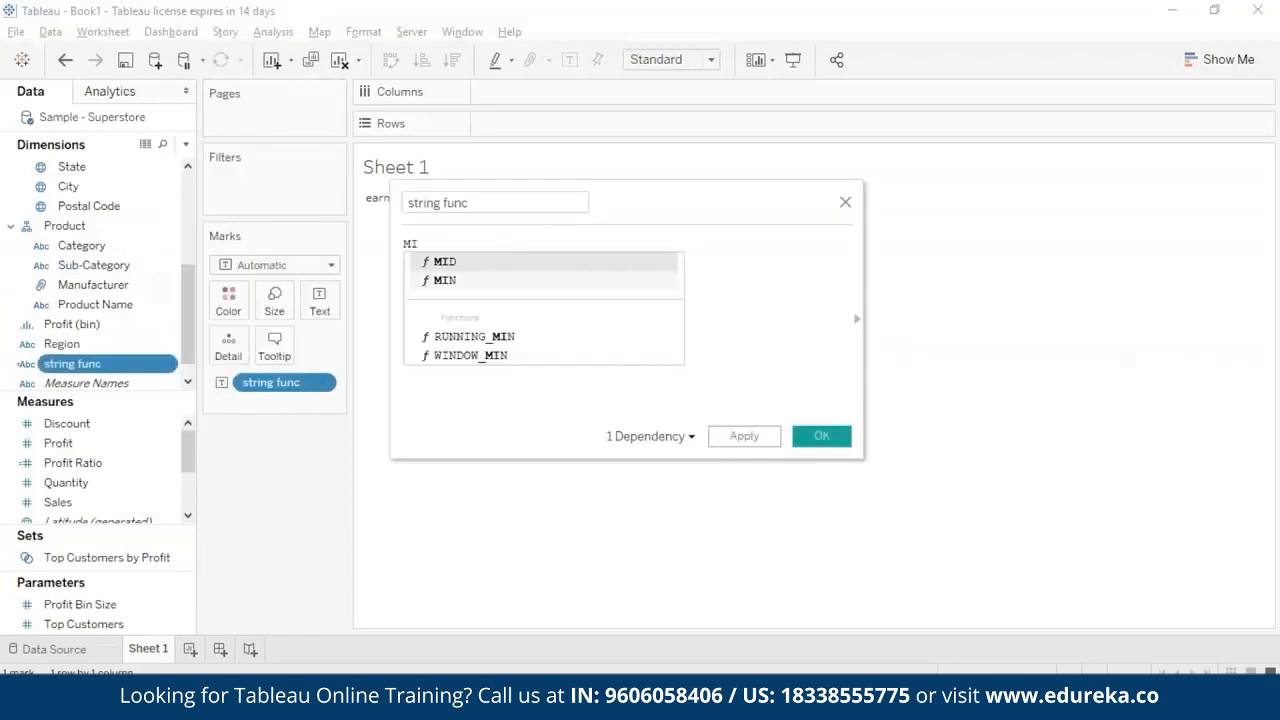
{"action": "type", "text": "N"}
{"action": "type", "text": "(\"a"}
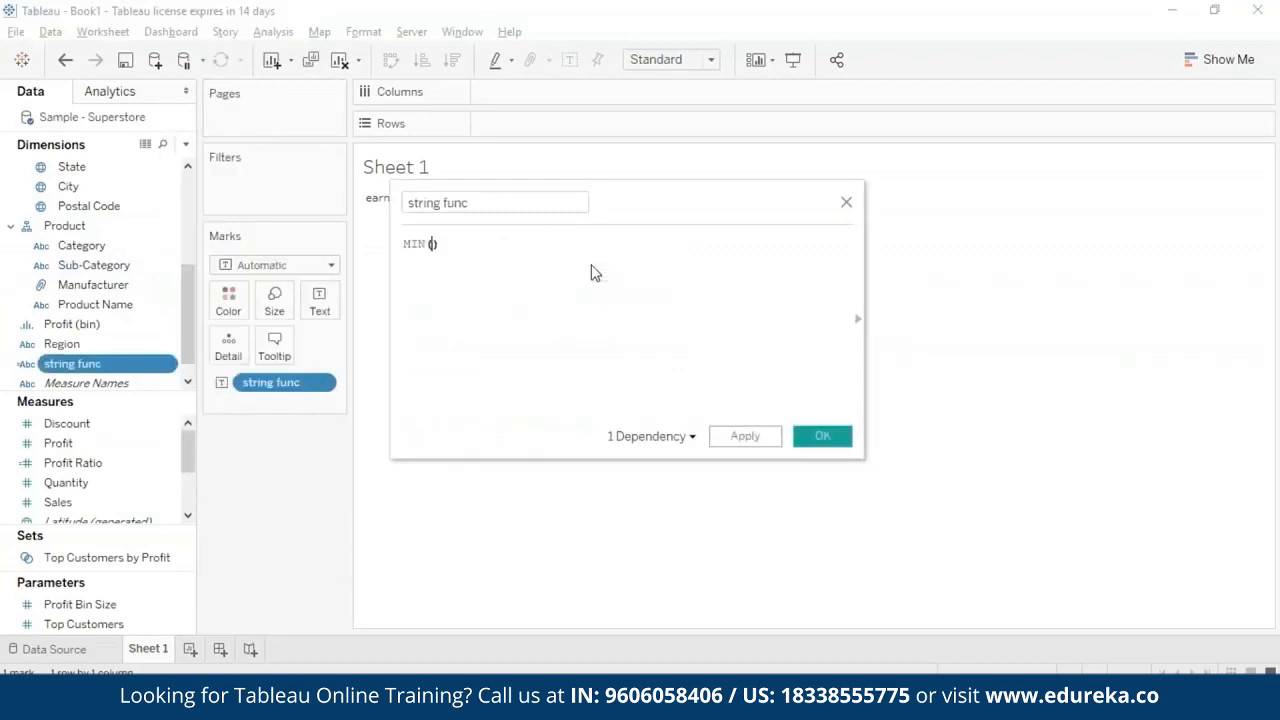
{"action": "type", "text": "pples\", \"ba"}
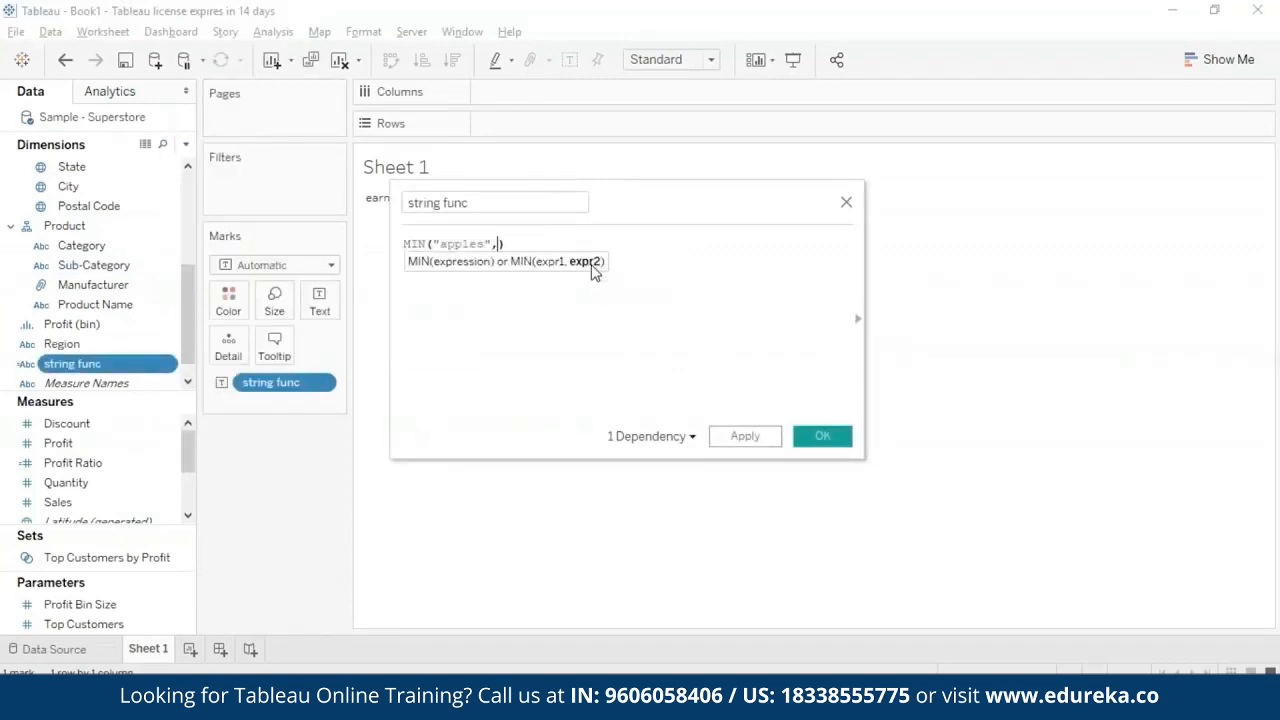
{"action": "type", "text": "nanas"}
{"action": "left_click", "coordinate": [821, 437]}
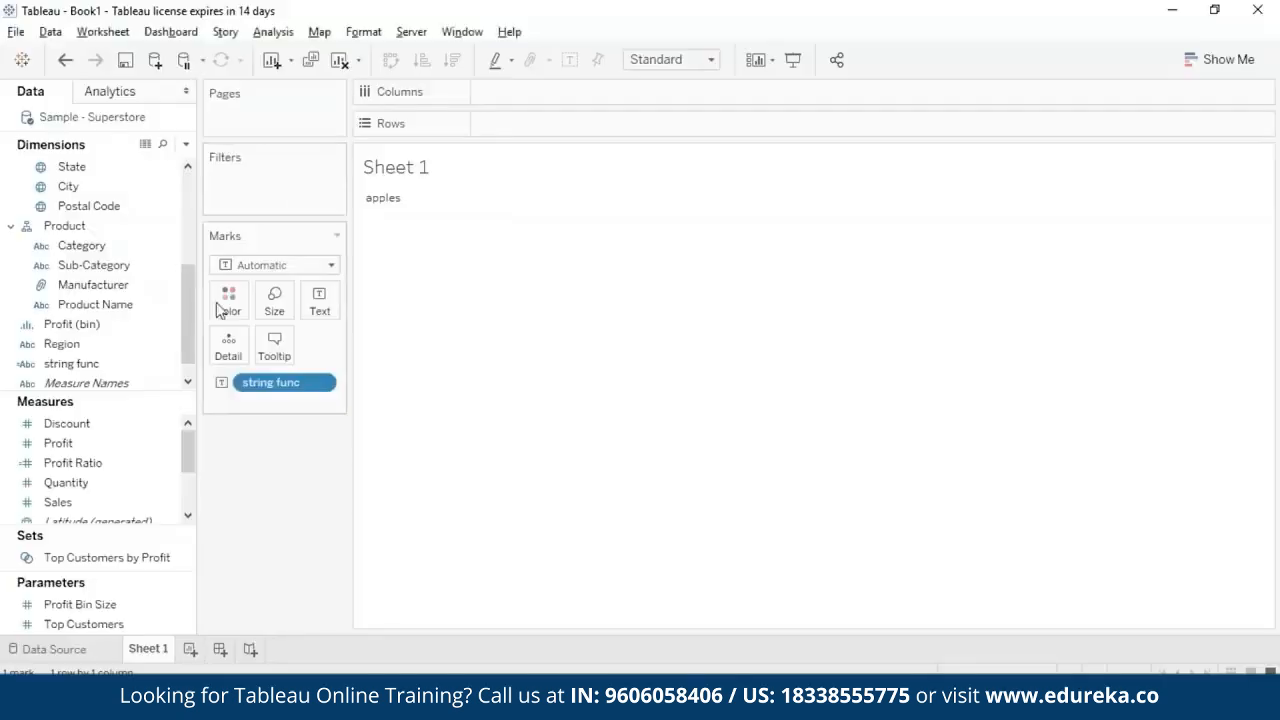
- Replace the string func formula with RIGHT("Learning", 4) and save the calculation
{"action": "right_click", "coordinate": [100, 363]}
{"action": "left_click", "coordinate": [211, 111]}
{"action": "key", "text": "ctrl+a"}
{"action": "key", "text": "BackSpace"}
{"action": "type", "text": "RIGHT(\"\"Learning"}
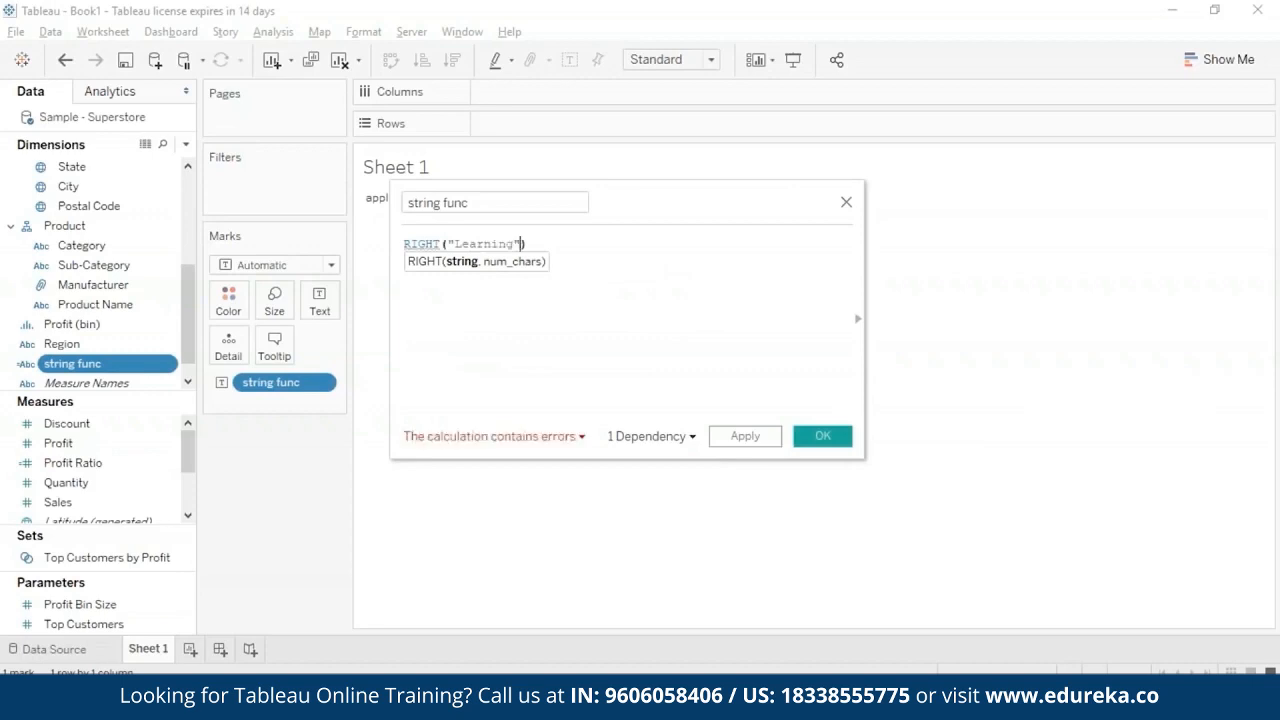
{"action": "key", "text": "Right"}
{"action": "type", "text": ", 5"}
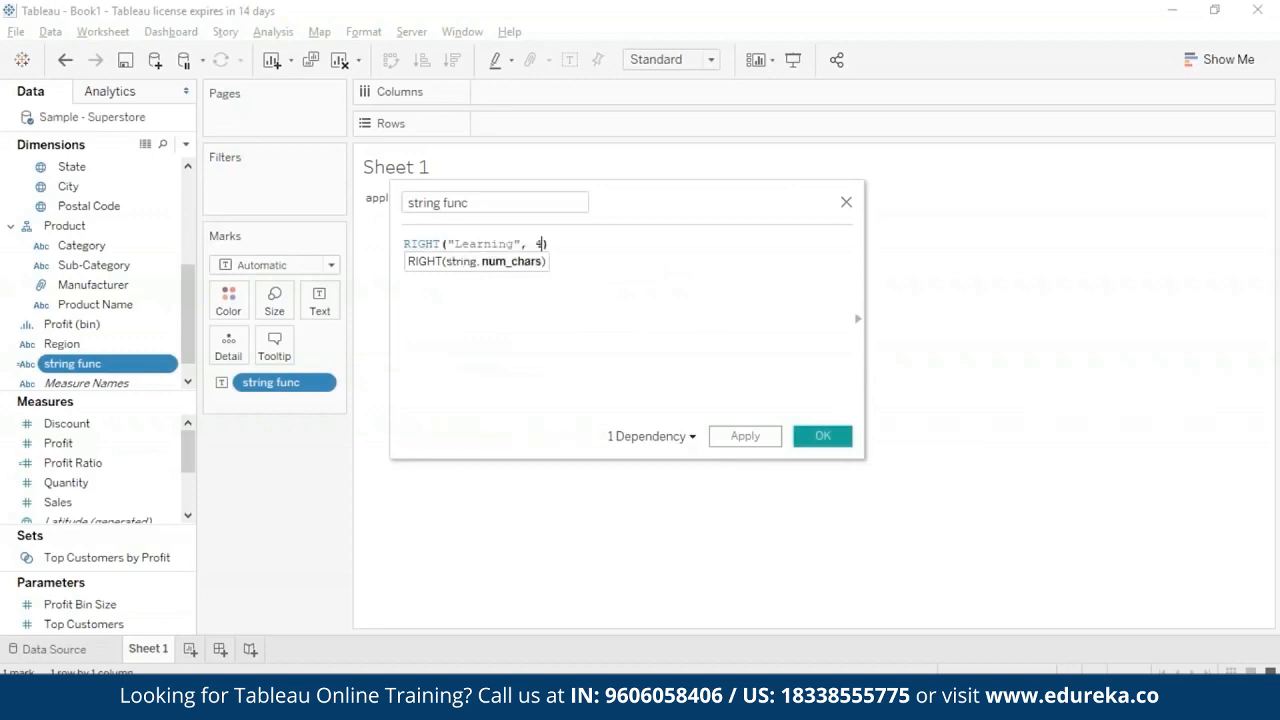
{"action": "left_click", "coordinate": [770, 437]}
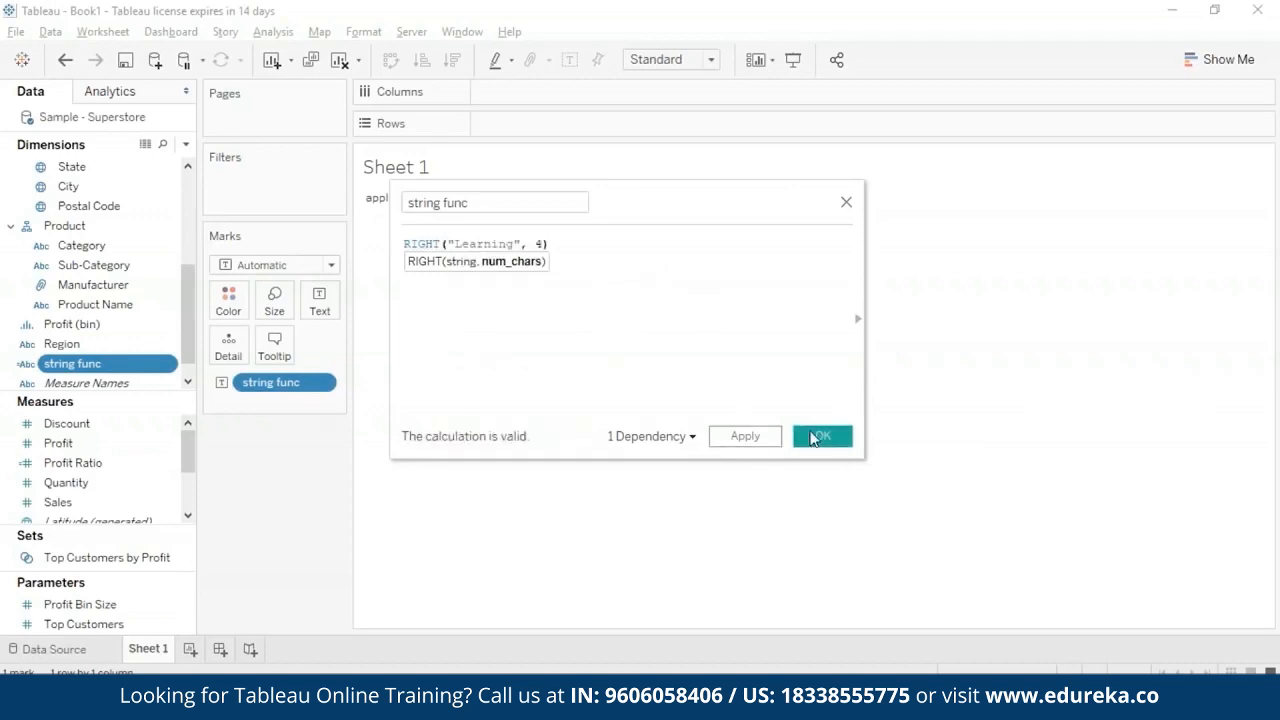
{"action": "left_click", "coordinate": [815, 437]}
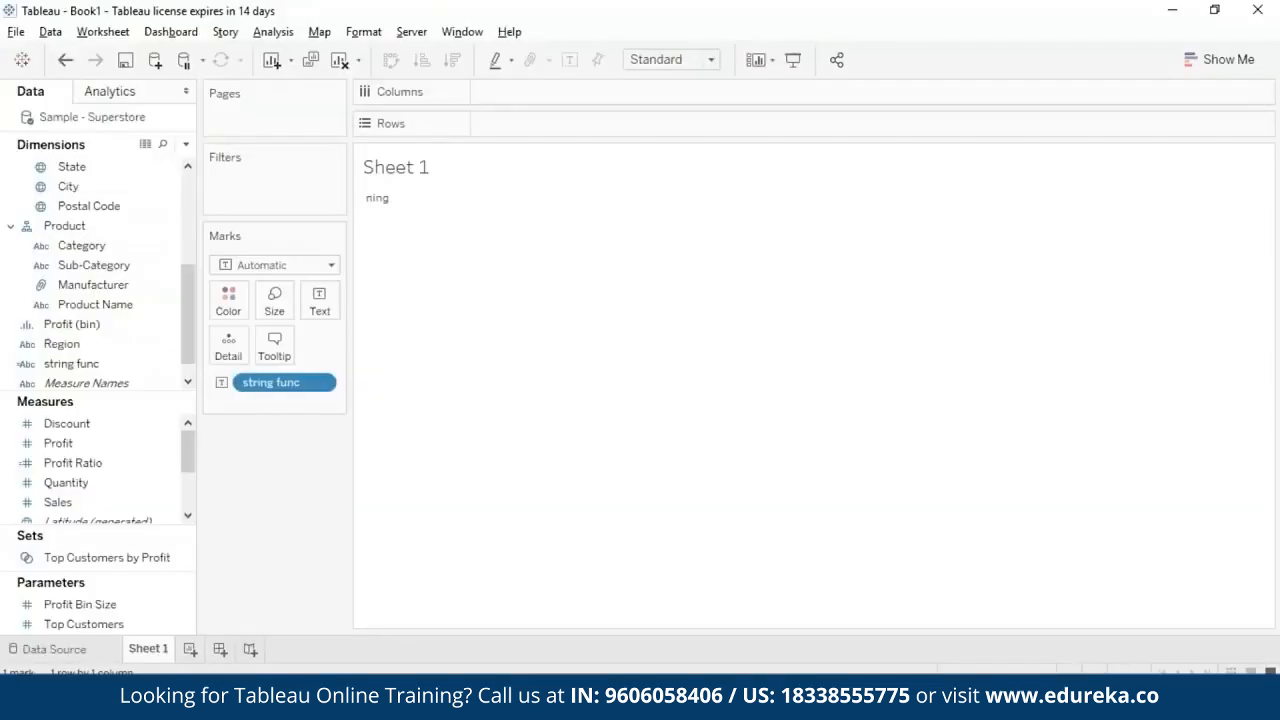
- Replace the string func formula with RTRIM(" matador "), save the calculation and check the mark on the sheet
{"action": "right_click", "coordinate": [171, 363]}
{"action": "left_click", "coordinate": [292, 117]}
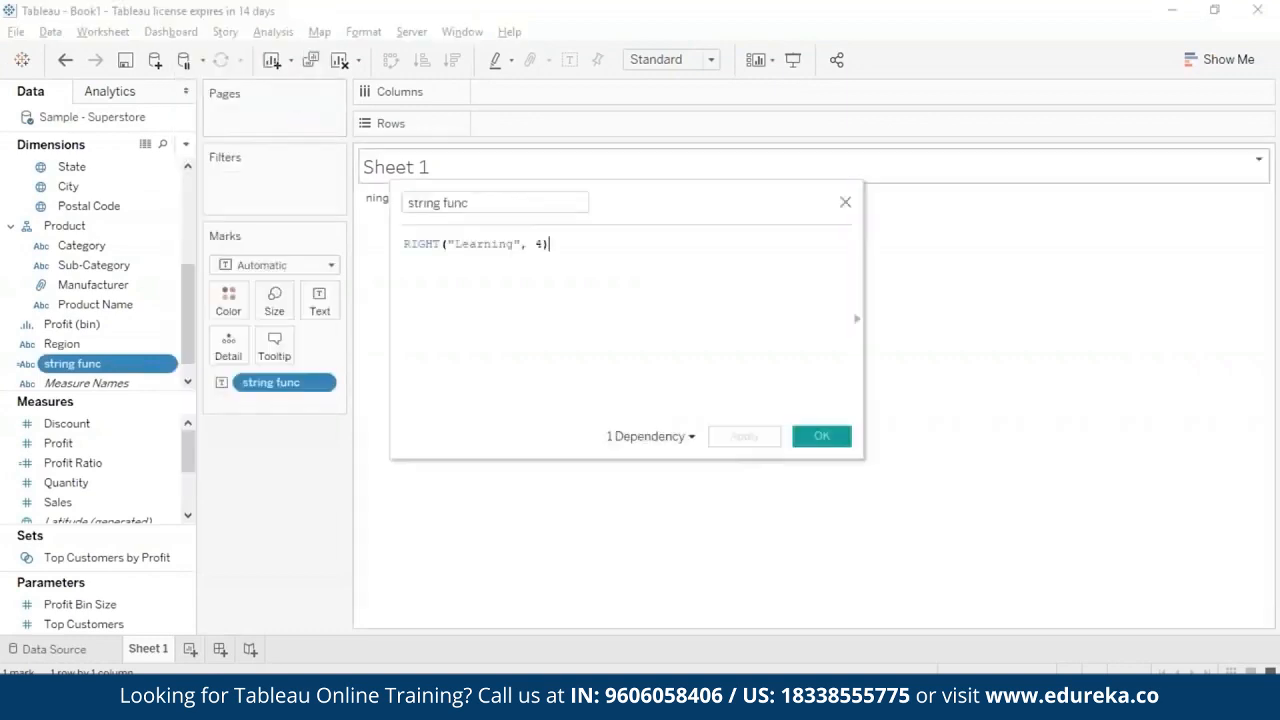
{"action": "left_click_drag", "start_coordinate": [581, 256], "coordinate": [419, 248]}
{"action": "type", "text": "RT"}
{"action": "key", "text": "Return"}
{"action": "type", "text": "\" matador"}
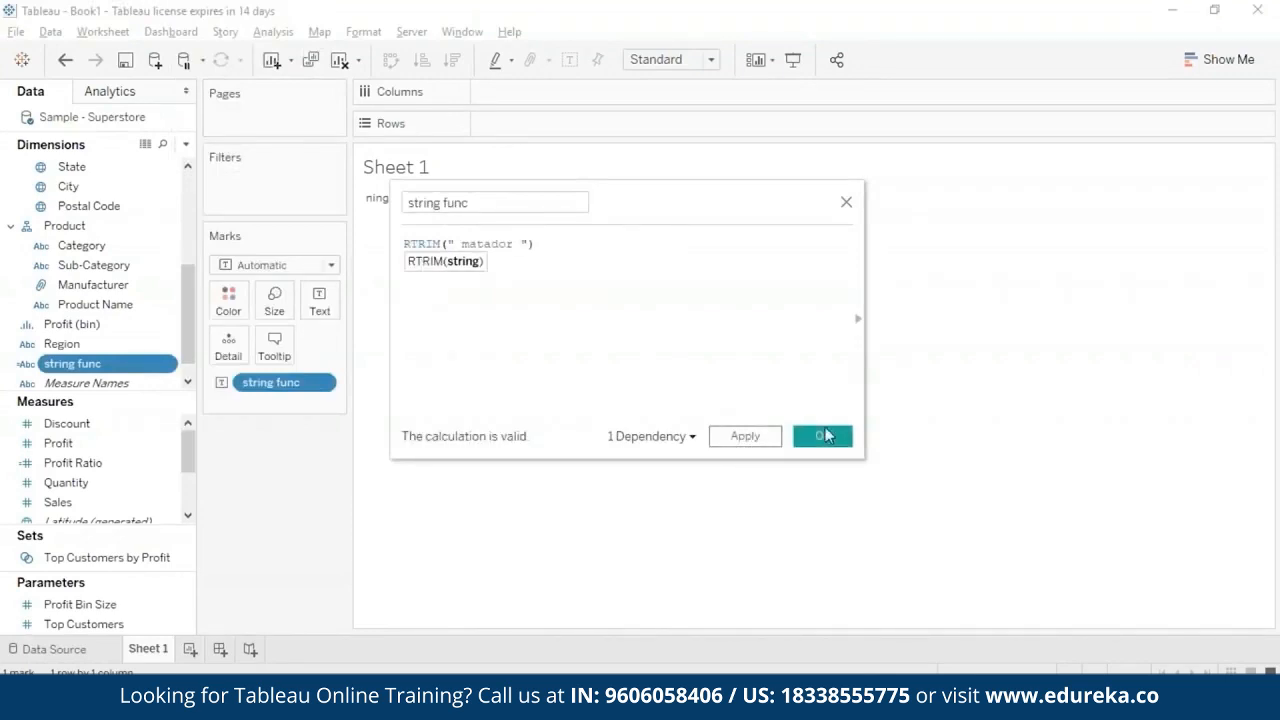
{"action": "left_click", "coordinate": [822, 432]}
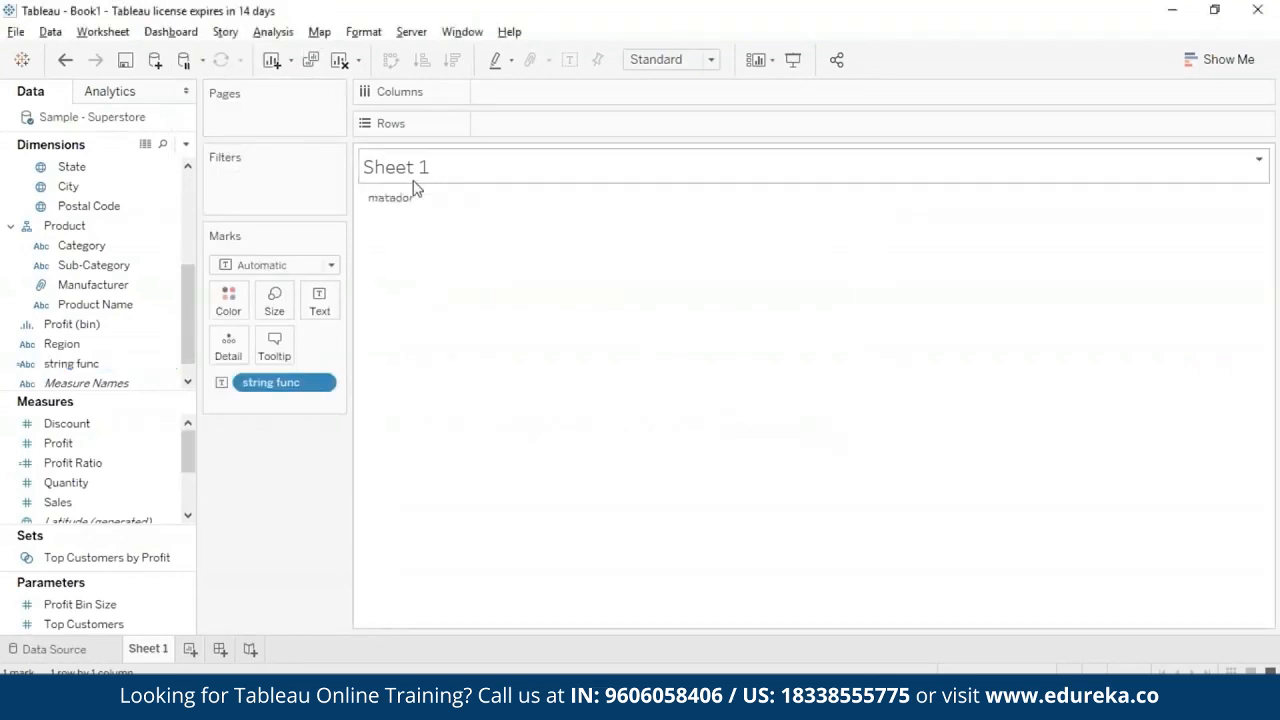
{"action": "mouse_move", "coordinate": [410, 205]}
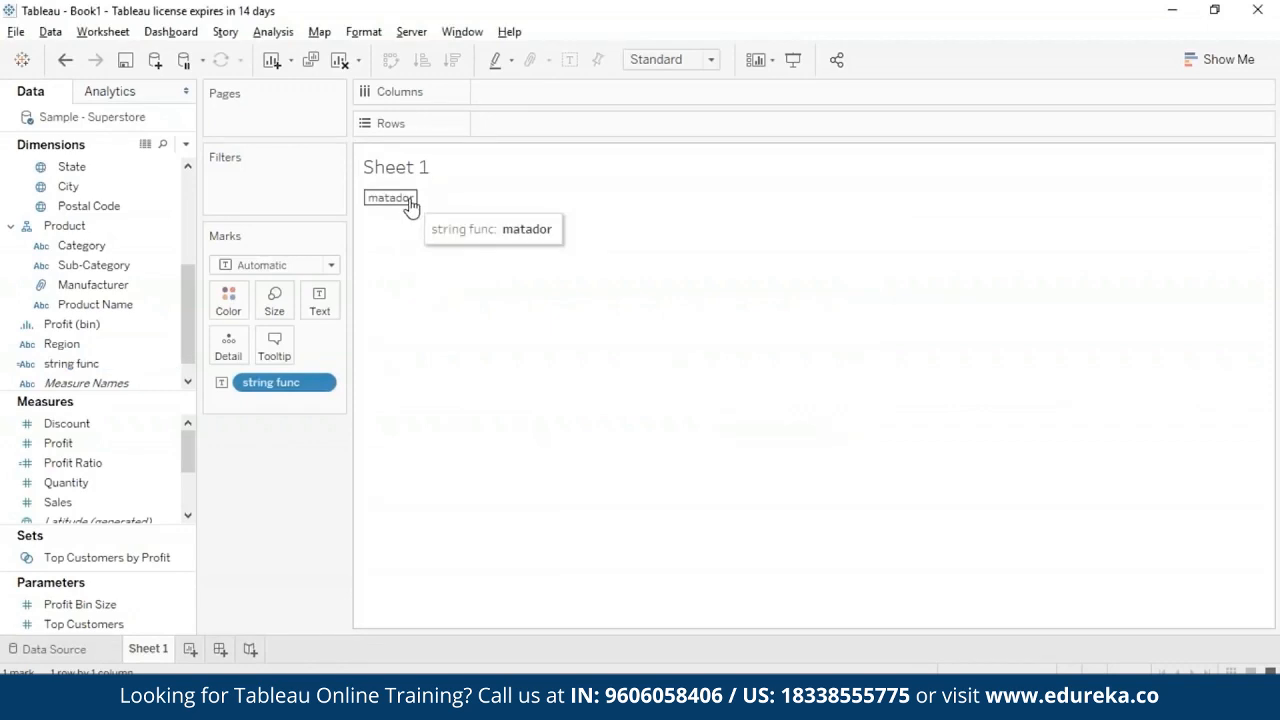
{"action": "left_click", "coordinate": [410, 203]}
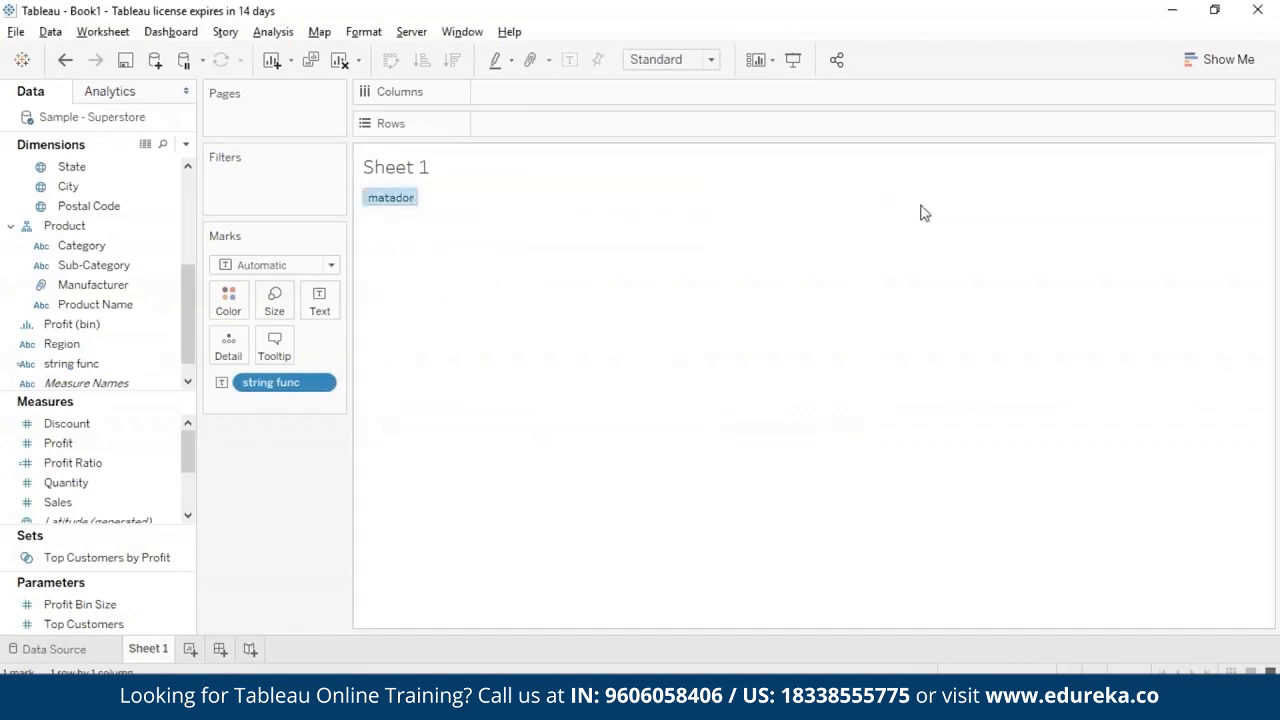
{"action": "left_click", "coordinate": [883, 236]}
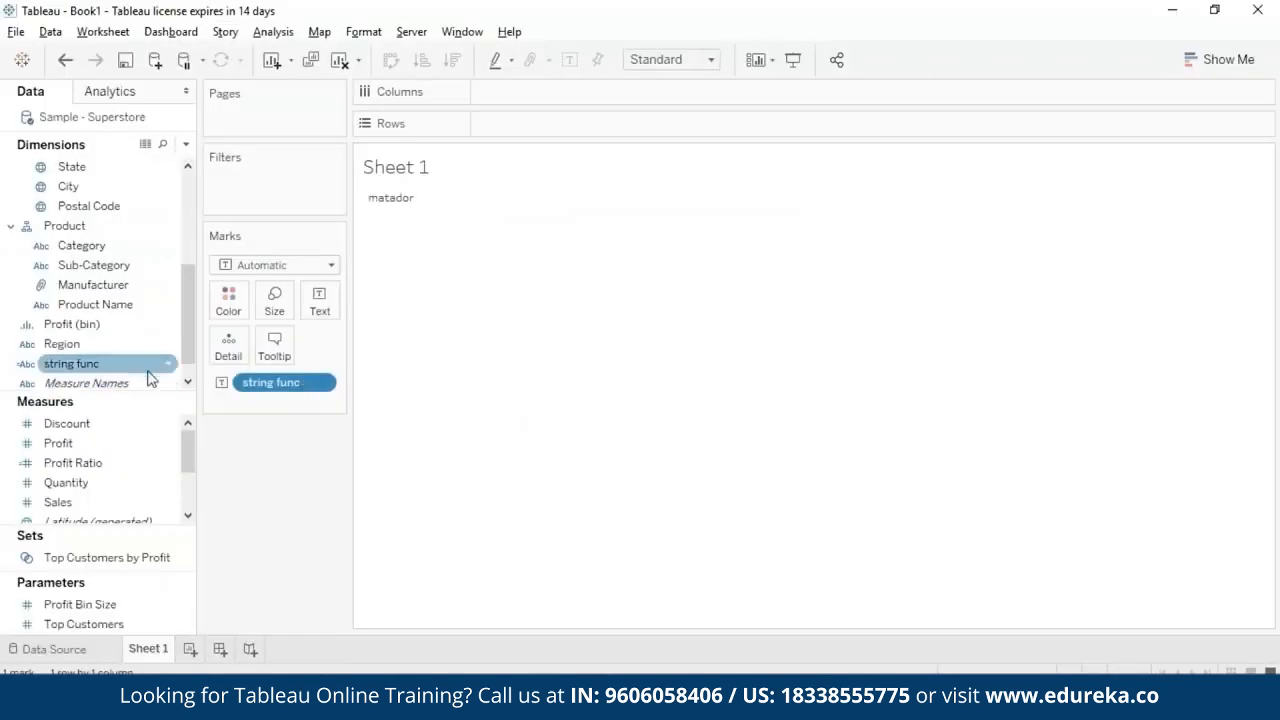
- Replace the string func formula with a SPLIT function containing the text a-b-c-d
{"action": "right_click", "coordinate": [160, 364]}
{"action": "left_click", "coordinate": [215, 112]}
{"action": "left_click_drag", "start_coordinate": [540, 244], "coordinate": [400, 234]}
{"action": "type", "text": "spl"}
{"action": "left_click", "coordinate": [437, 262]}
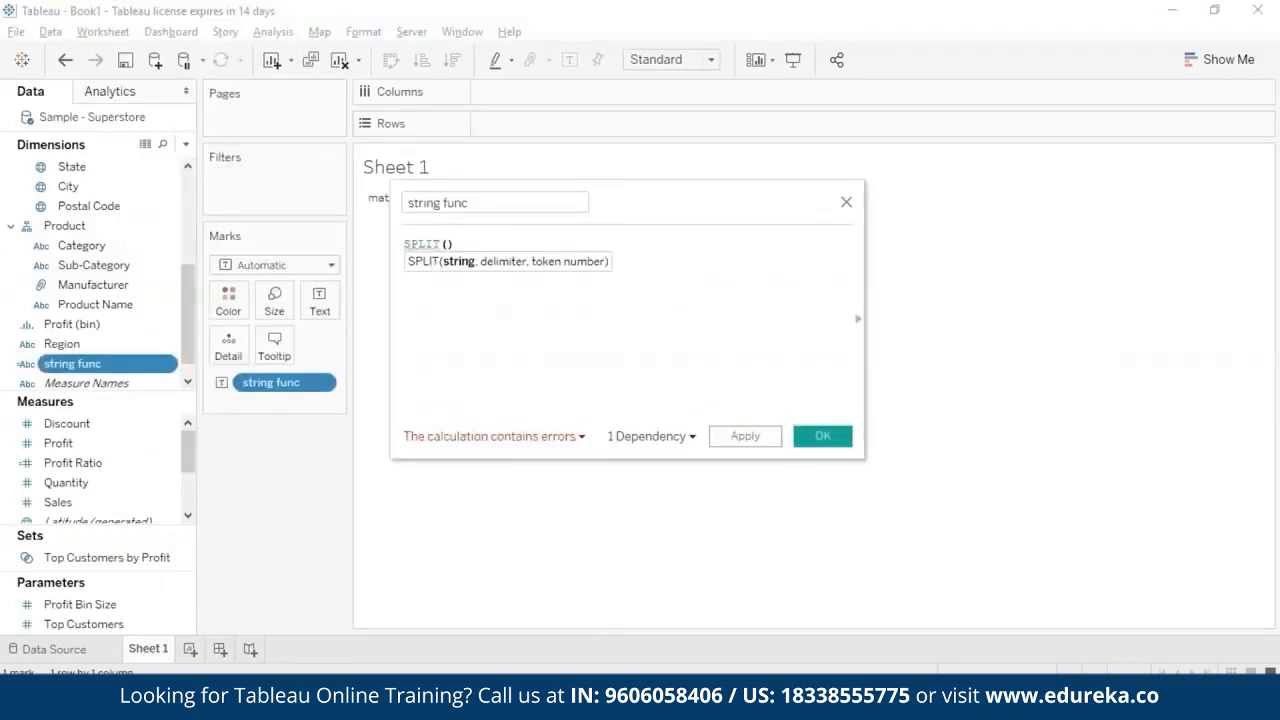
{"action": "type", "text": "a-"}
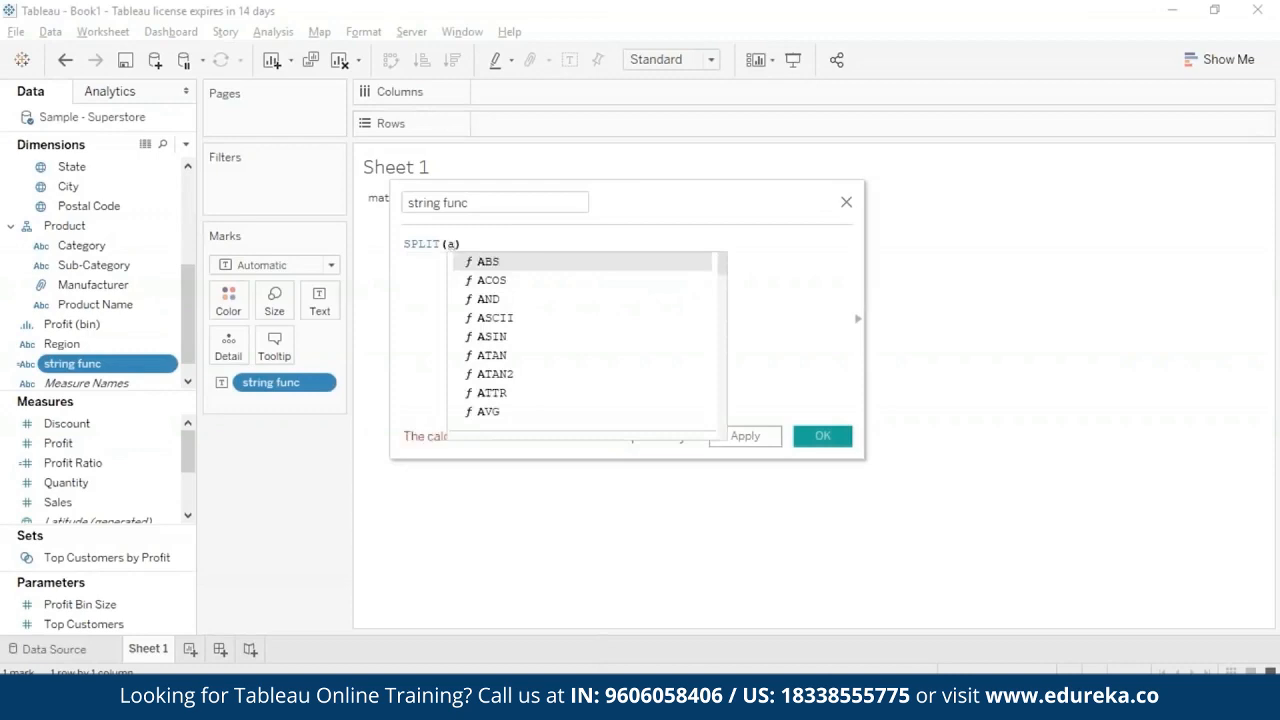
{"action": "type", "text": "b-c-"}
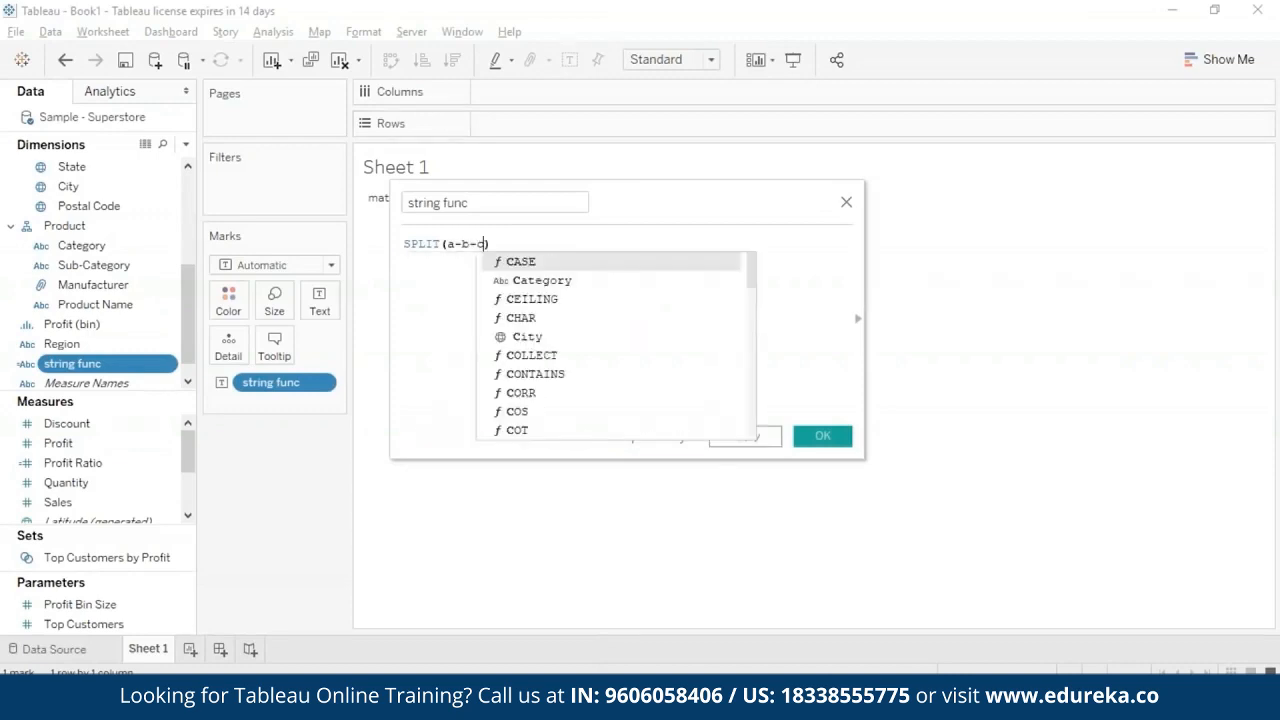
{"action": "type", "text": "d\""}
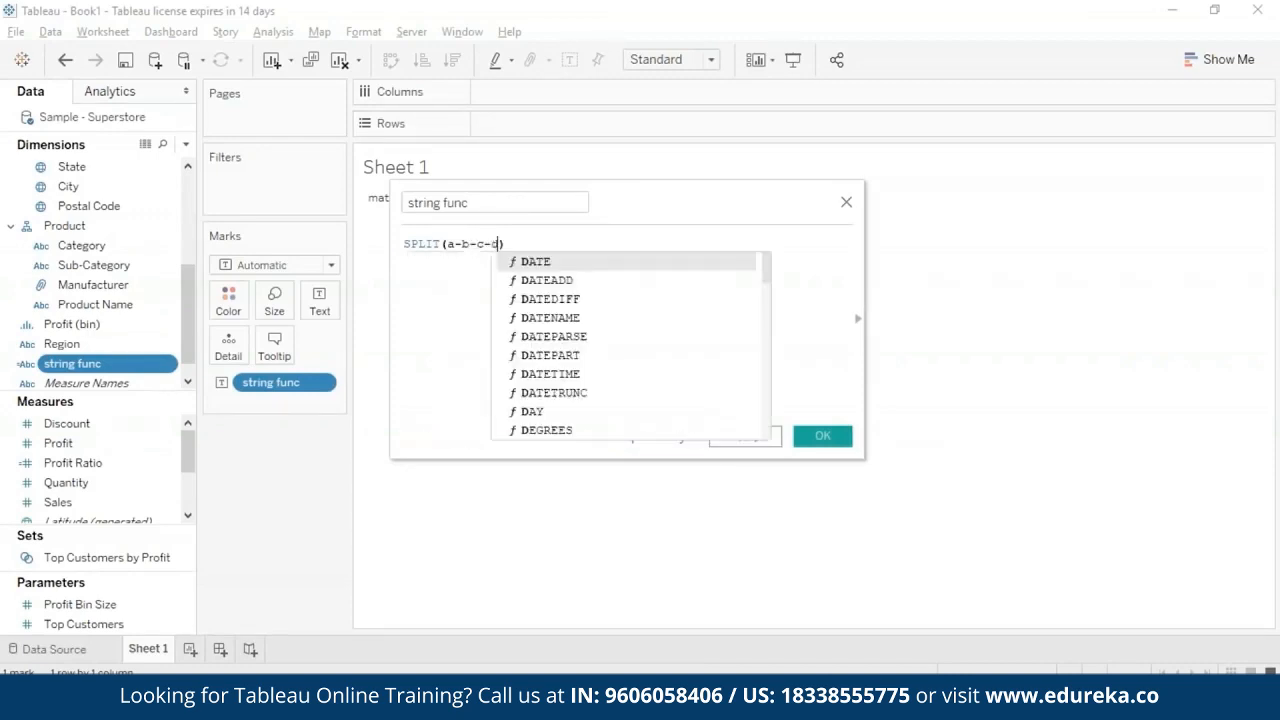
- Enclose a-b-c-d in single quotation marks inside the SPLIT function
{"action": "key", "text": "Left"}
{"action": "key", "text": "Left"}
{"action": "key", "text": "Right"}
{"action": "key", "text": "Right"}
{"action": "key", "text": "BackSpace"}
{"action": "type", "text": "'"}
{"action": "key", "text": "Left"}
{"action": "key", "text": "Left"}
{"action": "key", "text": "Left"}
{"action": "key", "text": "Left"}
{"action": "key", "text": "Left"}
{"action": "key", "text": "Left"}
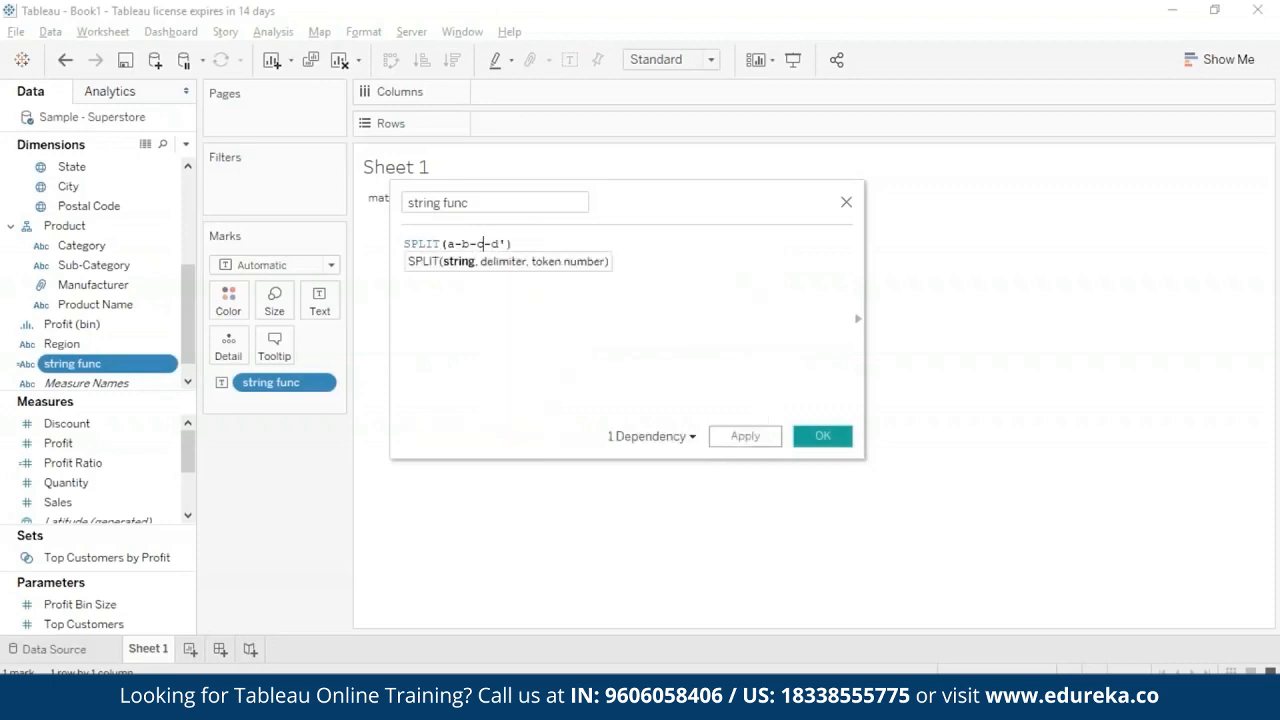
{"action": "key", "text": "Left"}
{"action": "type", "text": "'"}
{"action": "key", "text": "Right"}
{"action": "key", "text": "Right"}
{"action": "key", "text": "Right"}
{"action": "key", "text": "Right"}
{"action": "key", "text": "Right"}
{"action": "key", "text": "Right"}
{"action": "key", "text": "Right"}
{"action": "key", "text": "Right"}
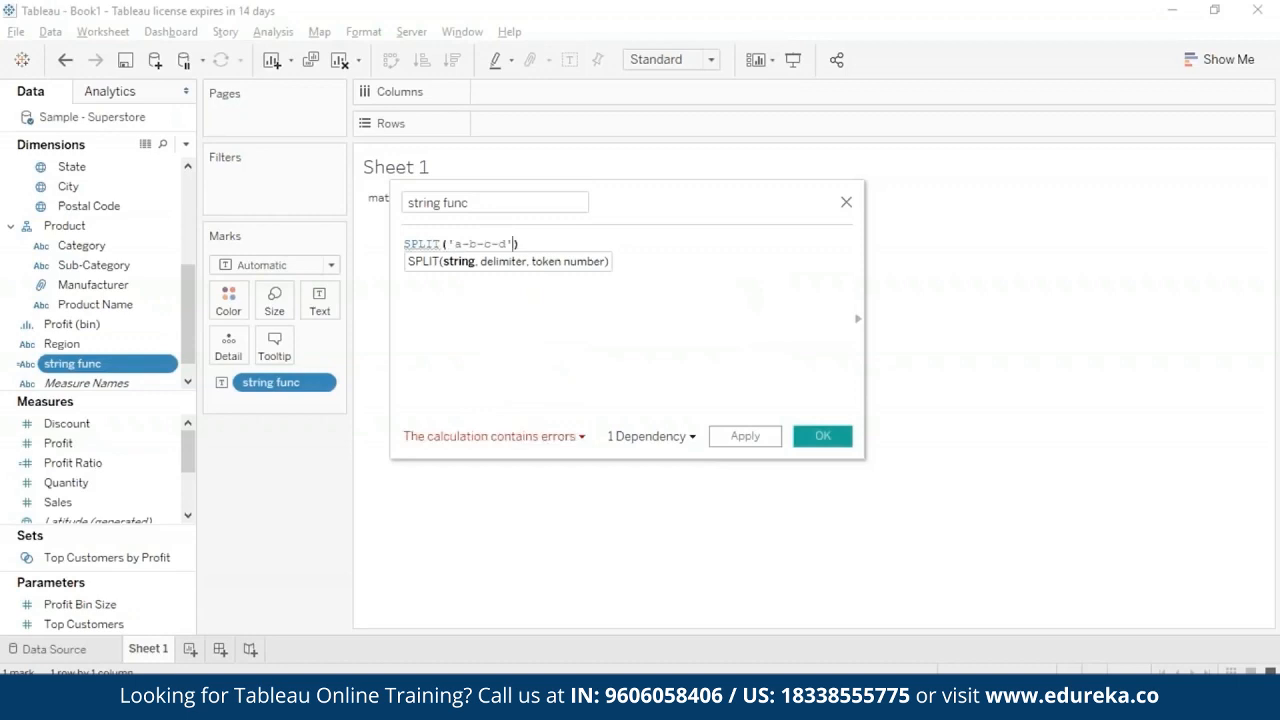
- Add the delimiter '-' and token number 2 to the SPLIT formula and save the calculation
{"action": "type", "text": ", '-'"}
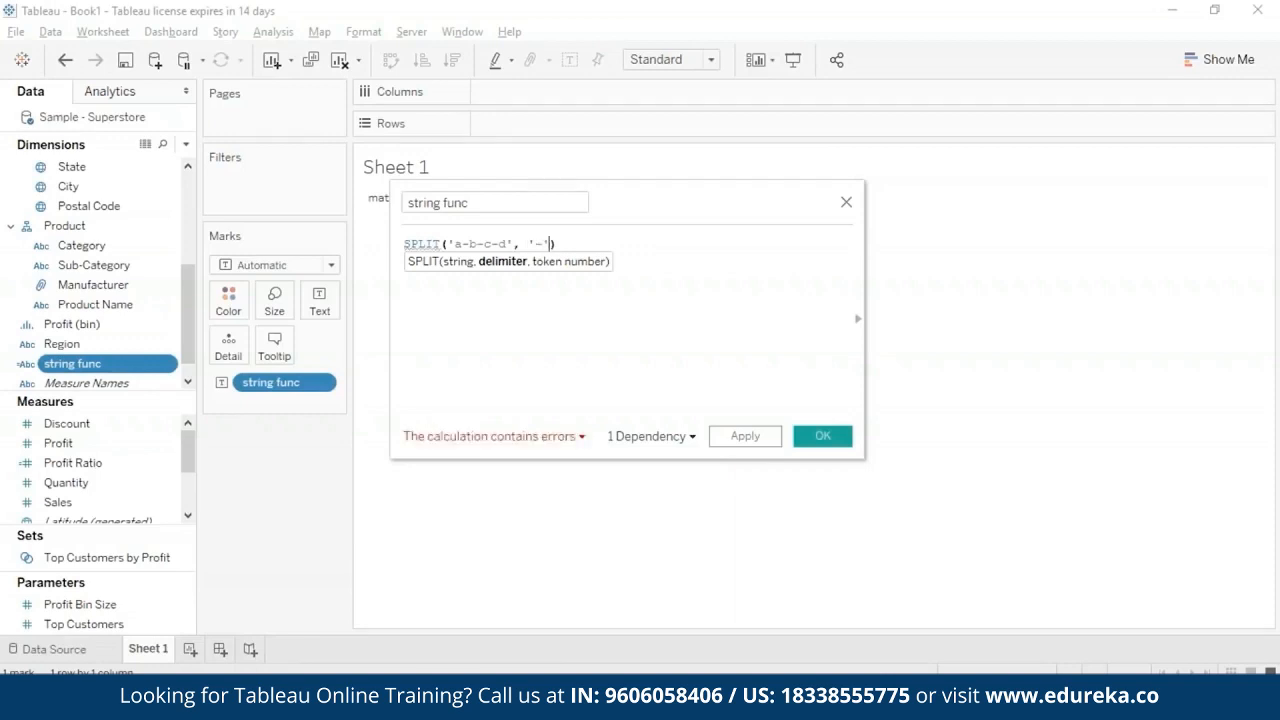
{"action": "type", "text": ","}
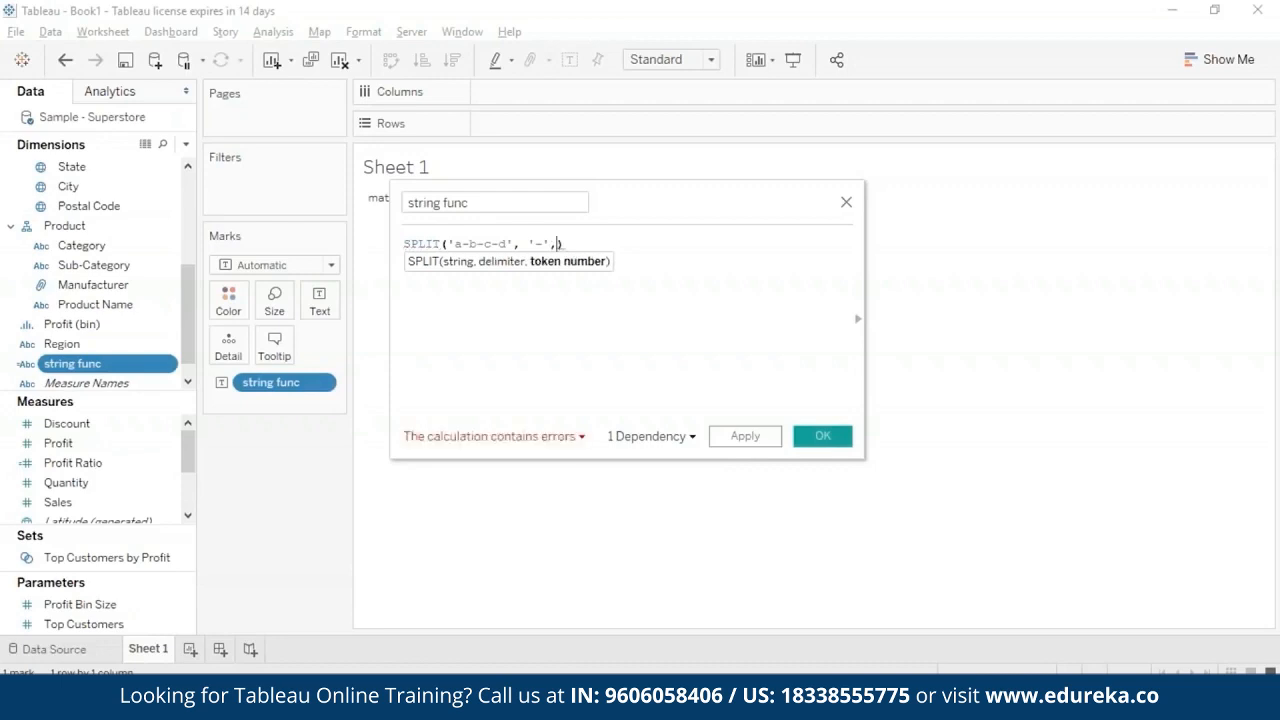
{"action": "type", "text": " 2"}
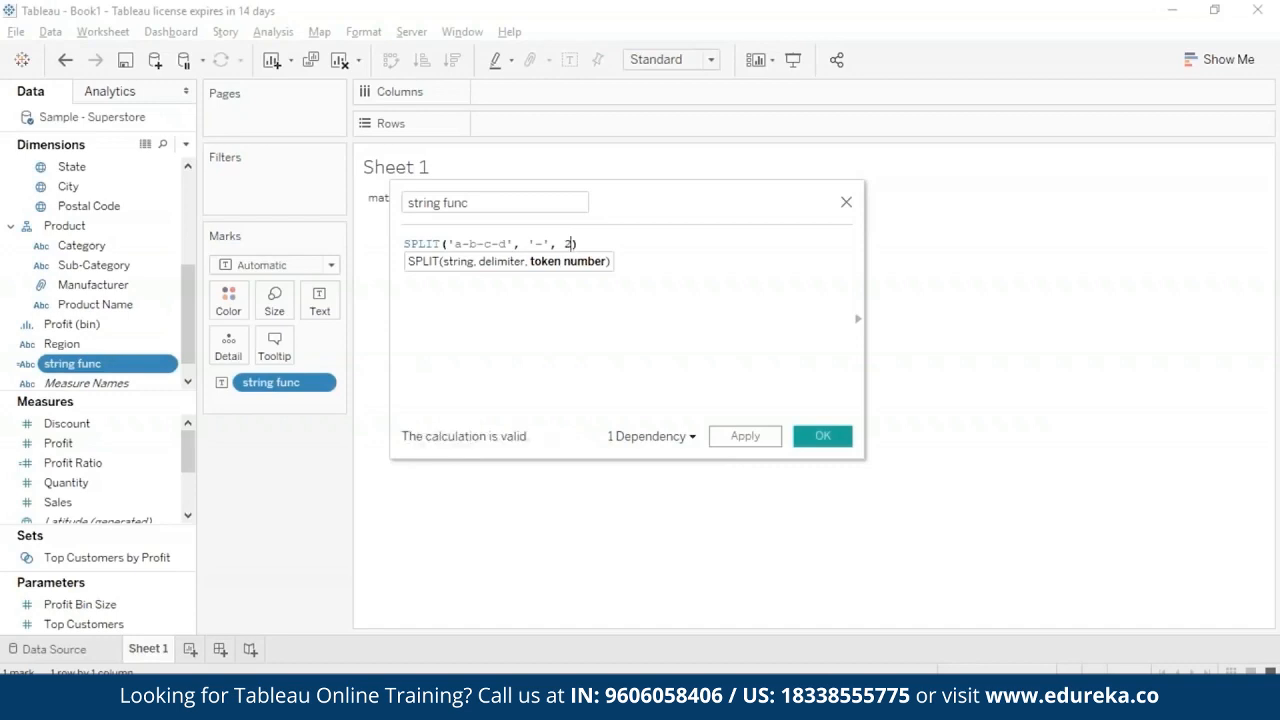
{"action": "double_click", "coordinate": [468, 245]}
{"action": "left_click", "coordinate": [643, 287]}
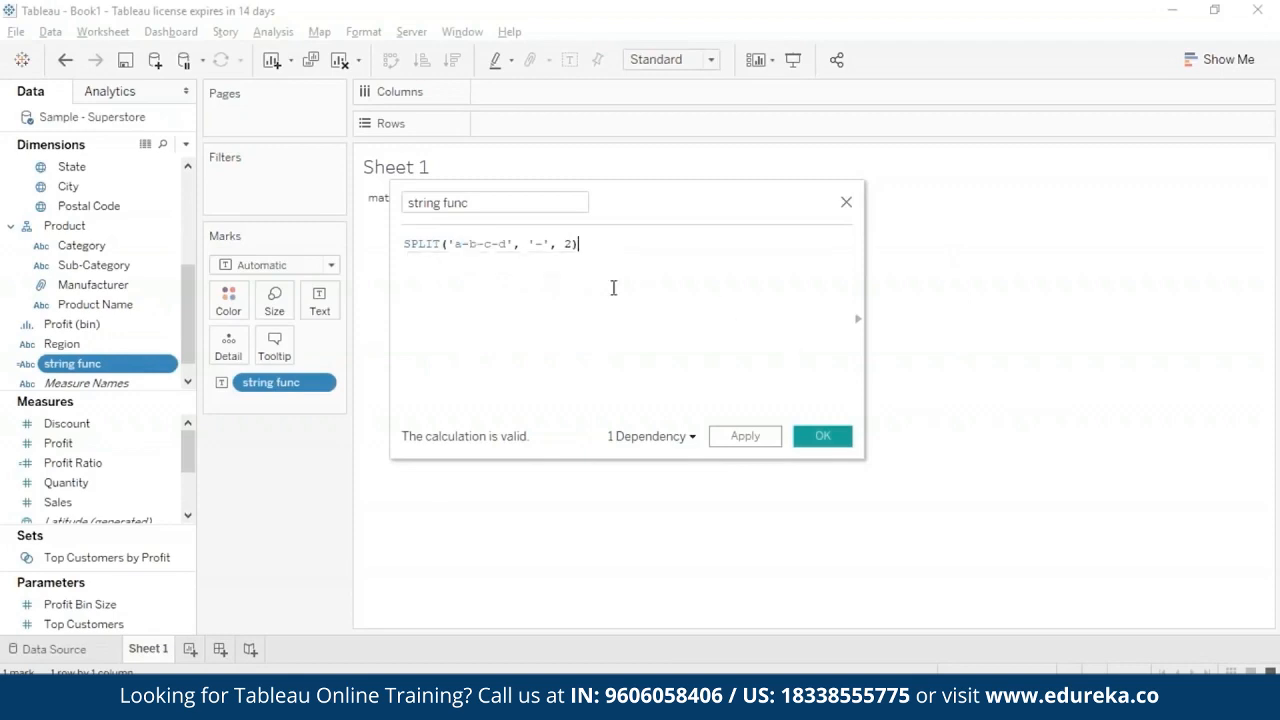
{"action": "left_click", "coordinate": [820, 440]}
{"action": "mouse_move", "coordinate": [393, 201]}
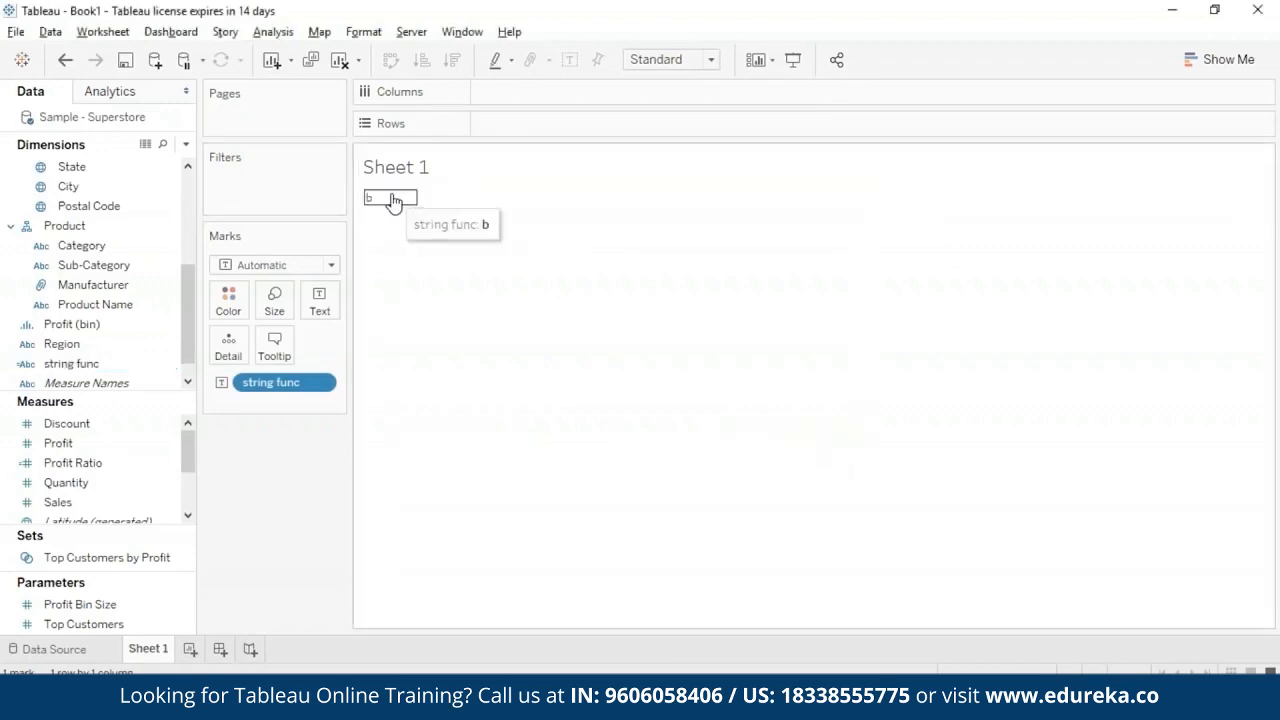
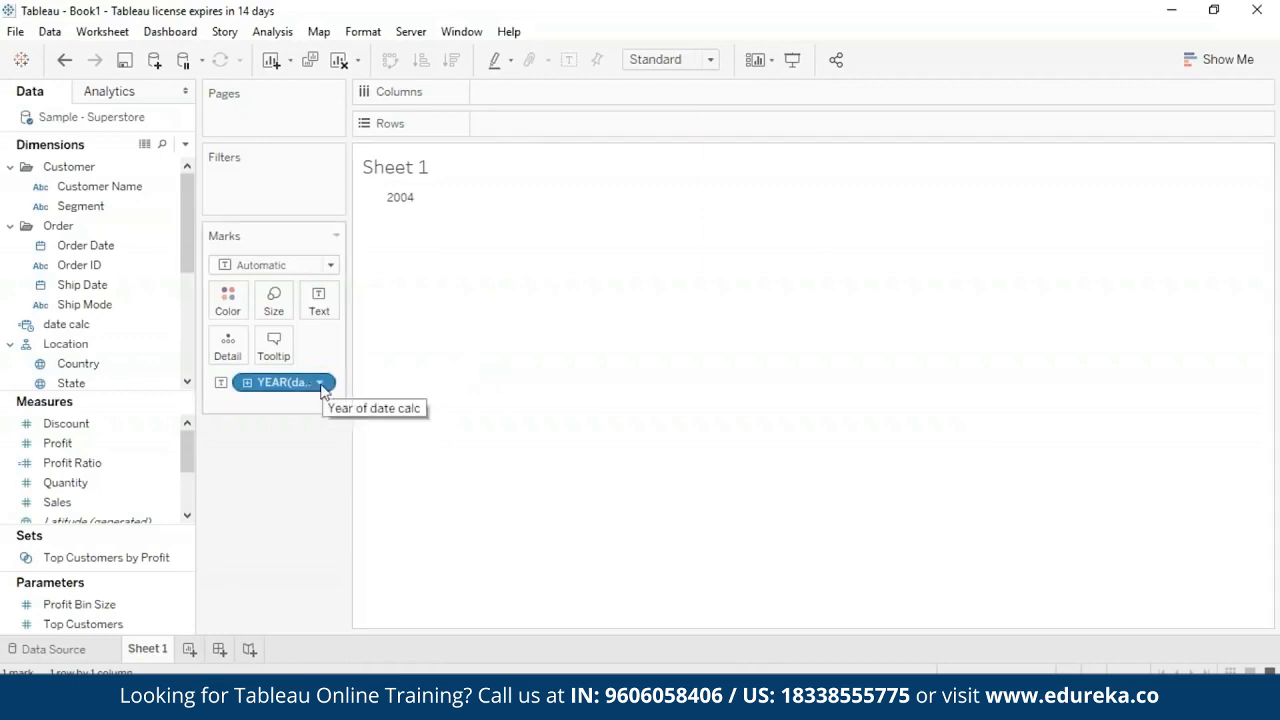
- Switch the date calc mark to display the month and return it to the year
{"action": "left_click", "coordinate": [320, 385]}
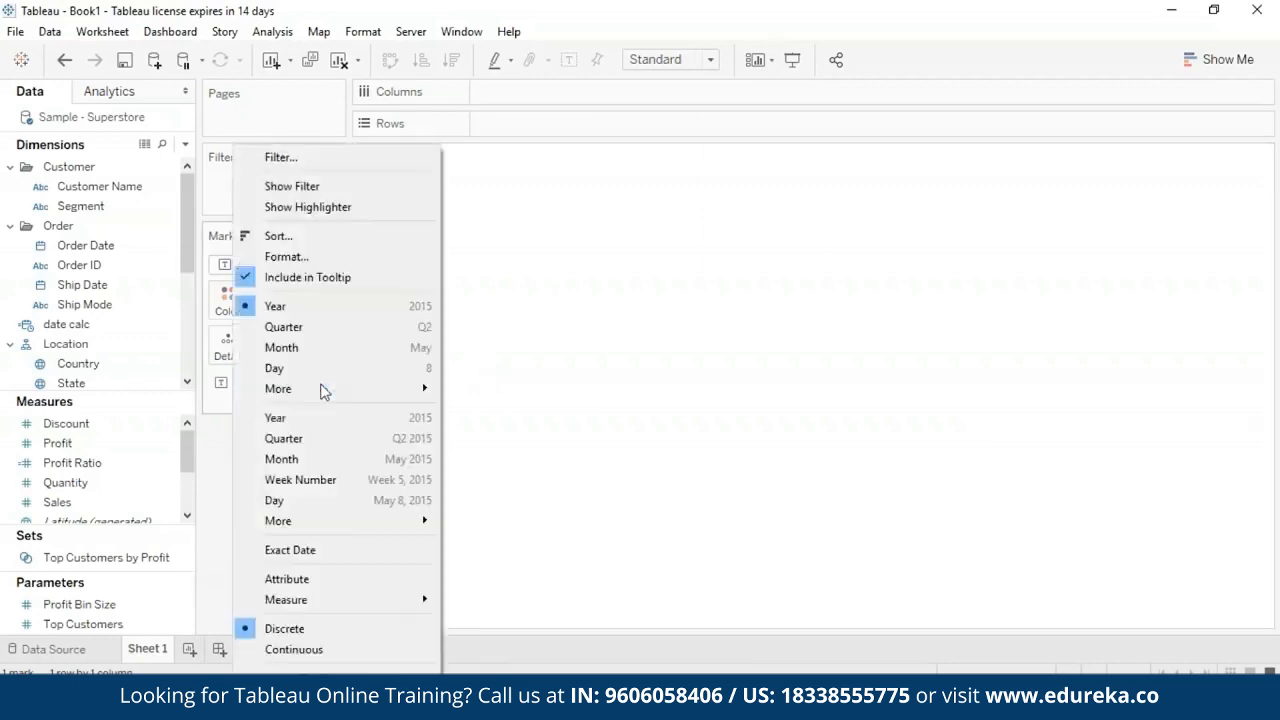
{"action": "left_click", "coordinate": [313, 350]}
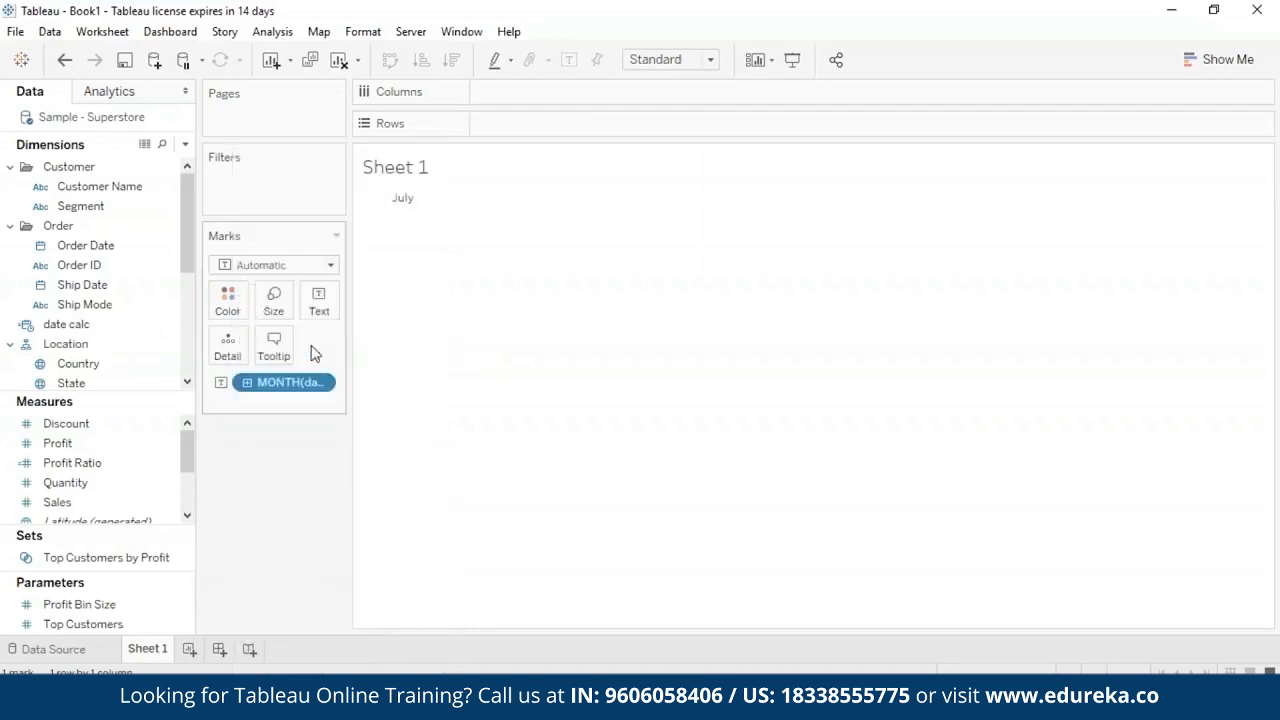
{"action": "mouse_move", "coordinate": [404, 205]}
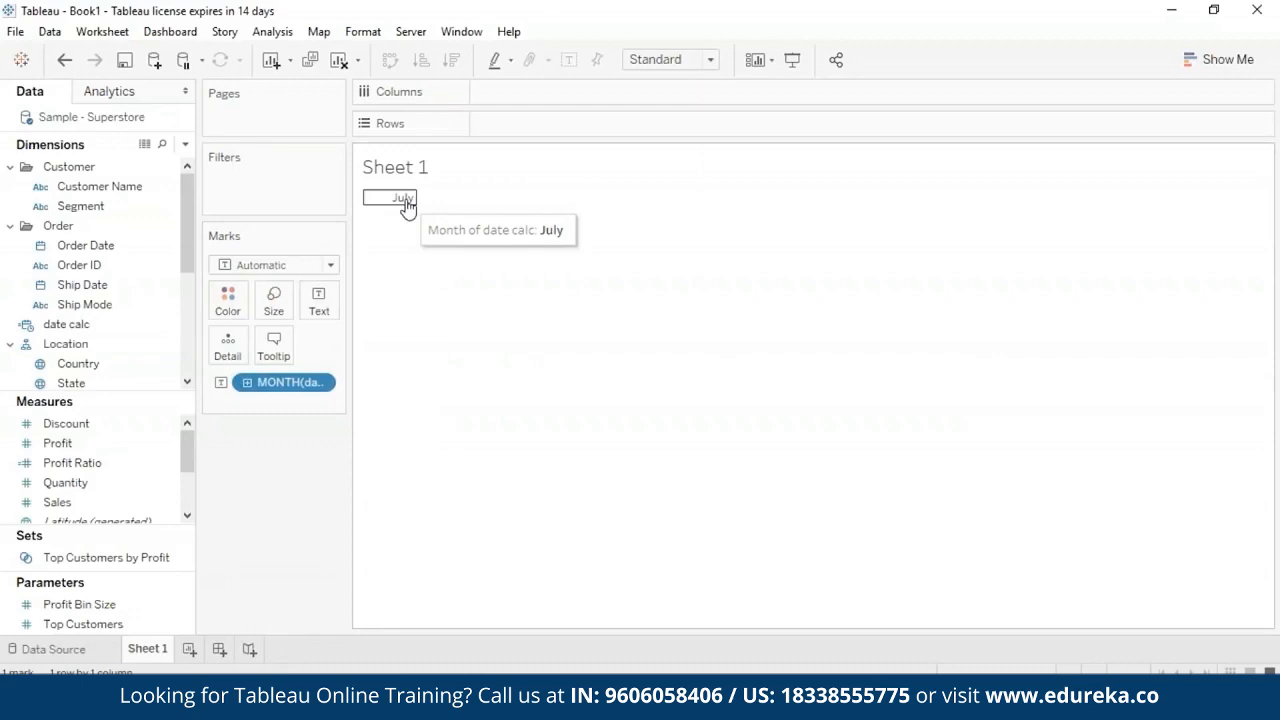
{"action": "left_click", "coordinate": [325, 384]}
{"action": "left_click", "coordinate": [337, 302]}
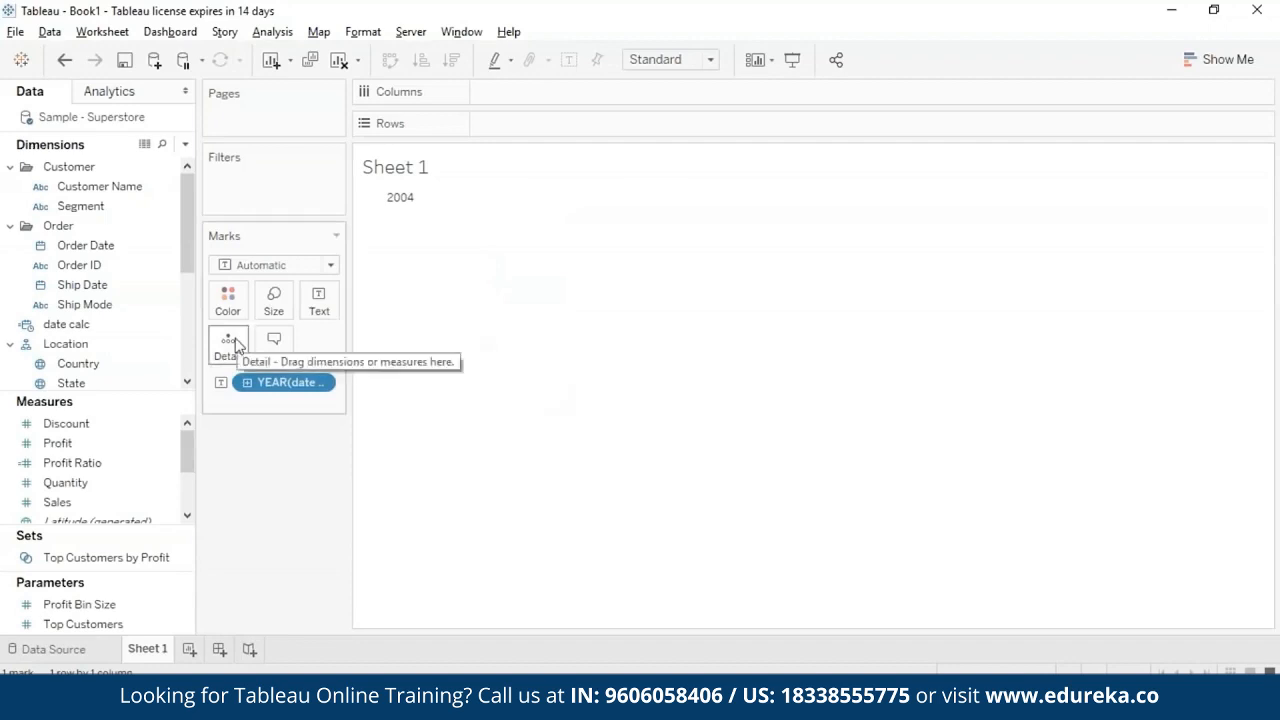
- Replace the date calc formula with a DATEDIFF function using 'week' as the date part
{"action": "right_click", "coordinate": [168, 324]}
{"action": "left_click", "coordinate": [230, 117]}
{"action": "left_click_drag", "start_coordinate": [645, 244], "coordinate": [404, 246]}
{"action": "type", "text": "datediff"}
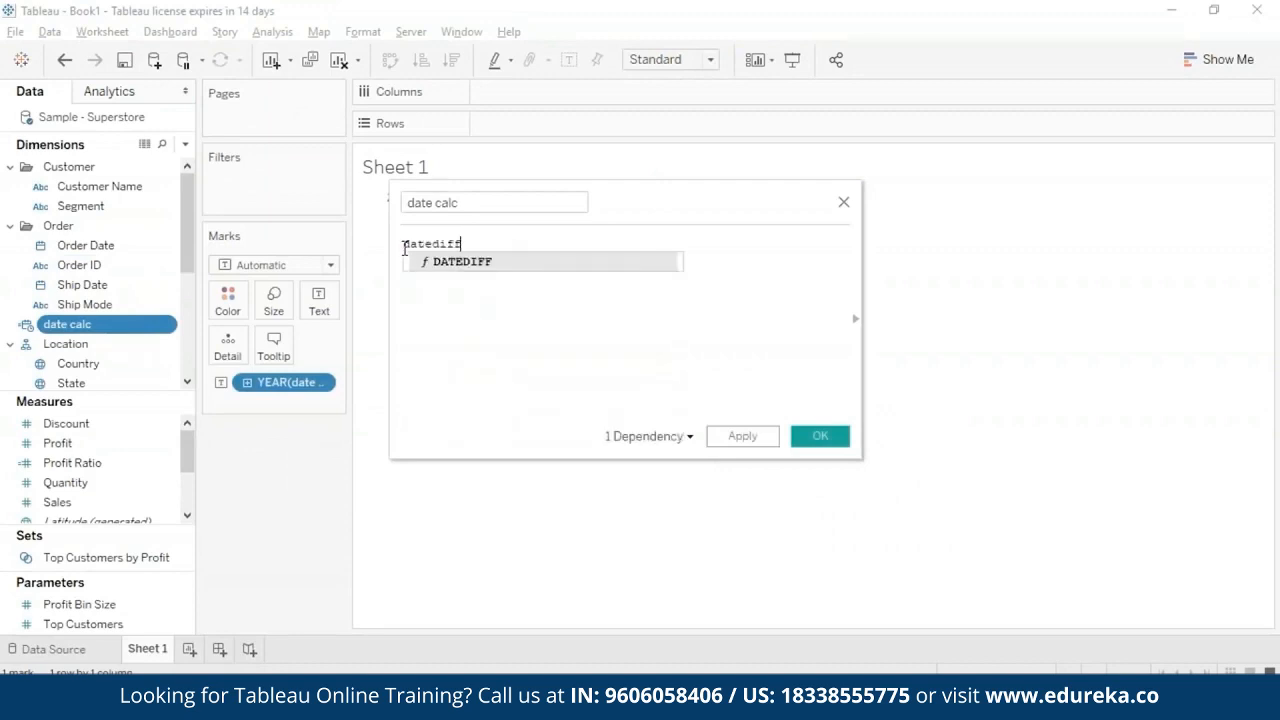
{"action": "left_click", "coordinate": [421, 265]}
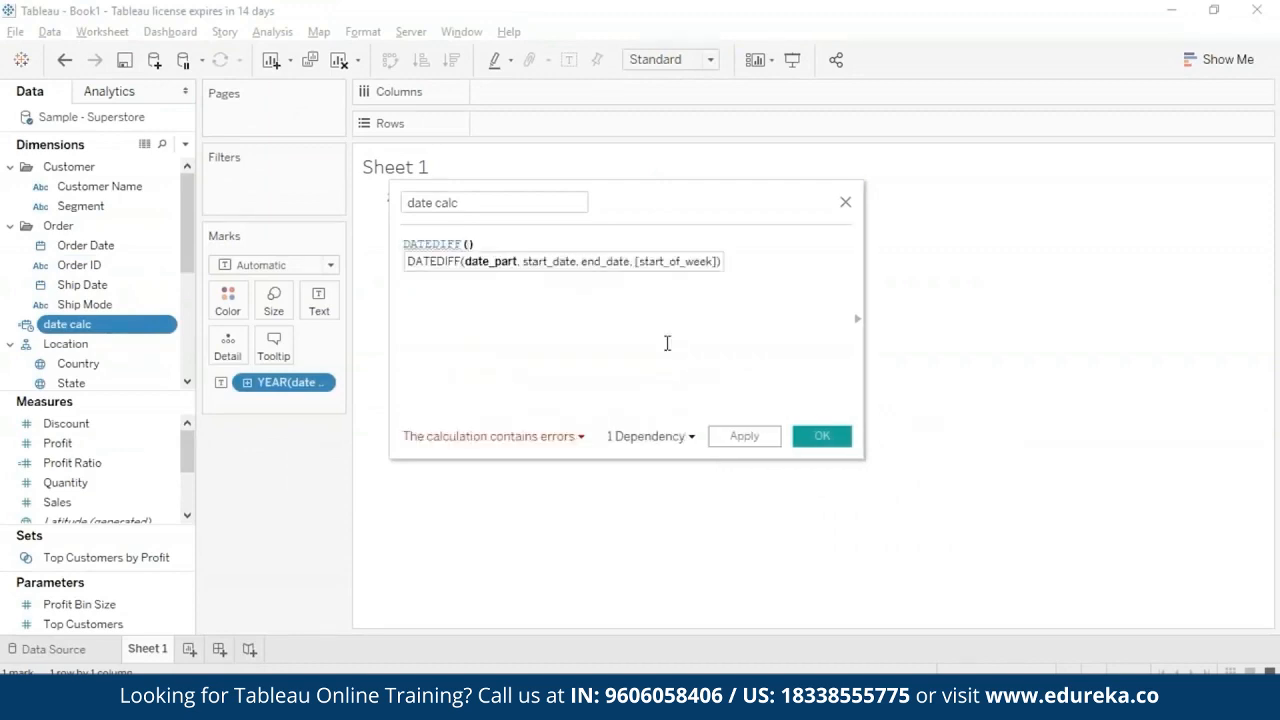
{"action": "type", "text": "''week"}
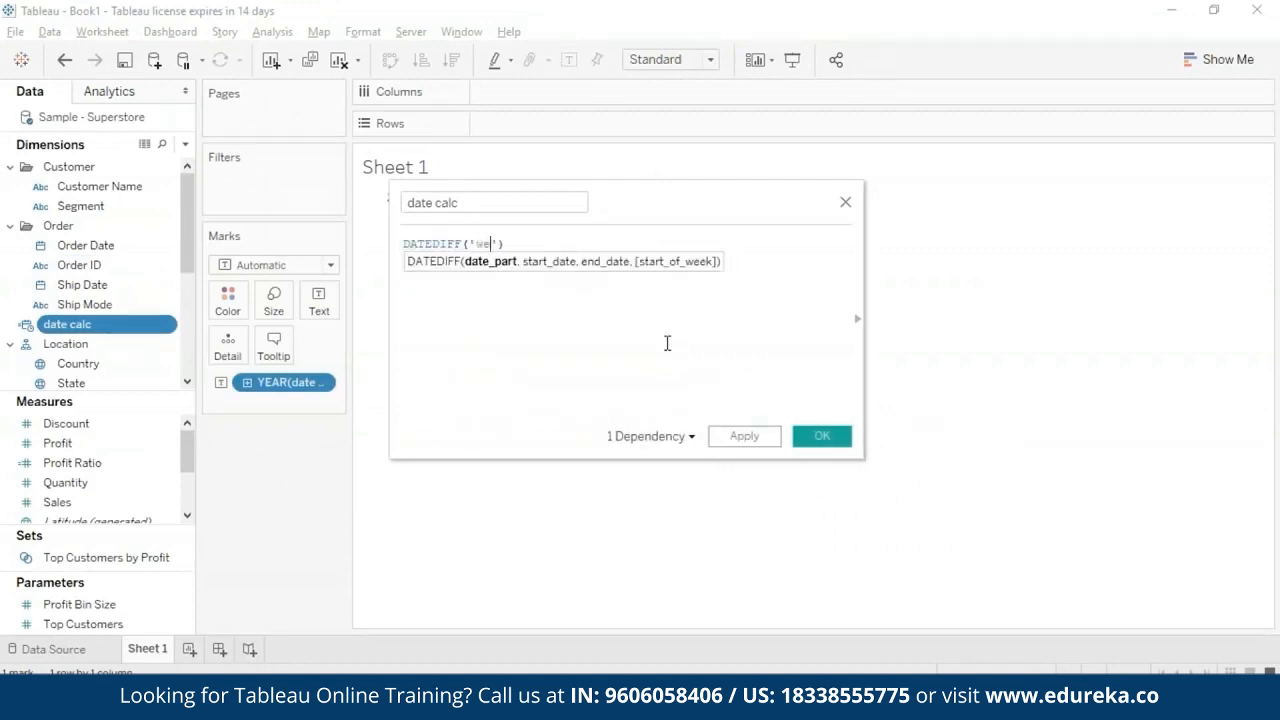
{"action": "key", "text": "Right"}
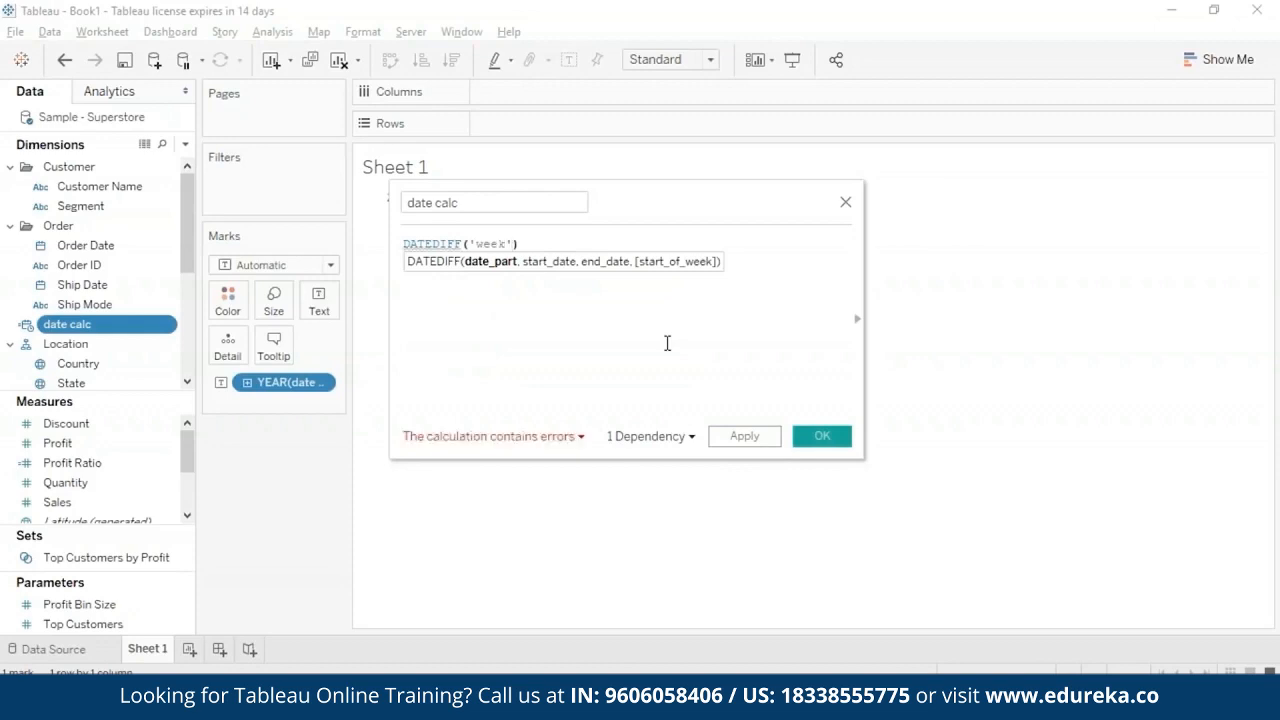
- Add the start date #2015-10-23# as the second argument of the DATEDIFF function
{"action": "type", "text": ", #2015"}
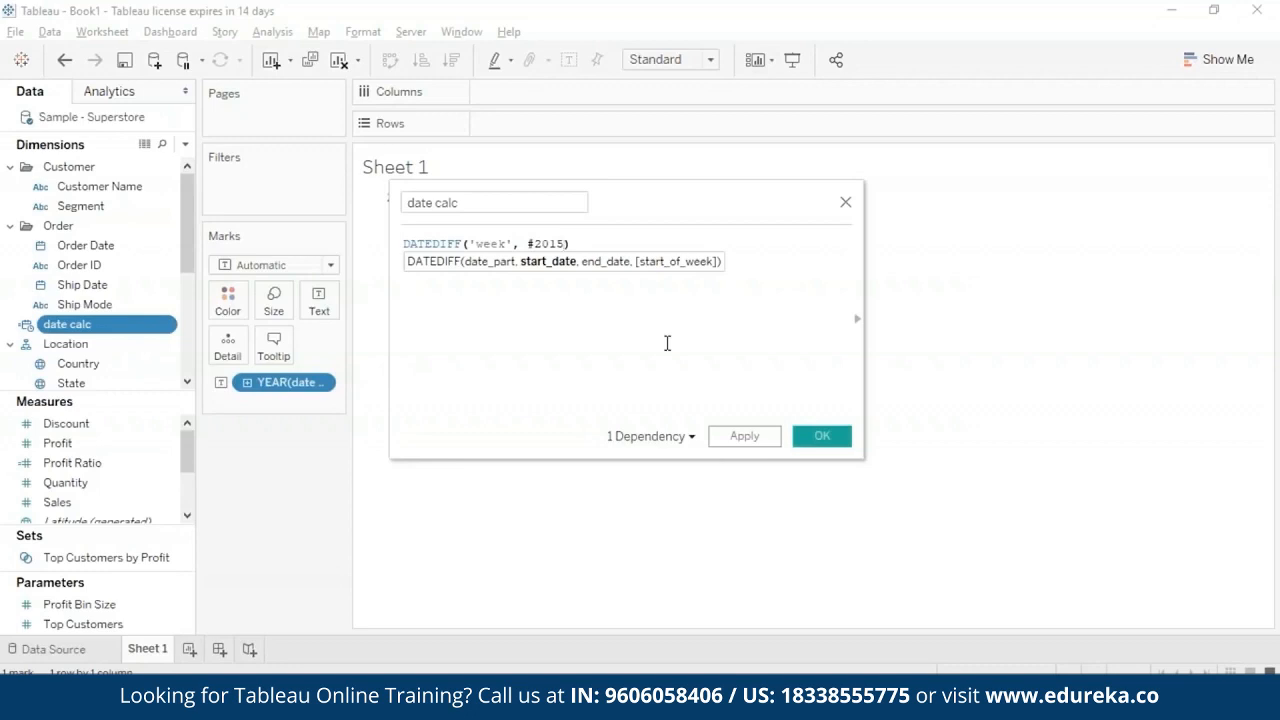
{"action": "type", "text": "-10-"}
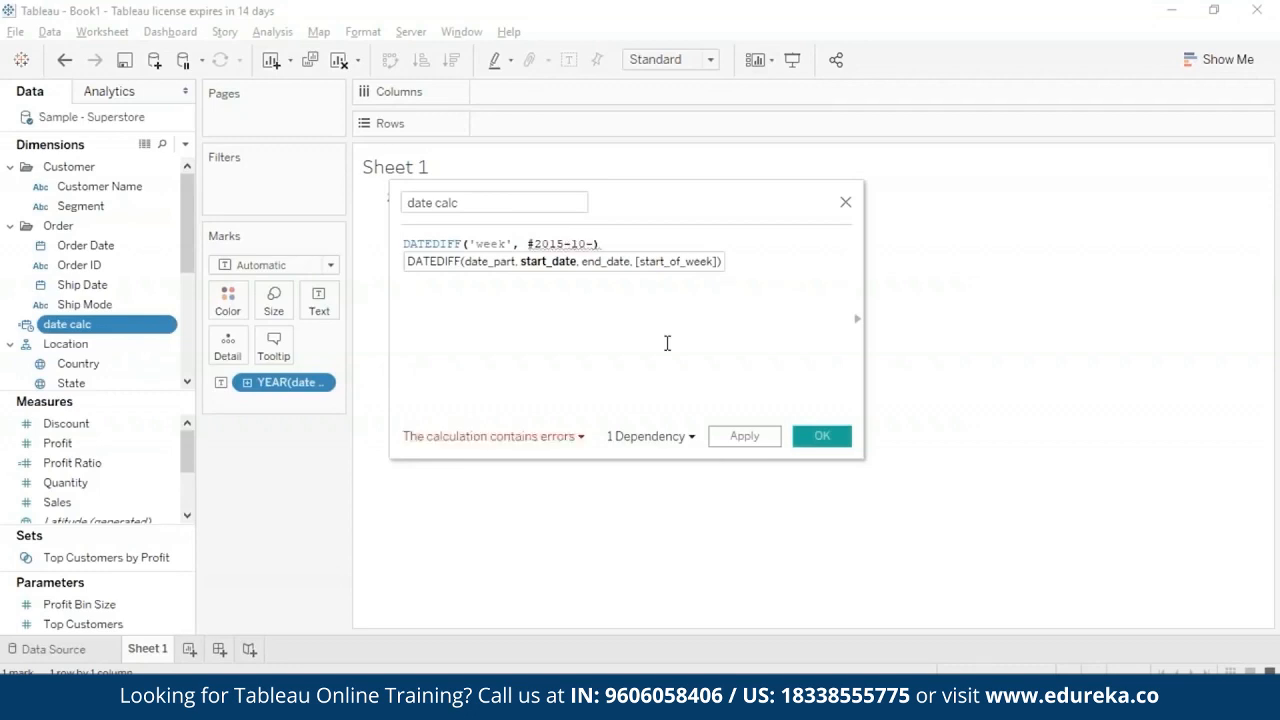
{"action": "type", "text": "23"}
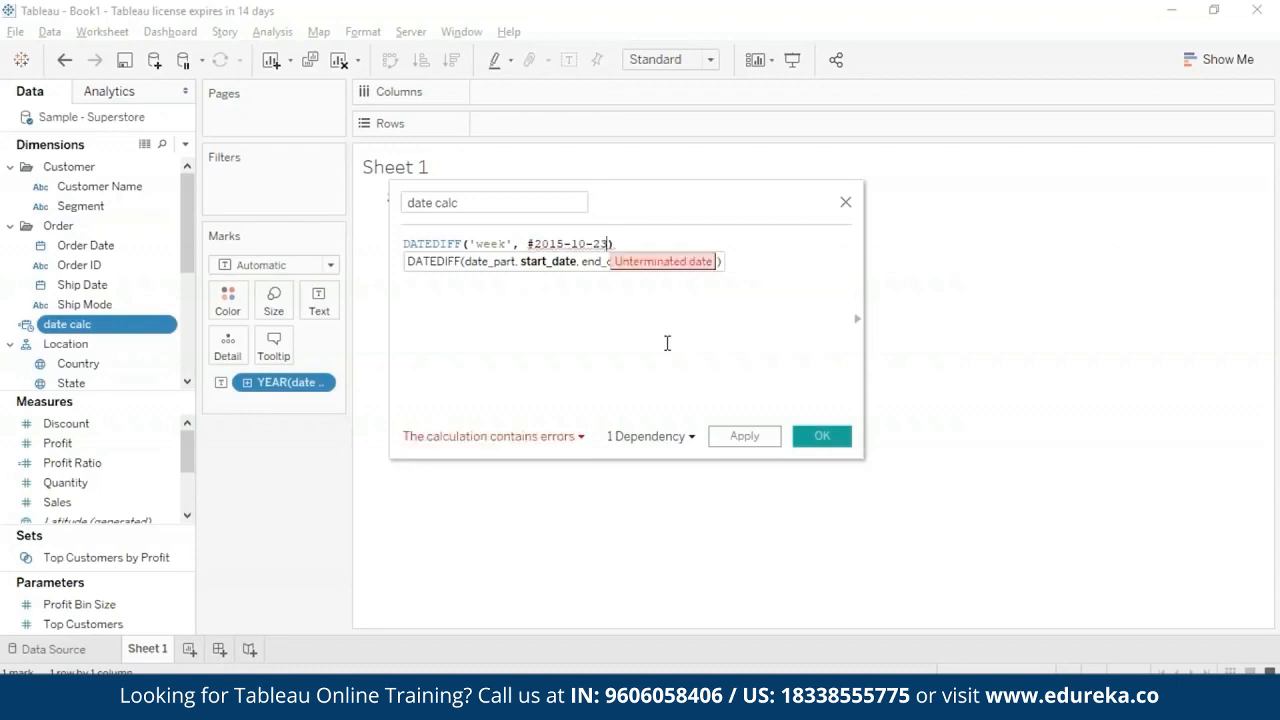
{"action": "type", "text": "#"}
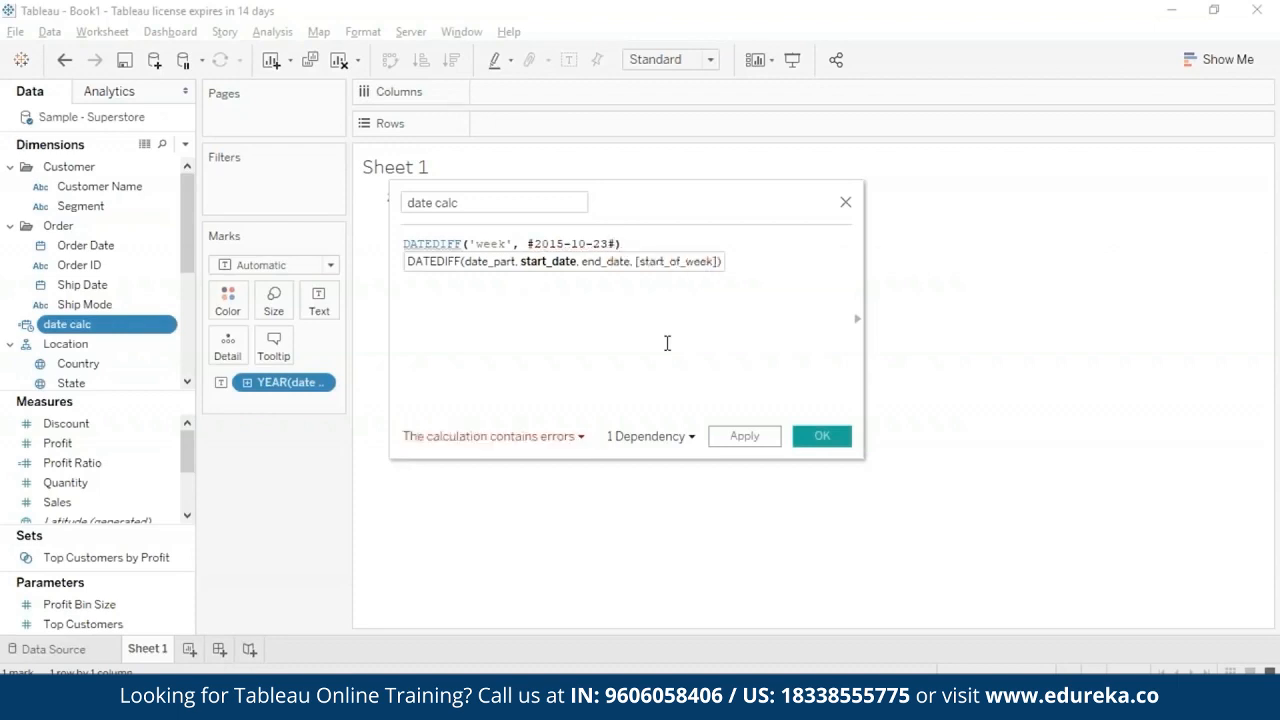
{"action": "type", "text": ", "}
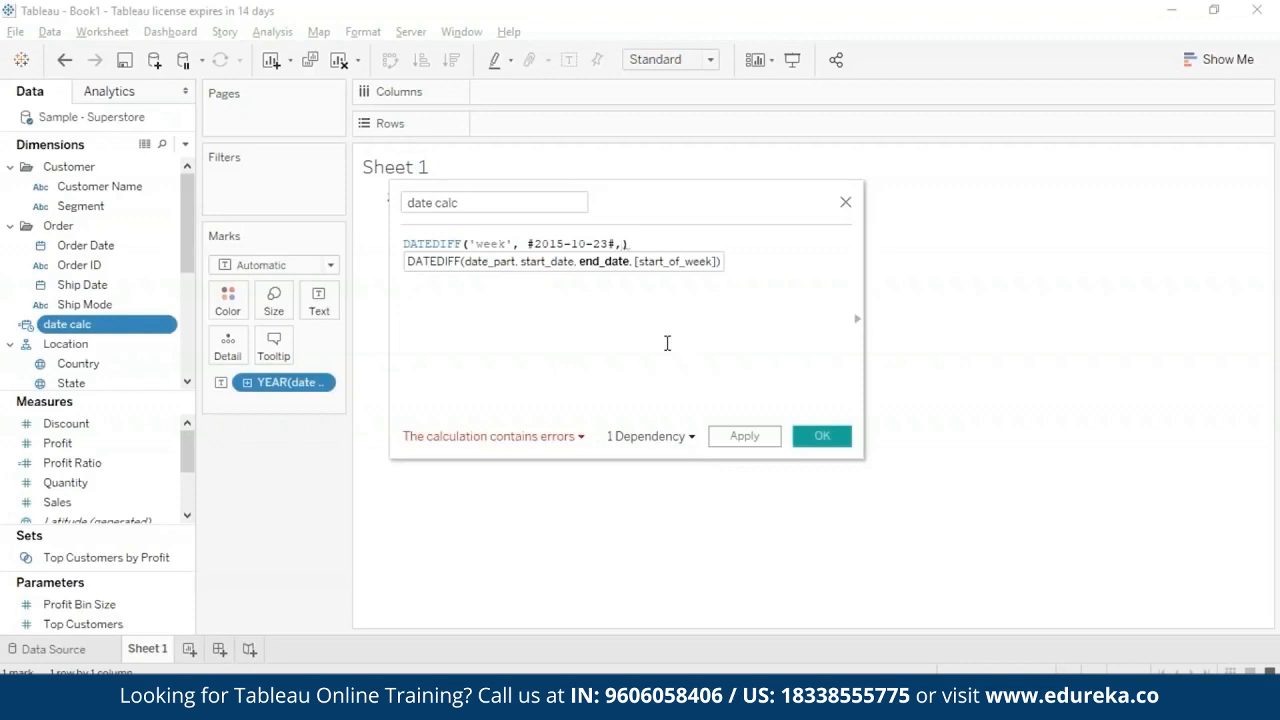
{"action": "type", "text": "#2015-11-23#,"}
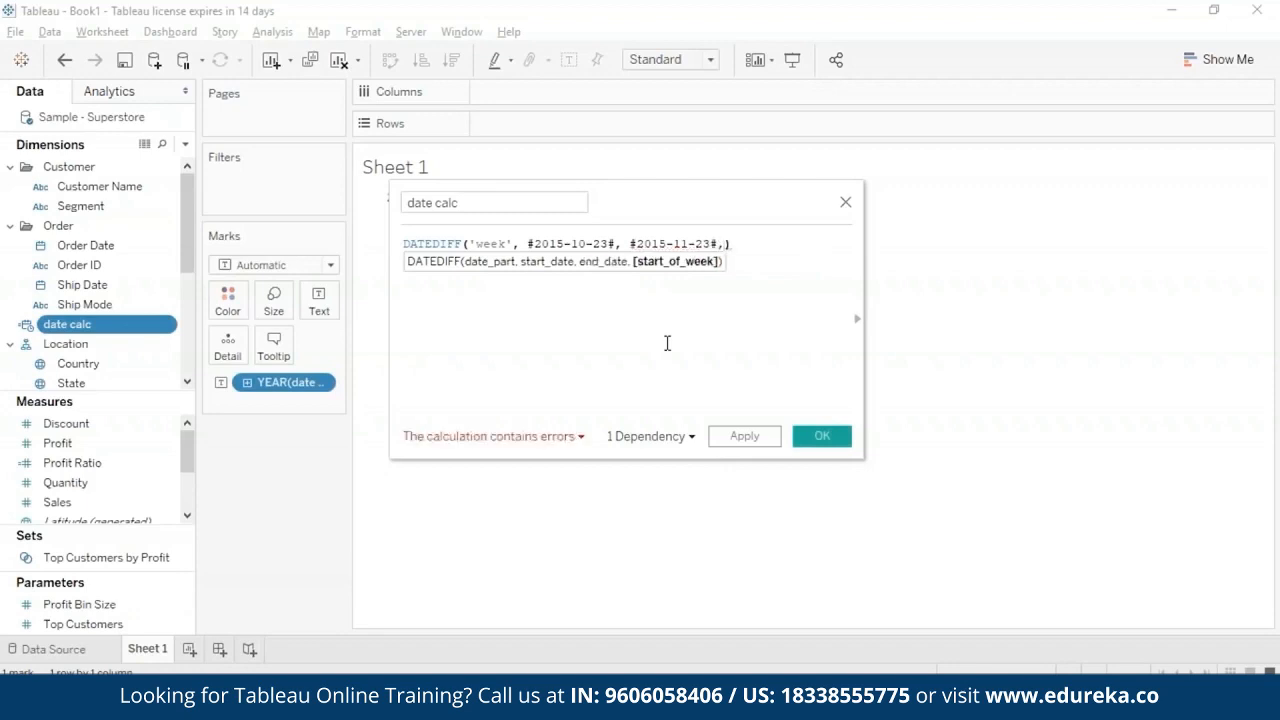
{"action": "type", "text": "''sunday"}
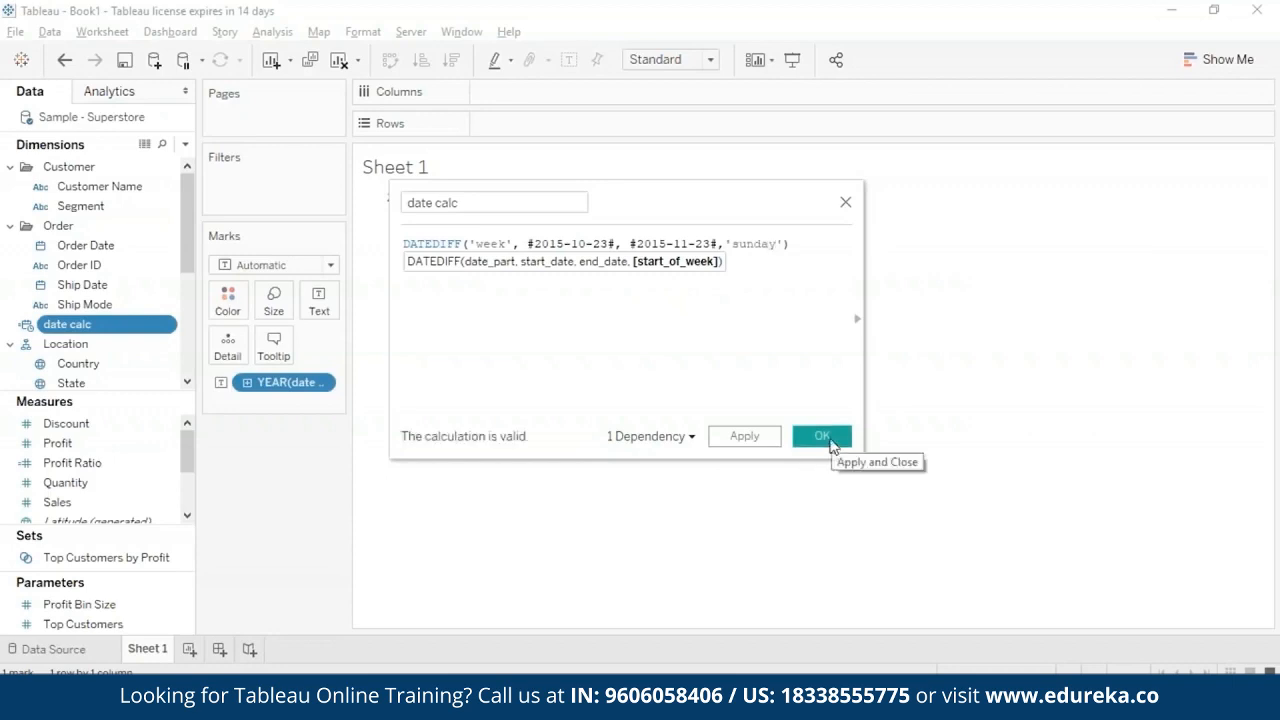
- Add the end date #2015-11-23# and the start of week 'sunday' to DATEDIFF and save the calculation
{"action": "left_click", "coordinate": [822, 436]}
{"action": "left_click", "coordinate": [322, 383]}
{"action": "left_click", "coordinate": [260, 372]}
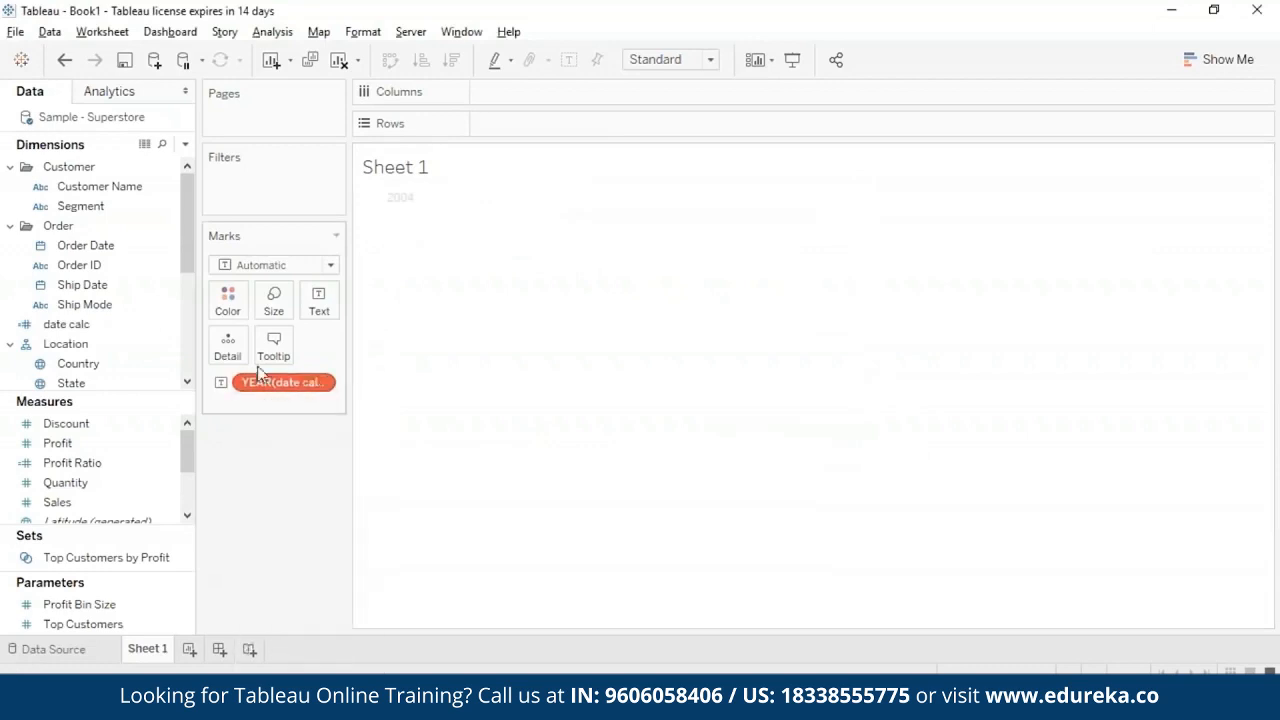
{"action": "left_click", "coordinate": [321, 383]}
{"action": "mouse_move", "coordinate": [362, 578]}
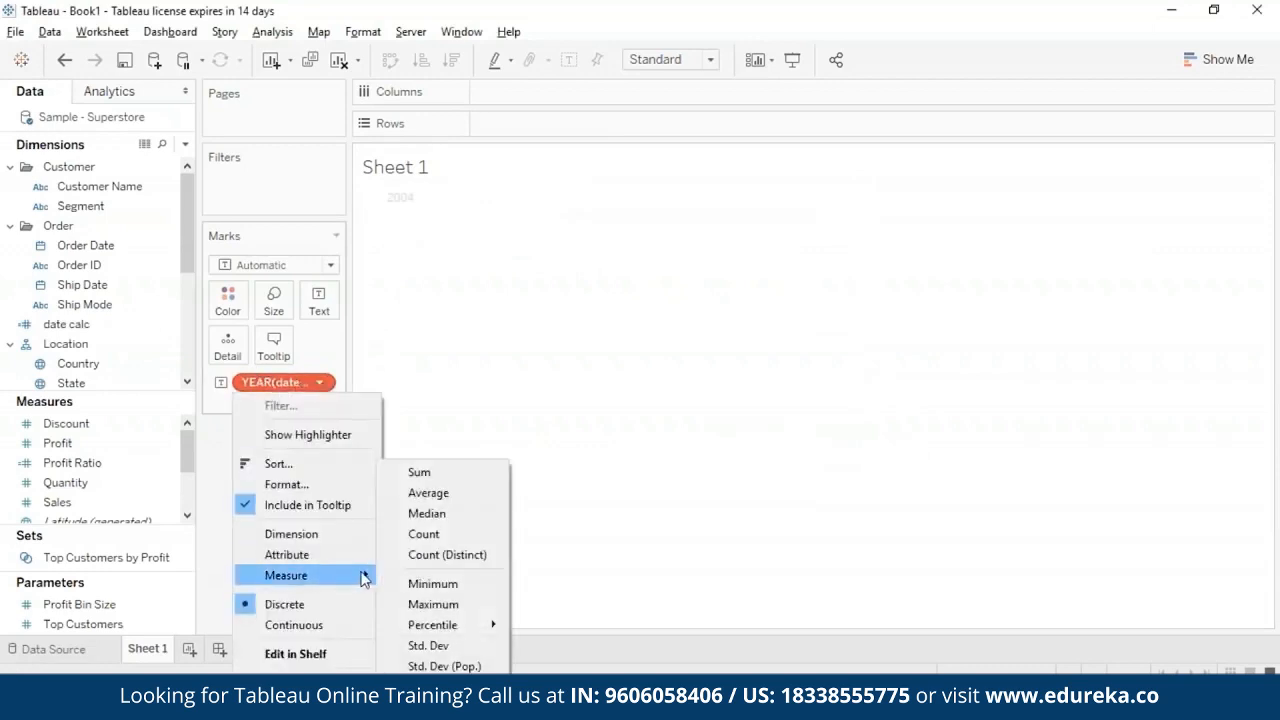
{"action": "left_click", "coordinate": [314, 385]}
{"action": "left_click", "coordinate": [320, 384]}
{"action": "left_click", "coordinate": [318, 654]}
{"action": "left_click", "coordinate": [394, 413]}
- Replace the invalid year-of-date-calc pill on the Marks card with the updated date calc field
{"action": "left_click", "coordinate": [322, 385]}
{"action": "left_click", "coordinate": [300, 676]}
{"action": "left_click_drag", "start_coordinate": [96, 327], "coordinate": [290, 387]}
- Aggregate the date calc field on the Marks card as an attribute and check the mark on the sheet
{"action": "left_click", "coordinate": [321, 384]}
{"action": "left_click", "coordinate": [322, 384]}
{"action": "left_click", "coordinate": [836, 87]}
{"action": "left_click", "coordinate": [321, 384]}
{"action": "left_click", "coordinate": [301, 580]}
{"action": "mouse_move", "coordinate": [382, 196]}
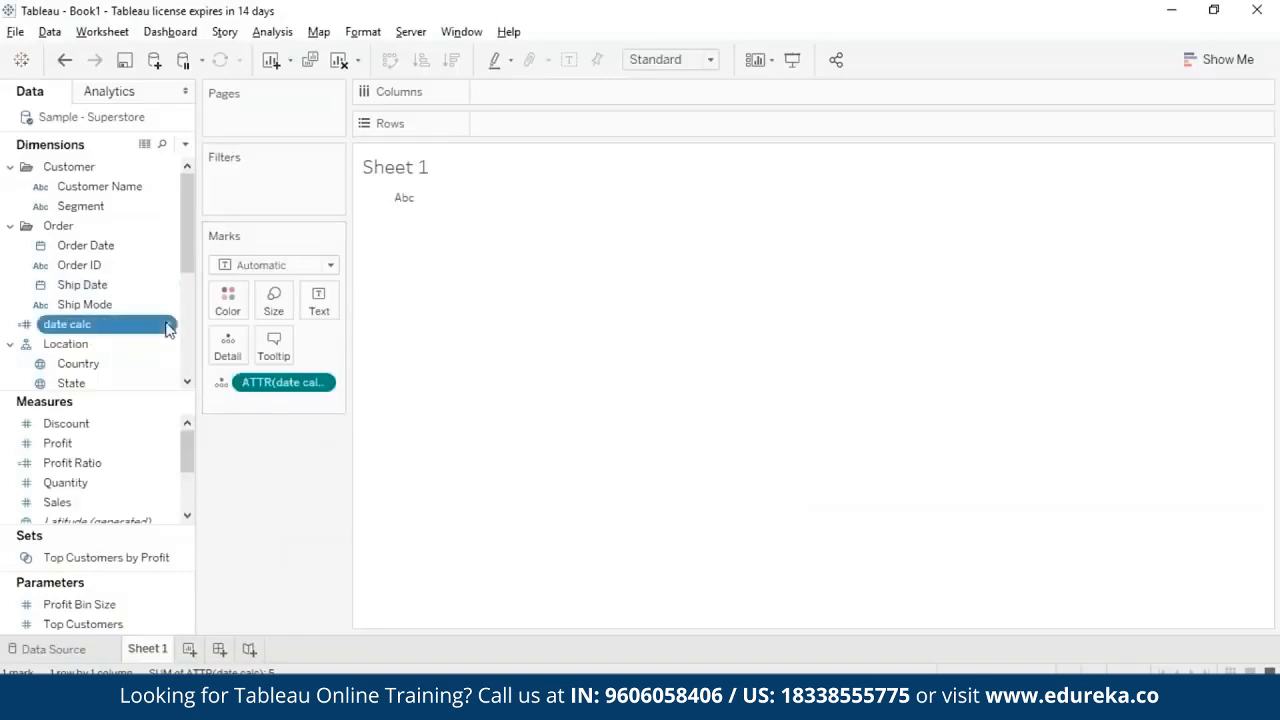
- Change the date part in the date calc formula to 'year' and delete the end date and start-of-week arguments
{"action": "right_click", "coordinate": [163, 323]}
{"action": "left_click", "coordinate": [214, 111]}
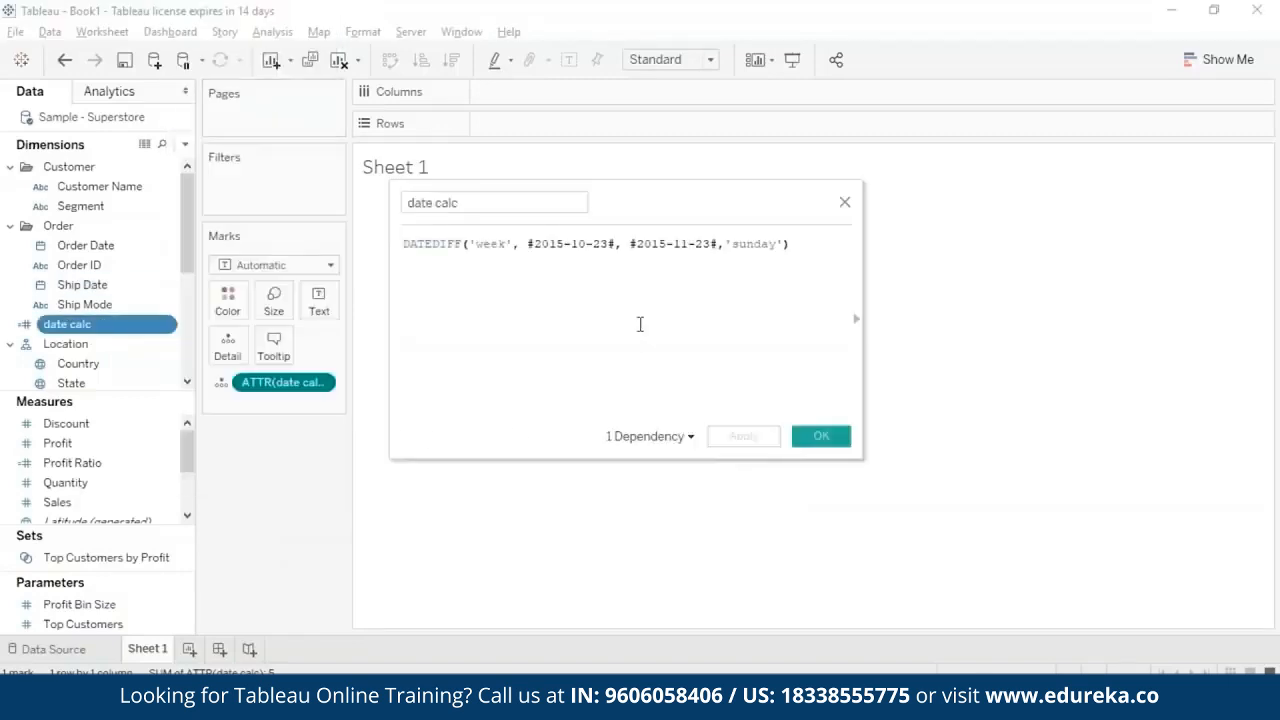
{"action": "double_click", "coordinate": [491, 243]}
{"action": "type", "text": "year"}
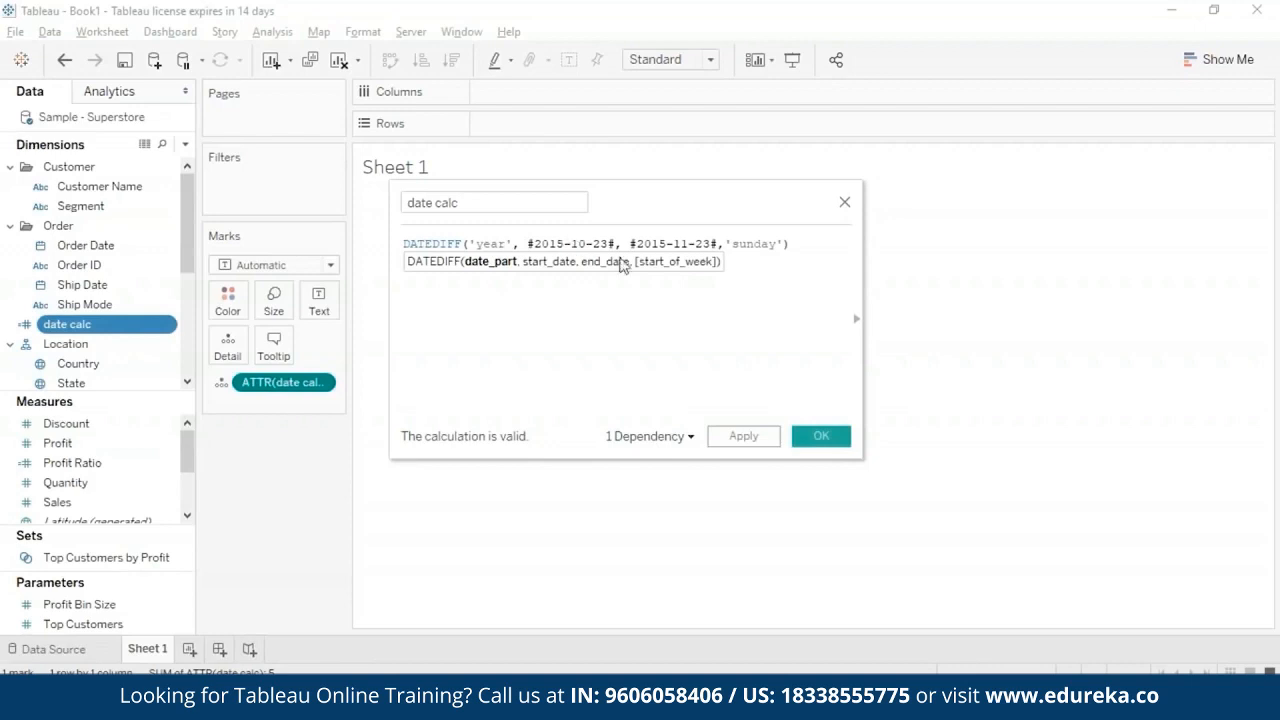
{"action": "left_click_drag", "start_coordinate": [620, 243], "coordinate": [786, 244]}
{"action": "key", "text": "BackSpace"}
- Turn the date calc formula into DATENAME("year", #2004-05-23#, 'sunday') and save the calculation
{"action": "double_click", "coordinate": [430, 243]}
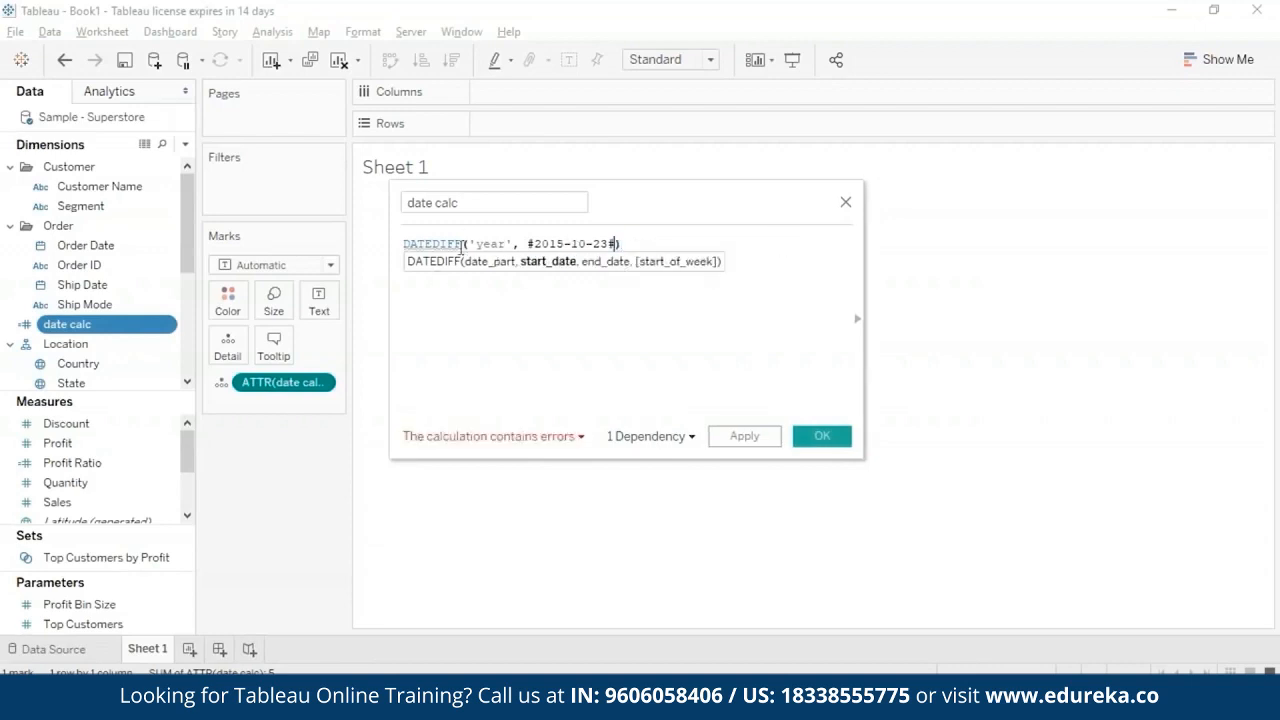
{"action": "type", "text": "DATE"}
{"action": "left_click", "coordinate": [488, 324]}
{"action": "left_click", "coordinate": [818, 438]}
- Remove the outdated date calc pill from the Marks card and add the redefined date calc field
{"action": "left_click", "coordinate": [328, 381]}
{"action": "left_click", "coordinate": [329, 612]}
{"action": "left_click_drag", "start_coordinate": [80, 326], "coordinate": [270, 385]}
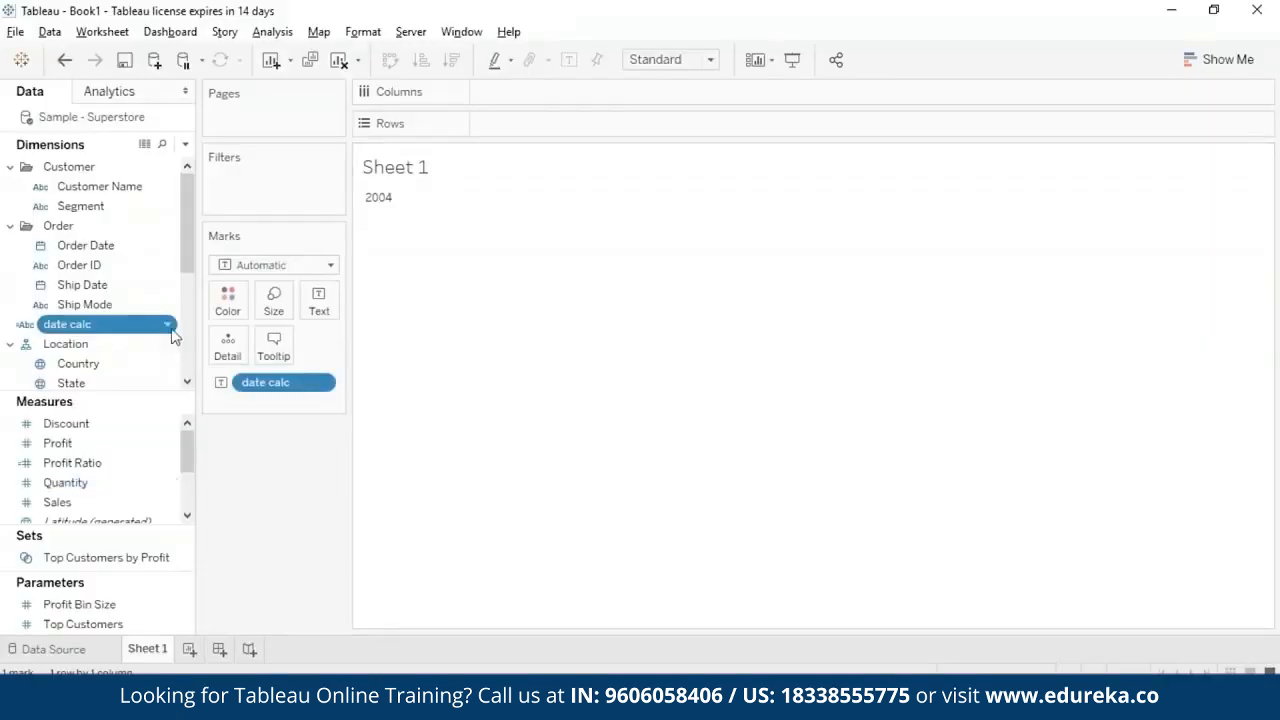
- Replace DATENAME in the date calc formula with another suggested date function and save the calculation
{"action": "left_click", "coordinate": [168, 326]}
{"action": "left_click", "coordinate": [278, 112]}
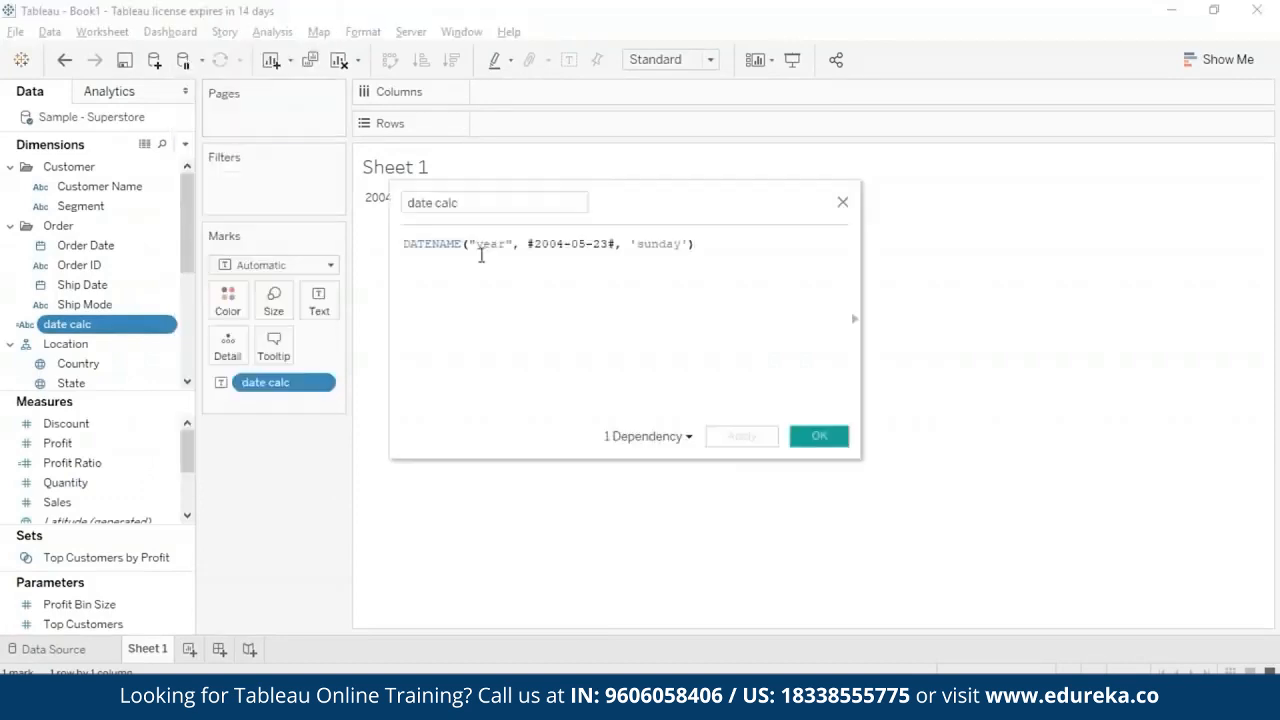
{"action": "left_click", "coordinate": [462, 245]}
{"action": "key", "text": "BackSpace"}
{"action": "key", "text": "BackSpace"}
{"action": "key", "text": "BackSpace"}
{"action": "key", "text": "BackSpace"}
{"action": "left_click", "coordinate": [474, 354]}
{"action": "left_click", "coordinate": [840, 438]}
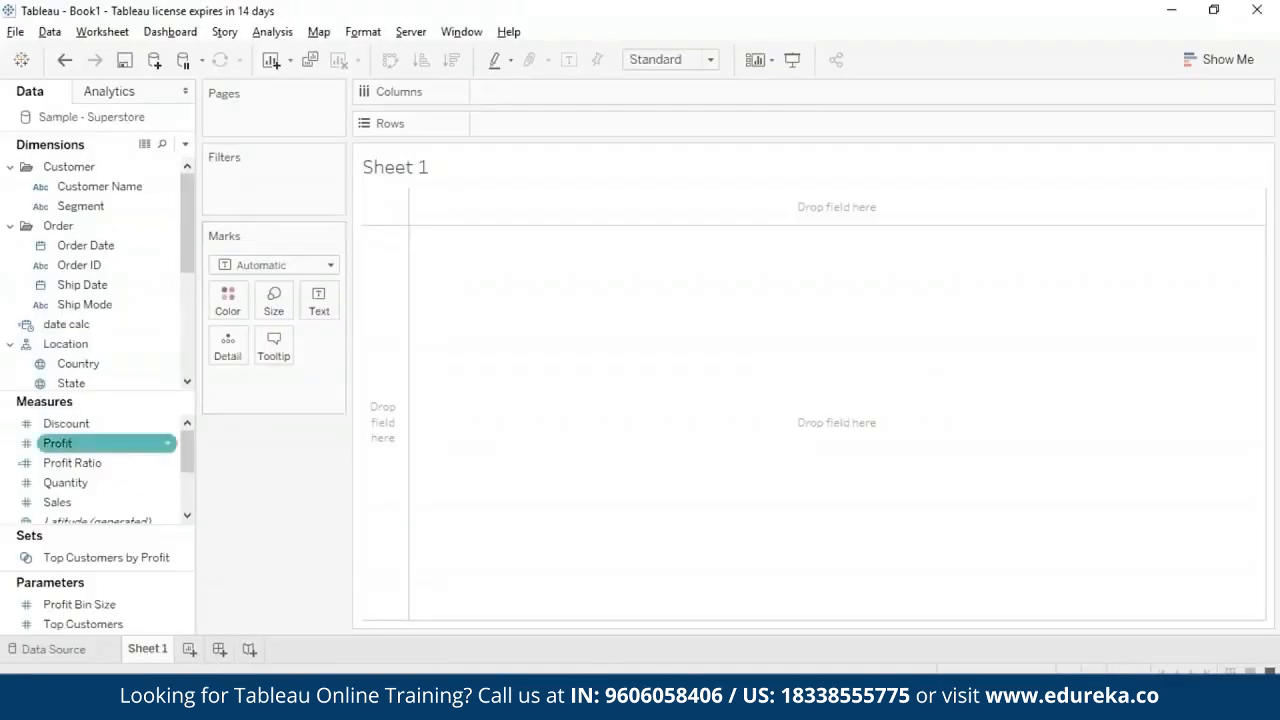
- Define date calc as DATETRUNC('quarter', #2004-07-15#) and save the calculation
{"action": "left_click", "coordinate": [169, 327]}
{"action": "right_click", "coordinate": [169, 329]}
{"action": "left_click", "coordinate": [317, 117]}
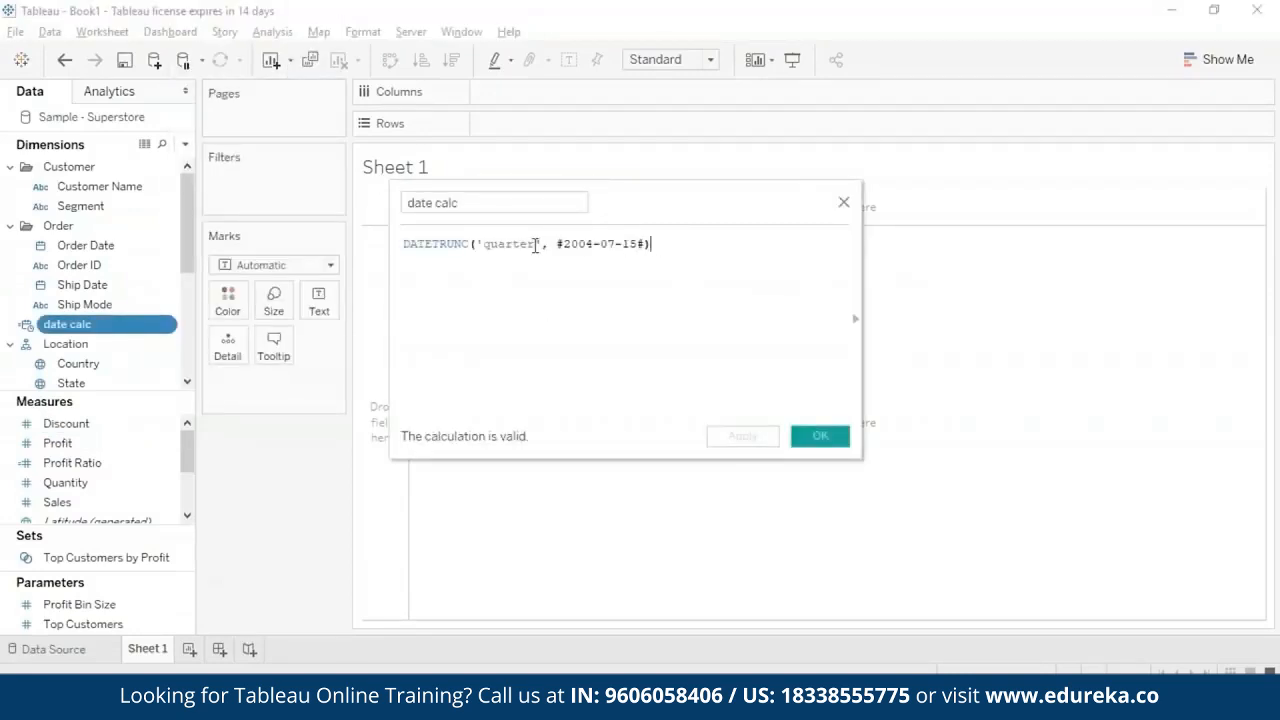
{"action": "left_click", "coordinate": [820, 438]}
- Place date calc on Text at the full-date Day level and check its mark on the sheet
{"action": "left_click_drag", "start_coordinate": [145, 324], "coordinate": [318, 300]}
{"action": "left_click", "coordinate": [324, 383]}
{"action": "left_click", "coordinate": [380, 501]}
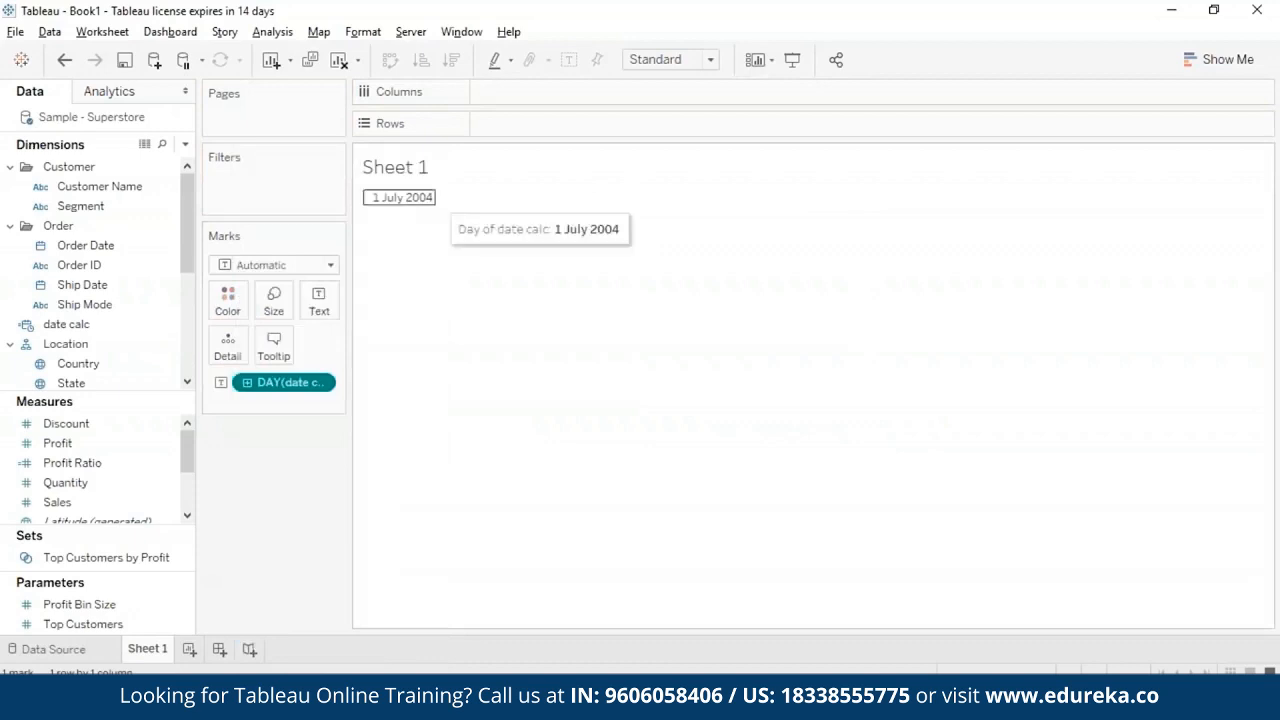
{"action": "left_click", "coordinate": [418, 200]}
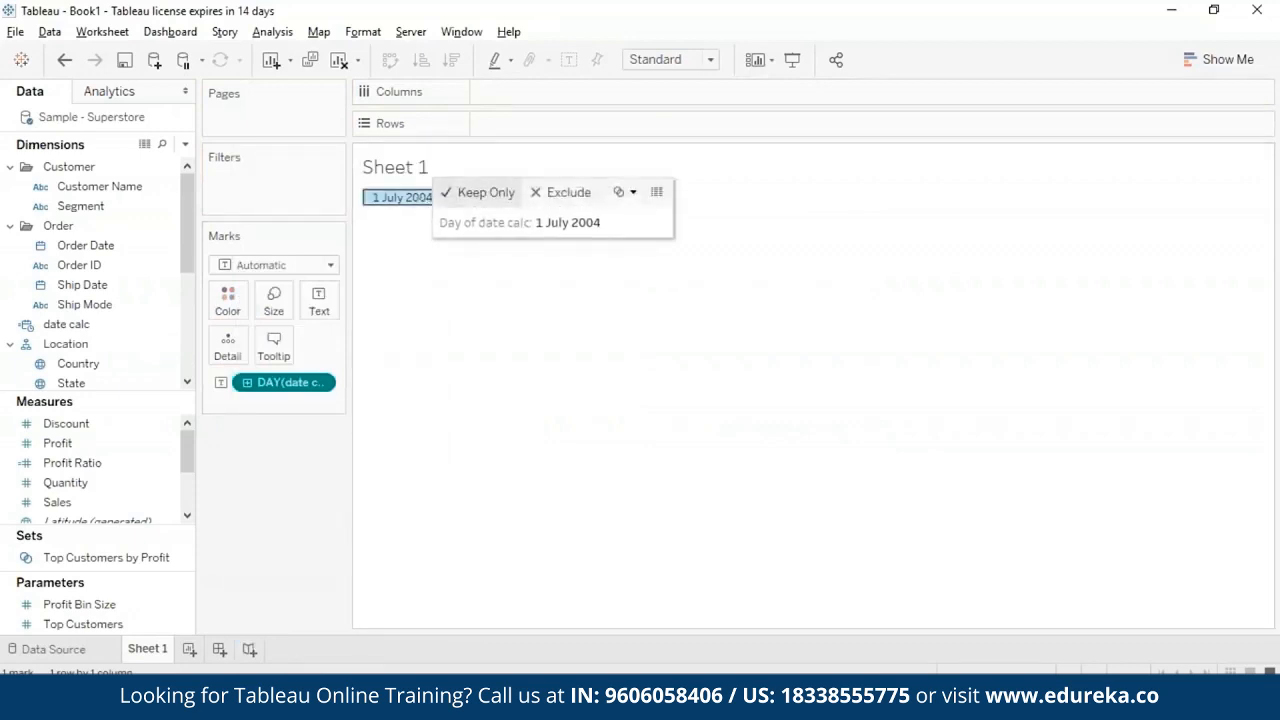
{"action": "left_click", "coordinate": [536, 359]}
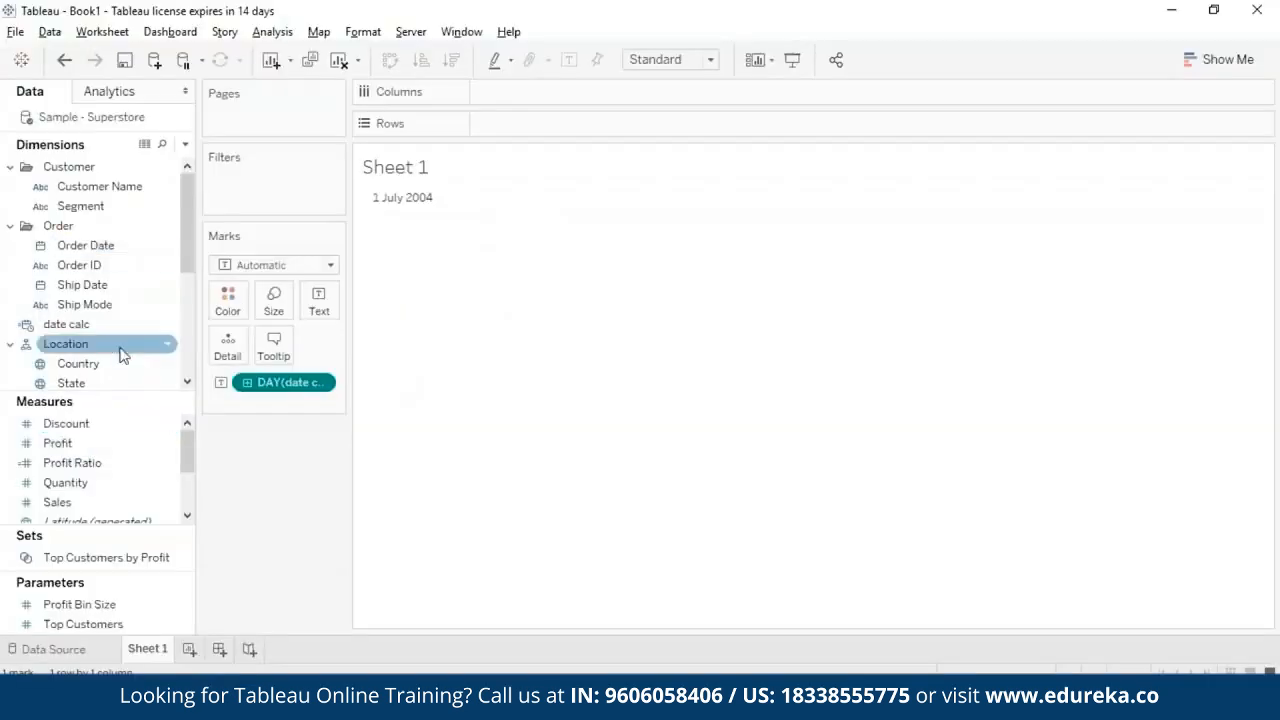
- Take date calc off the Marks card and change its formula from DATETRUNC to the DAY function, saving it
{"action": "right_click", "coordinate": [323, 380]}
{"action": "left_click_drag", "start_coordinate": [323, 380], "coordinate": [195, 363]}
{"action": "right_click", "coordinate": [180, 324]}
{"action": "left_click", "coordinate": [289, 93]}
{"action": "left_click_drag", "start_coordinate": [548, 244], "coordinate": [418, 244]}
{"action": "key", "text": "Delete"}
{"action": "key", "text": "Delete"}
{"action": "type", "text": "y"}
{"action": "left_click", "coordinate": [437, 265]}
{"action": "left_click", "coordinate": [828, 440]}
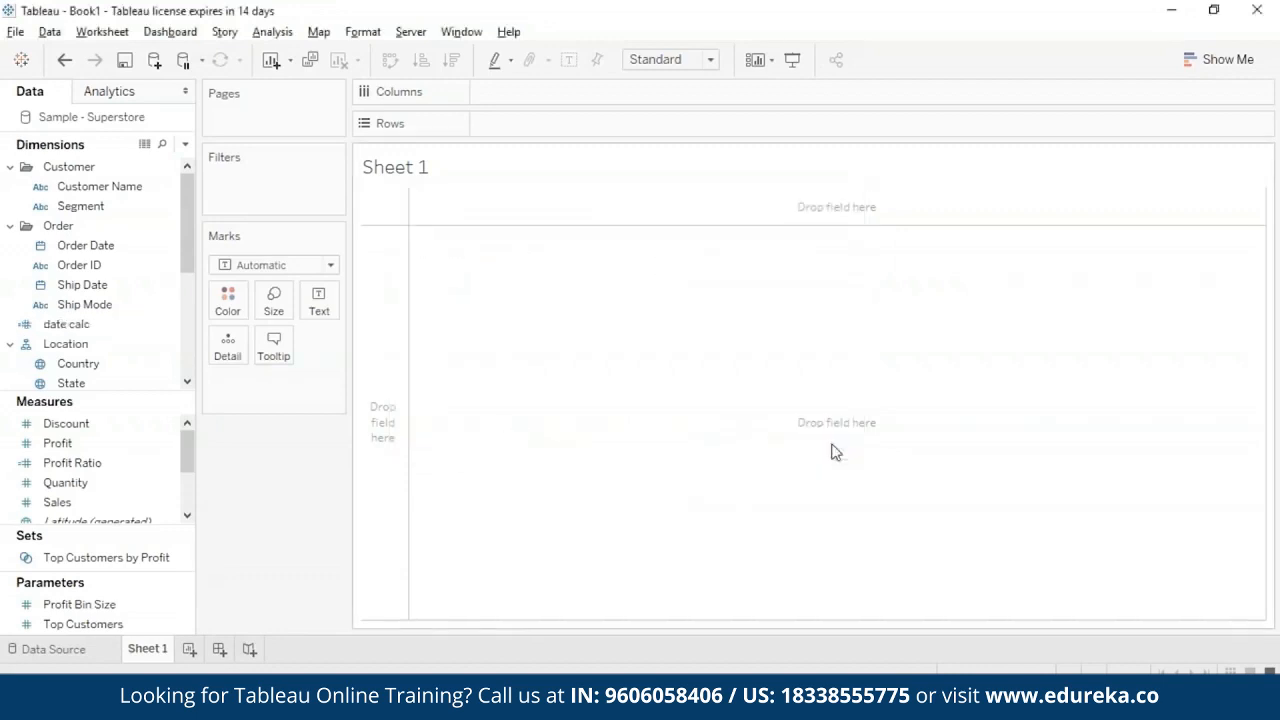
- Display the DAY result as text on the sheet and remove date calc from the Marks card
{"action": "left_click_drag", "start_coordinate": [110, 330], "coordinate": [319, 300]}
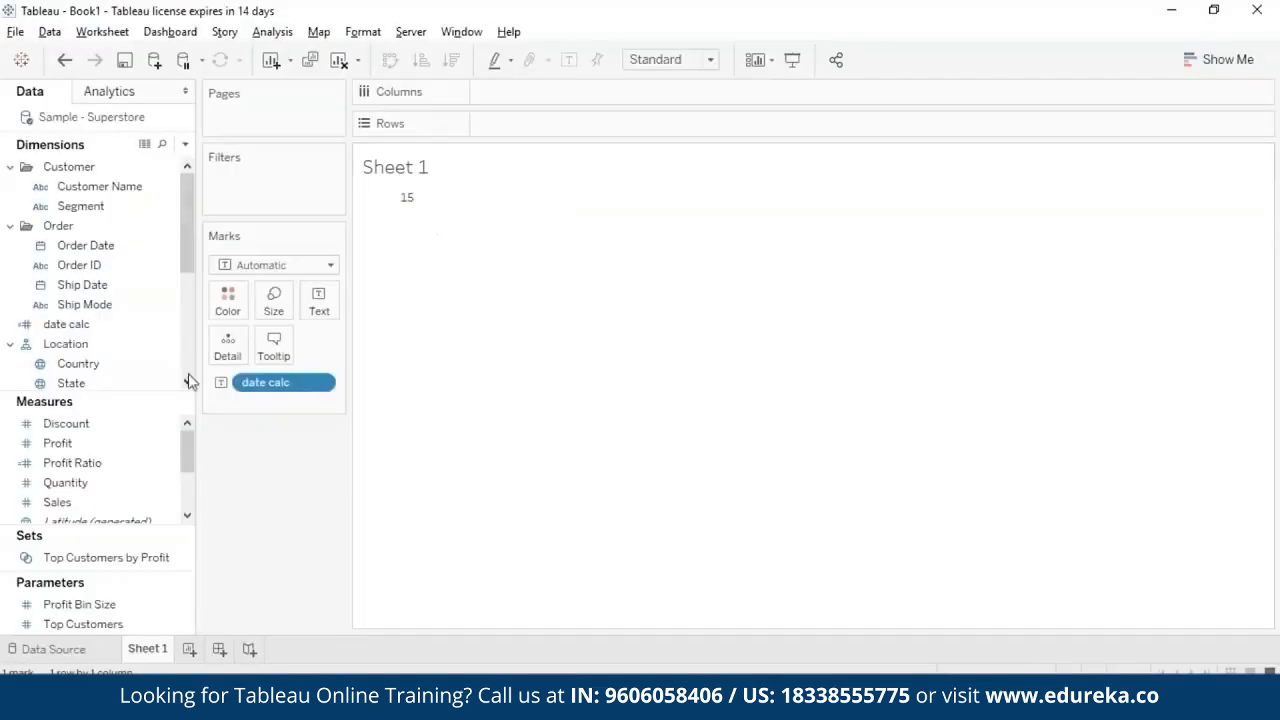
{"action": "left_click", "coordinate": [163, 329]}
{"action": "right_click", "coordinate": [238, 380]}
{"action": "left_click", "coordinate": [306, 672]}
- Replace the date calc formula with the ISDATE function
{"action": "left_click", "coordinate": [171, 325]}
{"action": "left_click", "coordinate": [280, 92]}
{"action": "left_click_drag", "start_coordinate": [598, 240], "coordinate": [402, 240]}
{"action": "type", "text": "isda"}
{"action": "left_click", "coordinate": [427, 264]}
- Enter "February 30,2015" as the ISDATE argument and save the calculation
{"action": "type", "text": "\"\"Februa"}
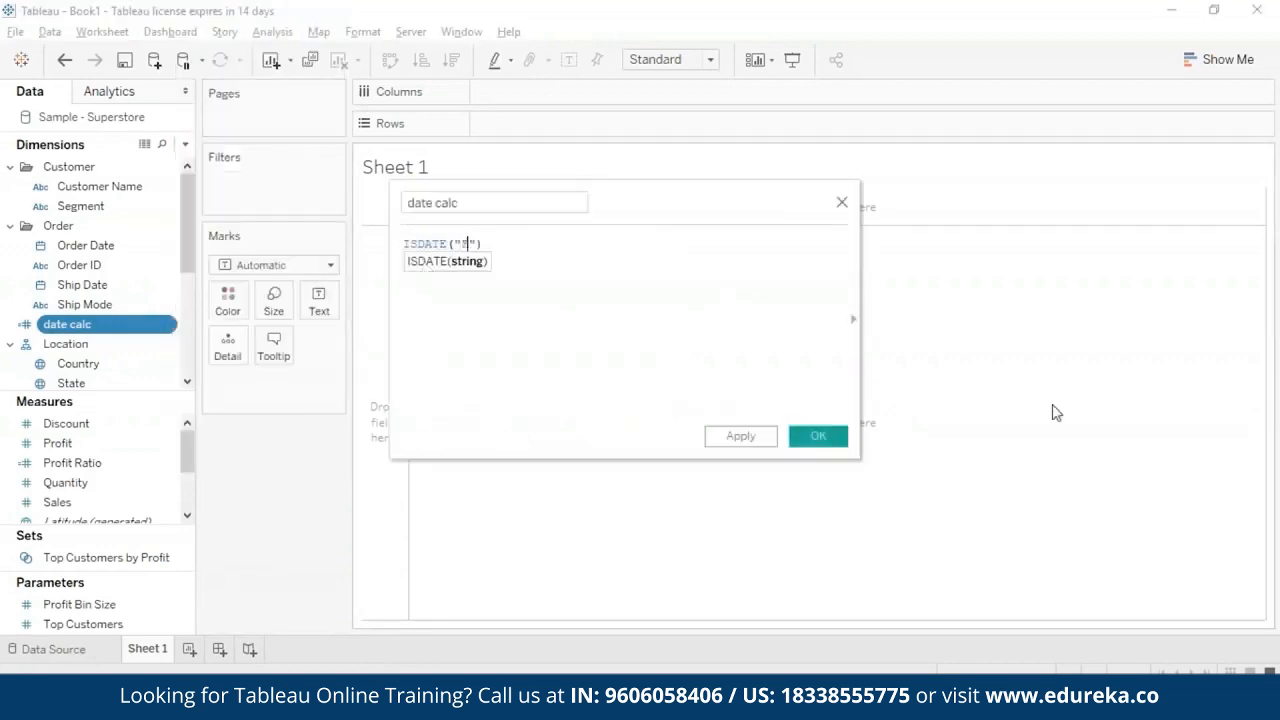
{"action": "type", "text": "ry 30,2015"}
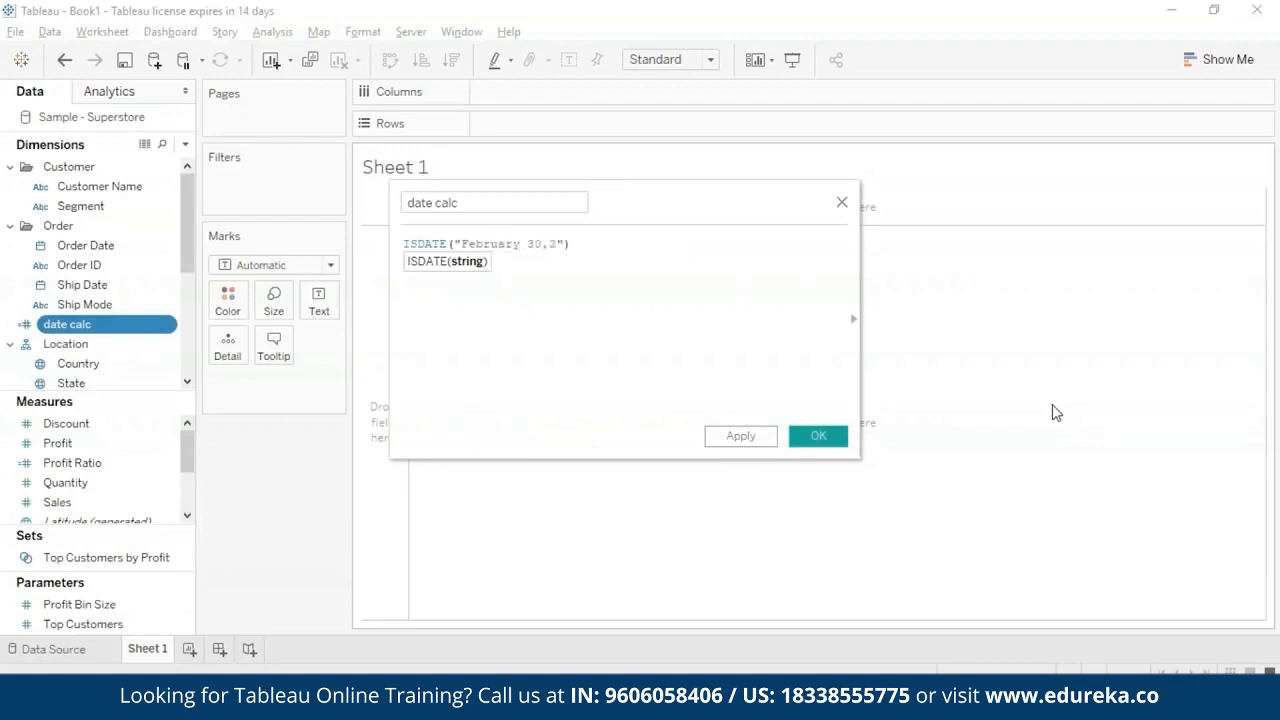
{"action": "left_click", "coordinate": [817, 437]}
- Place the redefined date calc field on the empty sheet to display the ISDATE result
{"action": "left_click_drag", "start_coordinate": [77, 331], "coordinate": [449, 205]}
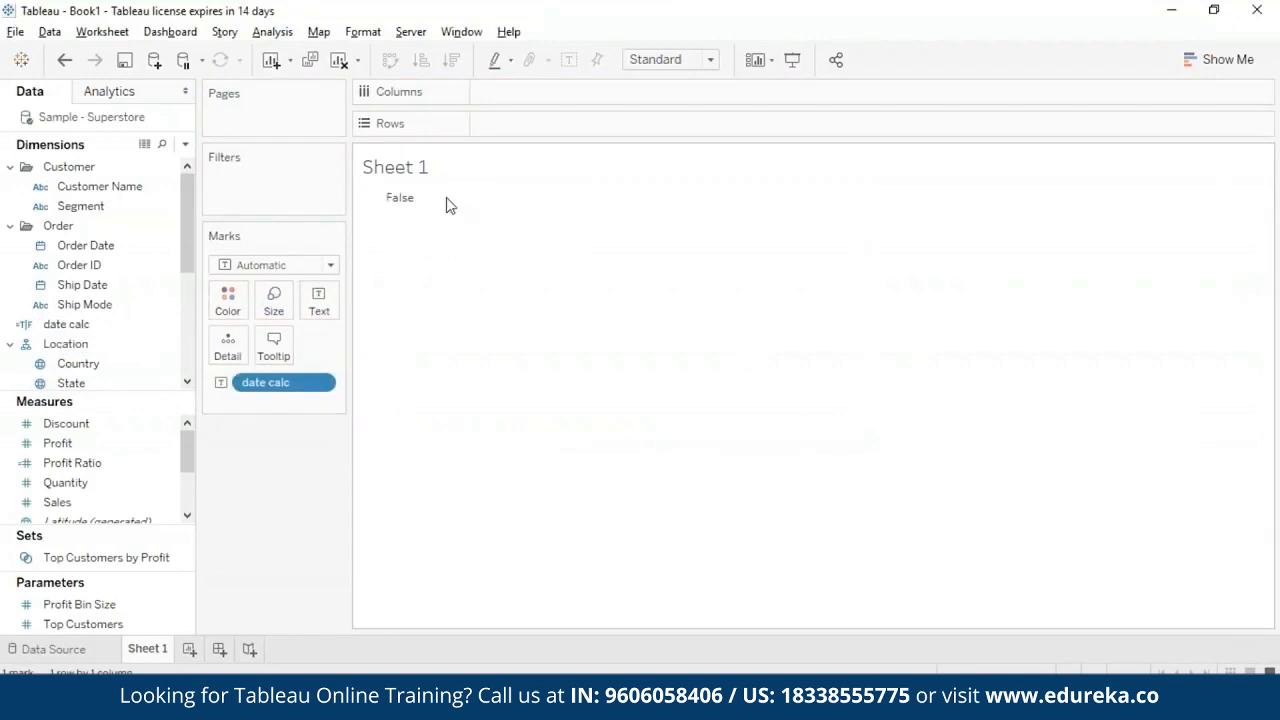
{"action": "left_click", "coordinate": [320, 388]}
{"action": "left_click", "coordinate": [320, 388]}
{"action": "left_click", "coordinate": [320, 388]}
- Change the ISDATE argument in the date calc formula to "February 28,2015" and save the calculation
{"action": "right_click", "coordinate": [165, 322]}
{"action": "left_click", "coordinate": [210, 108]}
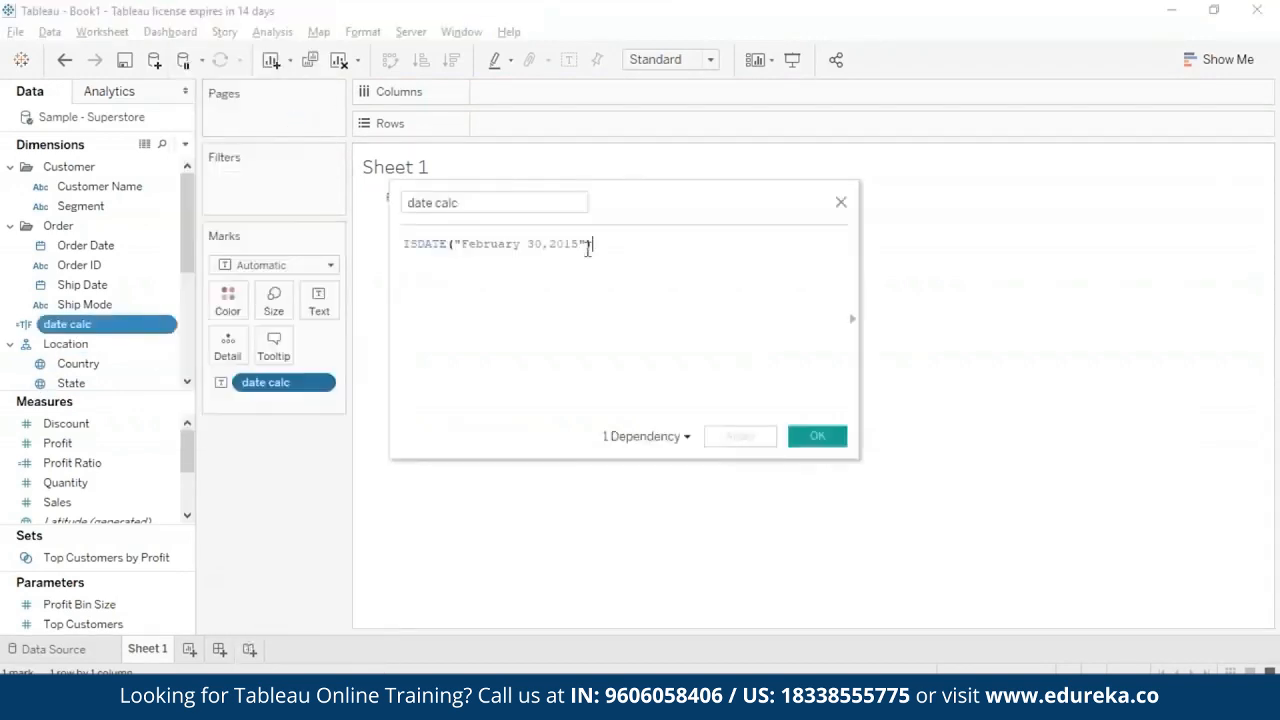
{"action": "left_click", "coordinate": [541, 245]}
{"action": "key", "text": "BackSpace"}
{"action": "key", "text": "BackSpace"}
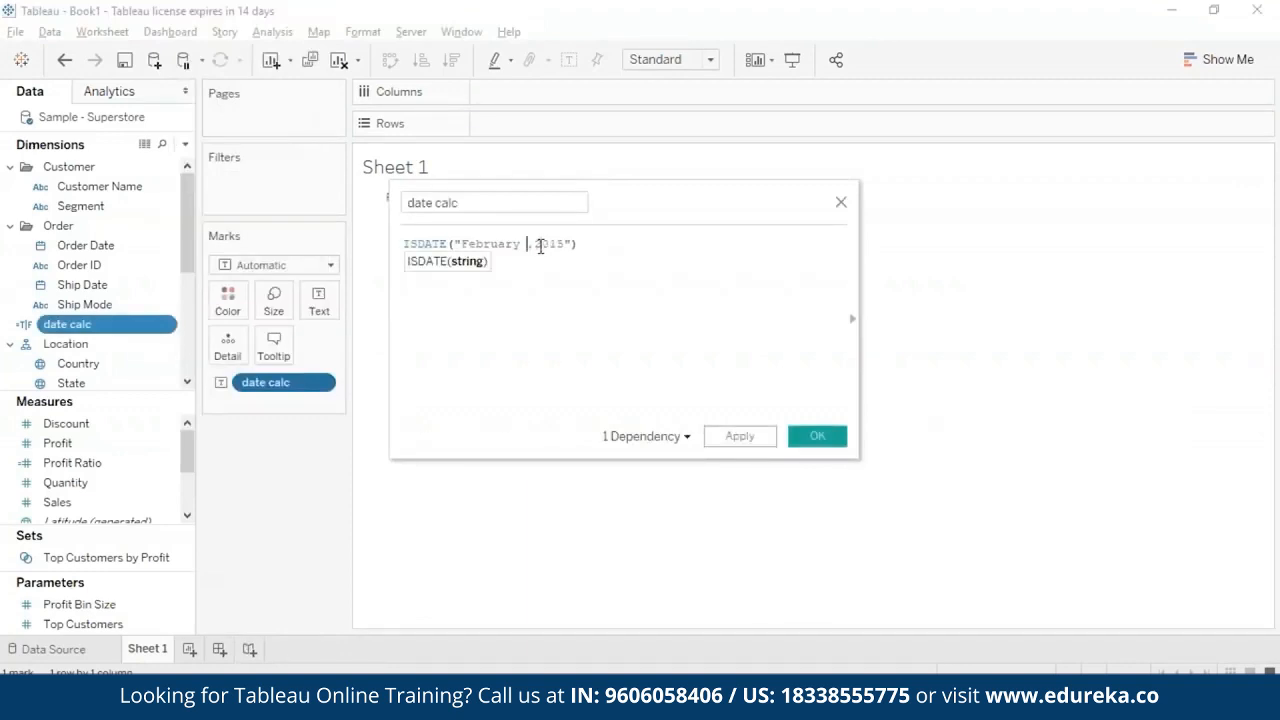
{"action": "type", "text": "28"}
{"action": "left_click", "coordinate": [817, 436]}
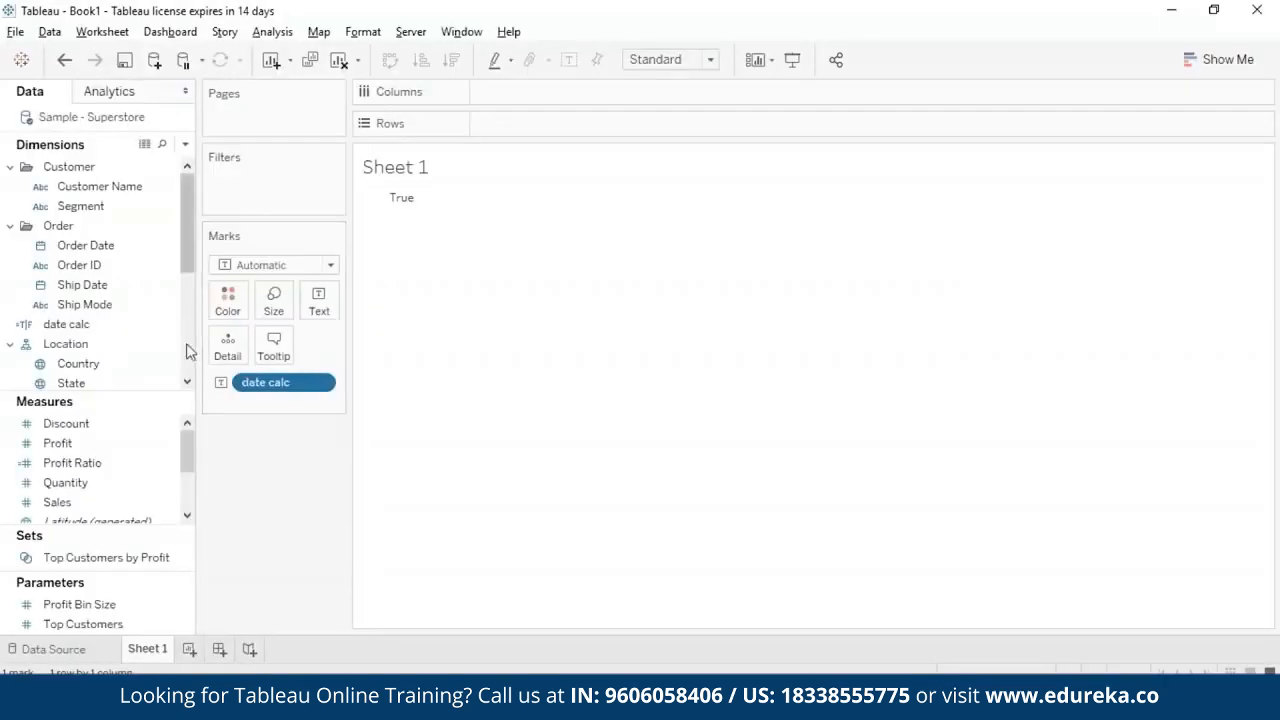
- Replace the date calc formula with the MAKEDATE function
{"action": "right_click", "coordinate": [170, 324]}
{"action": "left_click", "coordinate": [271, 111]}
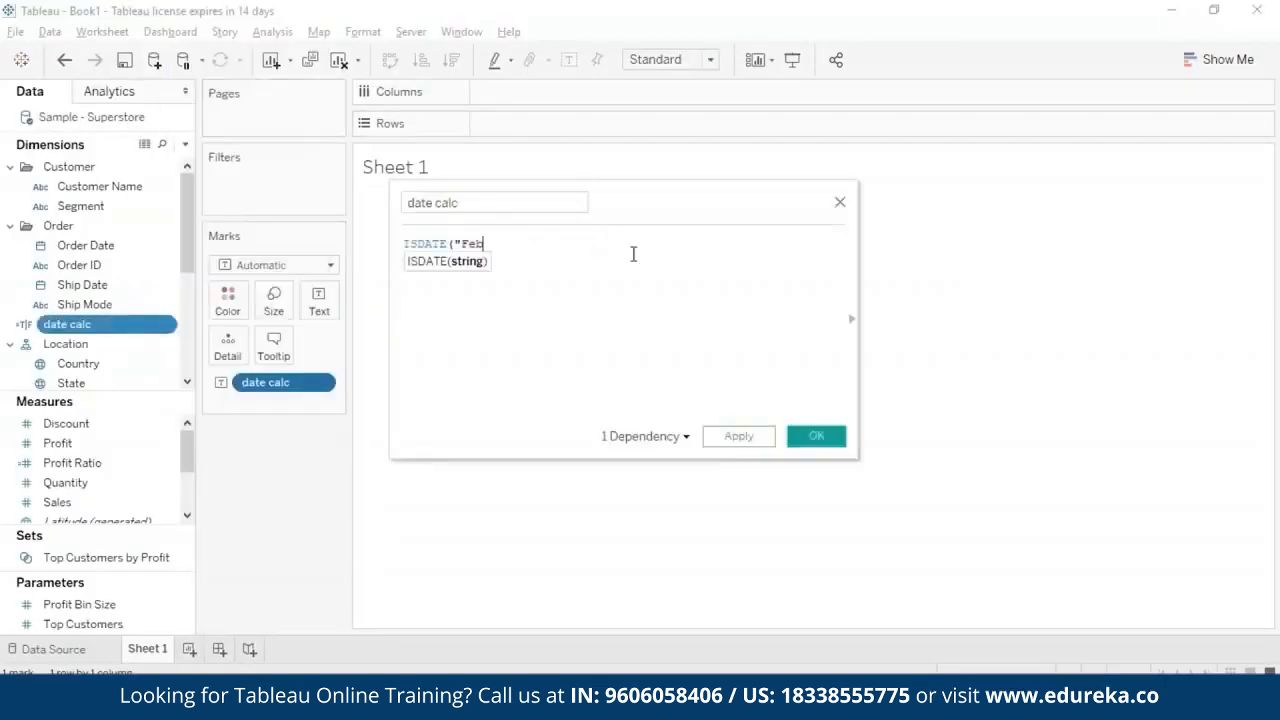
{"action": "key", "text": "ctrl+a"}
{"action": "type", "text": "makedate"}
{"action": "key", "text": "Return"}
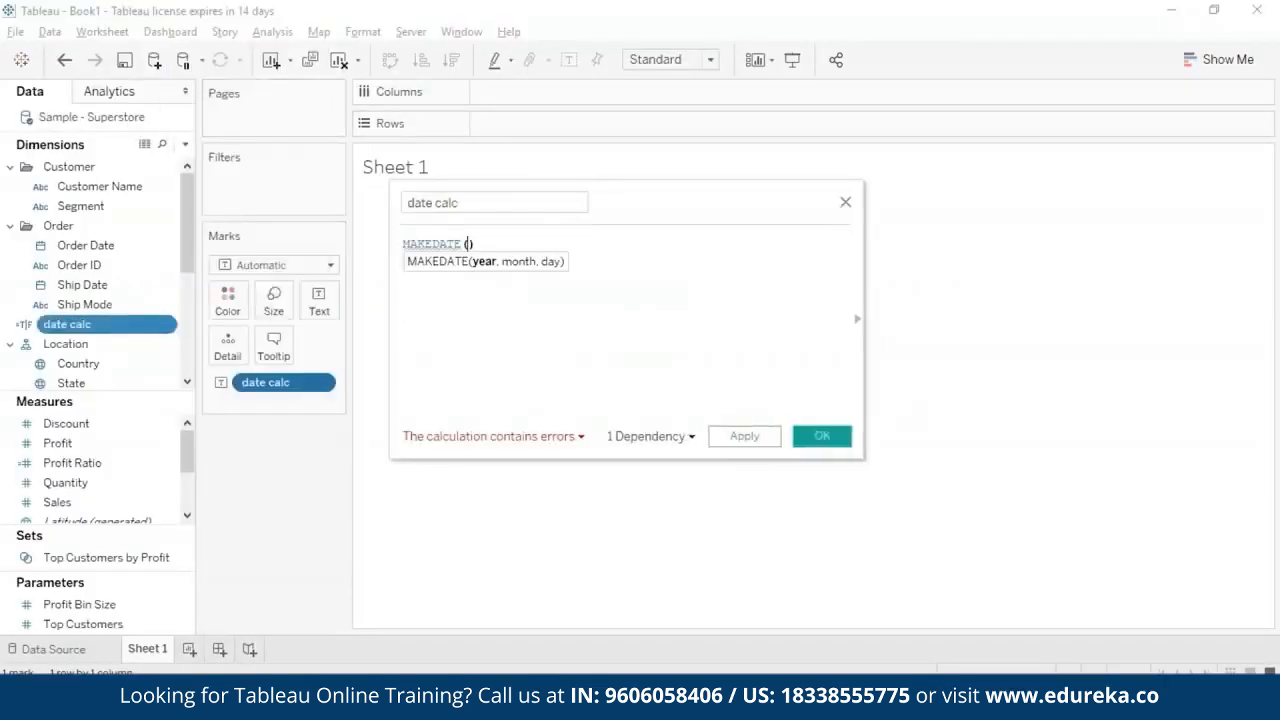
- Enter 2015, 3, 15 as the MAKEDATE year, month and day arguments and save the calculation
{"action": "type", "text": "201"}
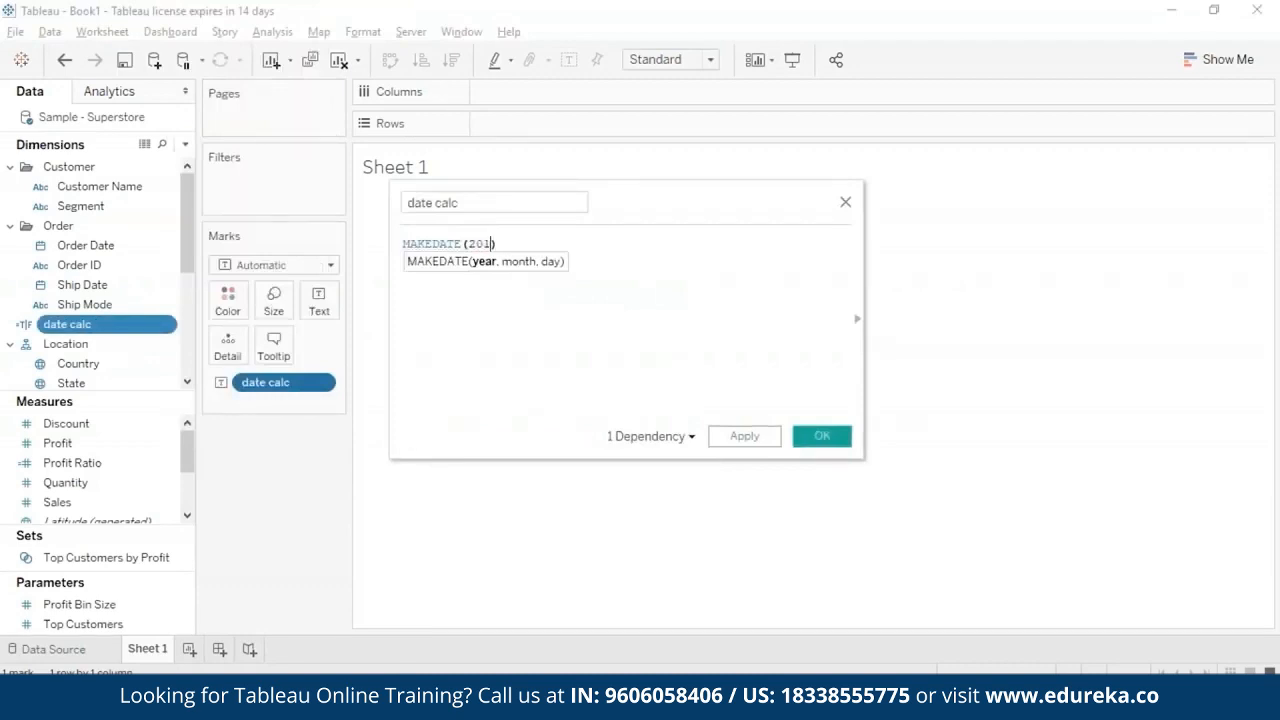
{"action": "type", "text": "5, 3, 15"}
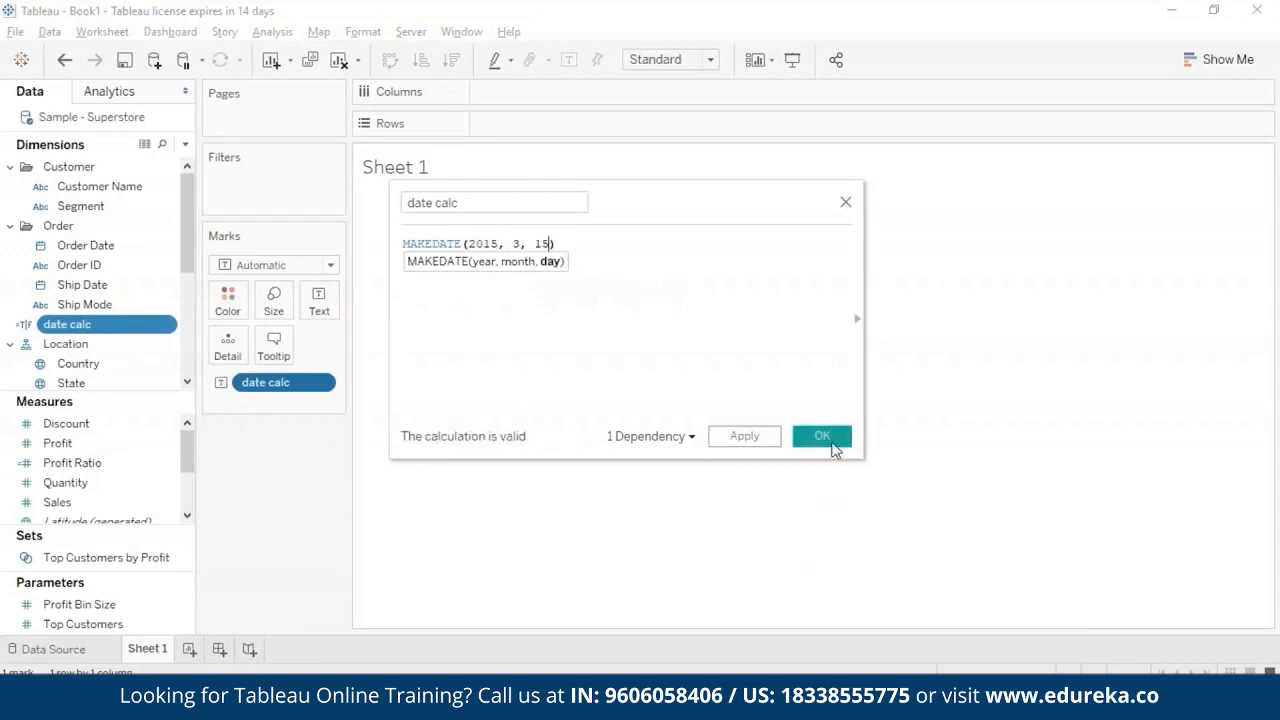
{"action": "left_click", "coordinate": [830, 440]}
- Place the redefined date calc field as text to display the MAKEDATE result, and clear it from the Marks card
{"action": "left_click", "coordinate": [323, 384]}
{"action": "left_click", "coordinate": [266, 676]}
{"action": "left_click_drag", "start_coordinate": [67, 325], "coordinate": [318, 302]}
{"action": "left_click", "coordinate": [318, 390]}
{"action": "left_click", "coordinate": [376, 500]}
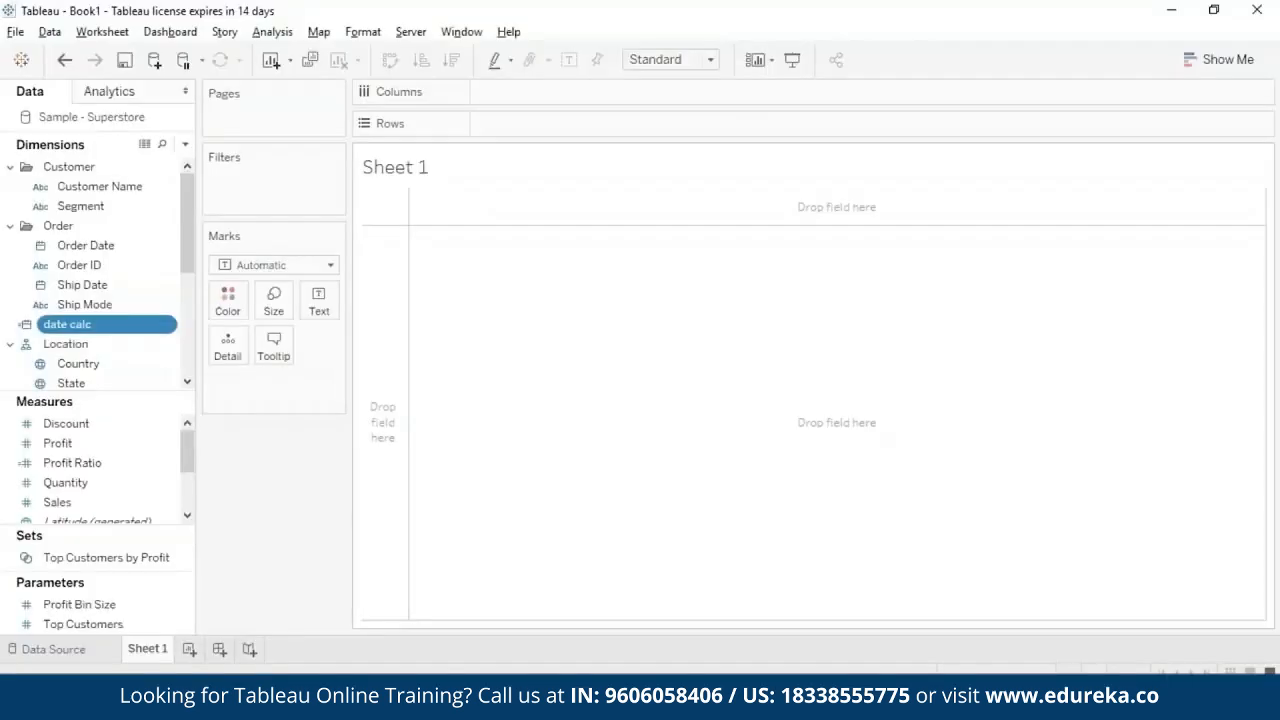
{"action": "left_click", "coordinate": [240, 391]}
- Replace the date calc formula with the MONTH function
{"action": "left_click", "coordinate": [160, 324]}
{"action": "right_click", "coordinate": [160, 324]}
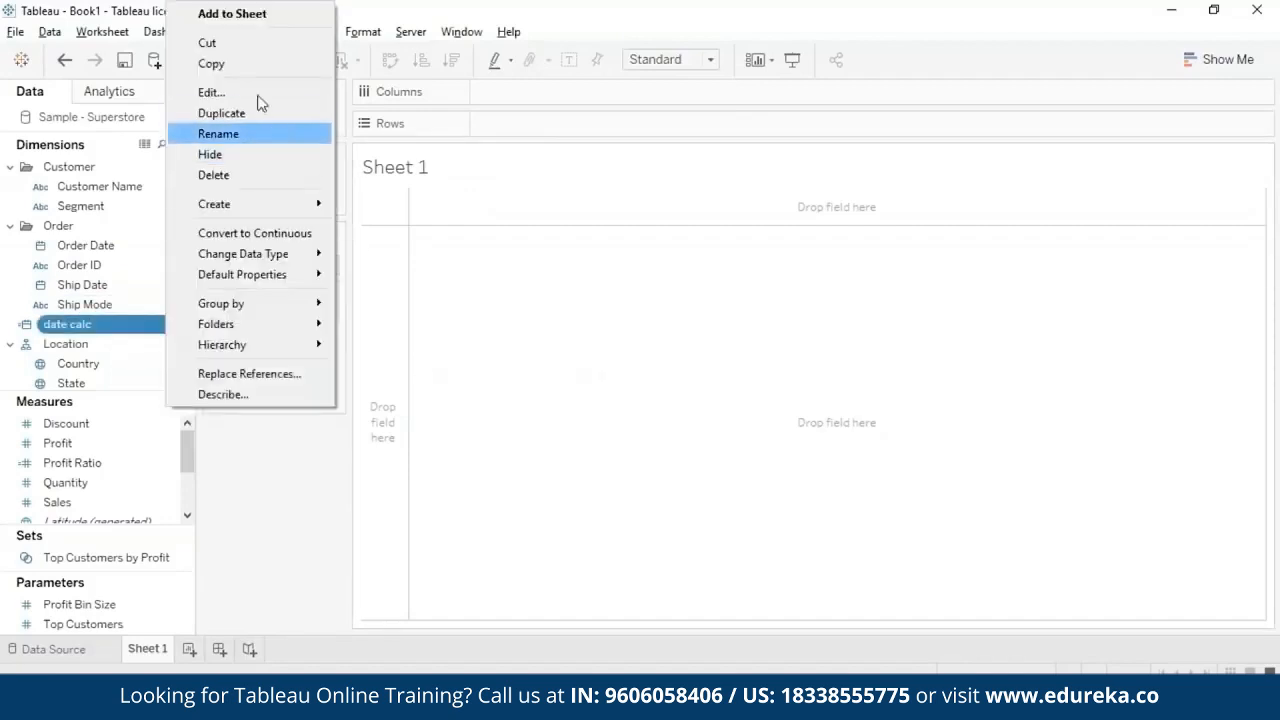
{"action": "left_click", "coordinate": [220, 91]}
{"action": "key", "text": "ctrl+a"}
{"action": "key", "text": "BackSpace"}
{"action": "type", "text": "MO"}
{"action": "key", "text": "Return"}
- Enter #2005-09-23# as the MONTH argument and save the calculation
{"action": "type", "text": "#"}
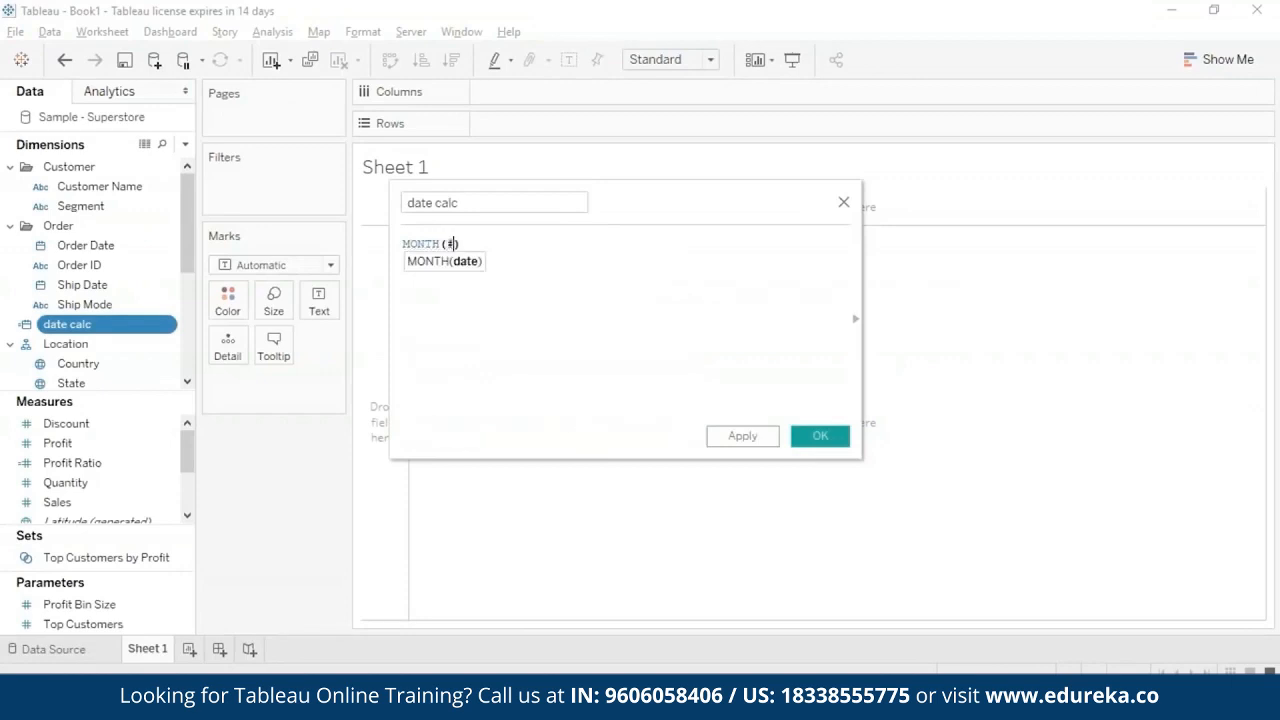
{"action": "type", "text": "2005-09-23"}
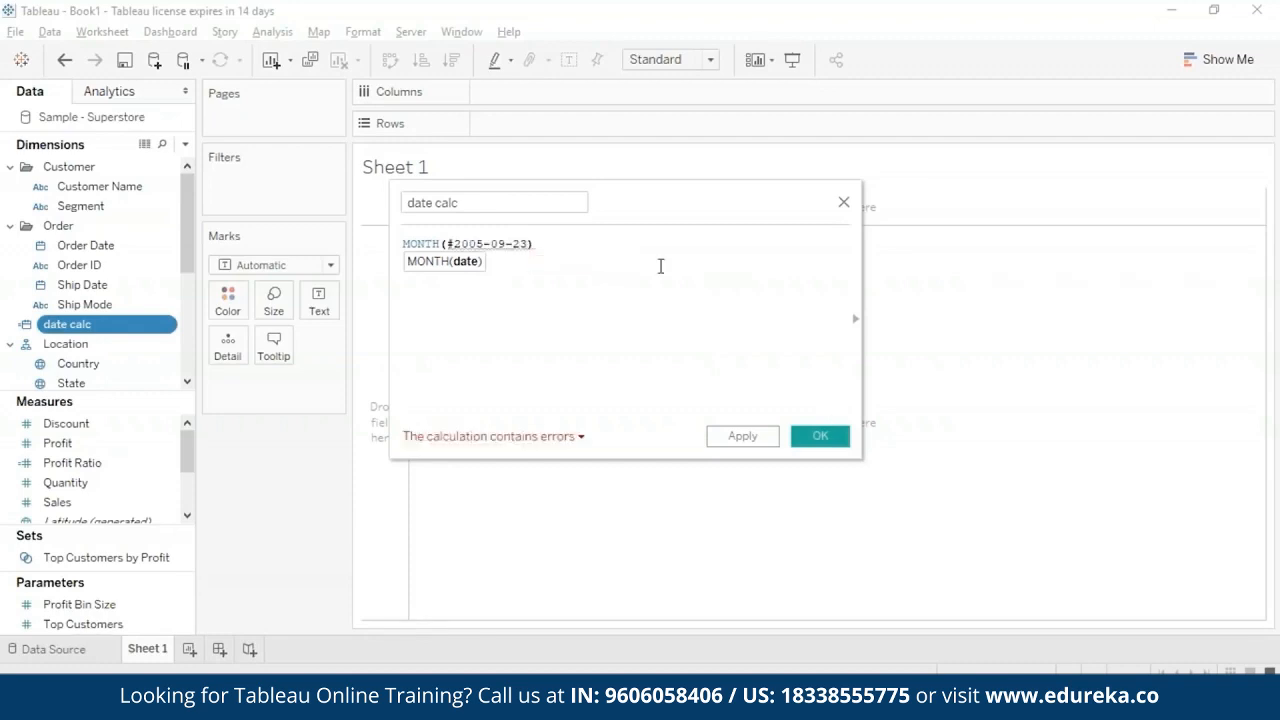
{"action": "type", "text": "#"}
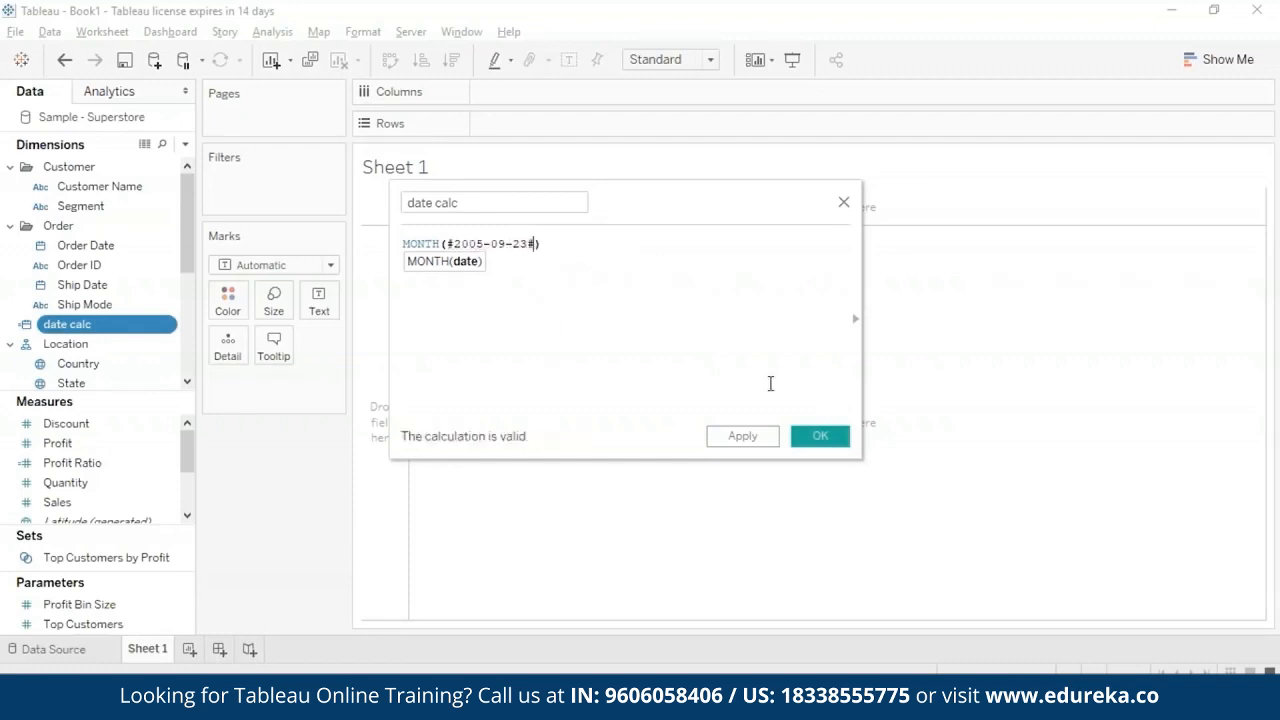
{"action": "left_click", "coordinate": [820, 436]}
- Place date calc as text on the empty sheet to display the MONTH result
{"action": "left_click_drag", "start_coordinate": [114, 330], "coordinate": [318, 300]}
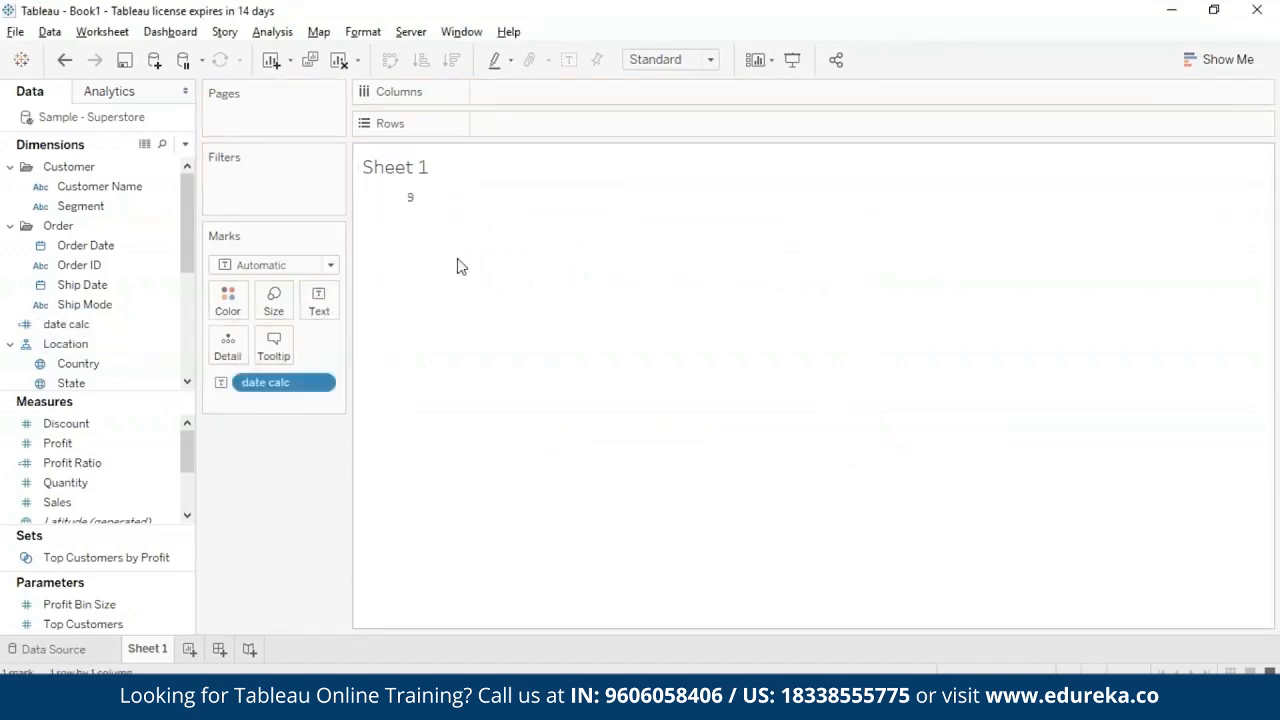
{"action": "right_click", "coordinate": [329, 376]}
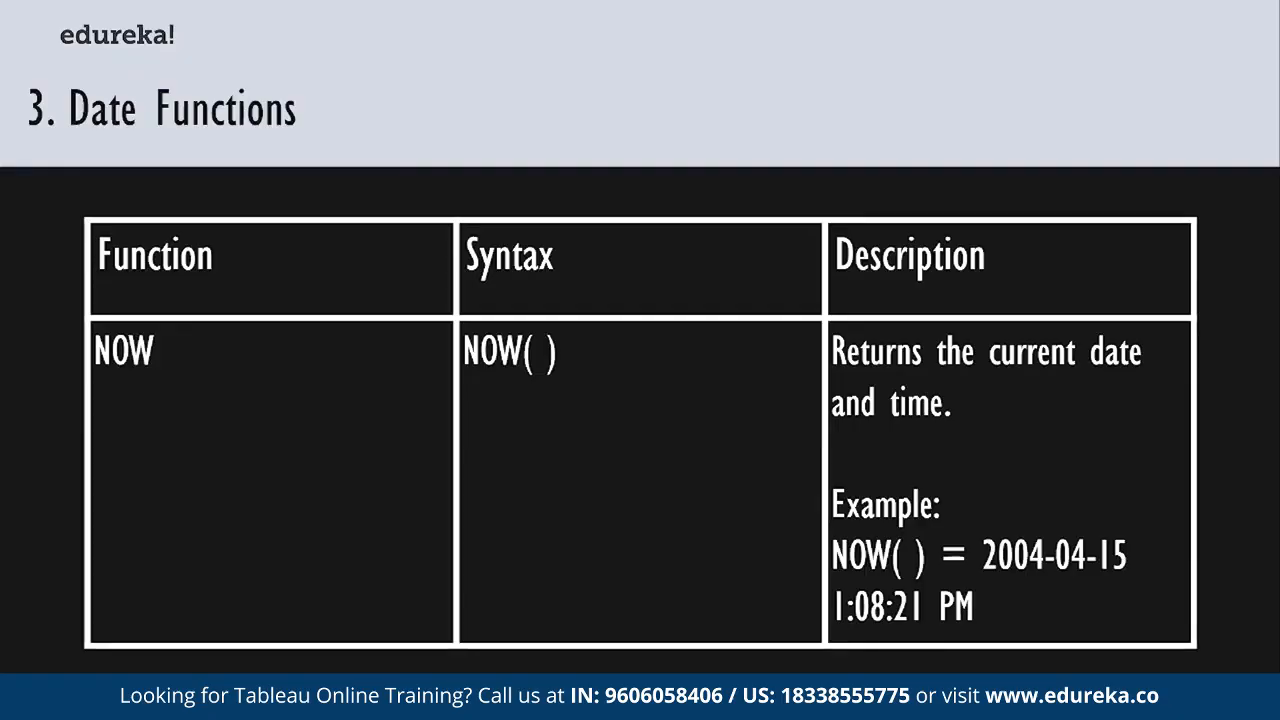